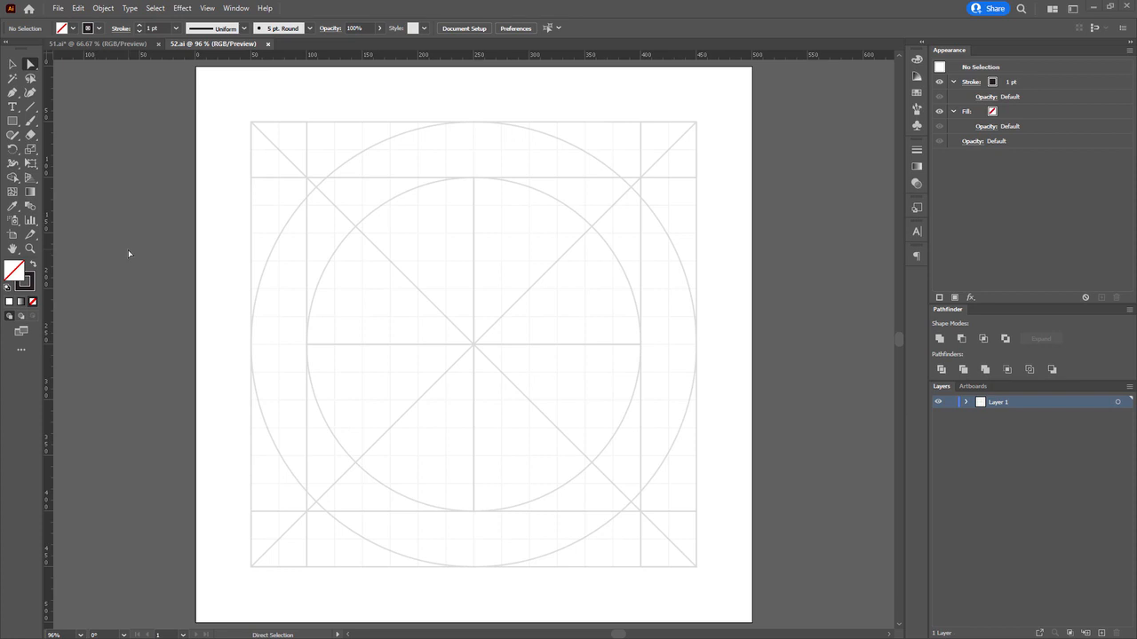
# Draw a 100 px circle with the Ellipse tool, centred on the vertical guide at X 250 px, Y 200 px.
pyautogui.click(12, 122)
pyautogui.moveTo(11, 124); pyautogui.dragTo(58, 147)
pyautogui.moveTo(473, 288); pyautogui.dragTo(421, 240)
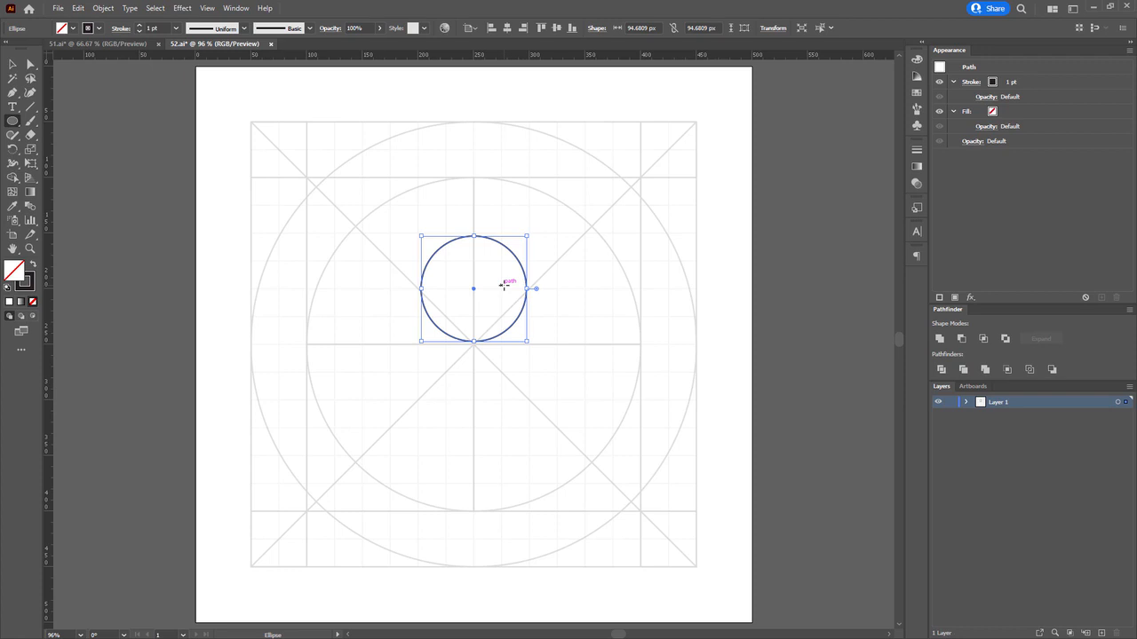
pyautogui.scroll(4, 493, 275)
pyautogui.press('a')
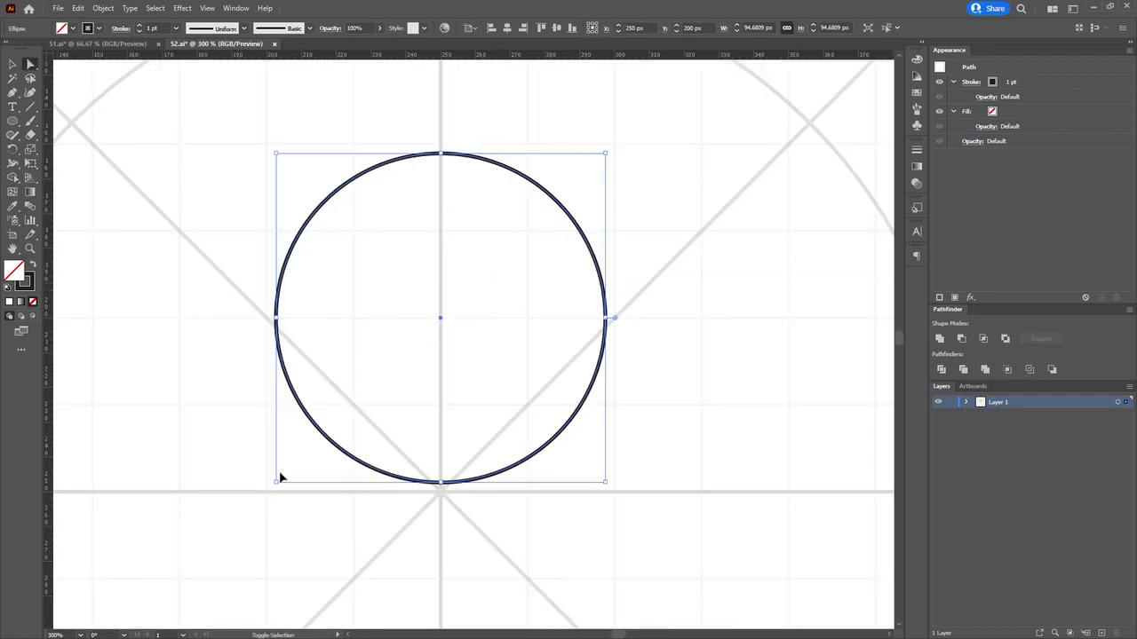
pyautogui.moveTo(275, 482); pyautogui.dragTo(266, 492)
pyautogui.moveTo(606, 154); pyautogui.dragTo(615, 145)
# Duplicate the circle twice to form two overlapping circles side by side and a third overlapping them from above.
pyautogui.moveTo(417, 146); pyautogui.dragTo(679, 168)
pyautogui.moveTo(619, 394); pyautogui.dragTo(531, 503)
pyautogui.moveTo(459, 511); pyautogui.dragTo(462, 327)
pyautogui.moveTo(787, 251); pyautogui.dragTo(633, 252)
# Group the two lower circles and horizontally centre them with the upper circle.
pyautogui.hotkey('ctrl', '3')
pyautogui.moveTo(361, 215); pyautogui.dragTo(513, 345)
pyautogui.hotkey('ctrl', 'g')
pyautogui.hotkey('ctrl', 'alt', '3')
pyautogui.moveTo(218, 276); pyautogui.dragTo(659, 374)
pyautogui.click(508, 27)
pyautogui.click(661, 192)
pyautogui.scroll(-1, 661, 193)
pyautogui.moveTo(694, 218); pyautogui.dragTo(669, 245)
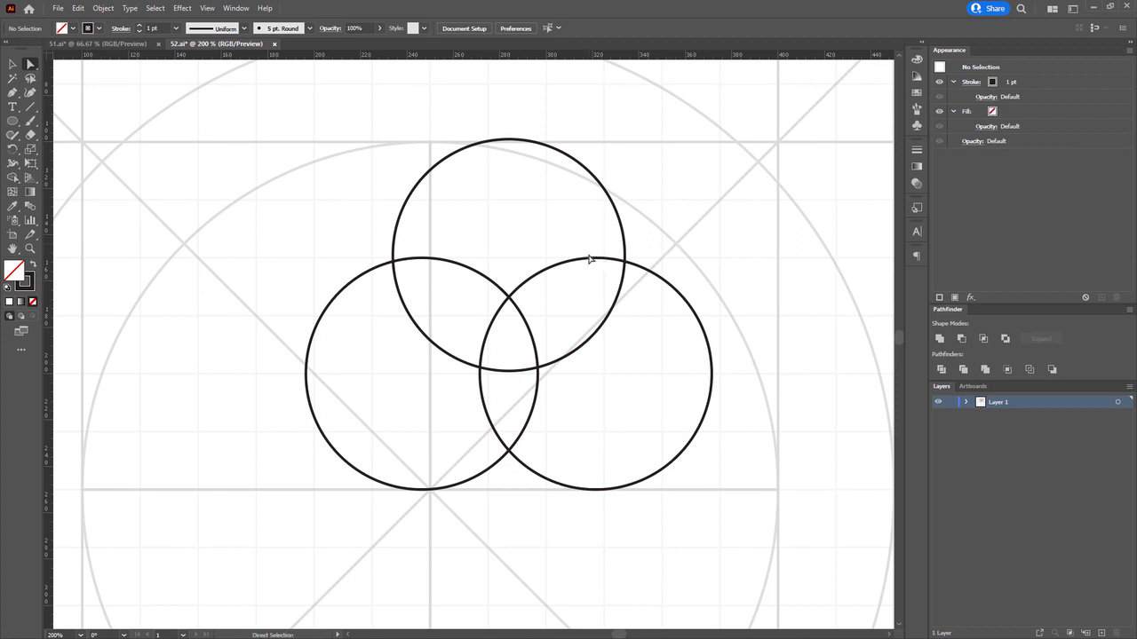
# Set the stroke weight of all three circles to 9 pt.
pyautogui.moveTo(636, 238); pyautogui.dragTo(370, 344)
pyautogui.click(154, 29)
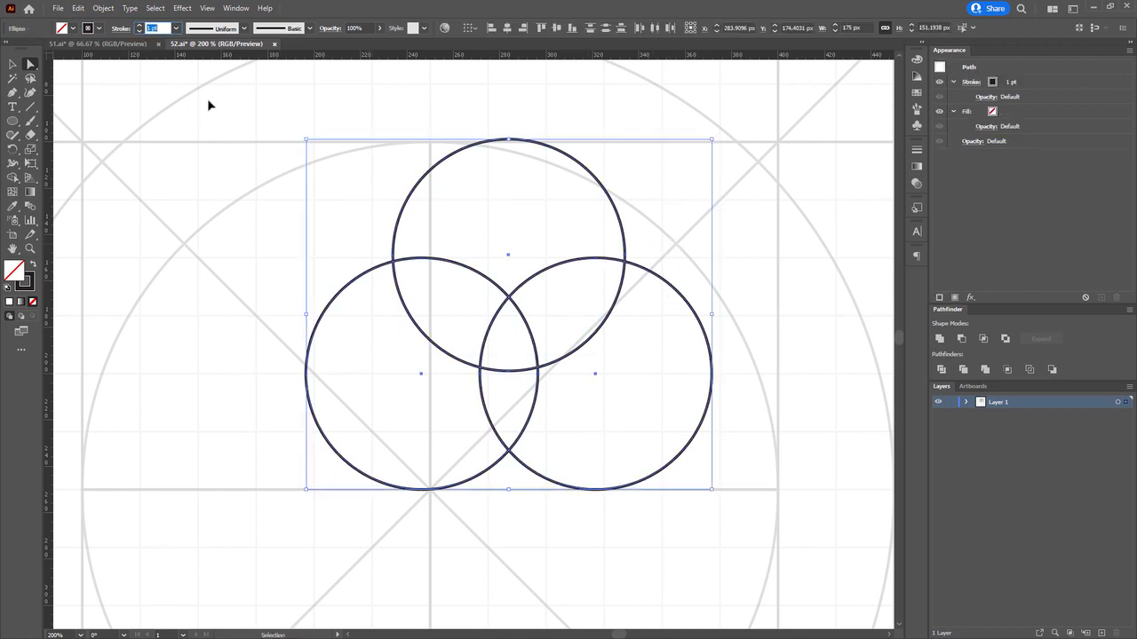
pyautogui.write('9')
pyautogui.press('Return')
# Group the three circles and move the group onto the central vertical guide at X 250 px.
pyautogui.moveTo(658, 396); pyautogui.dragTo(618, 400)
pyautogui.click(618, 400)
pyautogui.hotkey('ctrl', 'a')
pyautogui.moveTo(470, 378); pyautogui.dragTo(449, 377)
pyautogui.hotkey('ctrl', 'g')
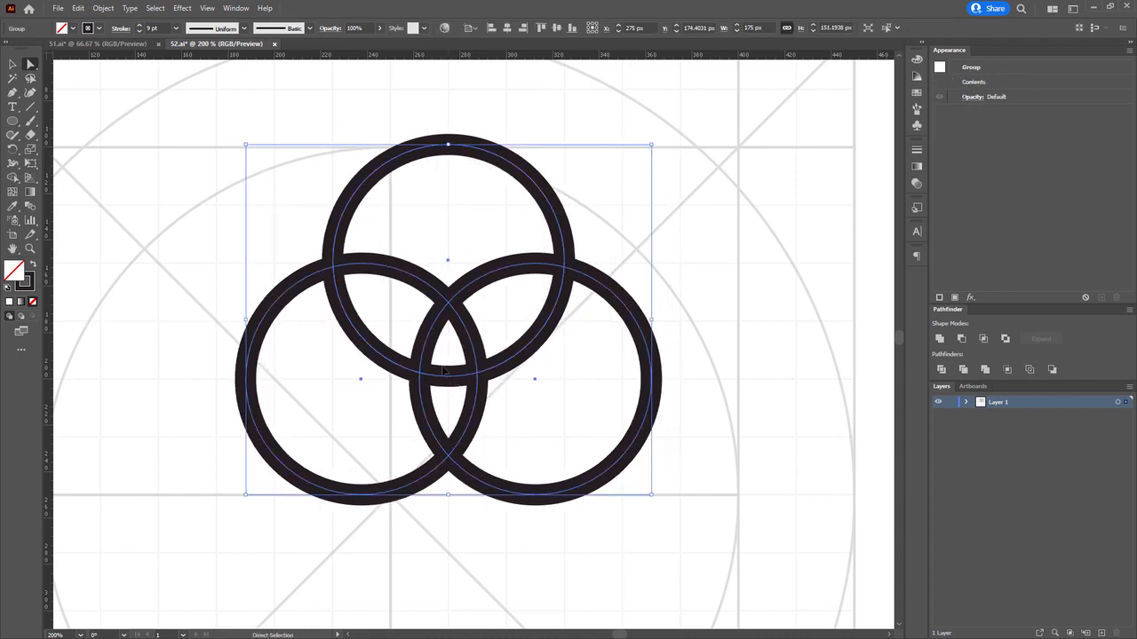
pyautogui.press('Left')
pyautogui.moveTo(574, 216); pyautogui.dragTo(615, 247)
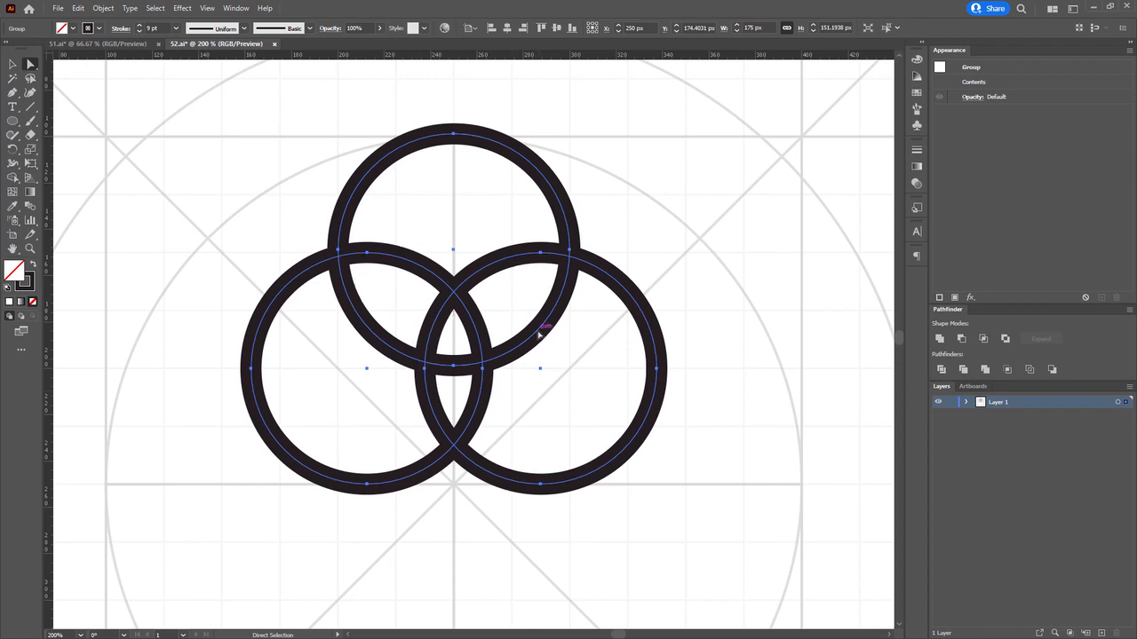
# Use Shape Builder to remove the arcs of the upper and right circles that lie inside the left circle.
pyautogui.hotkey('shift', 'm')
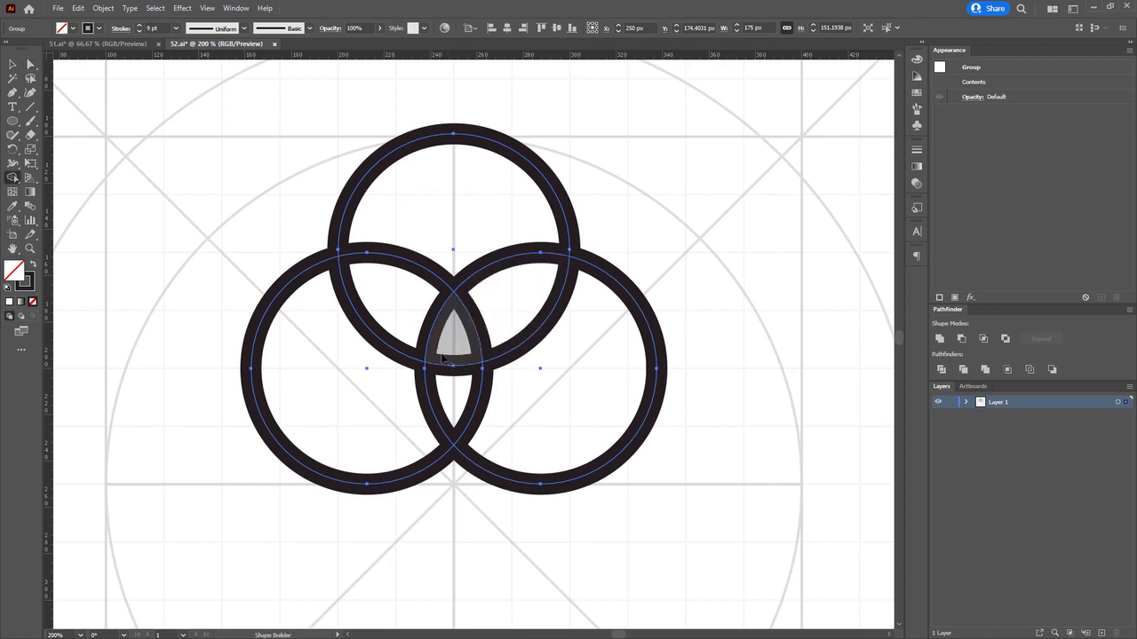
pyautogui.click(389, 349)
pyautogui.moveTo(391, 357); pyautogui.dragTo(442, 342)
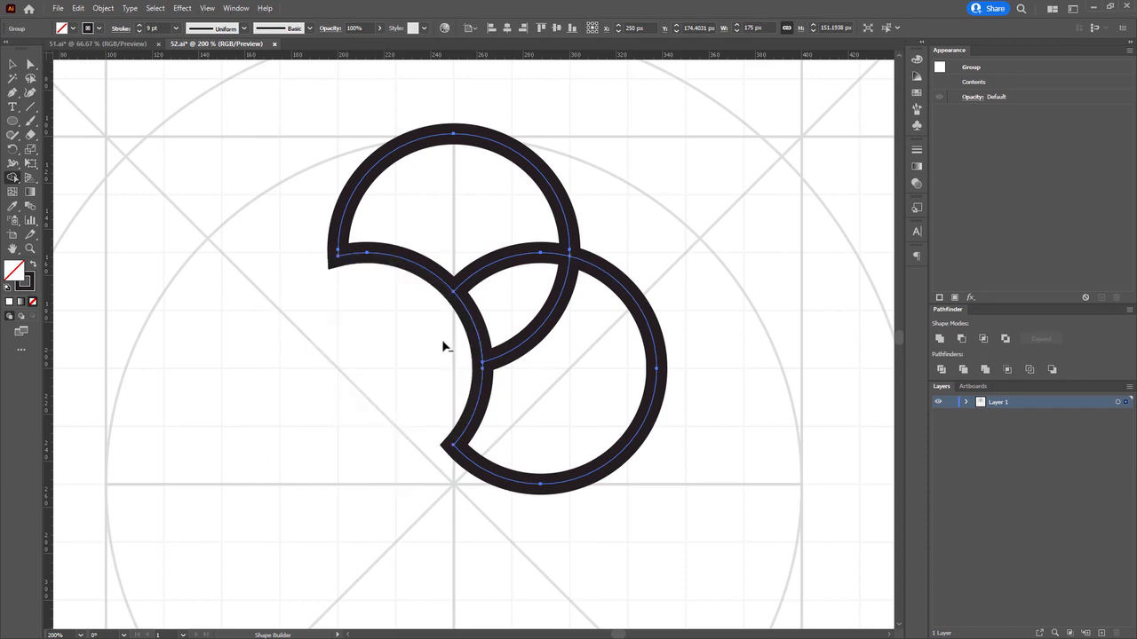
pyautogui.keyDown('alt'); pyautogui.click(462, 370); pyautogui.keyUp('alt')
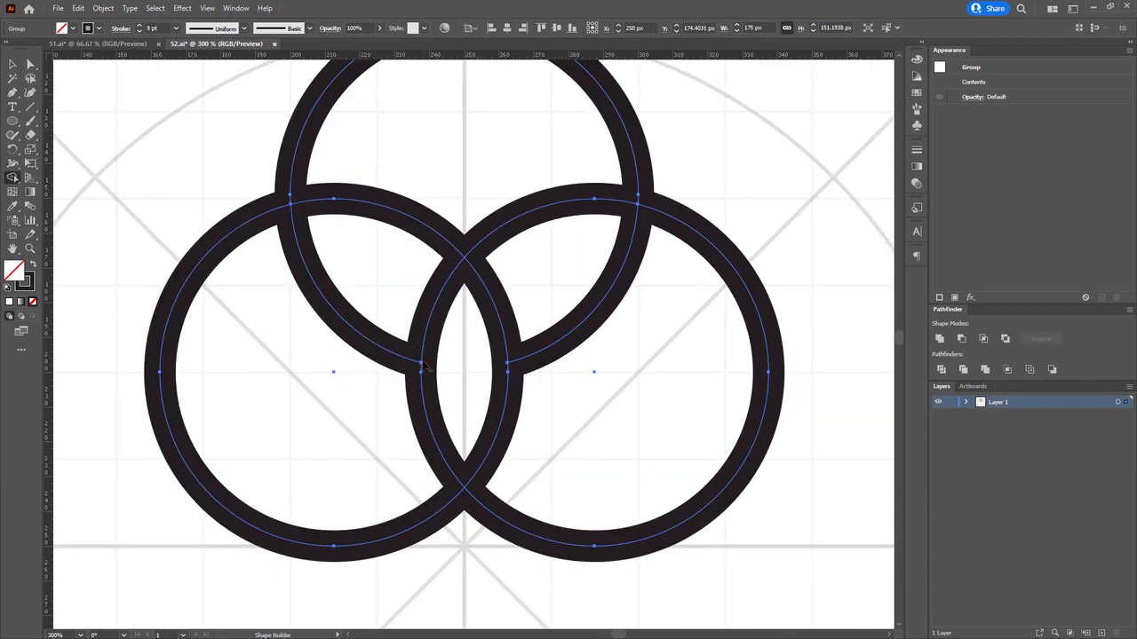
pyautogui.keyDown('alt'); pyautogui.click(428, 321); pyautogui.keyUp('alt')
pyautogui.keyDown('alt'); pyautogui.click(419, 363); pyautogui.keyUp('alt')
pyautogui.keyDown('alt'); pyautogui.click(421, 393); pyautogui.keyUp('alt')
pyautogui.moveTo(435, 376)
pyautogui.mouseDown()
pyautogui.moveTo(364, 402)
pyautogui.moveTo(379, 430)
pyautogui.moveTo(386, 413)
pyautogui.mouseUp()
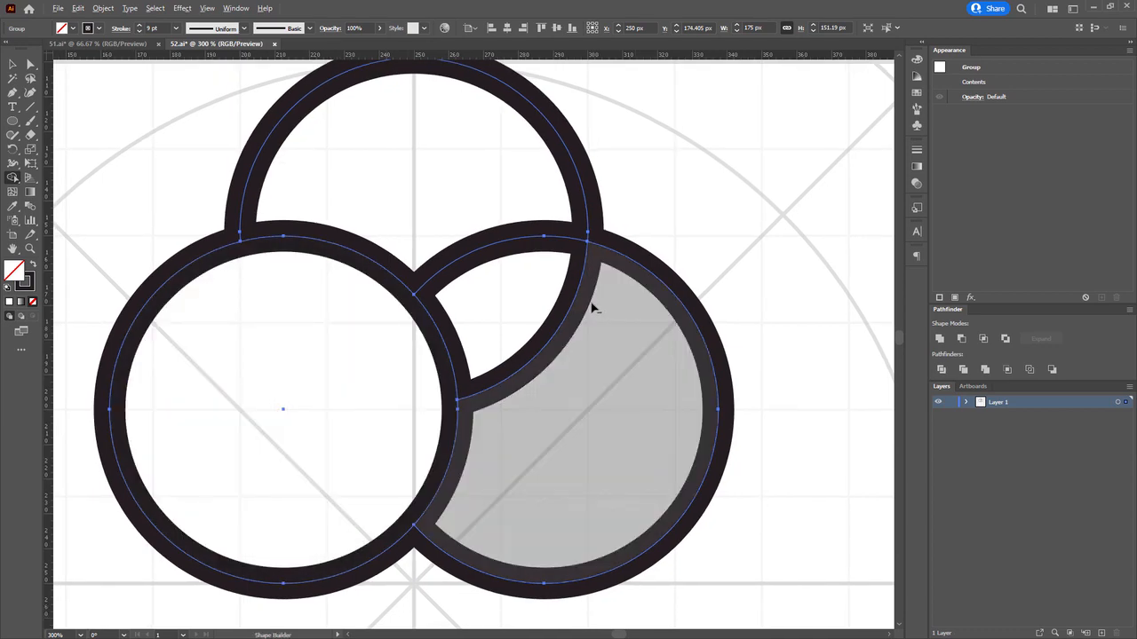
# Remove the upper circle's remaining arc inside the right circle with Shape Builder and deselect the artwork.
pyautogui.keyDown('alt'); pyautogui.click(579, 289); pyautogui.keyUp('alt')
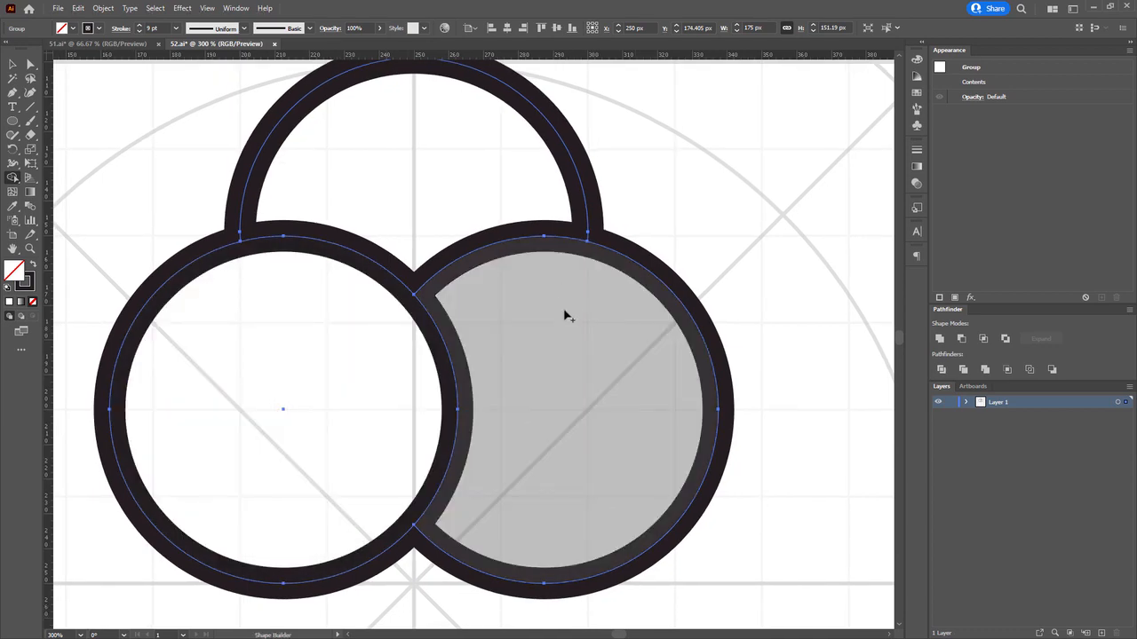
pyautogui.press('a')
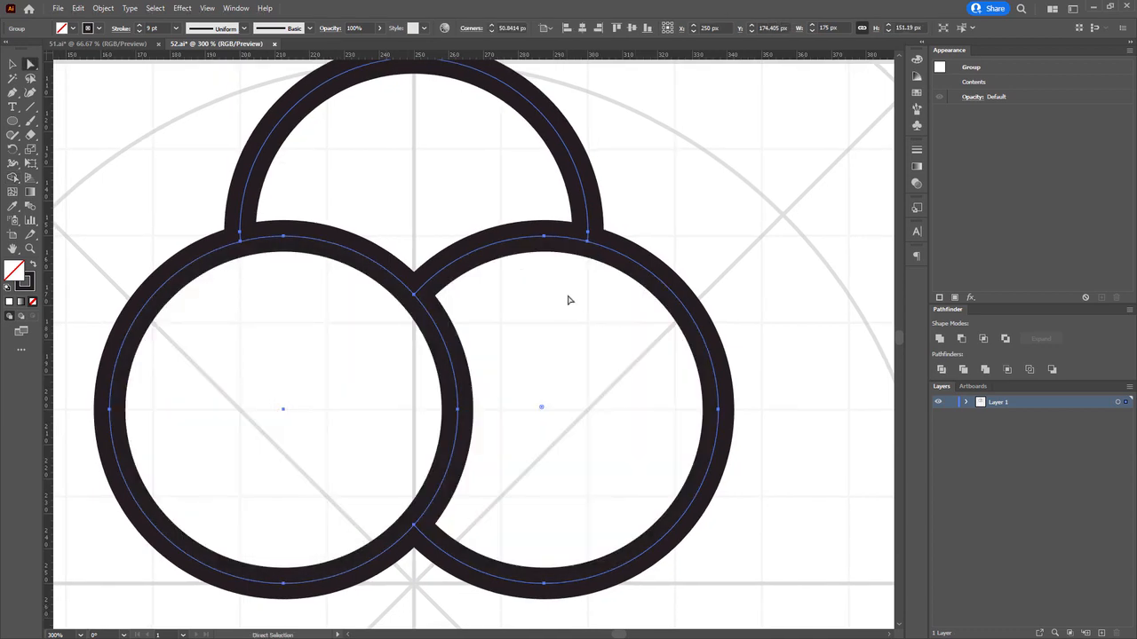
pyautogui.click(646, 238)
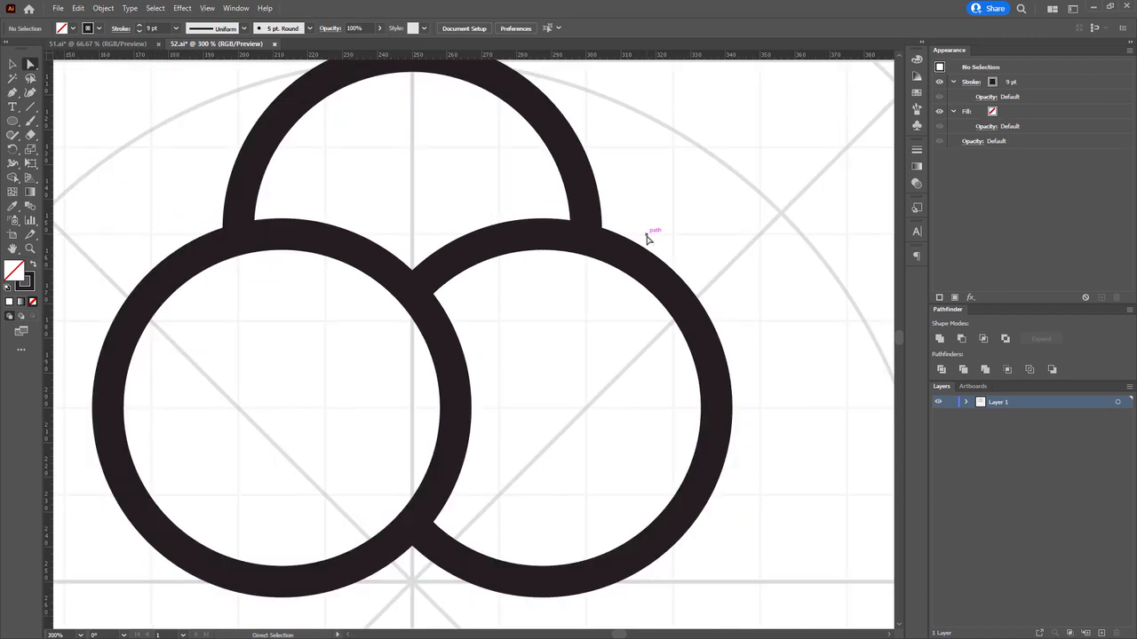
pyautogui.scroll(-1, 630, 256)
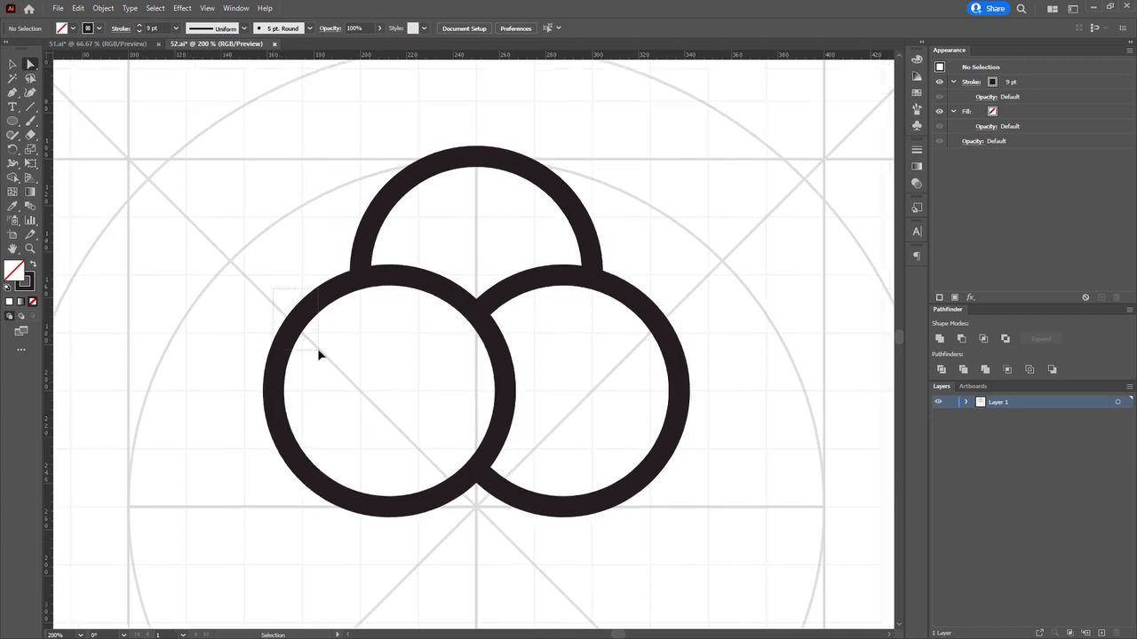
# Ungroup the trimmed circle outlines into separate paths and clear the selection.
pyautogui.hotkey('ctrl', 'a')
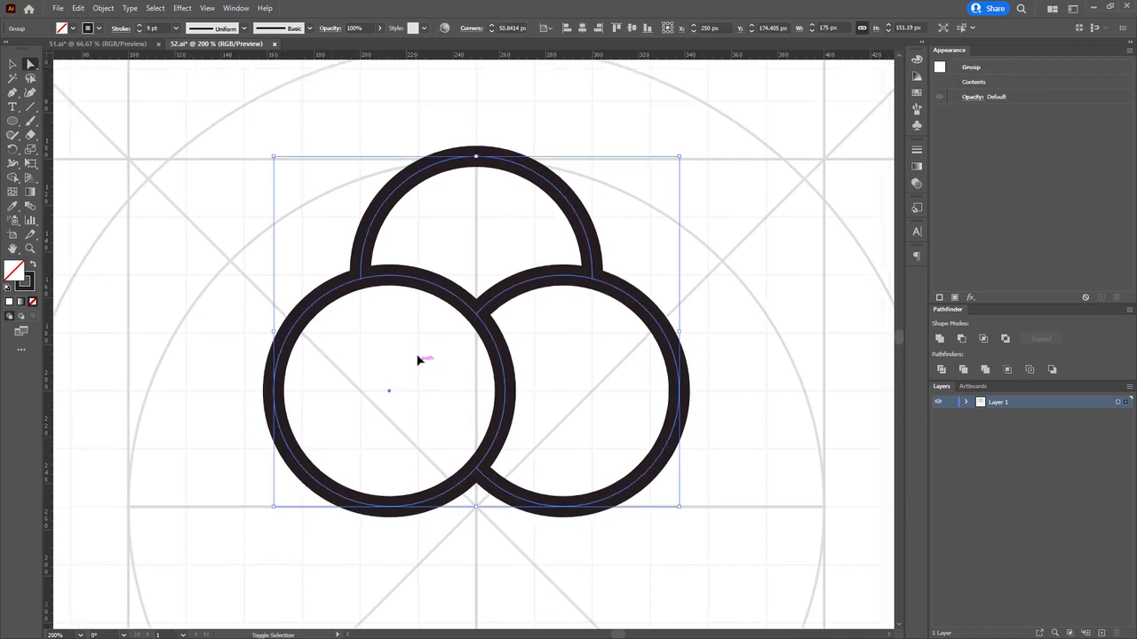
pyautogui.press('a')
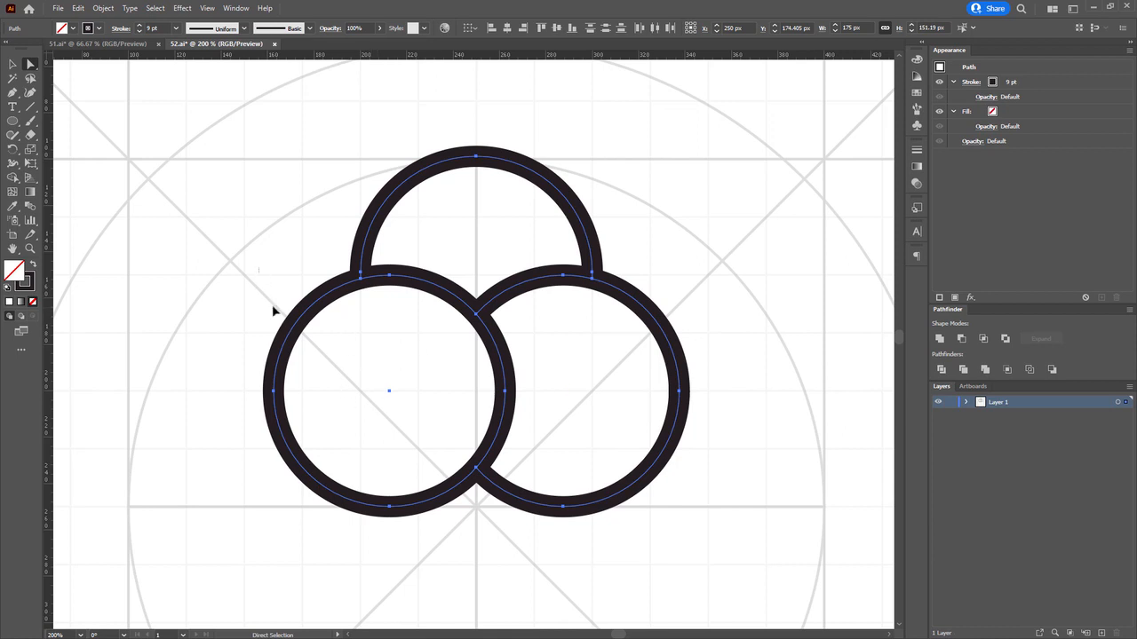
pyautogui.click(261, 278)
# Duplicate the left circle in place, scale the copy concentrically down to 75 px and give it a 5 pt stroke.
pyautogui.moveTo(263, 276); pyautogui.dragTo(329, 353)
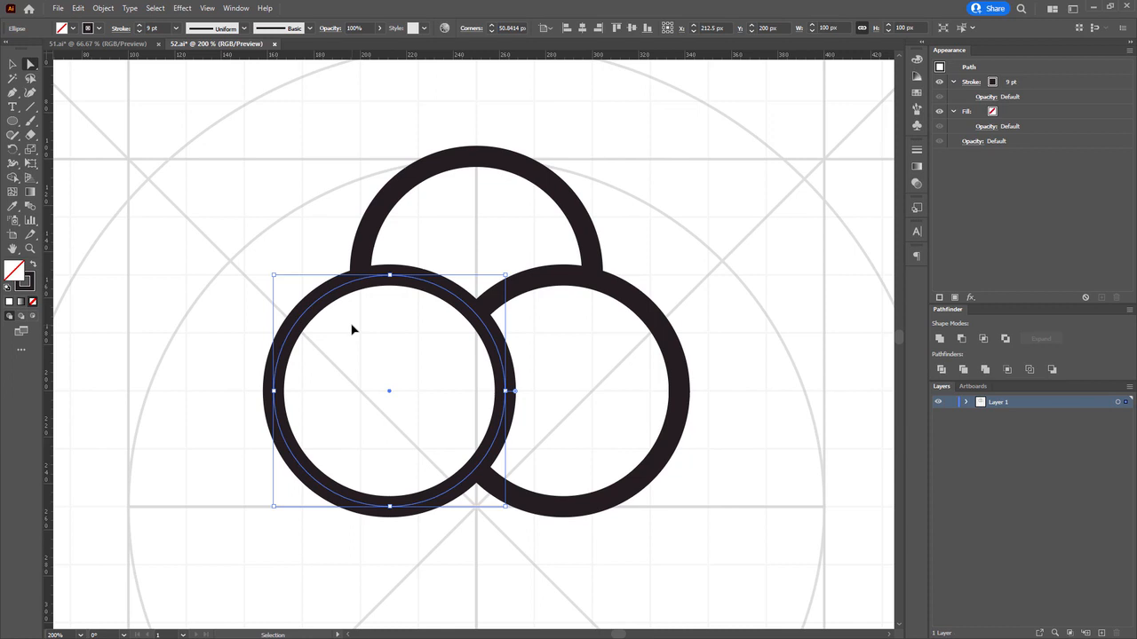
pyautogui.press('ctrl')
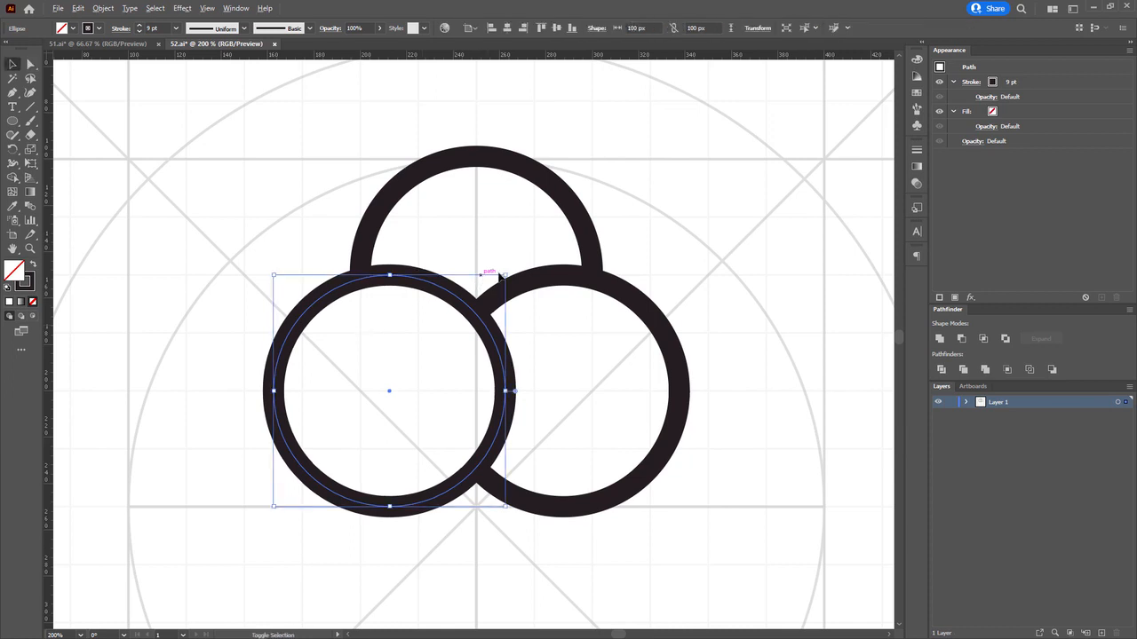
pyautogui.moveTo(503, 276)
pyautogui.mouseDown()
pyautogui.moveTo(522, 282)
pyautogui.moveTo(477, 304)
pyautogui.mouseUp()
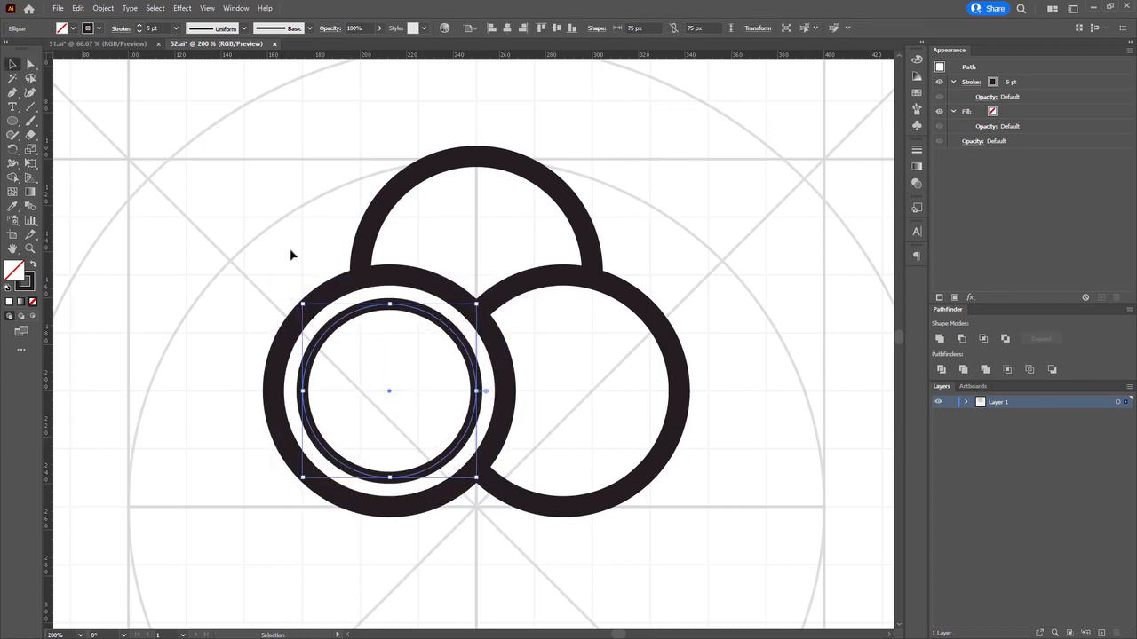
# Isolate the inner left circle and delete its right and bottom anchor points, leaving only the upper-left quarter arc.
pyautogui.rightClick(383, 312)
pyautogui.click(452, 419)
pyautogui.moveTo(466, 386); pyautogui.dragTo(356, 510)
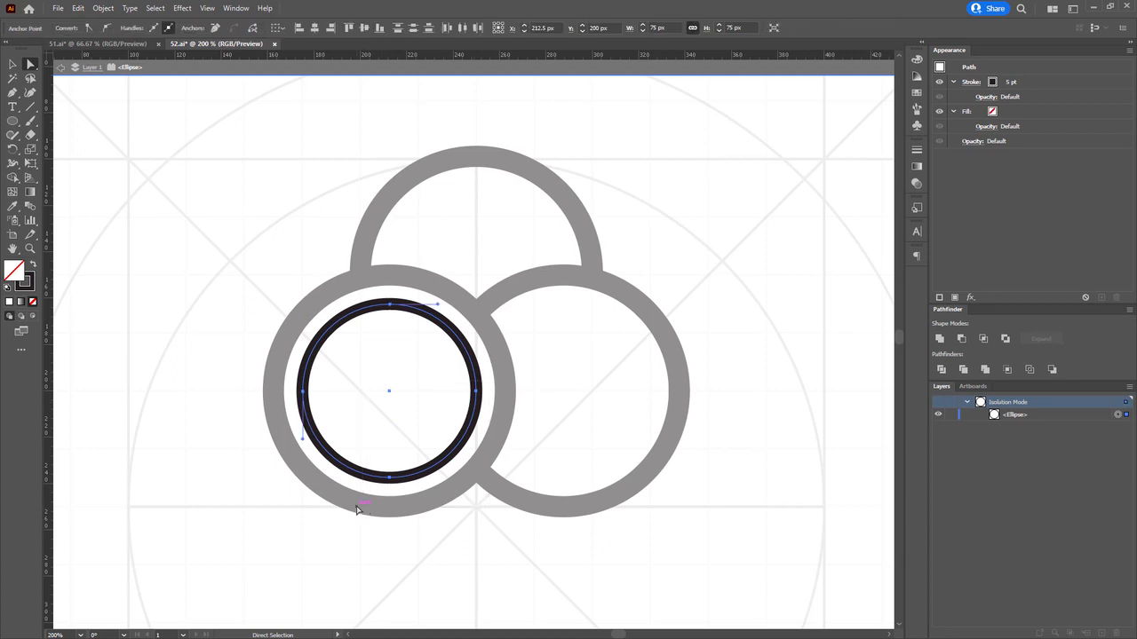
pyautogui.press('Delete')
# Apply round caps to the upper-left highlight arc and leave isolation mode.
pyautogui.click(120, 28)
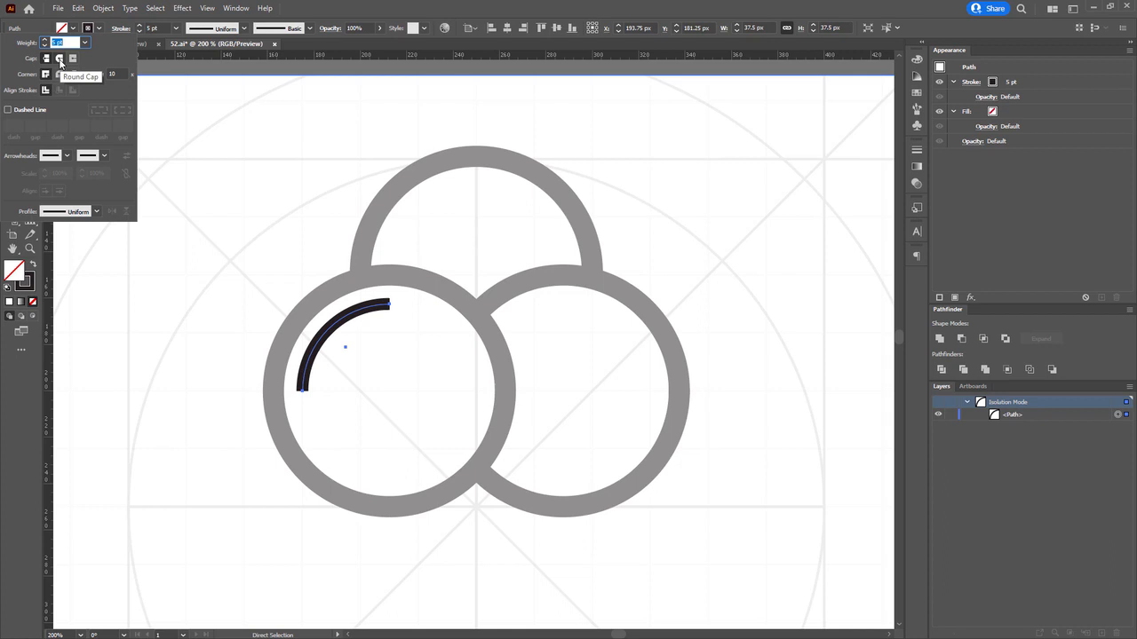
pyautogui.click(59, 58)
pyautogui.press('Escape')
pyautogui.press('Escape')
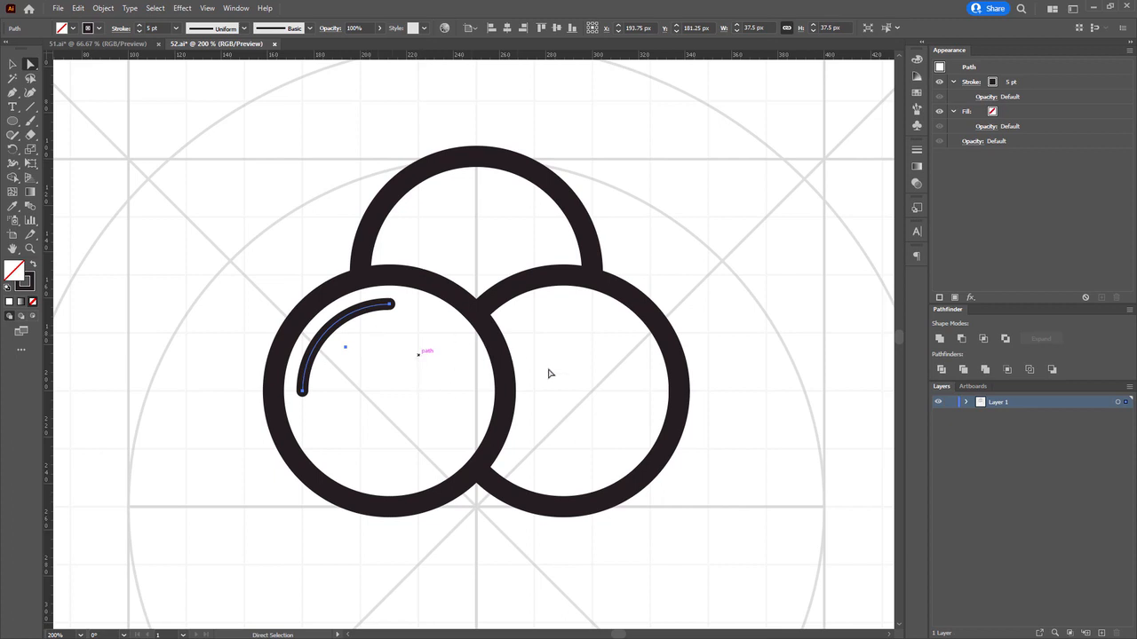
# Copy the right circle's outline in place, scale the copy down to 62.5 px wide and set its stroke to 5 pt.
pyautogui.keyDown('ctrl'); pyautogui.click(657, 327); pyautogui.keyUp('ctrl')
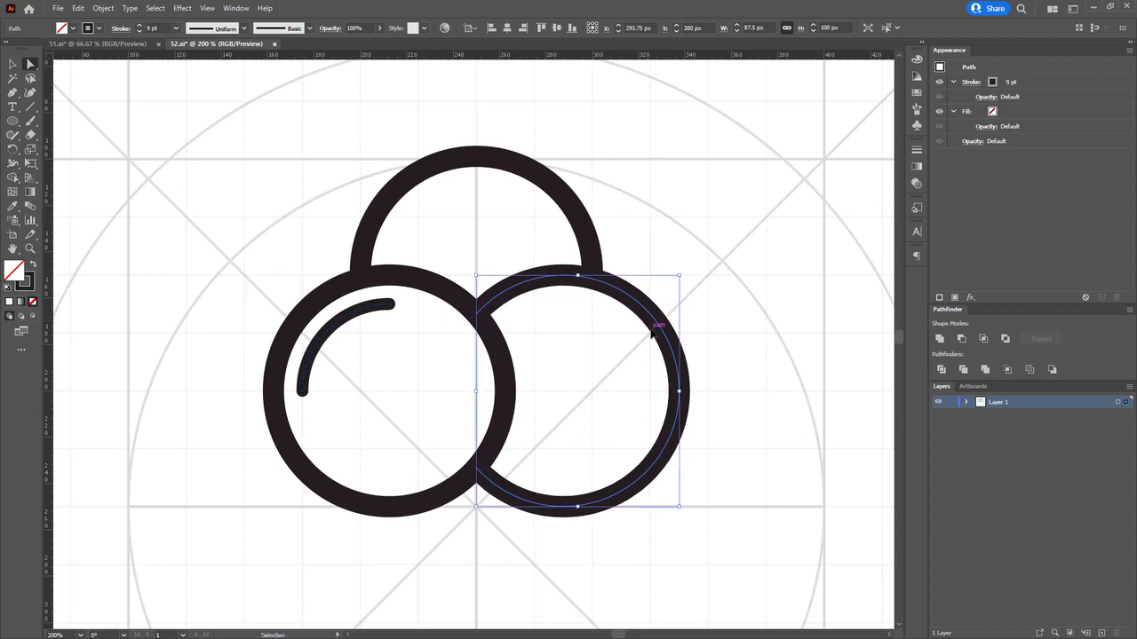
pyautogui.press('v')
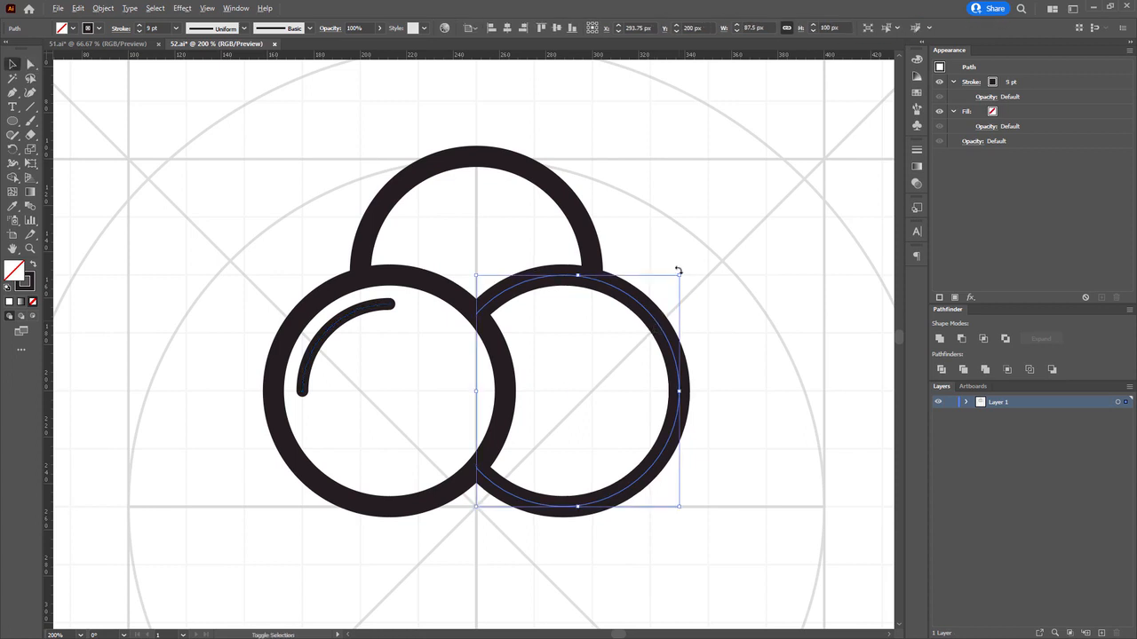
pyautogui.moveTo(679, 276); pyautogui.dragTo(650, 293)
pyautogui.rightClick(650, 294)
pyautogui.click(154, 29)
pyautogui.write('5')
pyautogui.press('Return')
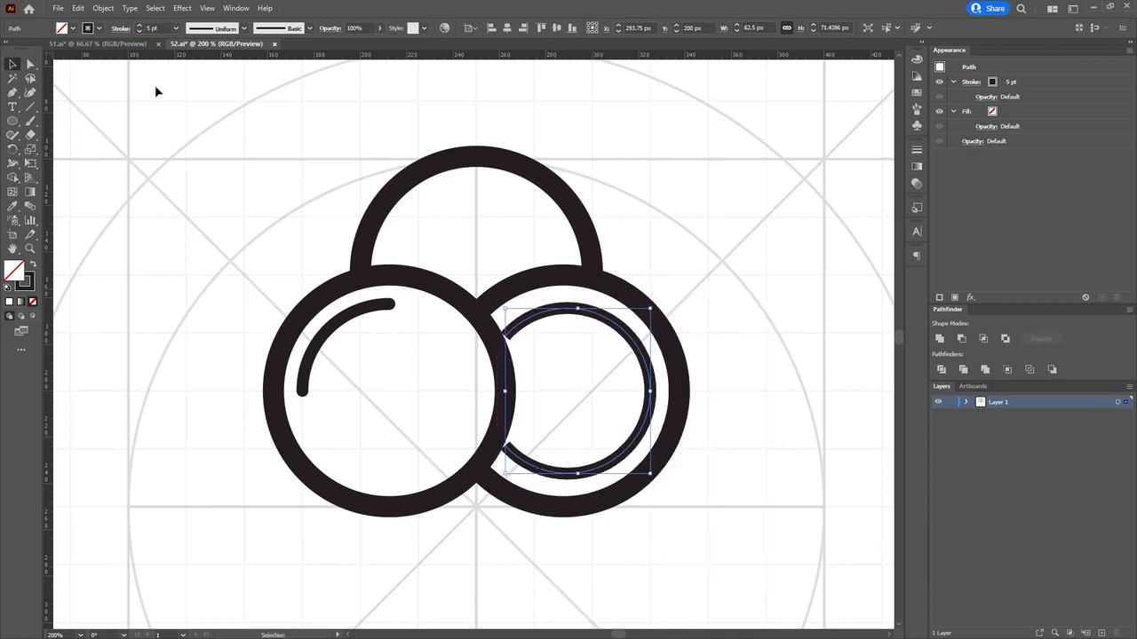
# Isolate the inner right path and delete its left and bottom anchor points, leaving only a short upper-right arc.
pyautogui.rightClick(607, 347)
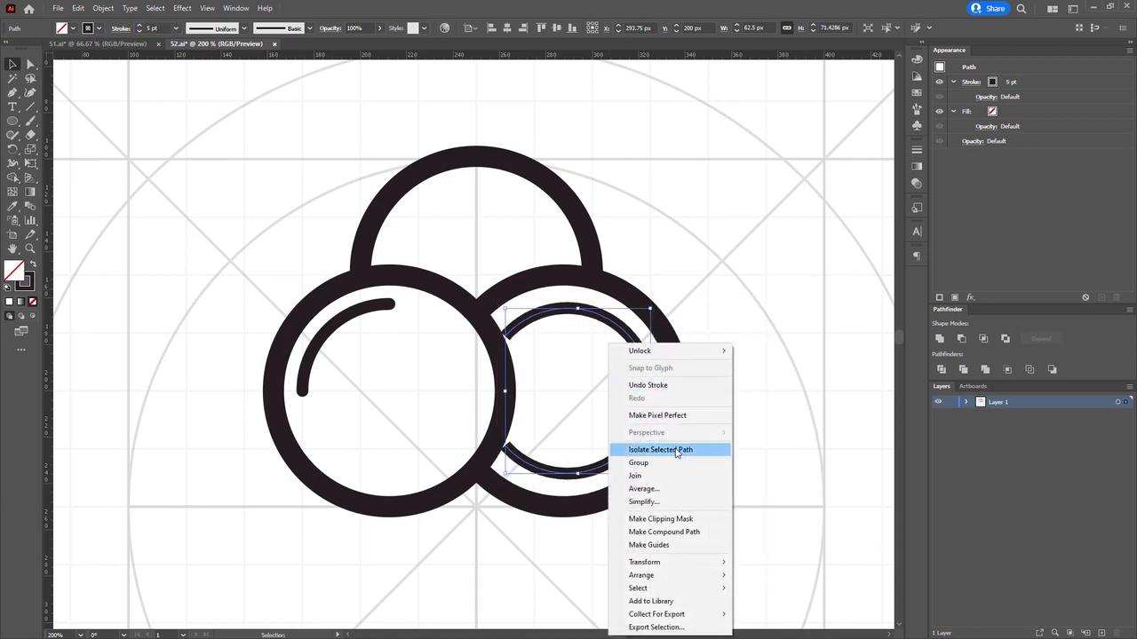
pyautogui.click(635, 450)
pyautogui.press('Delete')
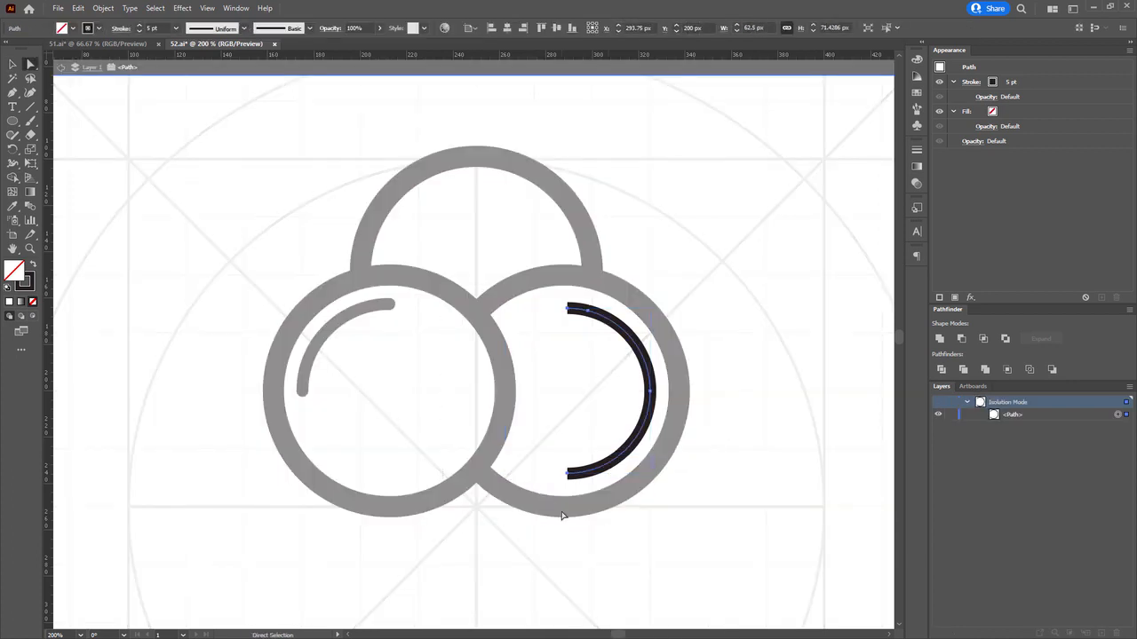
pyautogui.moveTo(539, 376); pyautogui.dragTo(617, 554)
pyautogui.press('Delete')
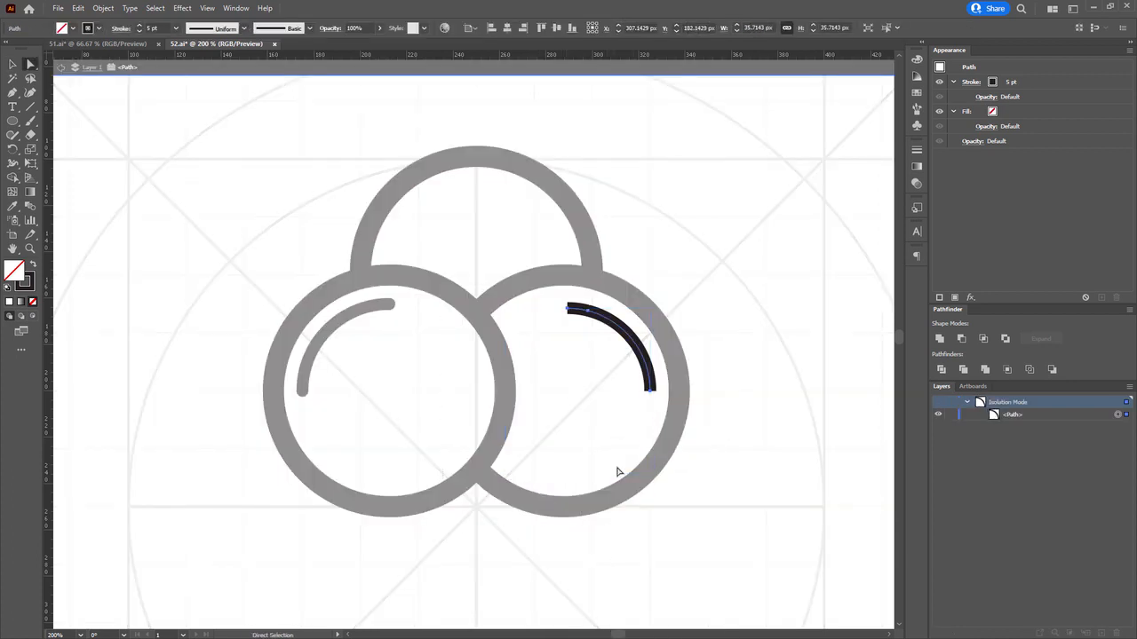
pyautogui.moveTo(523, 267); pyautogui.dragTo(576, 335)
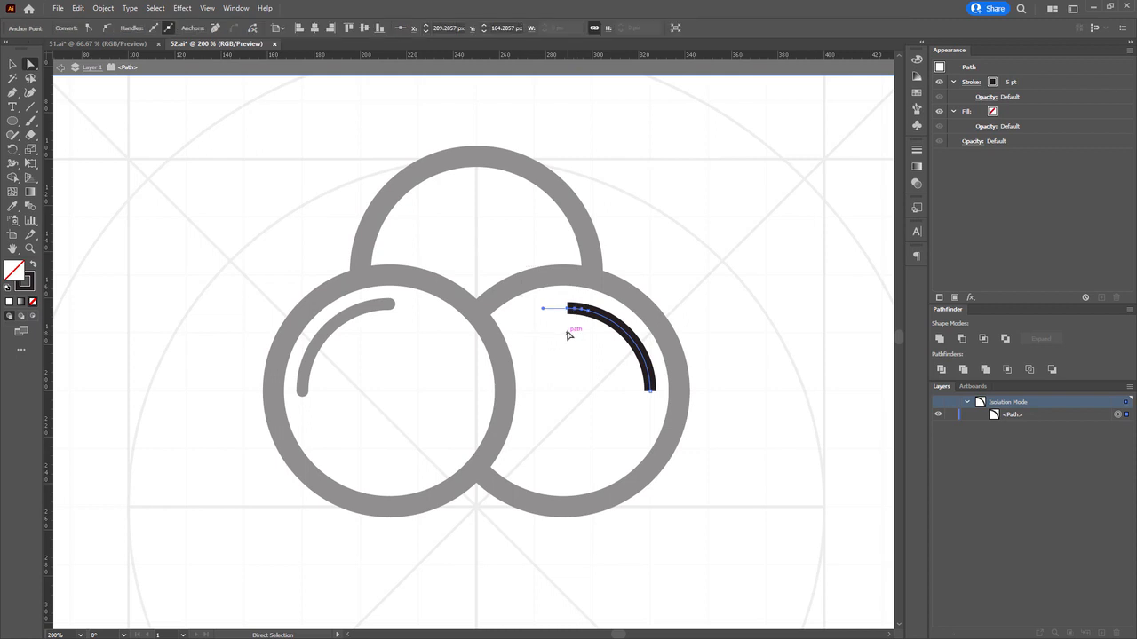
pyautogui.press('Delete')
# Apply round caps to the upper-right highlight arc and leave isolation mode.
pyautogui.click(118, 31)
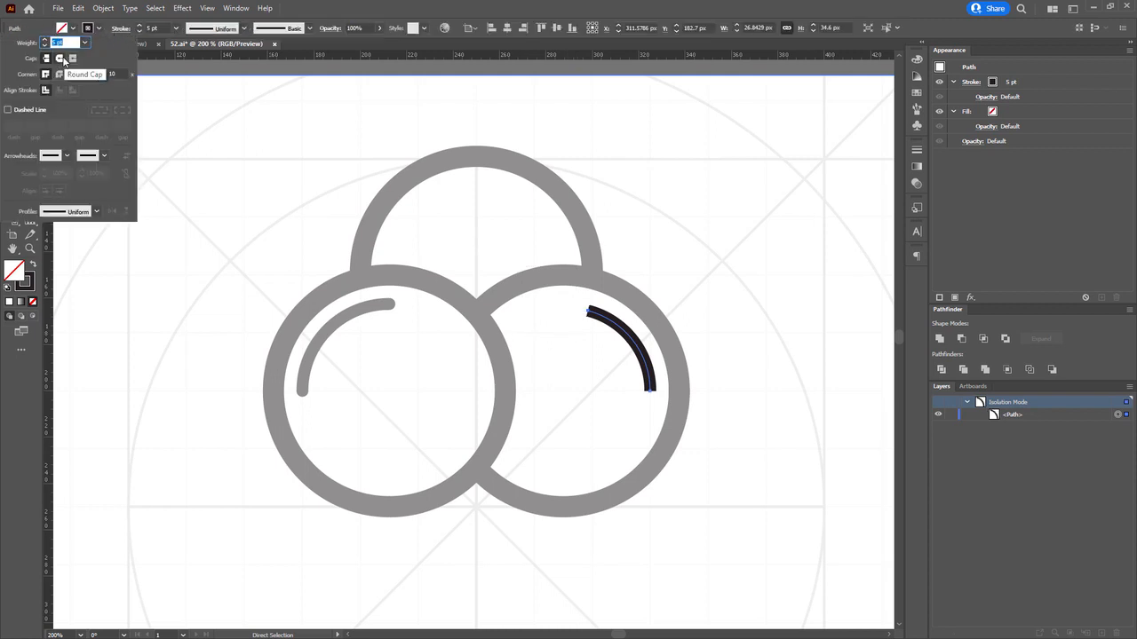
pyautogui.click(58, 57)
pyautogui.press('Escape')
pyautogui.press('Escape')
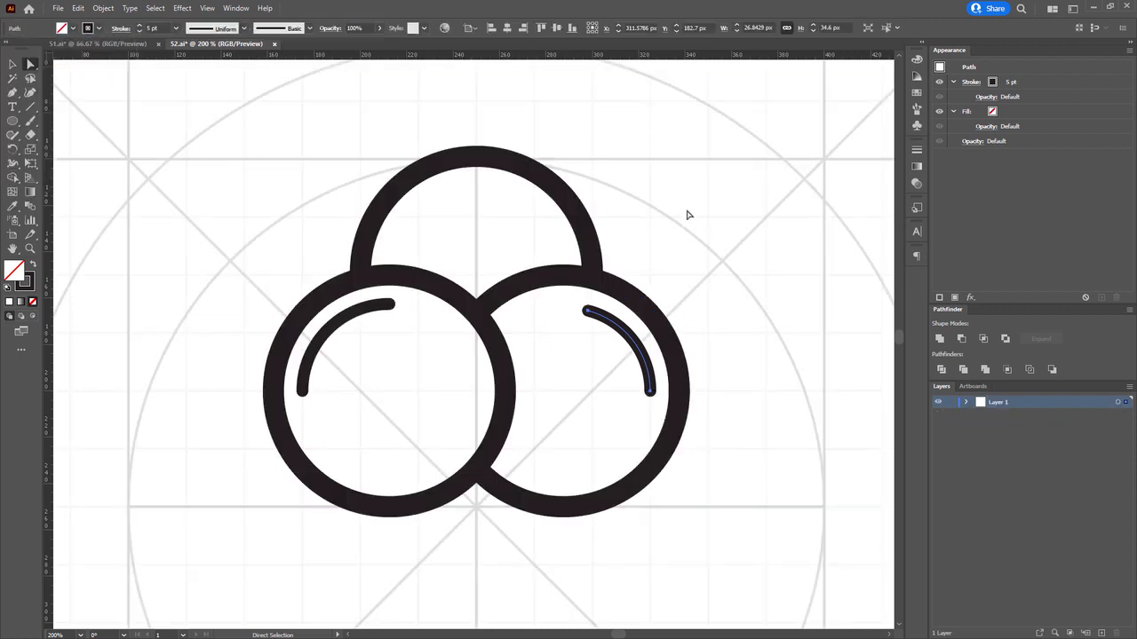
# Copy the top arc in place and scale the copy down to about 61.5 px wide inside the original.
pyautogui.scroll(2, 687, 217)
pyautogui.click(464, 246)
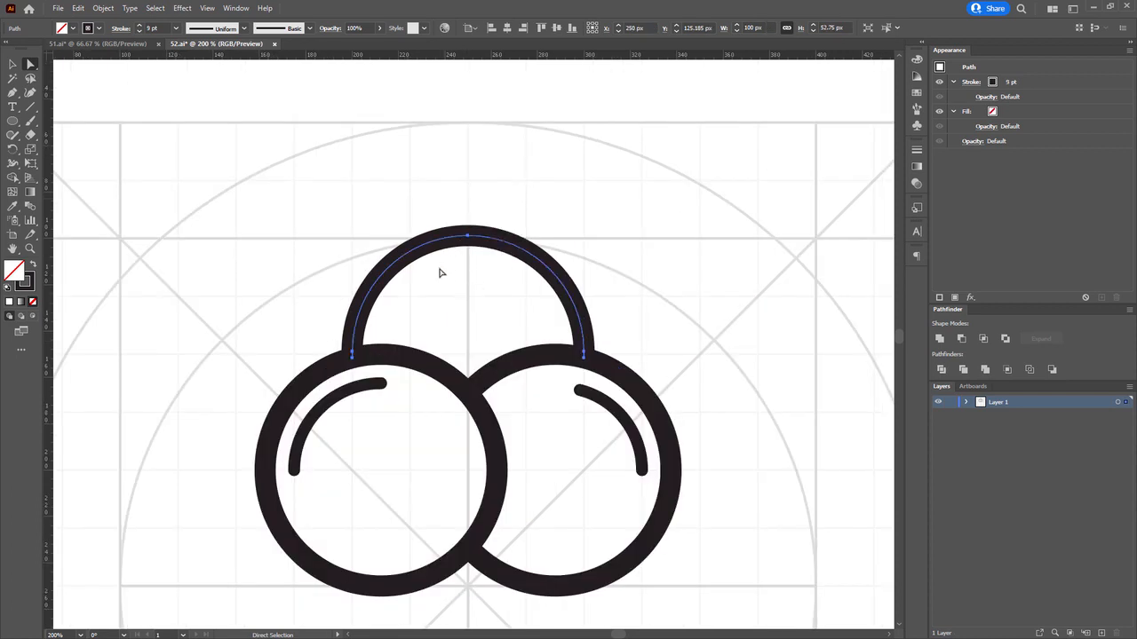
pyautogui.hotkey('ctrl', 'c')
pyautogui.hotkey('ctrl', 'f')
pyautogui.press('v')
pyautogui.moveTo(584, 236); pyautogui.dragTo(540, 259)
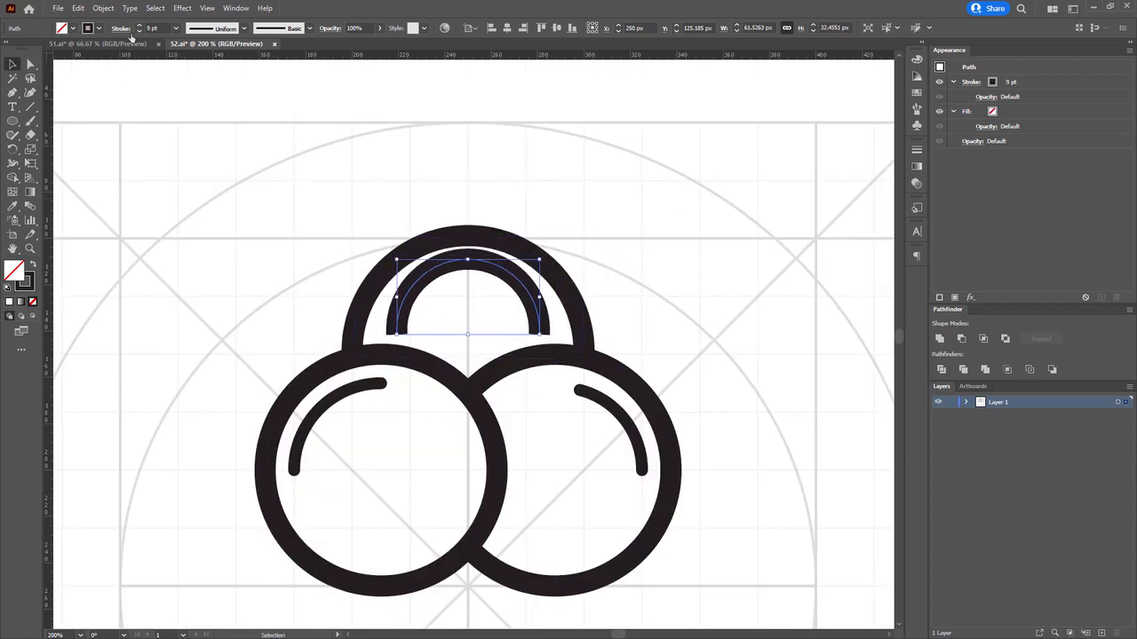
# Give the inner top arc a 5 pt stroke with round caps.
pyautogui.scroll(-4, 153, 29)
pyautogui.click(124, 28)
pyautogui.click(60, 57)
# Isolate the inner top arc, add an anchor point near its left end and trim the arc to its upper-left section.
pyautogui.rightClick(522, 291)
pyautogui.click(559, 386)
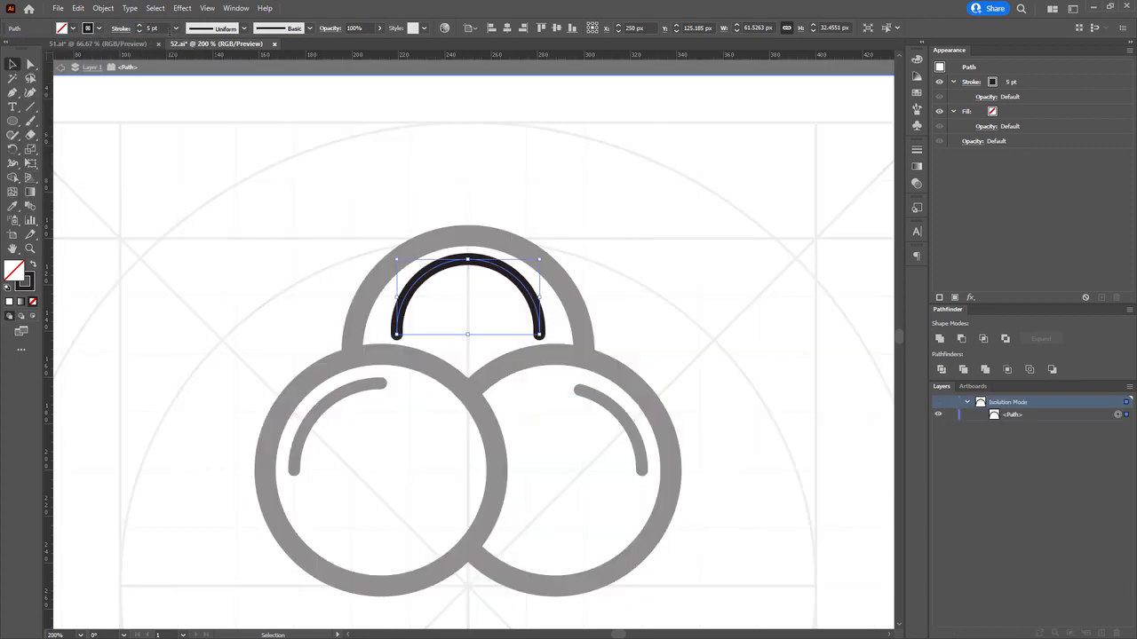
pyautogui.hotkey('ctrl', '+')
pyautogui.hotkey('ctrl', '+')
pyautogui.press('p')
pyautogui.click(360, 391)
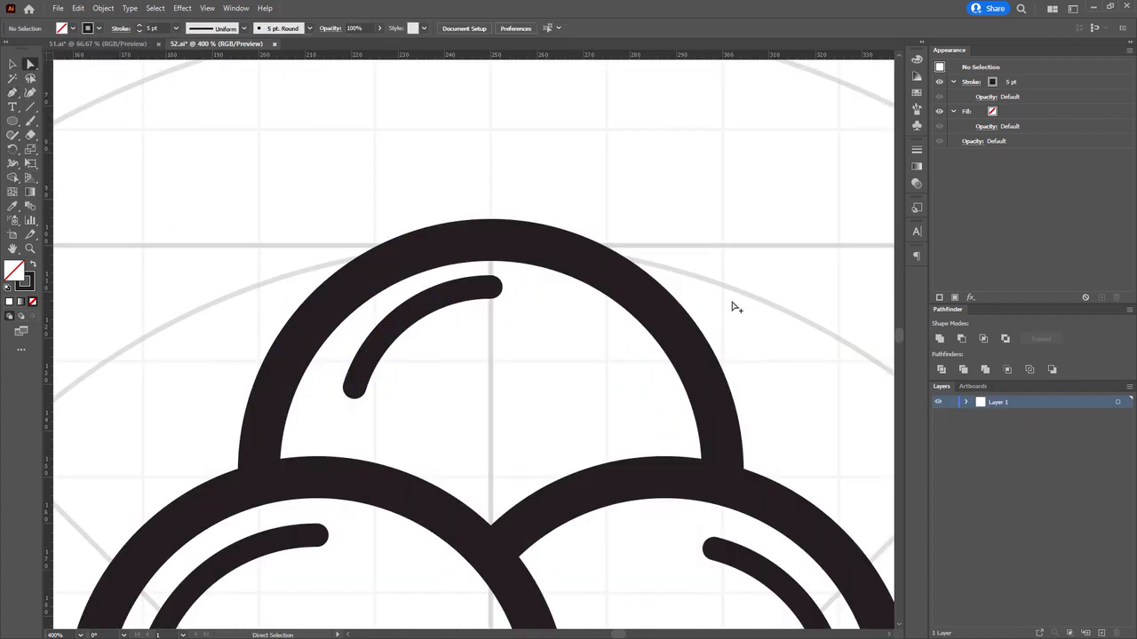
# Group the three circles with their highlight arcs and scale the group down to 162 px wide.
pyautogui.scroll(-2, 733, 307)
pyautogui.scroll(4, 562, 307)
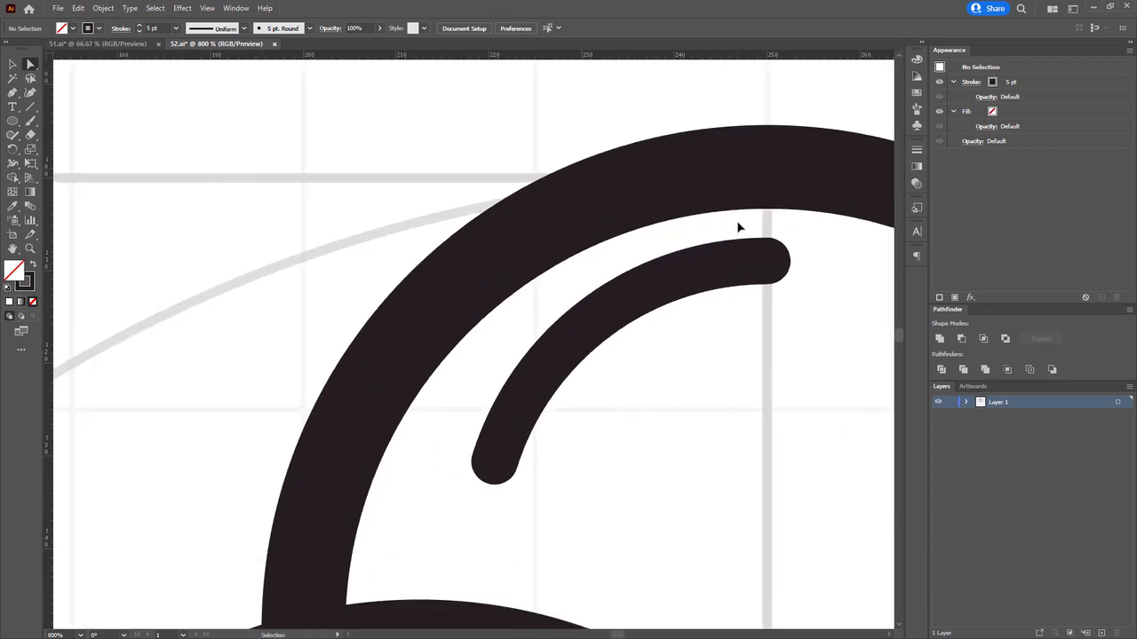
pyautogui.scroll(-5, 743, 411)
pyautogui.moveTo(550, 343); pyautogui.dragTo(681, 470)
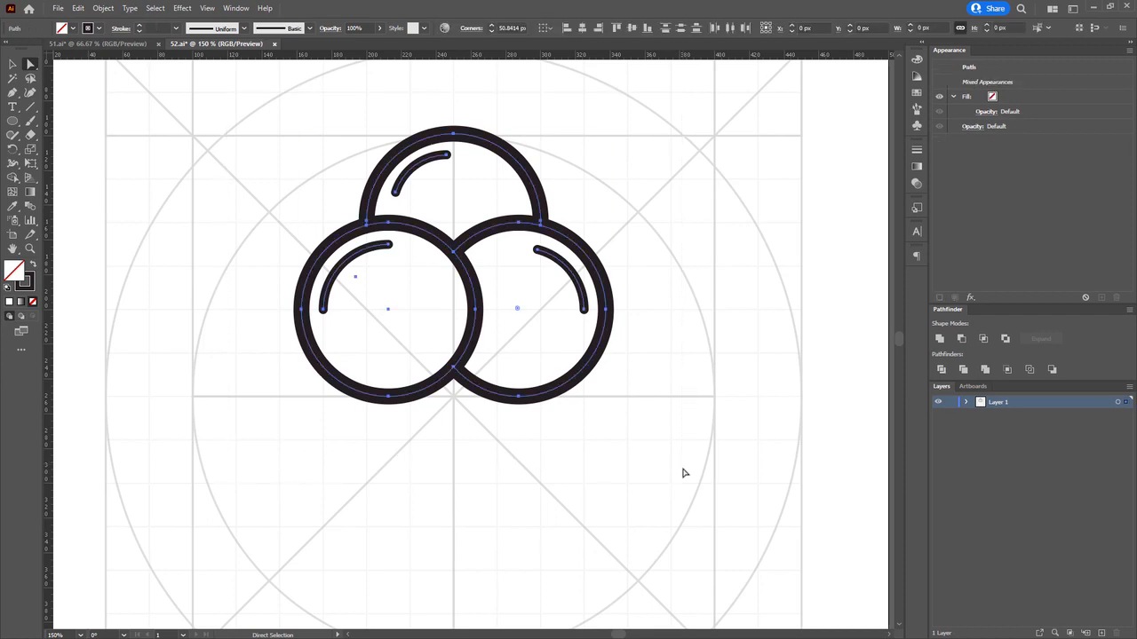
pyautogui.hotkey('ctrl', 'g')
pyautogui.moveTo(637, 418); pyautogui.dragTo(647, 370)
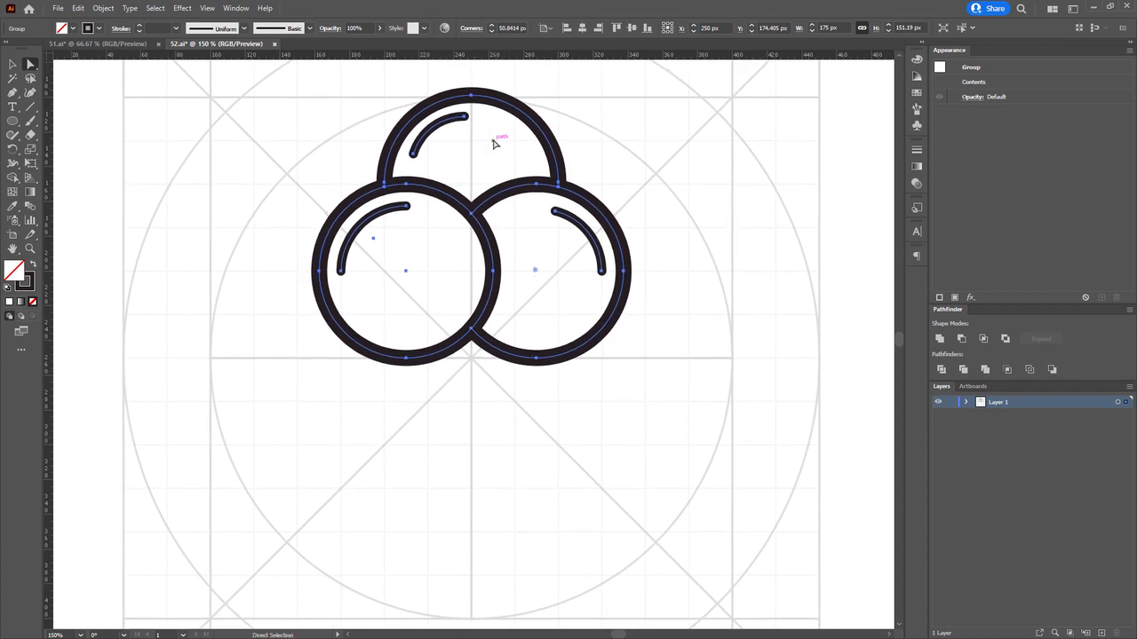
pyautogui.moveTo(625, 95); pyautogui.dragTo(613, 104)
pyautogui.moveTo(544, 456); pyautogui.dragTo(542, 402)
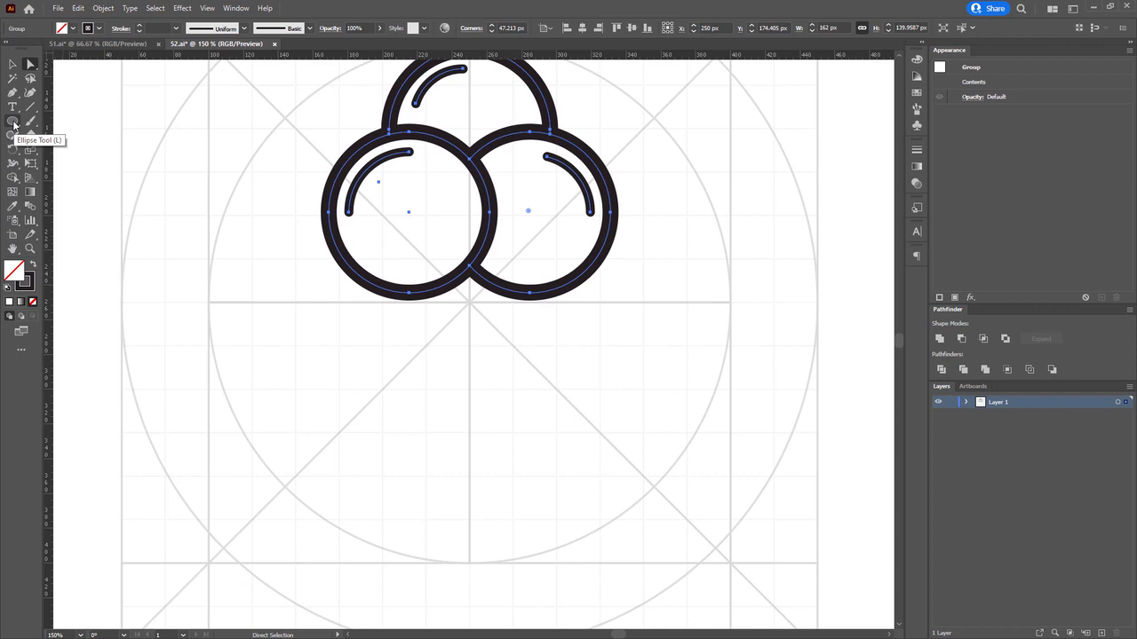
# Draw a square of about 200 px centred on the vertical guide below the circles and rotate it 45° into a diamond.
pyautogui.moveTo(13, 125); pyautogui.dragTo(71, 120)
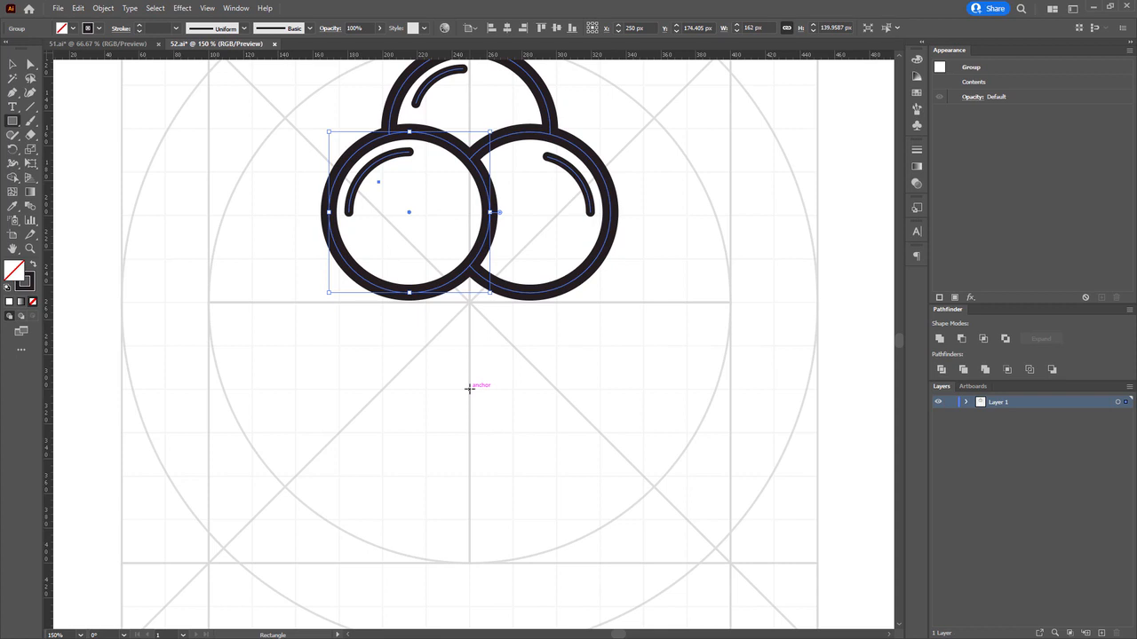
pyautogui.moveTo(469, 388); pyautogui.dragTo(293, 213)
pyautogui.press('v')
pyautogui.click(653, 212)
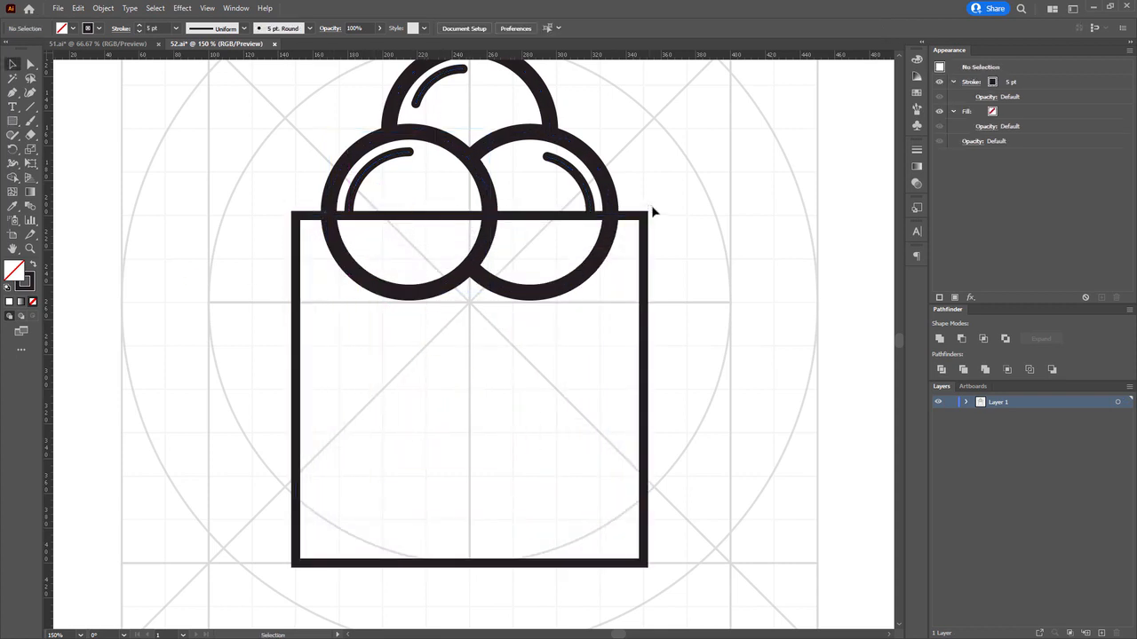
pyautogui.click(645, 214)
pyautogui.moveTo(653, 209); pyautogui.dragTo(535, 222)
pyautogui.moveTo(538, 254); pyautogui.dragTo(525, 170)
pyautogui.moveTo(703, 305); pyautogui.dragTo(632, 304)
pyautogui.hotkey('ctrl', 'z')
# Pull the diamond's bottom point up to the lower grid line and its two side points inward to form a narrow kite.
pyautogui.press('a')
pyautogui.moveTo(257, 348); pyautogui.dragTo(240, 343)
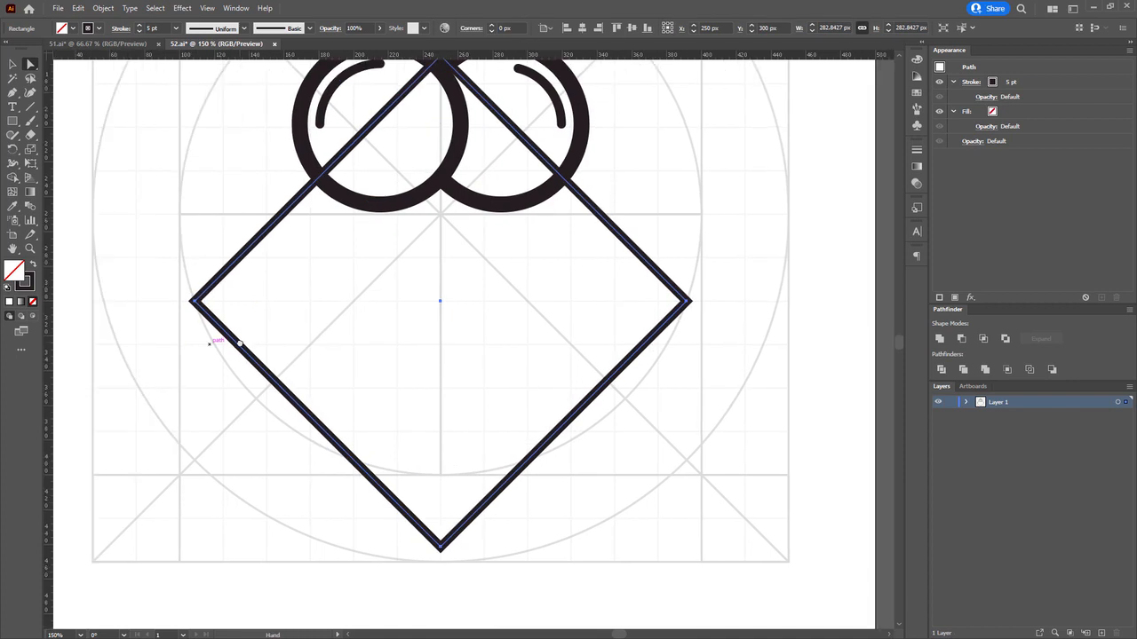
pyautogui.click(240, 344)
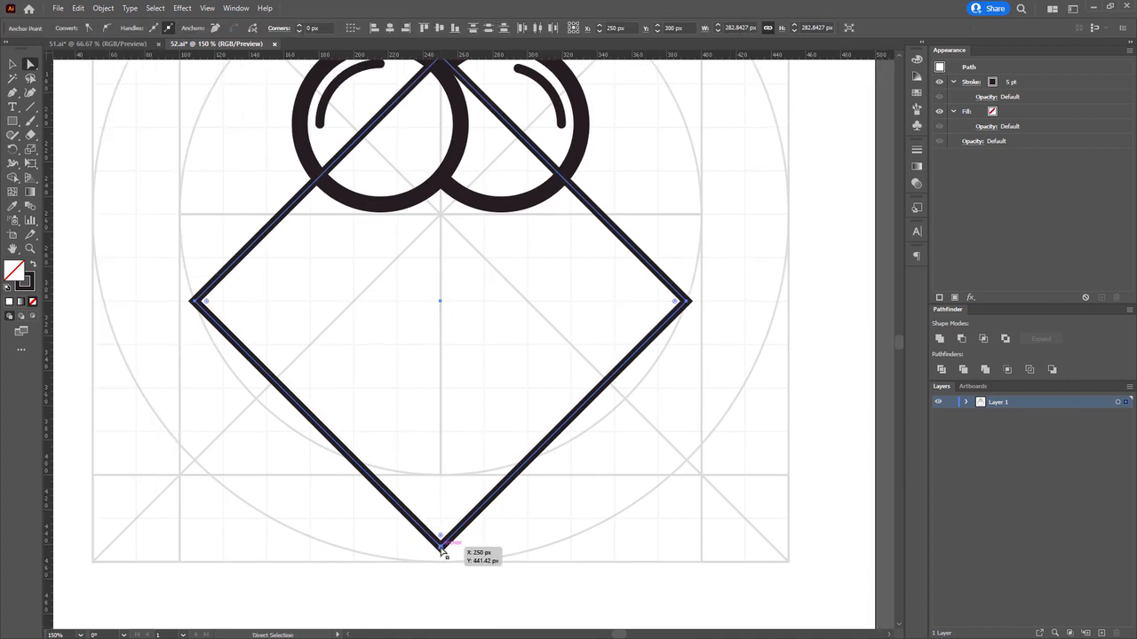
pyautogui.moveTo(442, 546); pyautogui.dragTo(446, 472)
pyautogui.moveTo(445, 473); pyautogui.dragTo(456, 581)
pyautogui.click(207, 331)
pyautogui.moveTo(207, 331); pyautogui.dragTo(320, 333)
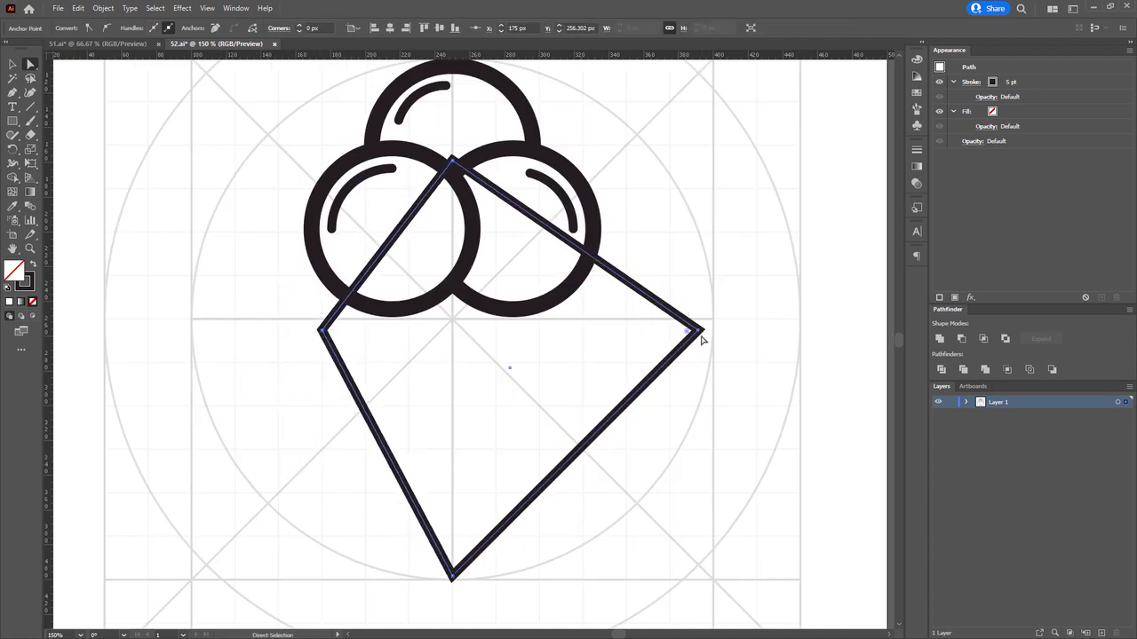
pyautogui.moveTo(700, 332); pyautogui.dragTo(588, 398)
pyautogui.moveTo(295, 365); pyautogui.dragTo(331, 400)
pyautogui.keyDown('shift'); pyautogui.click(592, 389); pyautogui.keyUp('shift')
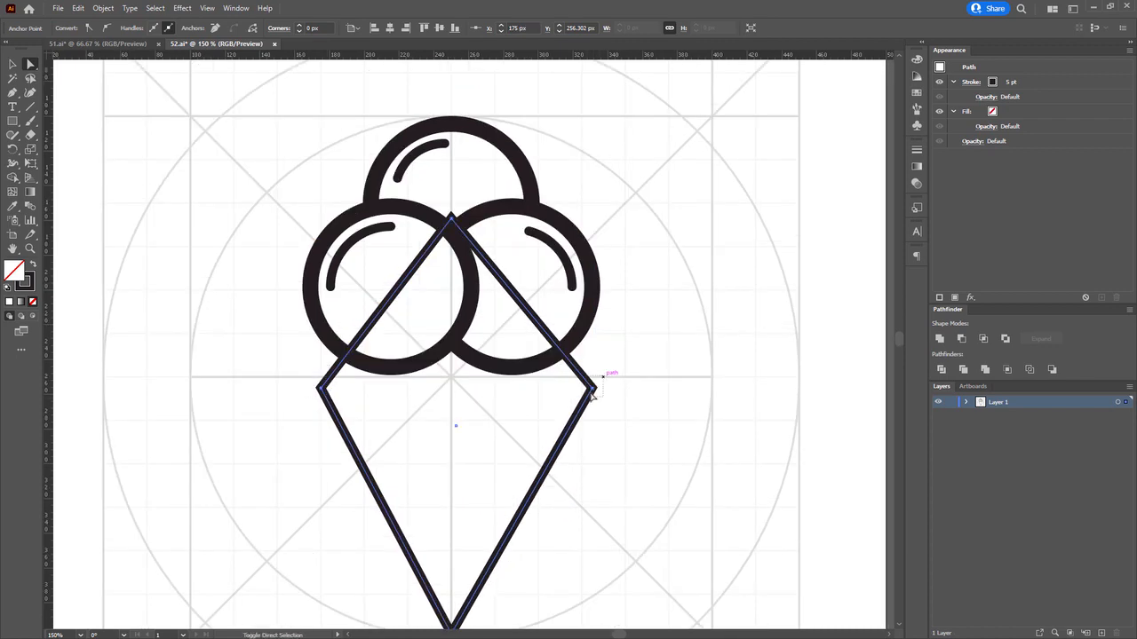
pyautogui.moveTo(588, 401); pyautogui.dragTo(591, 358)
# Isolate the kite and delete its top anchor point to leave an open V.
pyautogui.rightClick(591, 358)
pyautogui.click(666, 170)
pyautogui.moveTo(429, 149); pyautogui.dragTo(484, 197)
pyautogui.press('Delete')
pyautogui.moveTo(444, 251); pyautogui.dragTo(436, 213)
# Move the V's two upper ends inward and down so they sit on the lower edges of the two circles.
pyautogui.moveTo(259, 238); pyautogui.dragTo(583, 217)
pyautogui.scroll(4, 574, 274)
pyautogui.click(635, 217)
pyautogui.moveTo(89, 259); pyautogui.dragTo(440, 316)
pyautogui.moveTo(365, 273); pyautogui.dragTo(468, 300)
pyautogui.scroll(-1, 468, 300)
pyautogui.moveTo(373, 293); pyautogui.dragTo(737, 297)
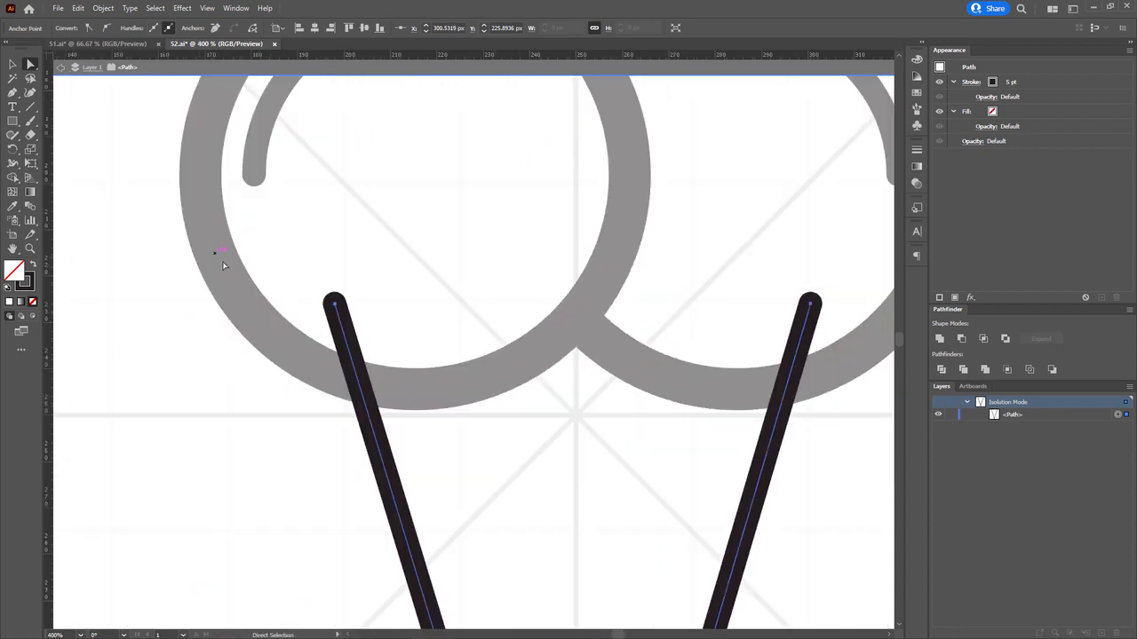
pyautogui.moveTo(219, 256); pyautogui.dragTo(888, 355)
pyautogui.moveTo(588, 270); pyautogui.dragTo(591, 356)
pyautogui.scroll(-1, 648, 366)
pyautogui.scroll(-2, 642, 373)
# Give the V a 9 pt stroke with round corner joins.
pyautogui.moveTo(444, 453); pyautogui.dragTo(575, 549)
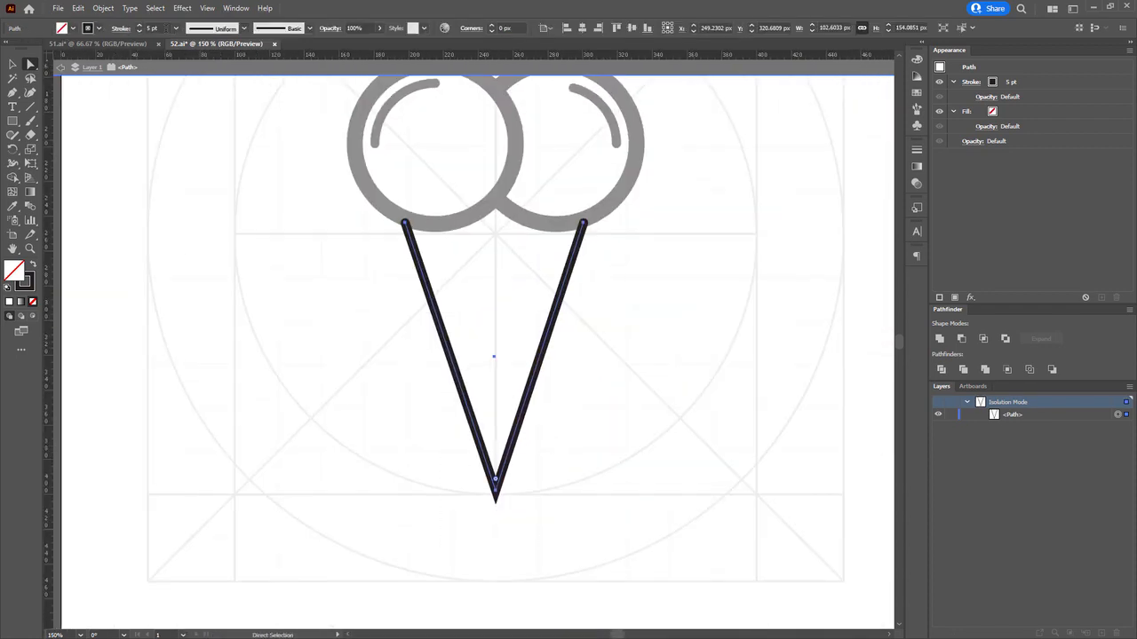
pyautogui.doubleClick(155, 28)
pyautogui.write('9')
pyautogui.press('Return')
pyautogui.click(122, 31)
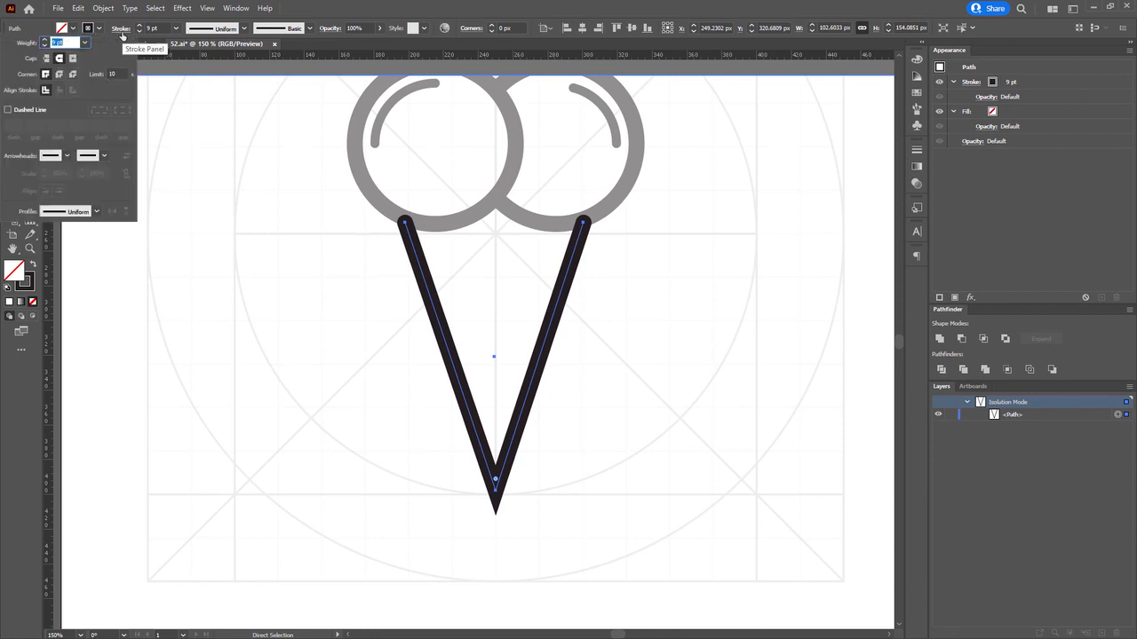
pyautogui.click(60, 75)
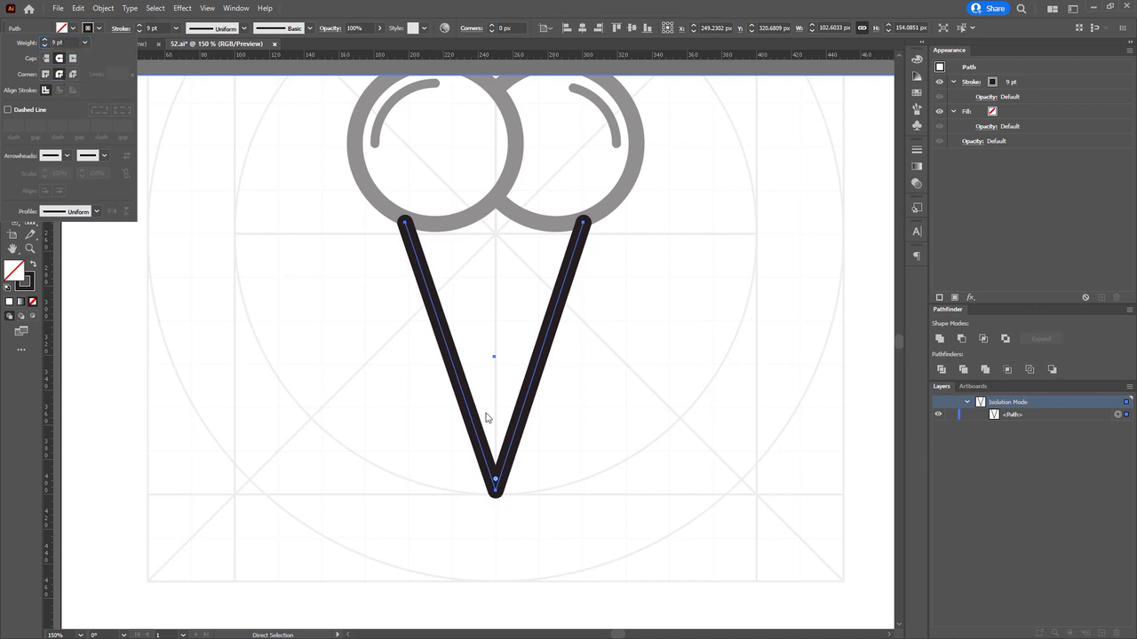
pyautogui.click(609, 416)
pyautogui.moveTo(609, 416); pyautogui.dragTo(597, 460)
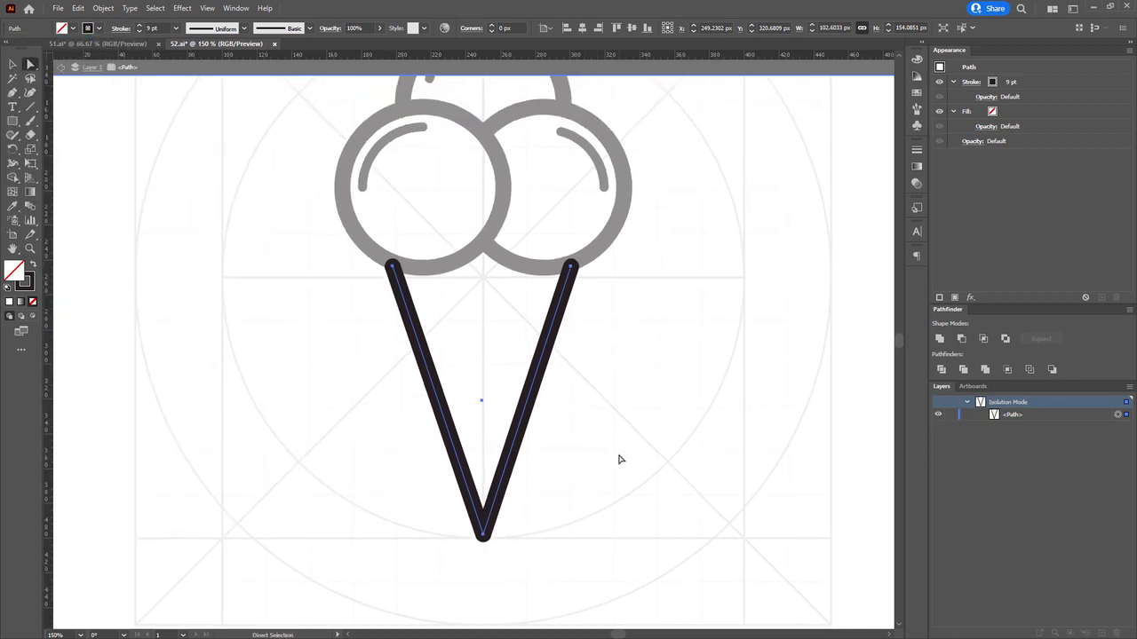
# Copy the V in place in front of the original and isolate the copy.
pyautogui.click(621, 459)
pyautogui.moveTo(612, 415); pyautogui.dragTo(433, 536)
pyautogui.press('v')
pyautogui.hotkey('ctrl', 'f')
pyautogui.rightClick(525, 417)
pyautogui.click(606, 241)
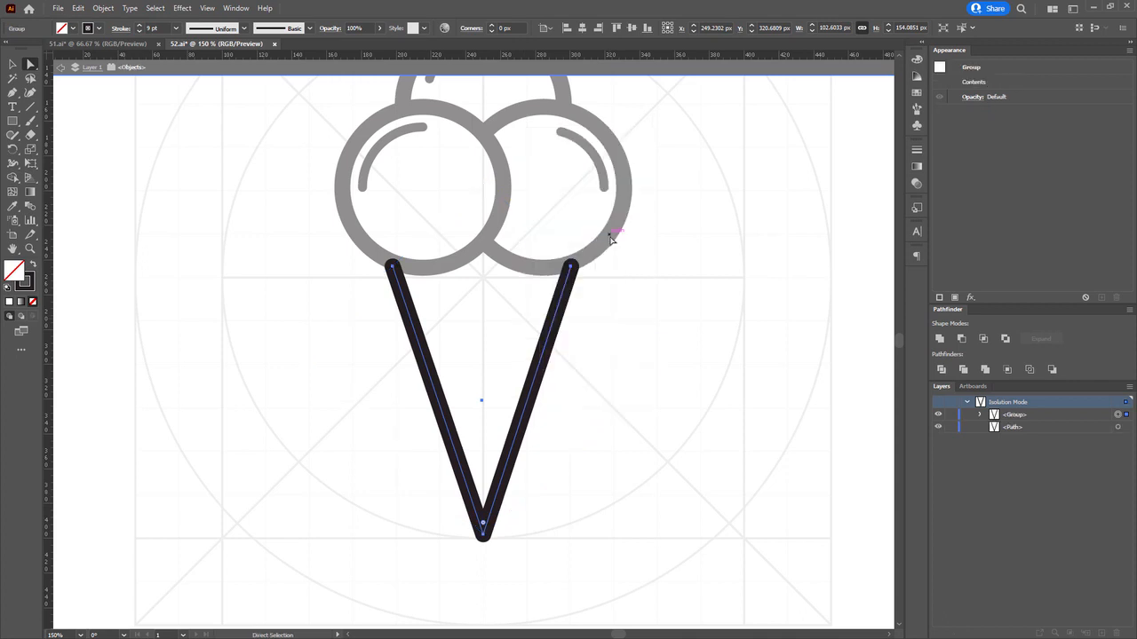
pyautogui.hotkey('ctrl', 'z')
pyautogui.hotkey('ctrl', 'z')
pyautogui.hotkey('ctrl', 'z')
pyautogui.hotkey('ctrl', 'z')
pyautogui.hotkey('ctrl', 'z')
pyautogui.rightClick(535, 387)
pyautogui.click(588, 484)
# Raise the bottom point of the isolated V copy by 60 px.
pyautogui.moveTo(543, 574); pyautogui.dragTo(368, 478)
pyautogui.hotkey('shift', 'Up')
pyautogui.hotkey('shift', 'Up')
pyautogui.hotkey('shift', 'Up')
pyautogui.hotkey('shift', 'Up')
pyautogui.hotkey('shift', 'Up')
pyautogui.hotkey('shift', 'Up')
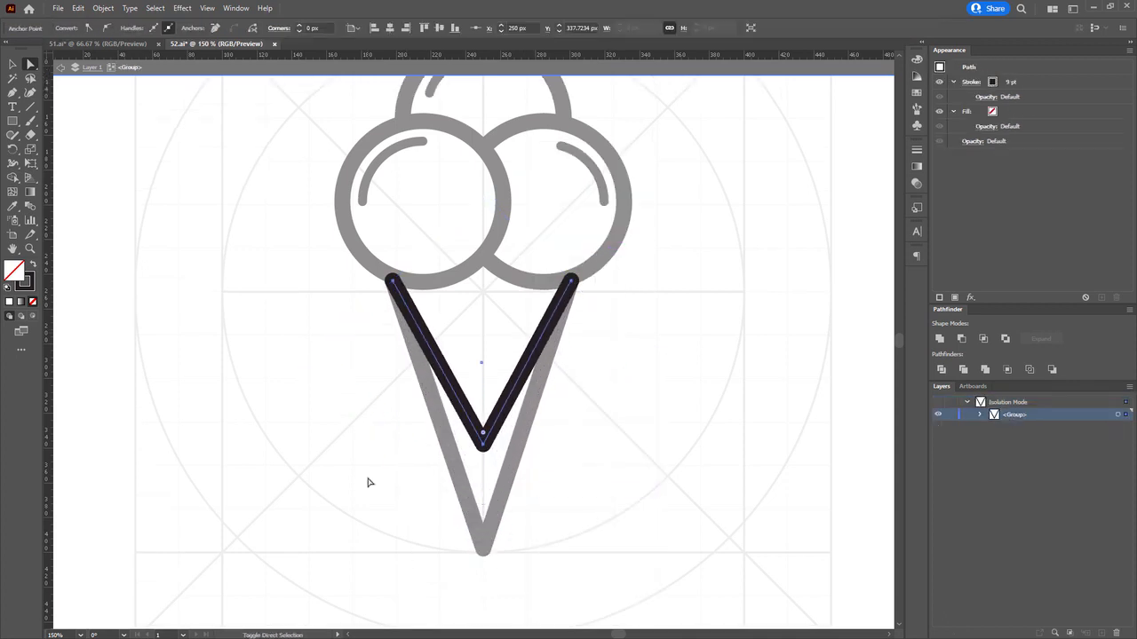
# Copy the shorter V in place, isolate the copy and raise its bottom point by 50 px.
pyautogui.hotkey('ctrl', 'c')
pyautogui.hotkey('ctrl', 'f')
pyautogui.rightClick(469, 371)
pyautogui.click(546, 471)
pyautogui.moveTo(522, 485); pyautogui.dragTo(420, 375)
pyautogui.hotkey('shift', 'Up')
pyautogui.hotkey('shift', 'Up')
pyautogui.hotkey('shift', 'Up')
pyautogui.hotkey('shift', 'Up')
pyautogui.hotkey('shift', 'Up')
pyautogui.hotkey('shift', 'Up')
pyautogui.hotkey('ctrl', 'z')
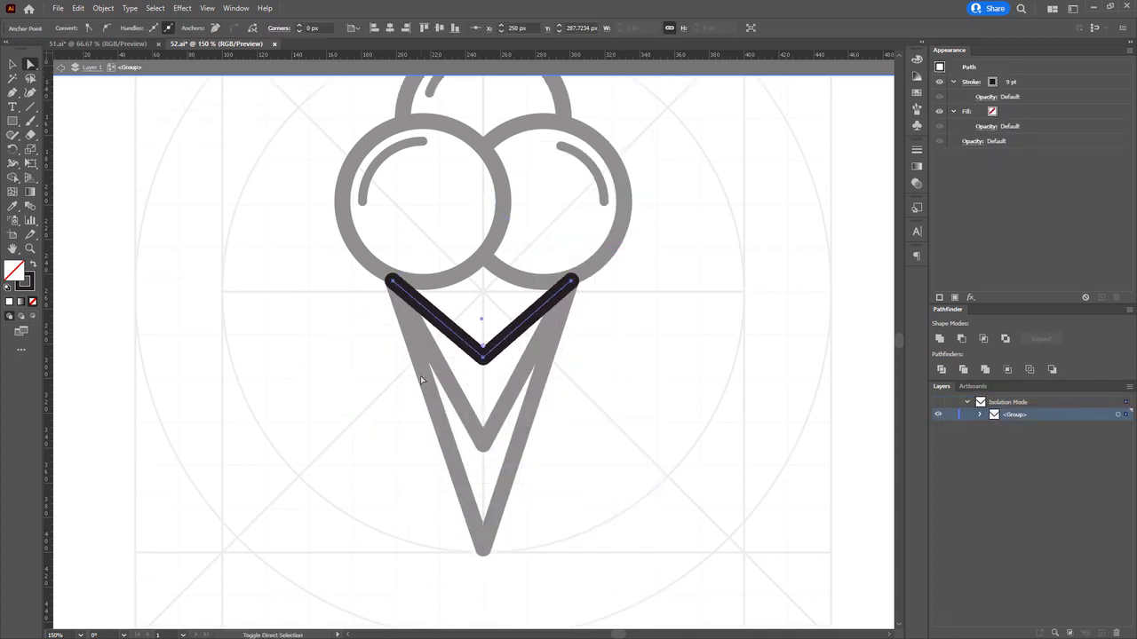
pyautogui.hotkey('ctrl', 'shift', 'z')
pyautogui.hotkey('ctrl', 'z')
# Copy the shallowest V in place, raise the copy's bottom point by 30 px and leave isolation mode.
pyautogui.hotkey('ctrl', 'c')
pyautogui.hotkey('ctrl', 'f')
pyautogui.rightClick(479, 347)
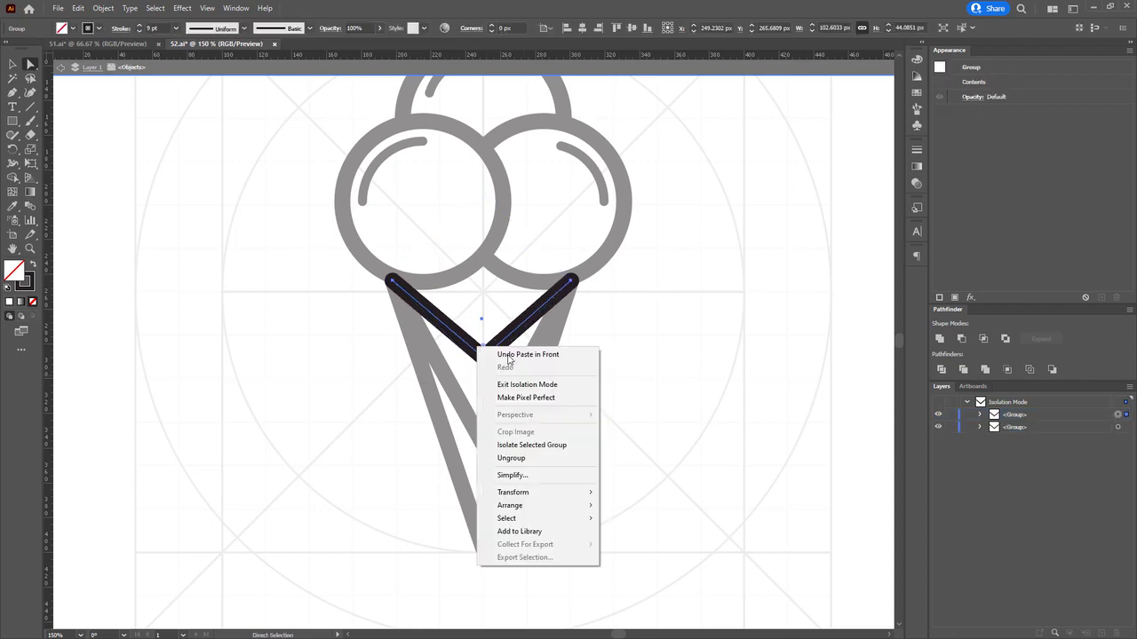
pyautogui.click(531, 444)
pyautogui.hotkey('shift', 'Up')
pyautogui.hotkey('shift', 'Up')
pyautogui.hotkey('shift', 'Up')
pyautogui.moveTo(454, 330); pyautogui.dragTo(399, 265)
pyautogui.press('Escape')
# Lower the bottom points of the three inner V lines by 20 px.
pyautogui.moveTo(434, 228); pyautogui.dragTo(451, 400)
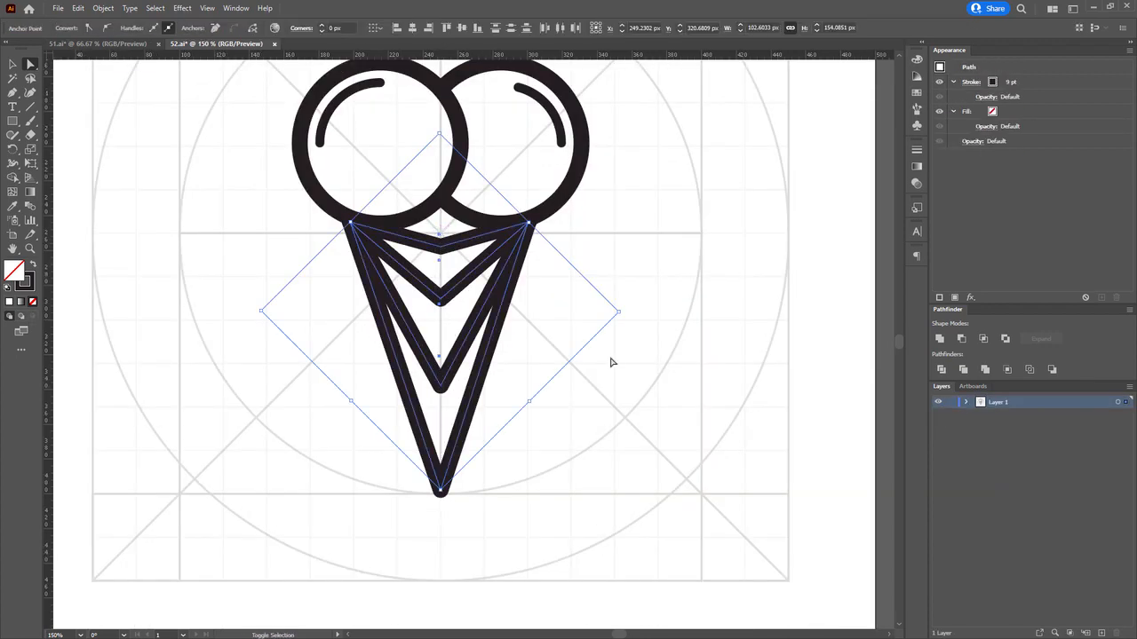
pyautogui.hotkey('shift', 'Down')
pyautogui.hotkey('shift', 'Down')
pyautogui.moveTo(610, 347); pyautogui.dragTo(597, 427)
# Lower the bottom points of the upper two inner V lines by about 11 px.
pyautogui.moveTo(382, 342); pyautogui.dragTo(440, 428)
pyautogui.keyDown('ctrl'); pyautogui.click(533, 462); pyautogui.keyUp('ctrl')
pyautogui.press('Down')
pyautogui.press('Down')
pyautogui.press('Down')
pyautogui.press('Down')
pyautogui.press('Down')
pyautogui.press('Down')
pyautogui.press('Down')
pyautogui.press('Down')
pyautogui.press('Down')
pyautogui.press('Down')
pyautogui.press('Down')
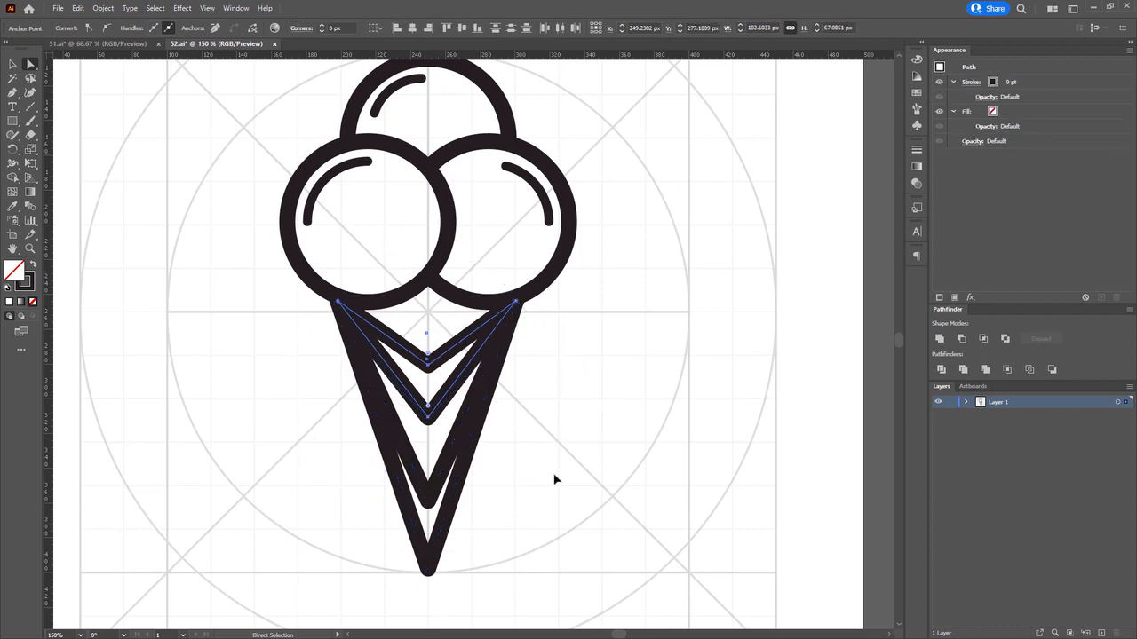
# Copy the uppermost inner V in place, raise the copy's bottom point by 30 px and leave isolation mode.
pyautogui.keyDown('ctrl'); pyautogui.click(521, 439); pyautogui.keyUp('ctrl')
pyautogui.keyDown('ctrl'); pyautogui.click(440, 387); pyautogui.keyUp('ctrl')
pyautogui.hotkey('ctrl', 'c')
pyautogui.hotkey('ctrl', 'f')
pyautogui.rightClick(442, 389)
pyautogui.click(488, 467)
pyautogui.moveTo(405, 354); pyautogui.dragTo(462, 407)
pyautogui.hotkey('shift', 'Up')
pyautogui.hotkey('shift', 'Up')
pyautogui.hotkey('shift', 'Up')
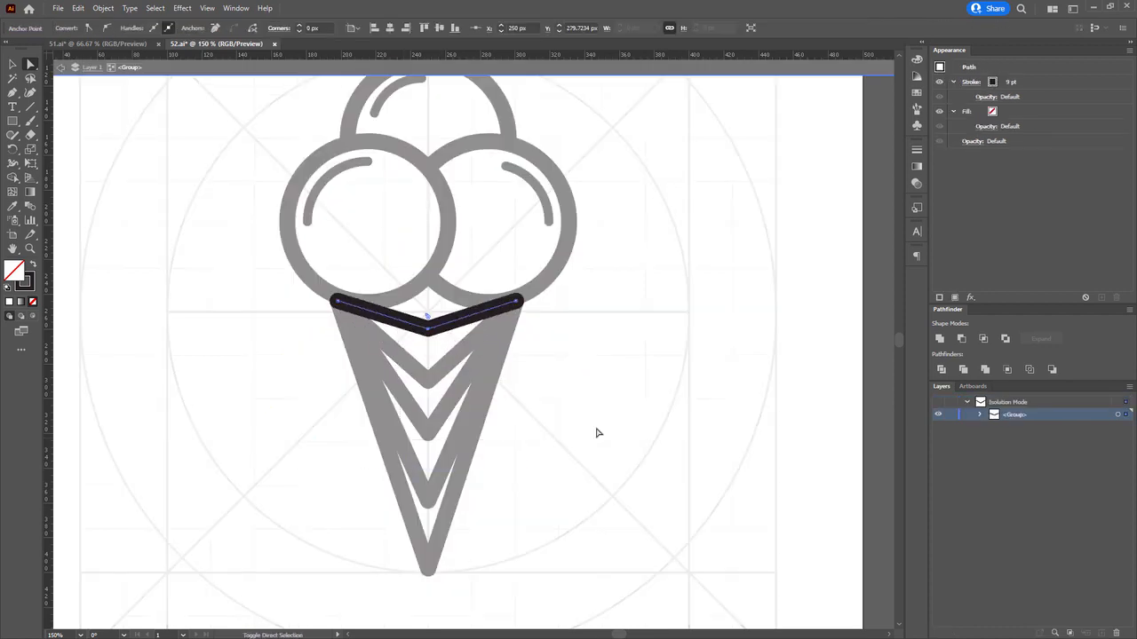
pyautogui.press('Escape')
# Group the cone outline with the inner V lines.
pyautogui.moveTo(634, 411); pyautogui.dragTo(620, 378)
pyautogui.moveTo(420, 274); pyautogui.dragTo(429, 302)
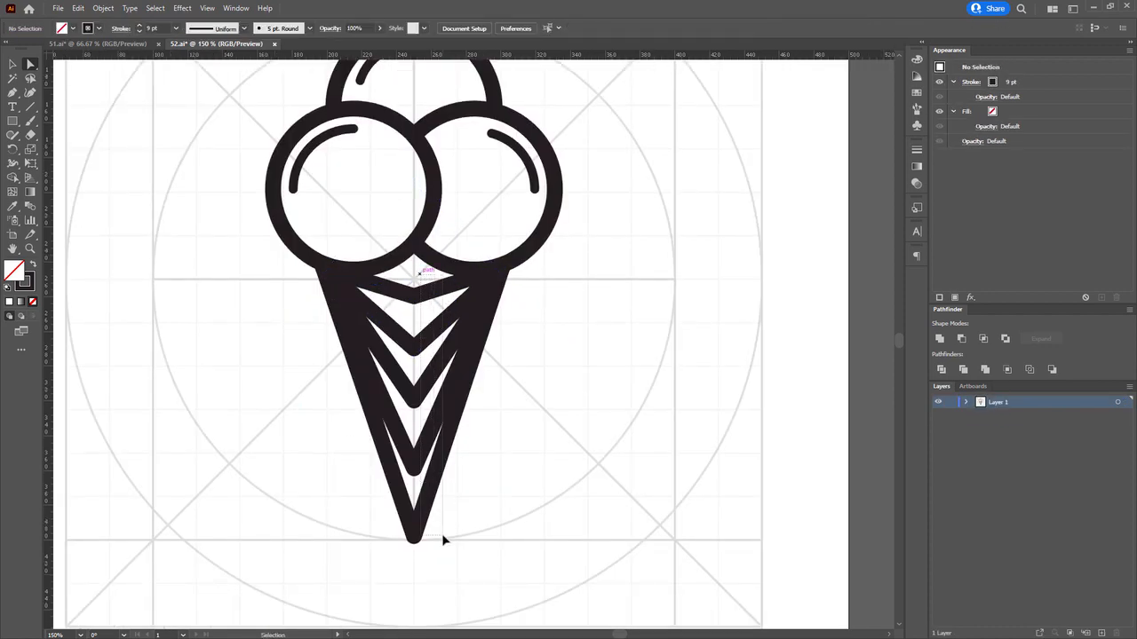
pyautogui.moveTo(444, 539); pyautogui.dragTo(445, 539)
pyautogui.hotkey('ctrl', 'g')
pyautogui.moveTo(568, 338); pyautogui.dragTo(560, 411)
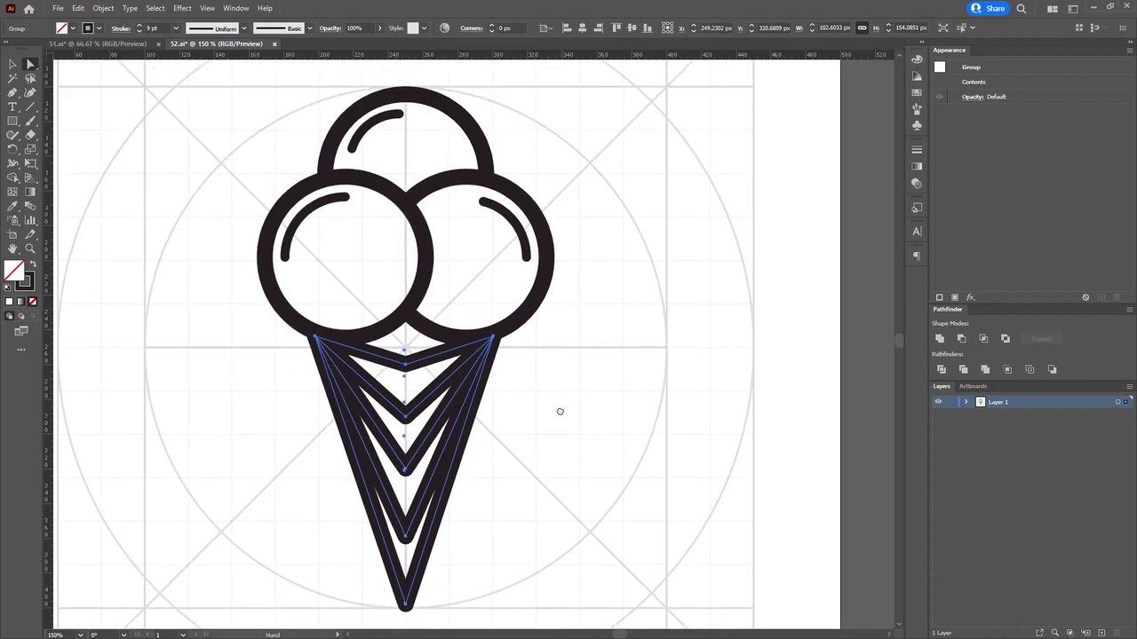
# Round the bottom corners of the four inner V lines to a radius of about 38 px.
pyautogui.moveTo(410, 353); pyautogui.dragTo(410, 295)
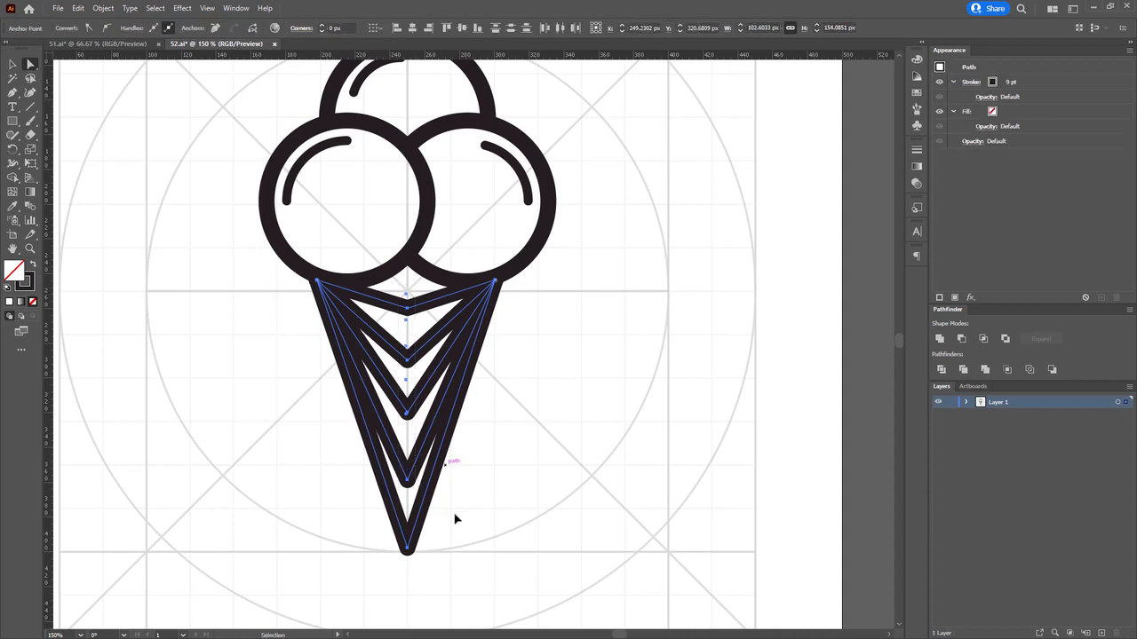
pyautogui.click(469, 489)
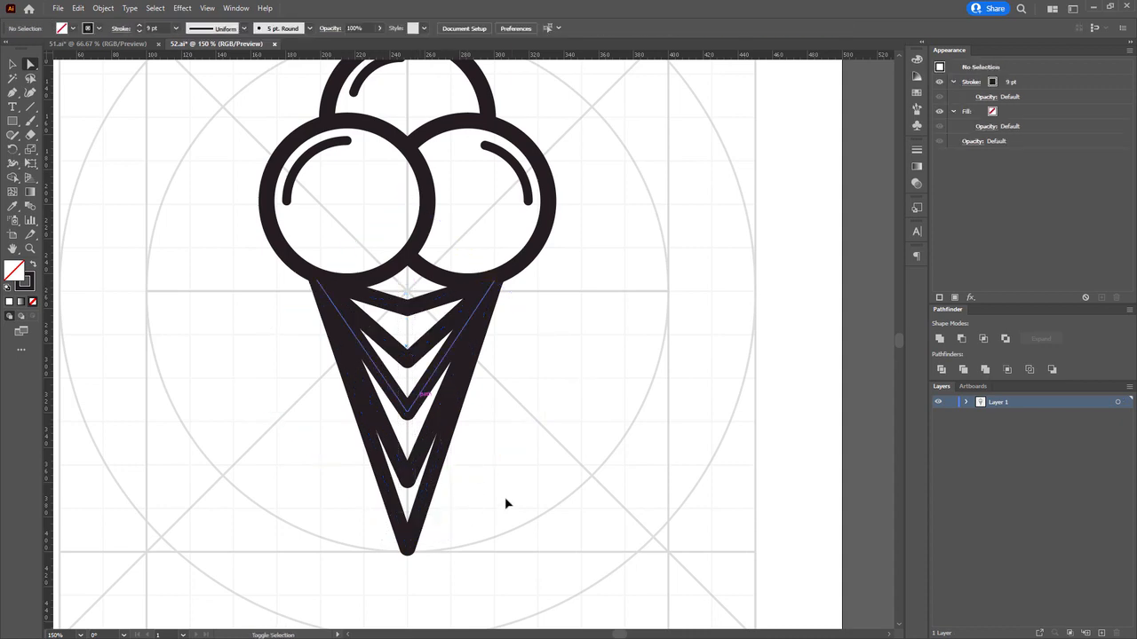
pyautogui.keyDown('ctrl'); pyautogui.click(442, 437); pyautogui.keyUp('ctrl')
pyautogui.keyDown('ctrl'); pyautogui.click(484, 497); pyautogui.keyUp('ctrl')
pyautogui.moveTo(394, 301); pyautogui.dragTo(420, 395)
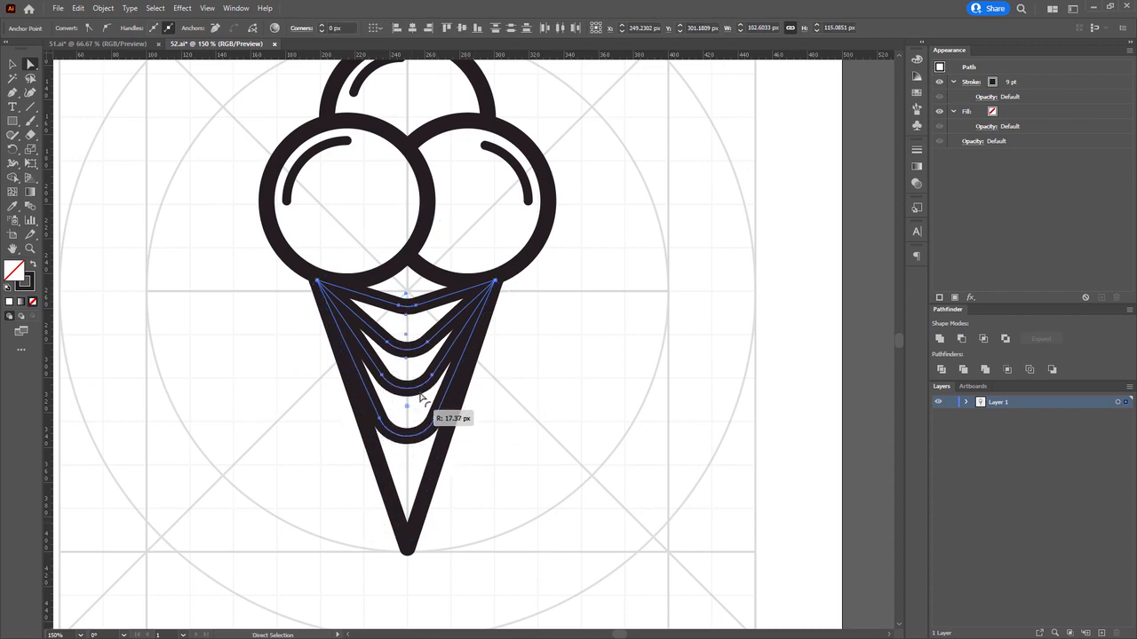
pyautogui.moveTo(424, 288); pyautogui.dragTo(416, 435)
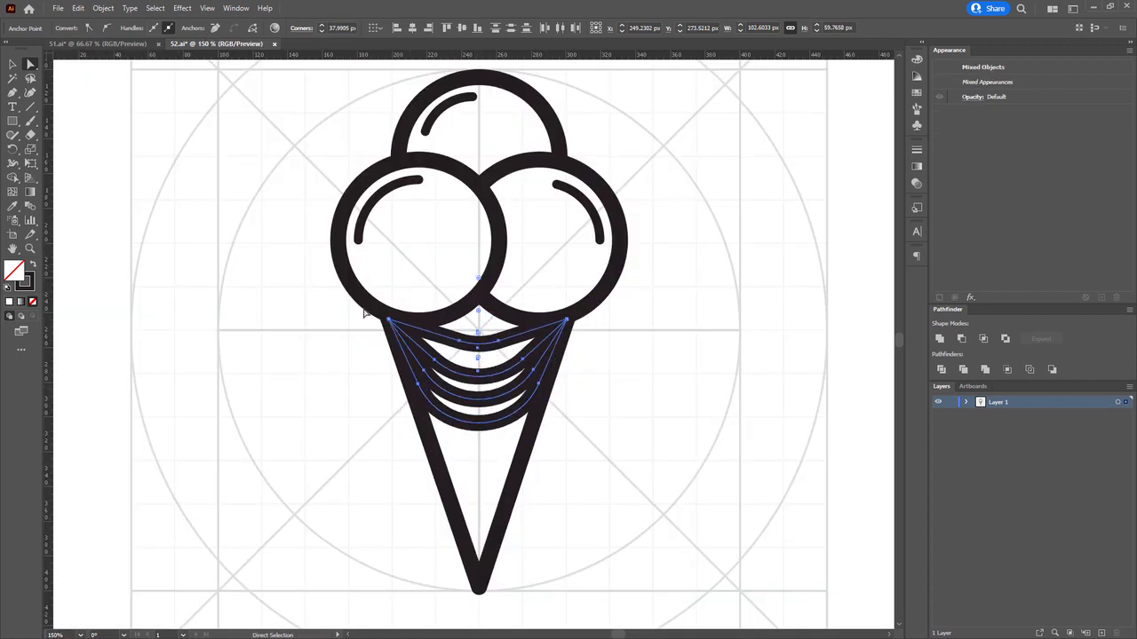
# Set the inner cone curves to a 5 pt stroke and flatten the topmost one with a corner radius of about 146 px.
pyautogui.press('v')
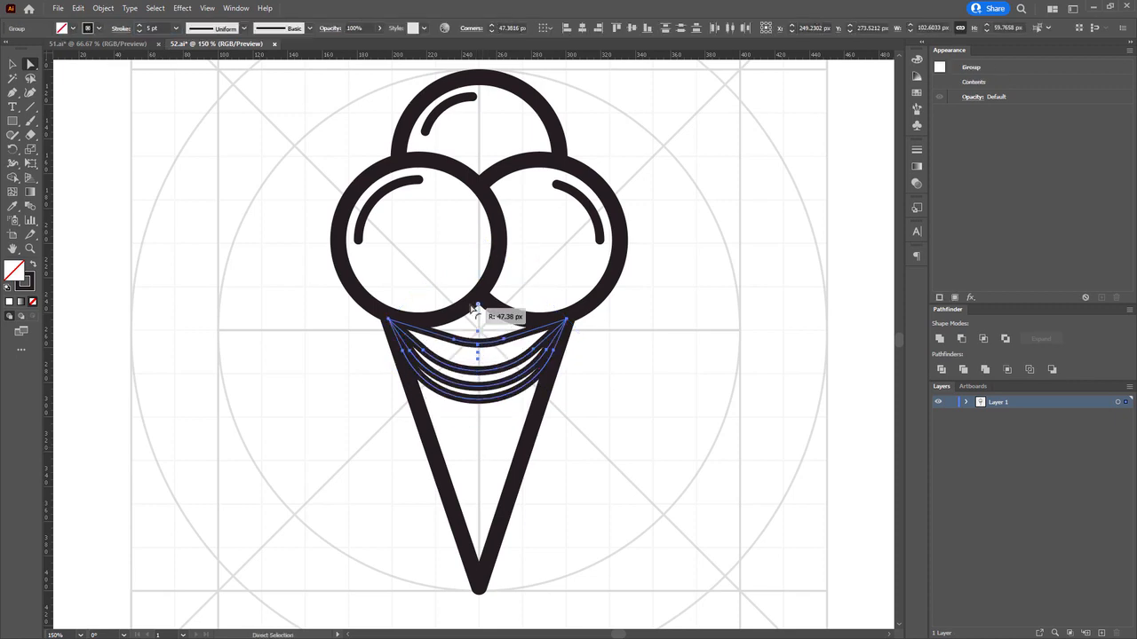
pyautogui.doubleClick(485, 361)
pyautogui.press('Escape')
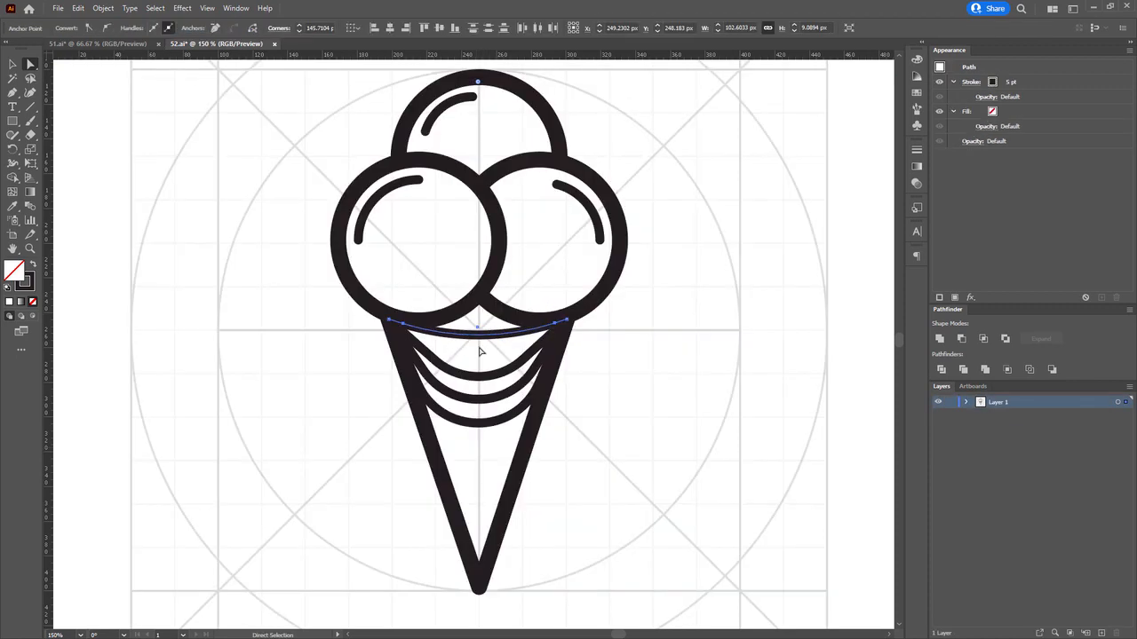
# Isolate the second cone curve, increase its corner radius to about 67.5 px and leave isolation mode.
pyautogui.doubleClick(484, 382)
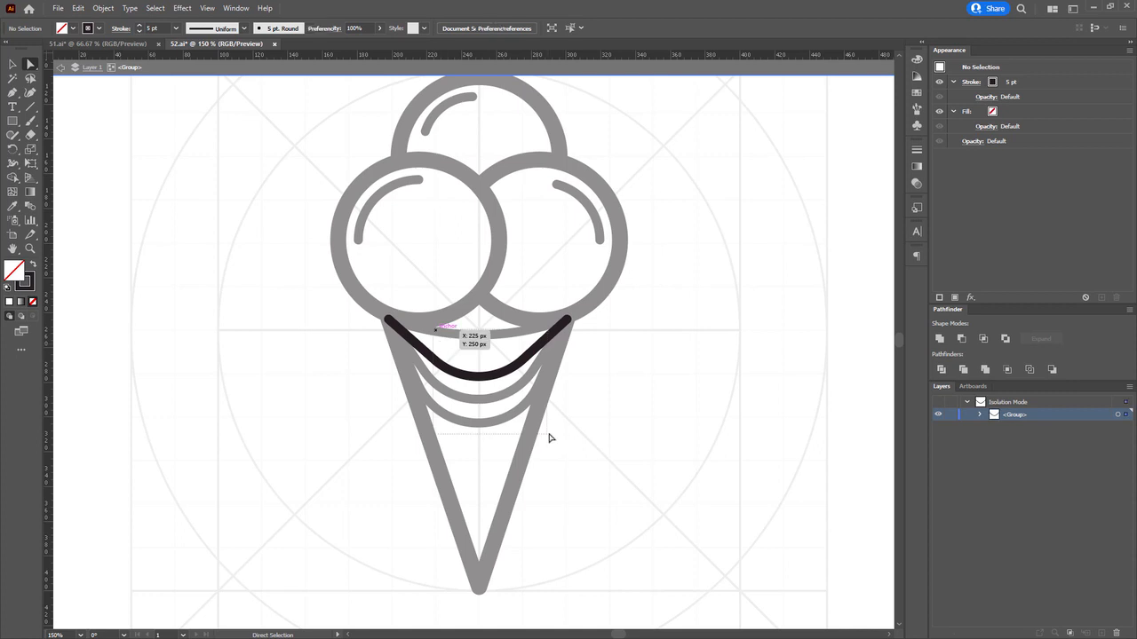
pyautogui.press('a')
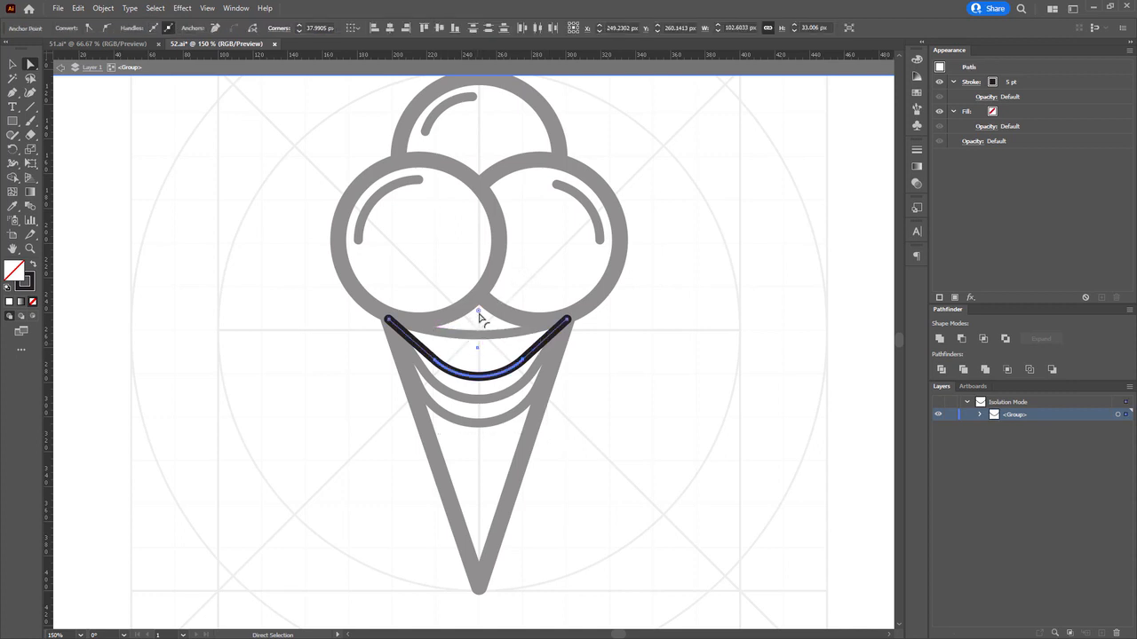
pyautogui.moveTo(480, 317); pyautogui.dragTo(478, 241)
pyautogui.press('Escape')
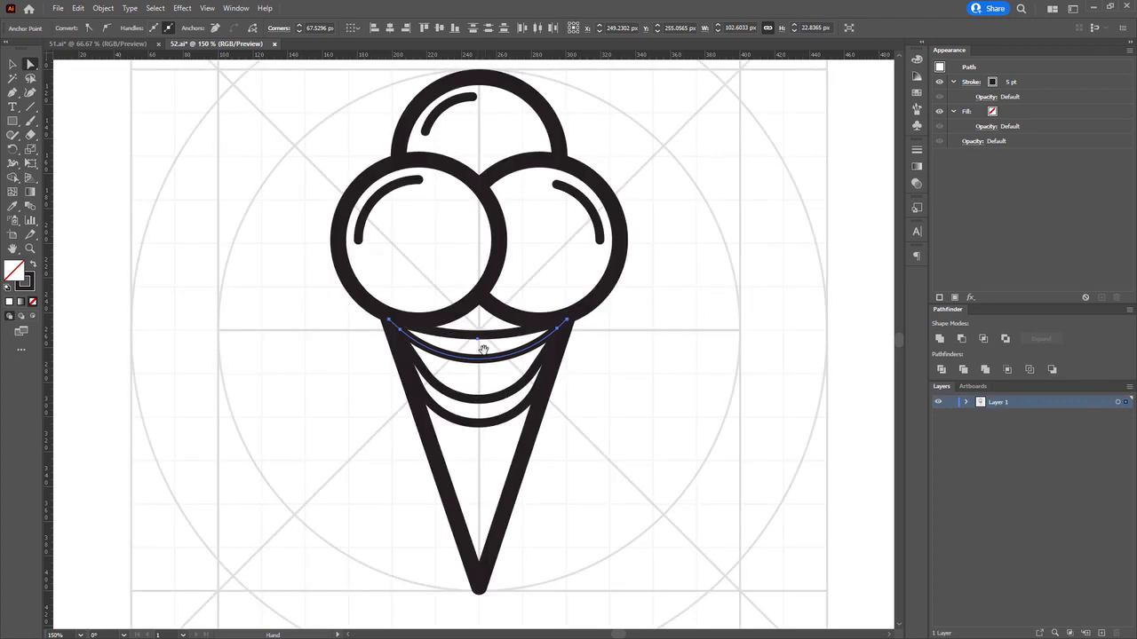
pyautogui.moveTo(483, 350); pyautogui.dragTo(452, 307)
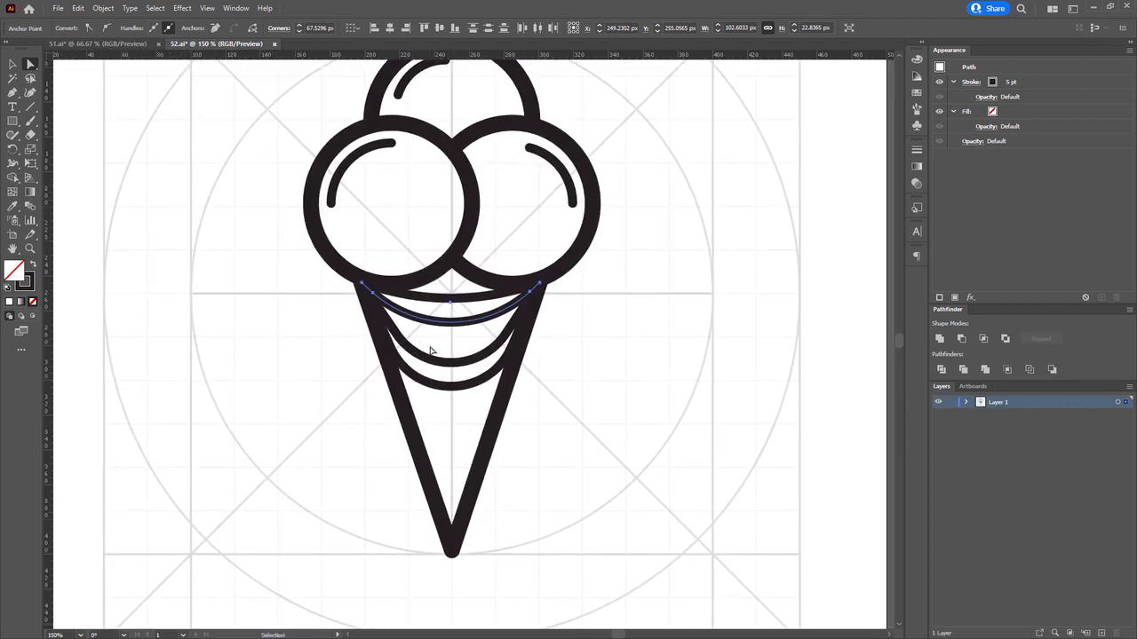
pyautogui.press('ctrl')
pyautogui.press('ctrl')
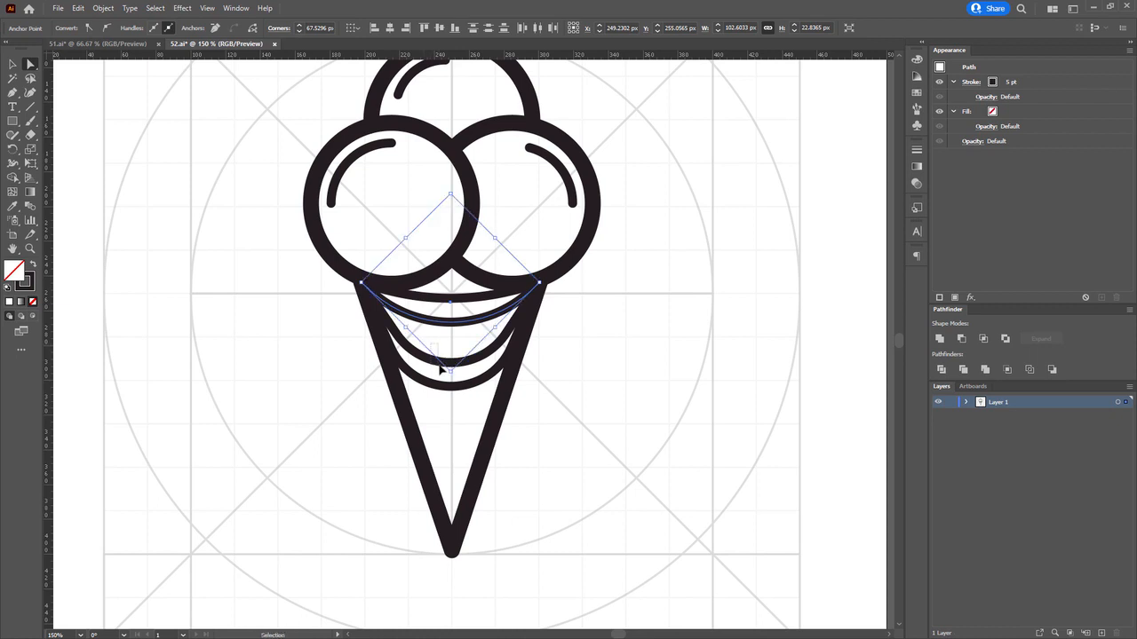
# Isolate the third cone curve and flatten it by increasing its corner radius.
pyautogui.click(447, 355)
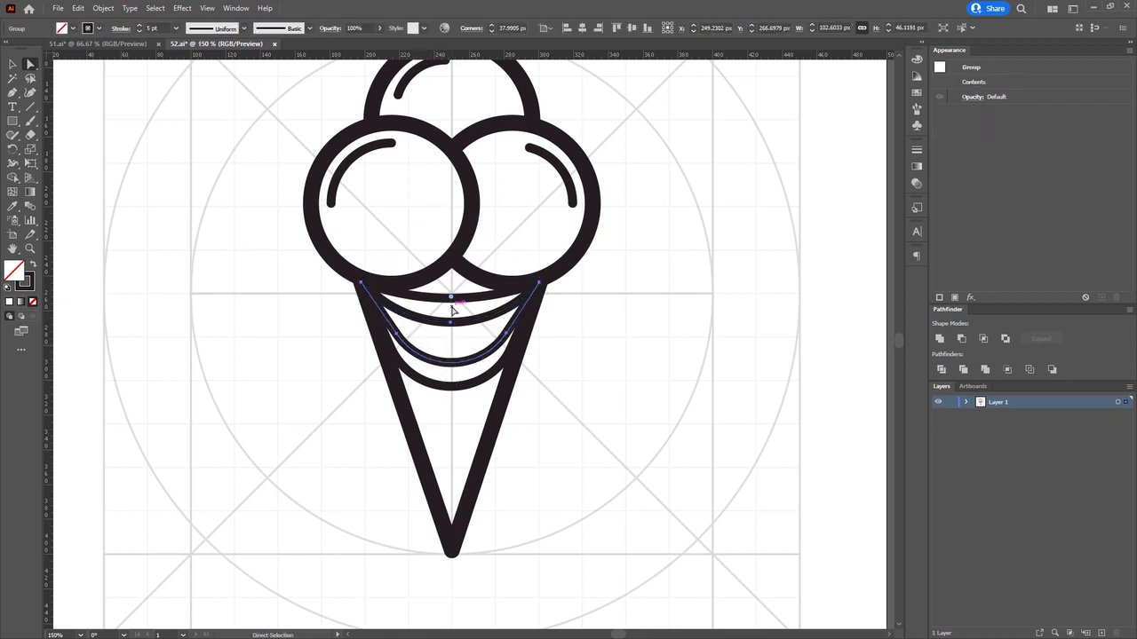
pyautogui.rightClick(452, 307)
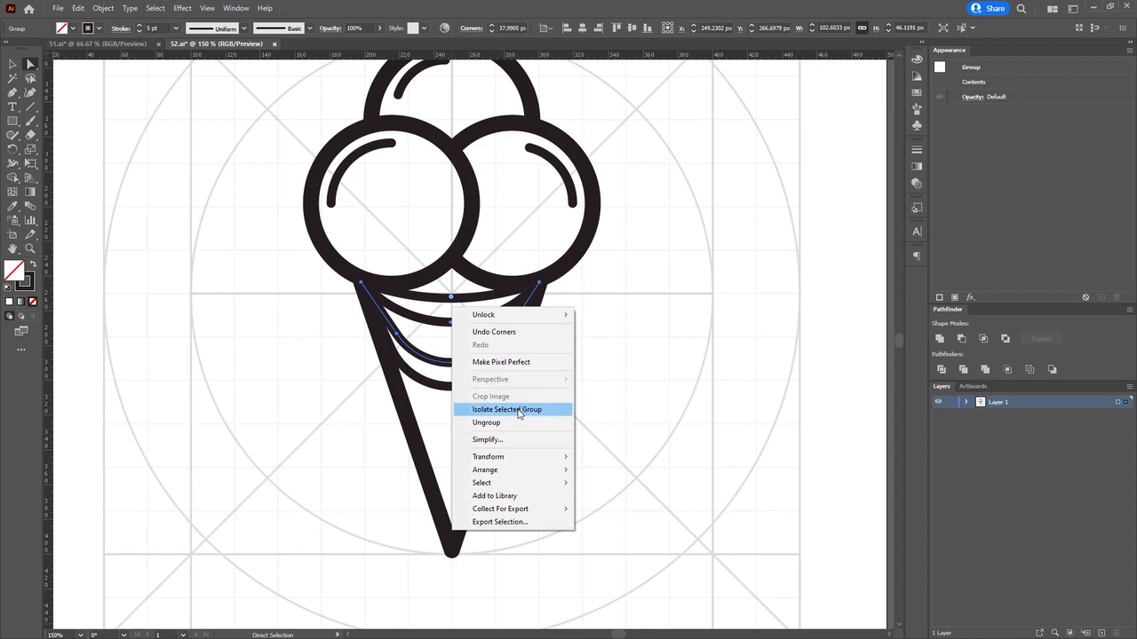
pyautogui.click(519, 409)
pyautogui.click(503, 340)
pyautogui.moveTo(452, 340); pyautogui.dragTo(449, 242)
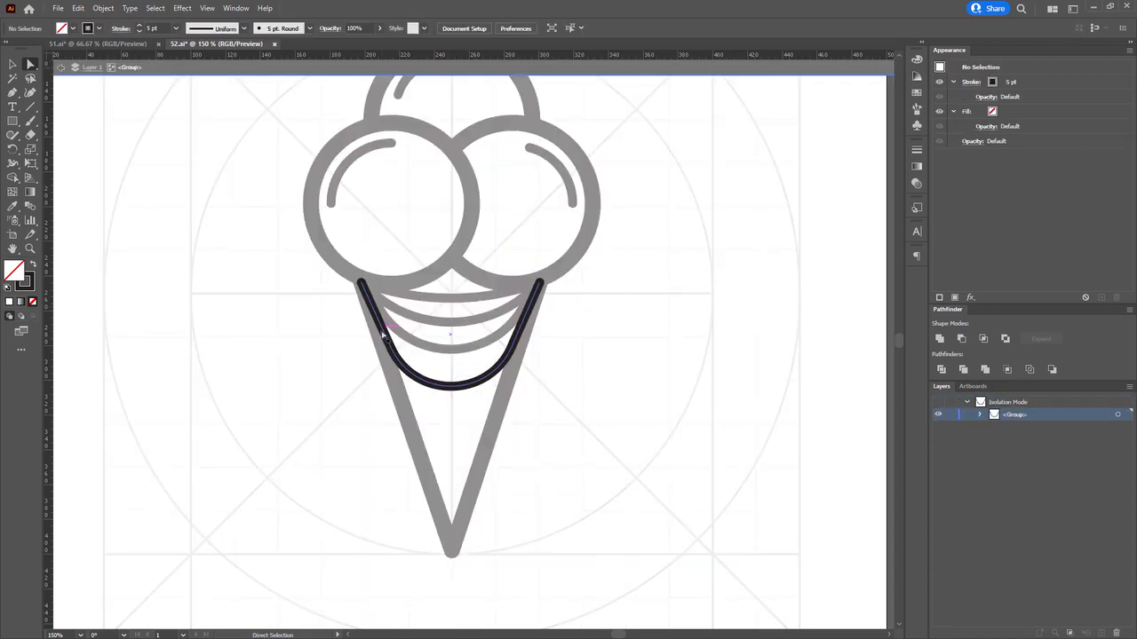
# Flatten the lowest cone curve slightly by increasing its corner radius and leave isolation mode.
pyautogui.moveTo(452, 311)
pyautogui.mouseDown()
pyautogui.moveTo(452, 326)
pyautogui.moveTo(451, 300)
pyautogui.mouseUp()
pyautogui.doubleClick(605, 425)
pyautogui.moveTo(606, 426); pyautogui.dragTo(473, 409)
# Group all parts of the finished ice cream icon.
pyautogui.scroll(-2, 540, 340)
pyautogui.scroll(1, 540, 340)
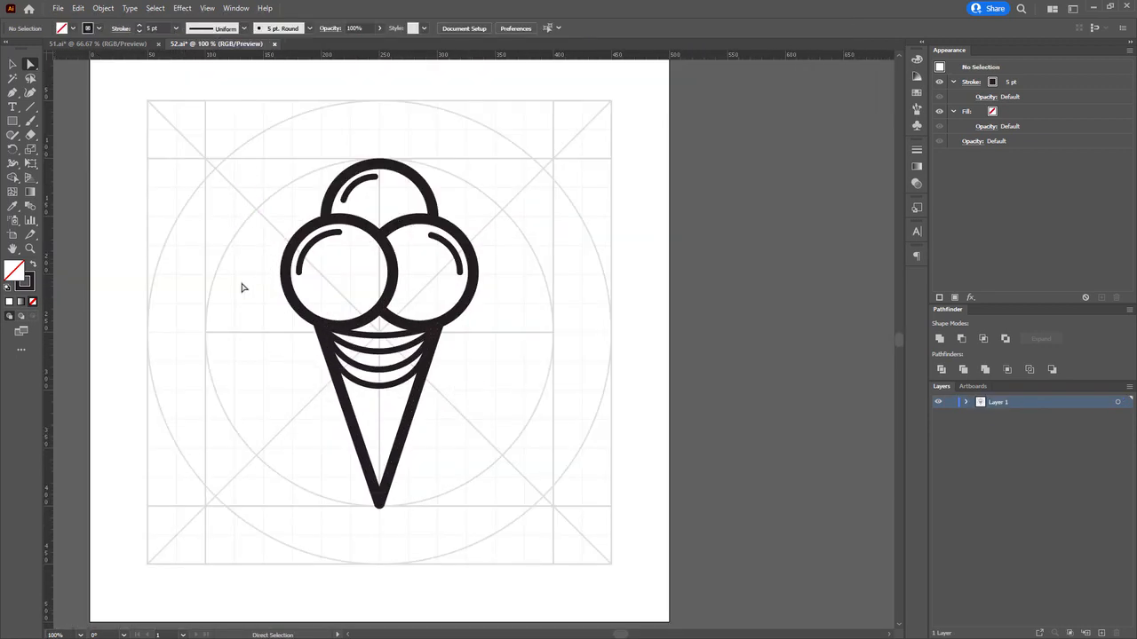
pyautogui.moveTo(266, 224); pyautogui.dragTo(313, 197)
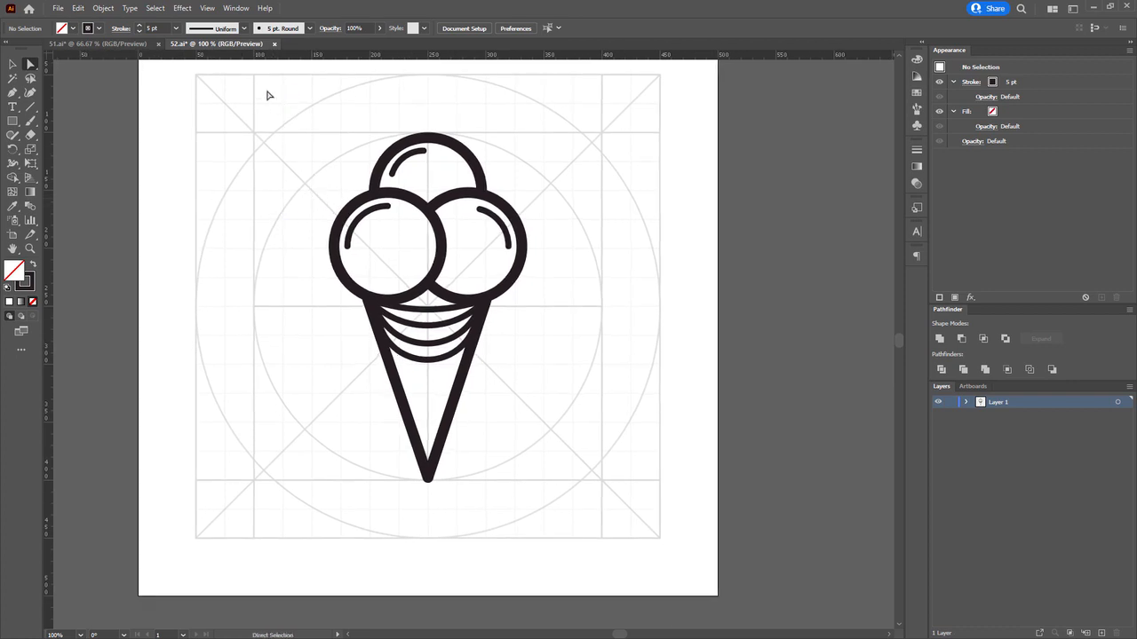
pyautogui.moveTo(270, 89); pyautogui.dragTo(594, 538)
pyautogui.hotkey('ctrl', 'g')
pyautogui.moveTo(457, 505); pyautogui.dragTo(431, 479)
pyautogui.click(269, 379)
# Expand Layer 1's contents and duplicate the artboard with its artwork to the right of the original.
pyautogui.scroll(-2, 269, 379)
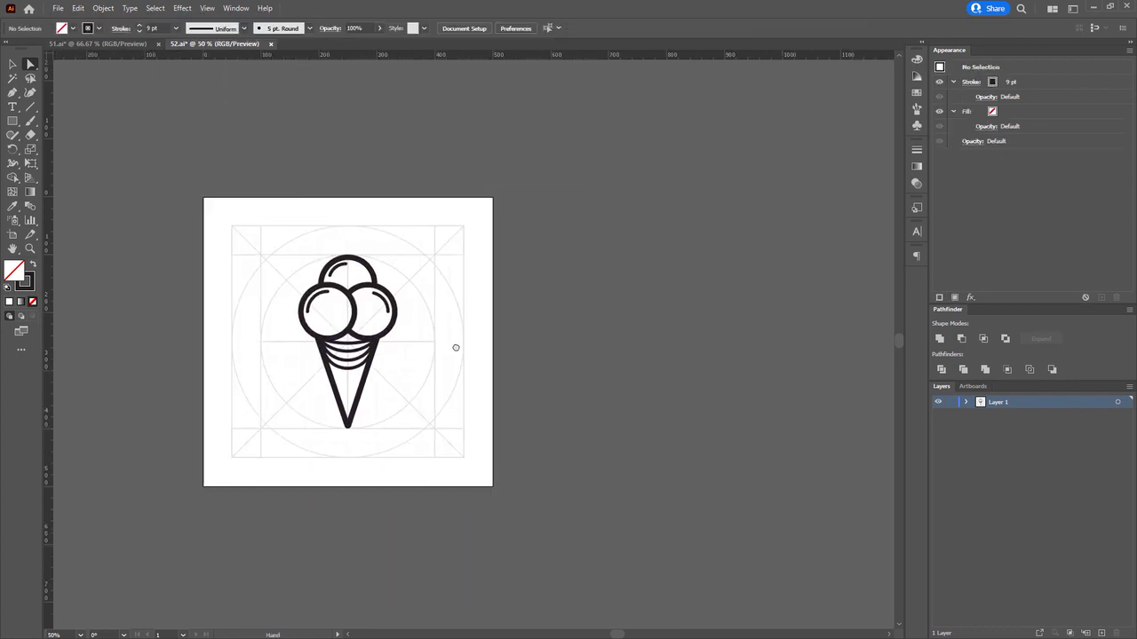
pyautogui.click(965, 402)
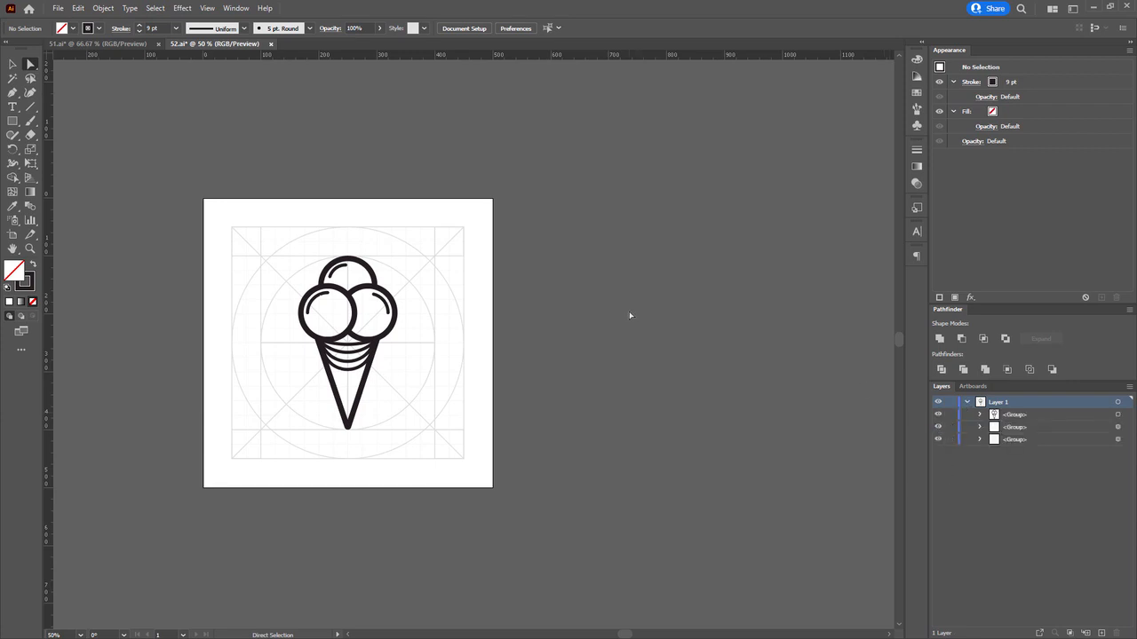
pyautogui.hotkey('shift', 'o')
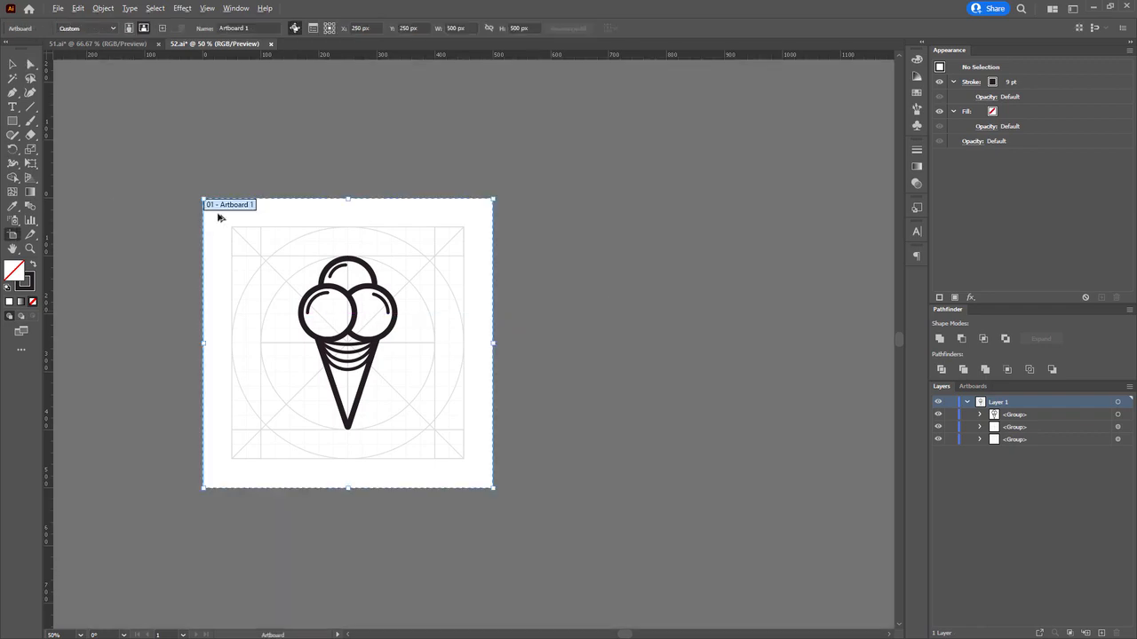
pyautogui.moveTo(236, 208); pyautogui.dragTo(588, 213)
pyautogui.press('a')
# Lock the grid groups on the second artboard and place a copy of the icon above that artboard.
pyautogui.click(634, 302)
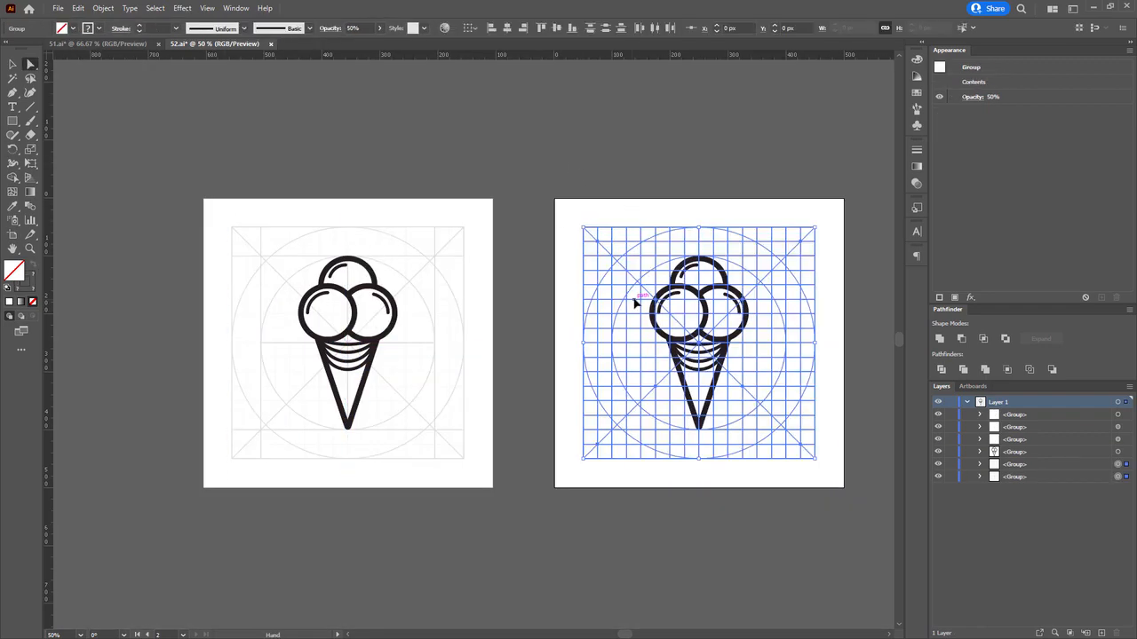
pyautogui.hotkey('ctrl', '2')
pyautogui.click(513, 450)
pyautogui.moveTo(513, 450); pyautogui.dragTo(513, 161)
# Put the second artboard's icon on a new layer and expand its strokes into filled shapes.
pyautogui.moveTo(356, 196); pyautogui.dragTo(556, 483)
pyautogui.moveTo(556, 483); pyautogui.dragTo(556, 482)
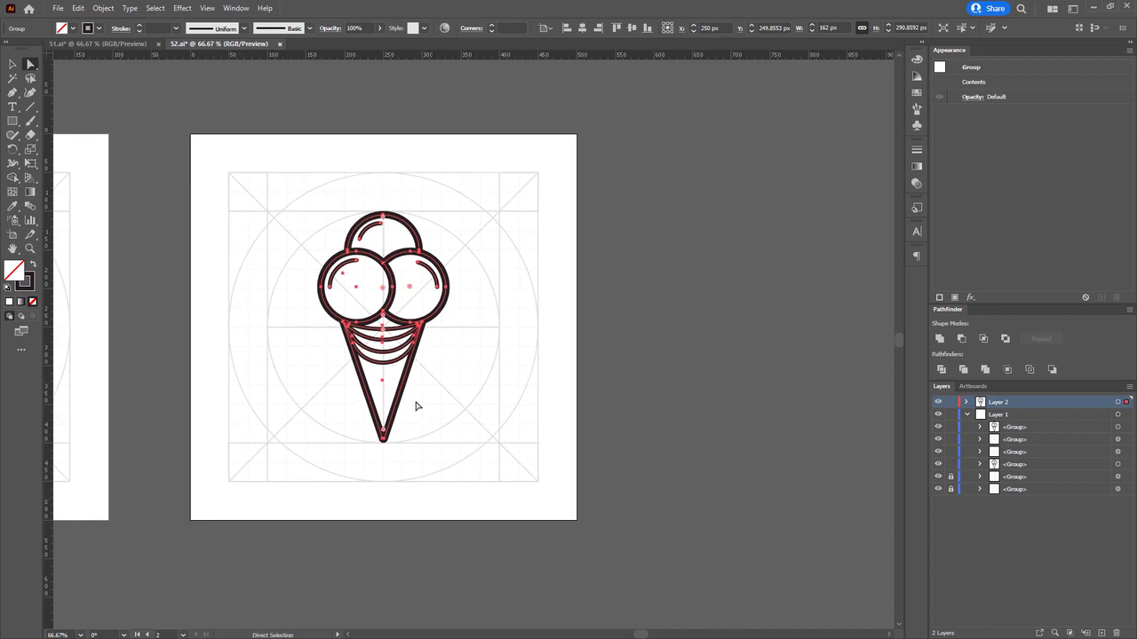
pyautogui.click(108, 10)
pyautogui.click(133, 148)
pyautogui.click(549, 411)
pyautogui.moveTo(329, 280); pyautogui.dragTo(331, 298)
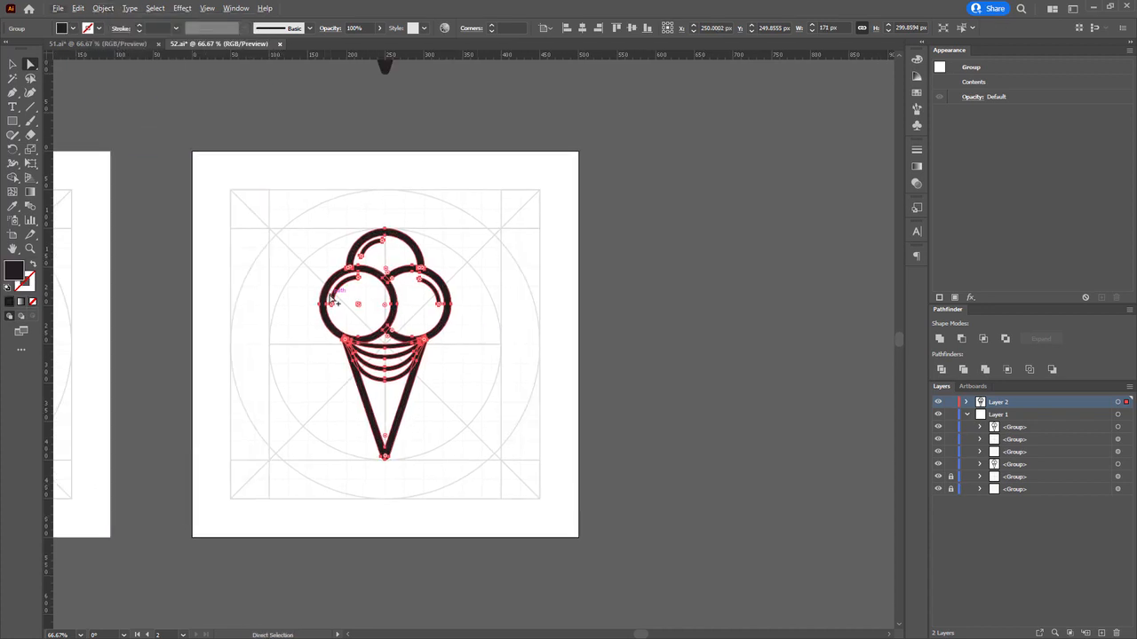
pyautogui.click(284, 321)
# Delete the inner circle of the left scoop's compound path to make the scoop solid.
pyautogui.scroll(3, 324, 323)
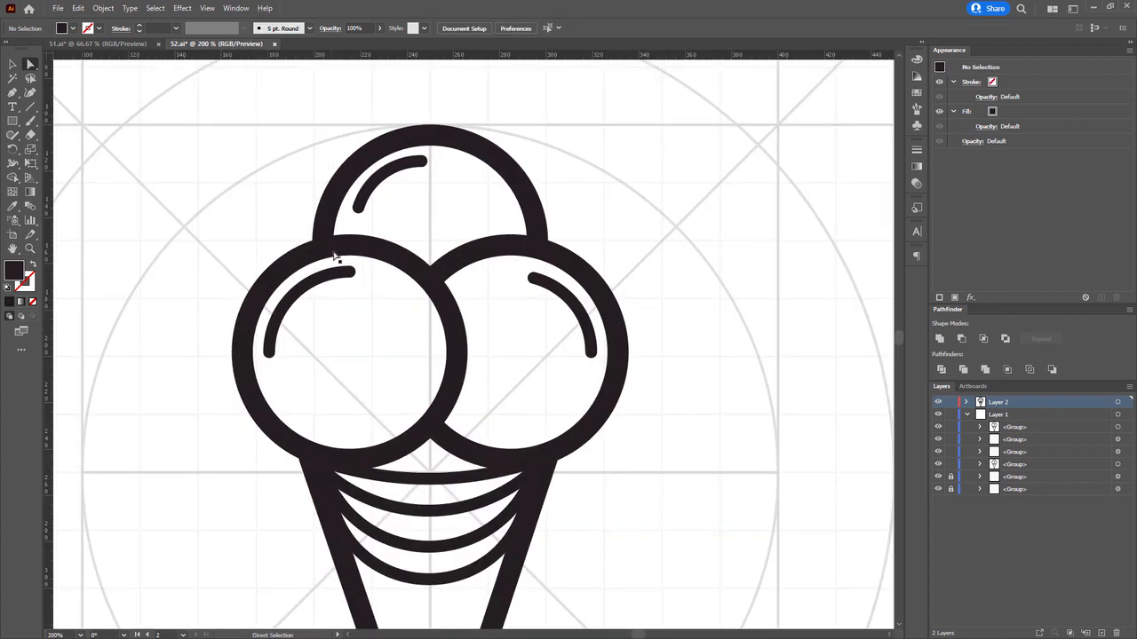
pyautogui.moveTo(334, 252); pyautogui.dragTo(310, 209)
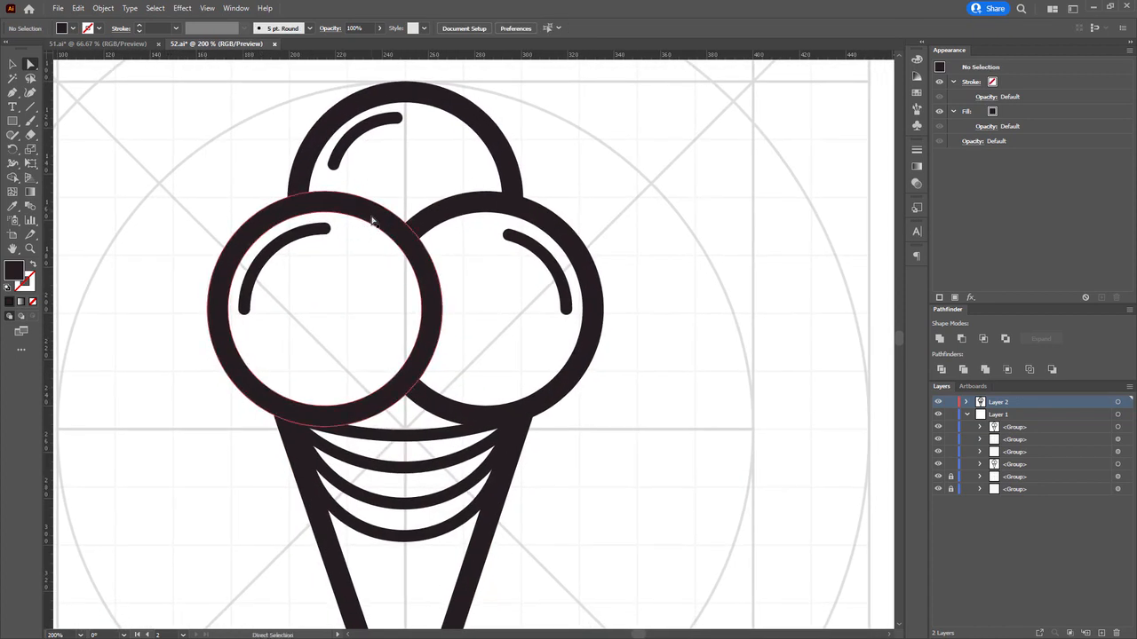
pyautogui.click(368, 218)
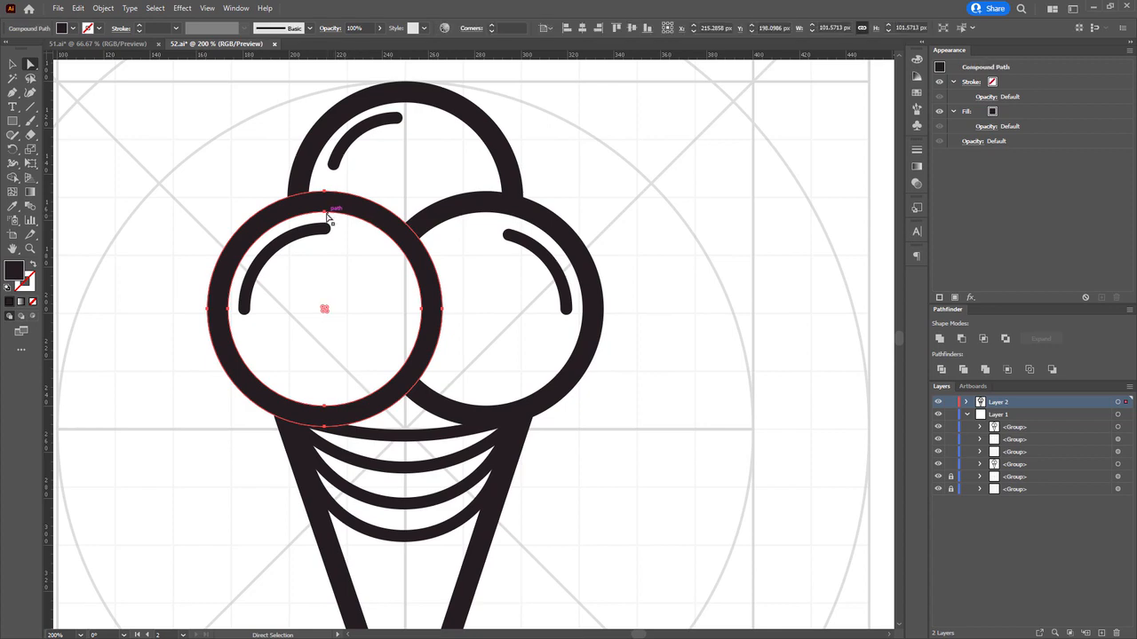
pyautogui.click(326, 213)
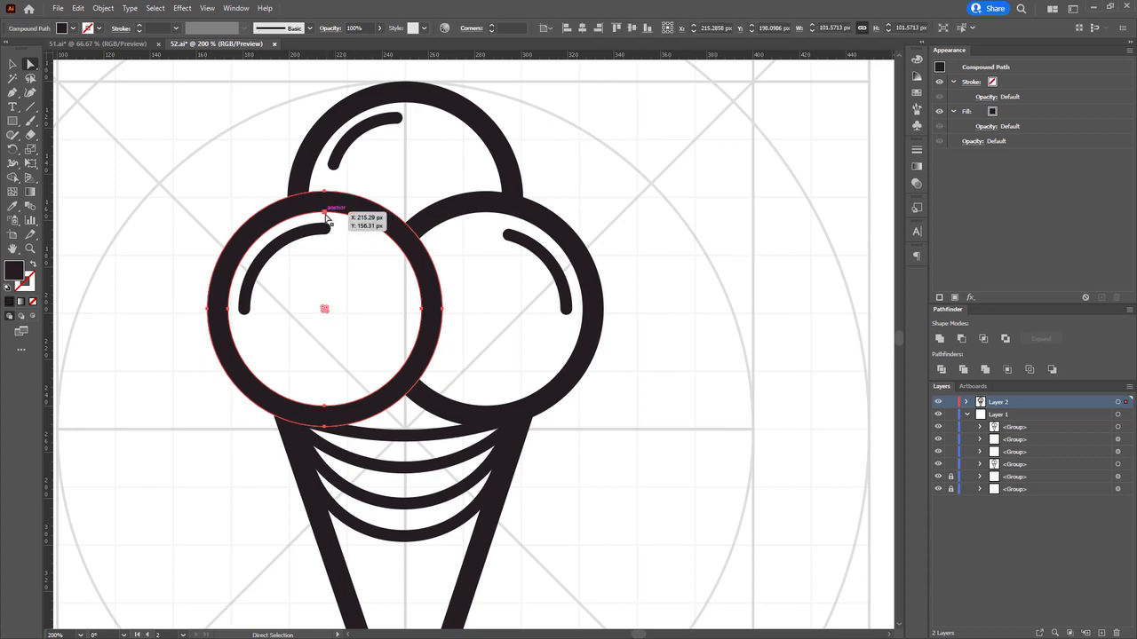
pyautogui.scroll(6, 323, 214)
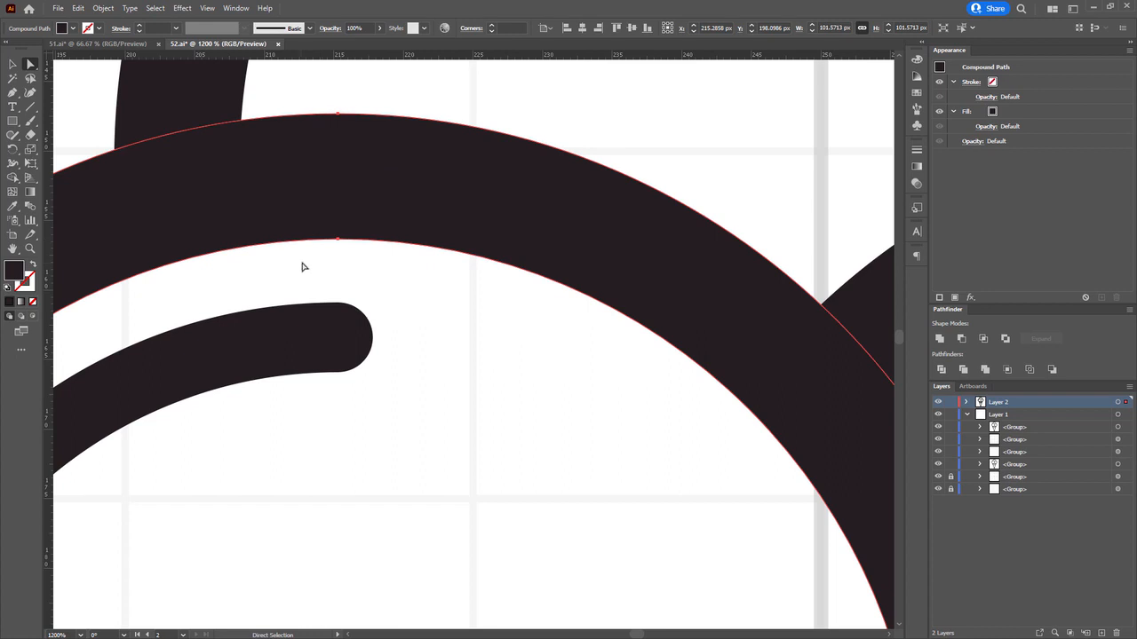
pyautogui.moveTo(367, 211); pyautogui.dragTo(366, 213)
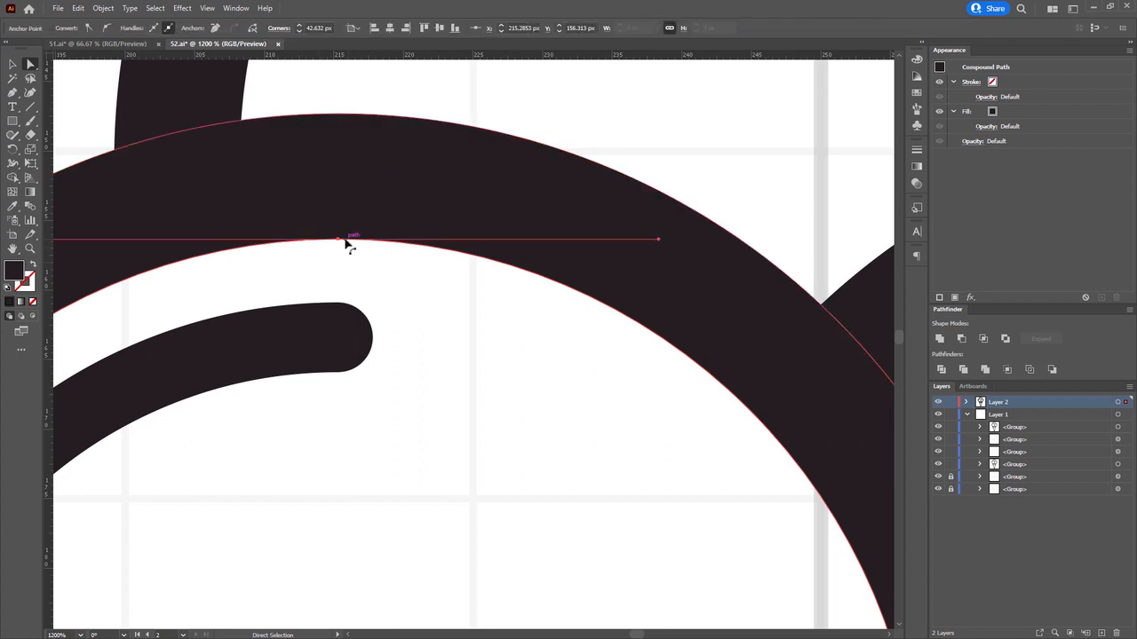
pyautogui.press('Delete')
pyautogui.press('Delete')
# Try to subtract the highlight arc from the left scoop using the Shape Builder with only the arc selected.
pyautogui.scroll(1, 358, 237)
pyautogui.click(358, 237)
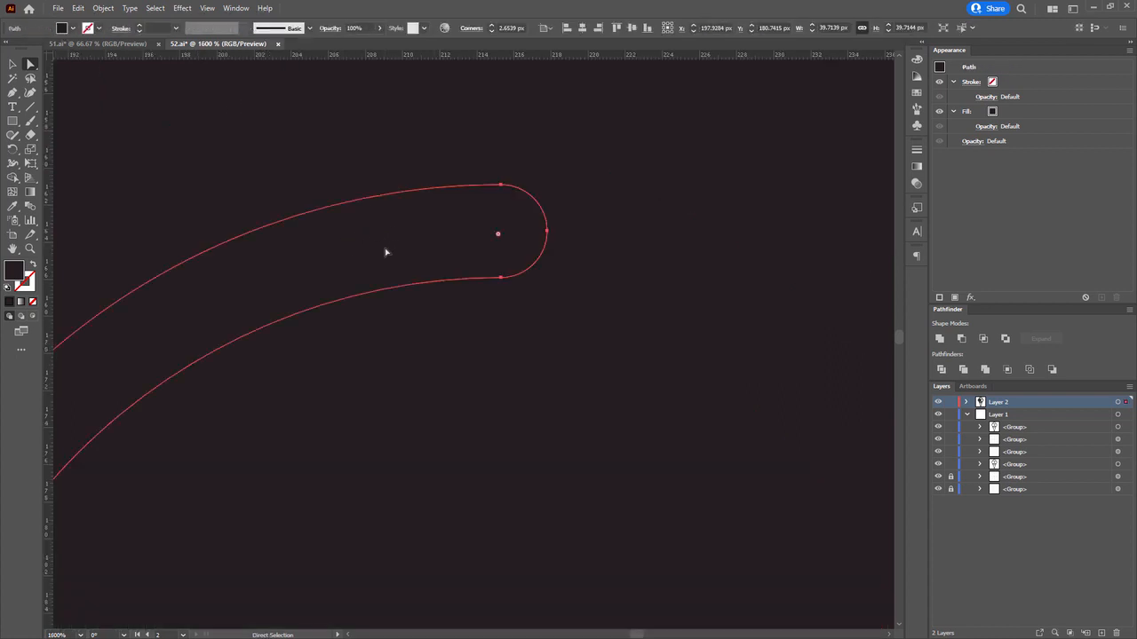
pyautogui.scroll(-2, 385, 252)
pyautogui.hotkey('shift', 'm')
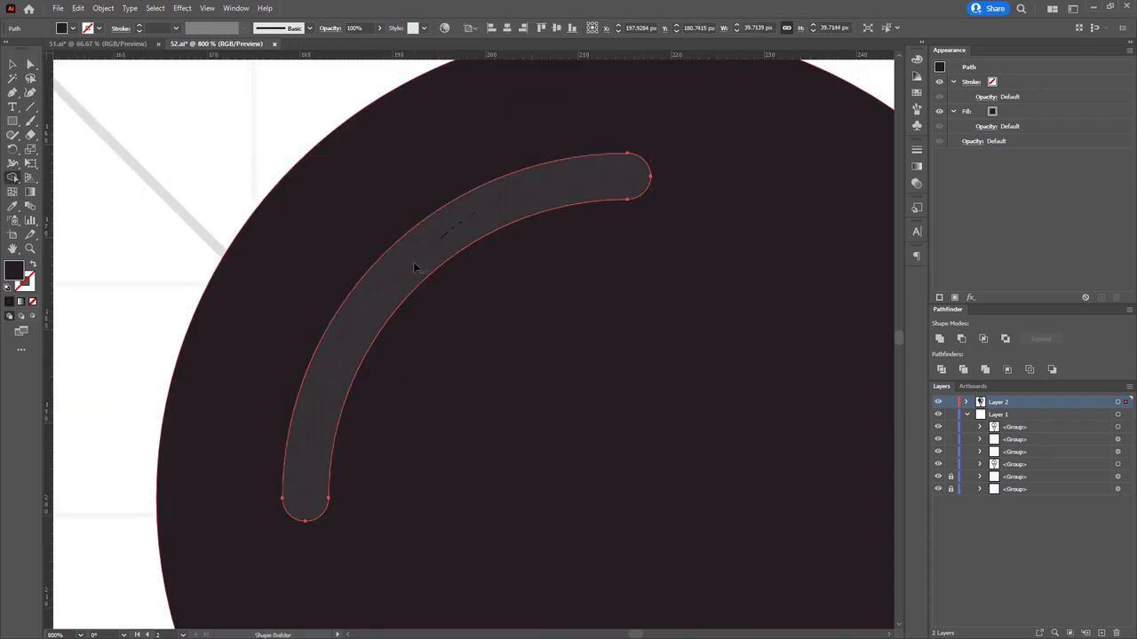
pyautogui.keyDown('alt'); pyautogui.click(413, 258); pyautogui.keyUp('alt')
pyautogui.hotkey('ctrl', 'z')
pyautogui.keyDown('alt'); pyautogui.click(436, 237); pyautogui.keyUp('alt')
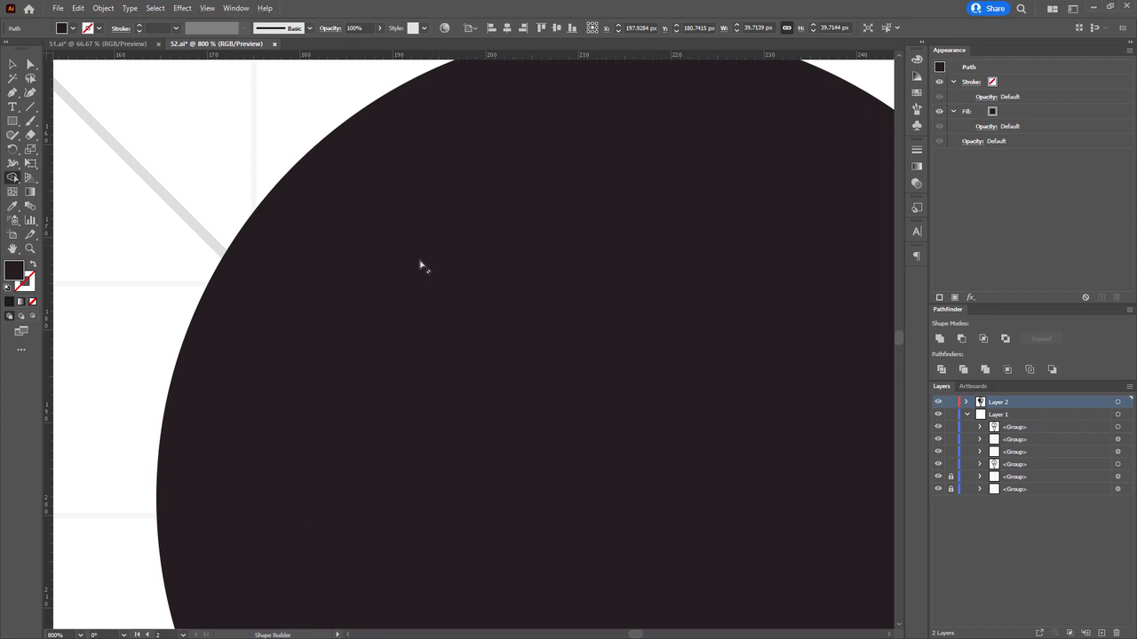
pyautogui.hotkey('ctrl', 'z')
# Select the solid left scoop together with its highlight arc and cut the arc out with the Shape Builder.
pyautogui.keyDown('shift'); pyautogui.click(347, 212); pyautogui.keyUp('shift')
pyautogui.hotkey('shift', 'm')
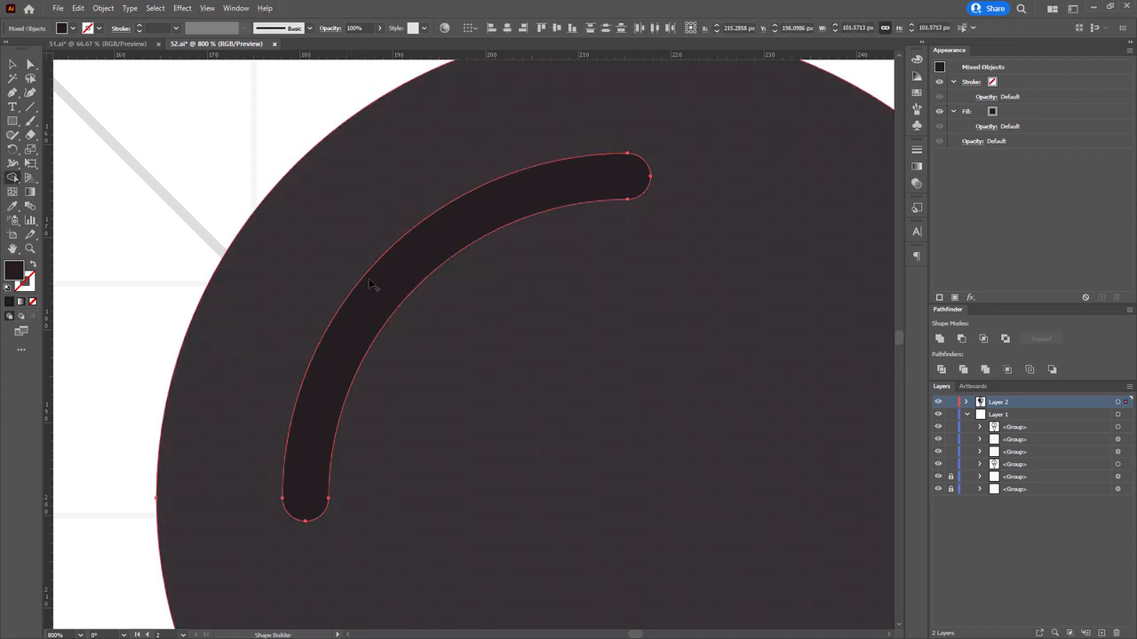
pyautogui.keyDown('alt'); pyautogui.click(396, 253); pyautogui.keyUp('alt')
pyautogui.press('a')
pyautogui.click(407, 235)
pyautogui.moveTo(702, 80); pyautogui.dragTo(377, 362)
pyautogui.scroll(-1, 505, 229)
pyautogui.scroll(-3, 506, 232)
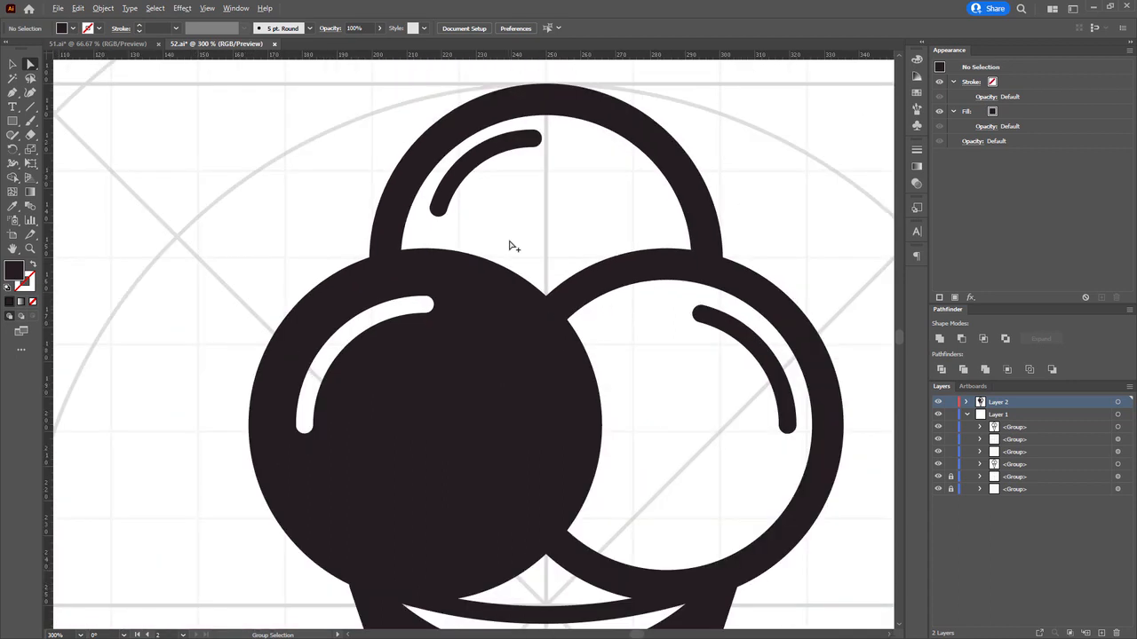
# Copy the solid left scoop, reflect it horizontally, set its opacity to 20% and align it over the right scoop.
pyautogui.moveTo(519, 230); pyautogui.dragTo(433, 195)
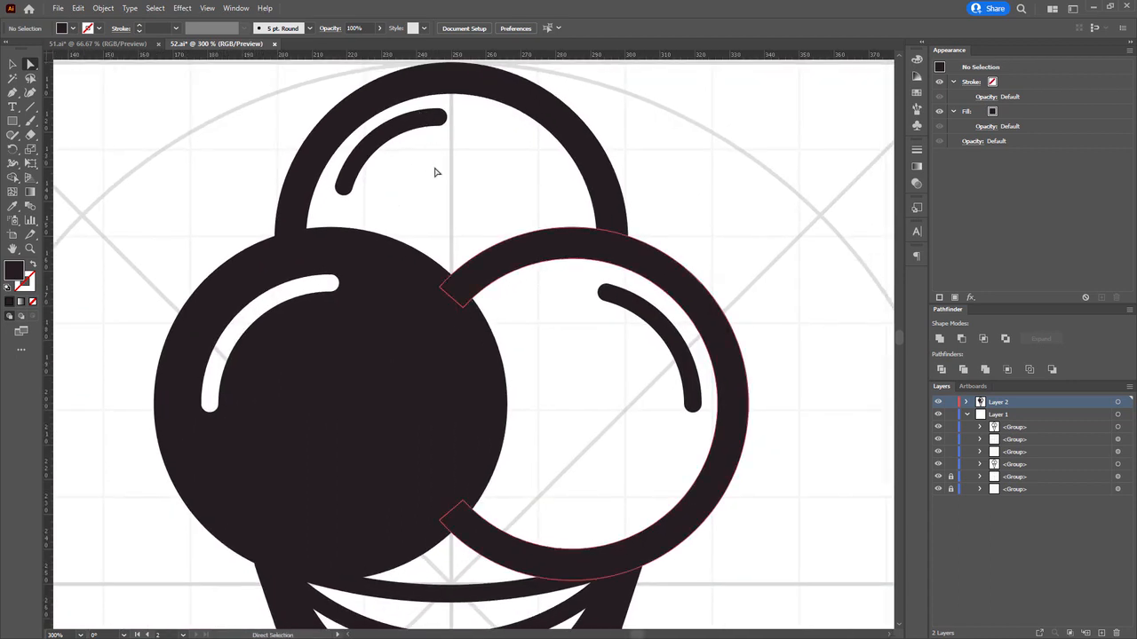
pyautogui.moveTo(563, 293); pyautogui.dragTo(493, 245)
pyautogui.click(316, 262)
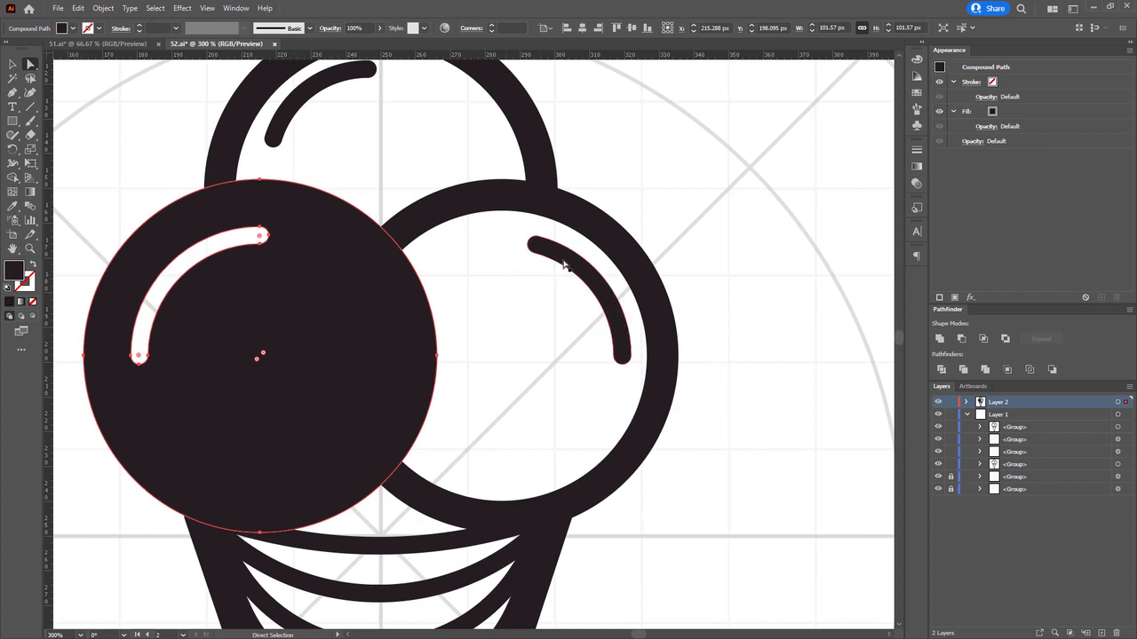
pyautogui.keyDown('alt'); pyautogui.moveTo(285, 290); pyautogui.dragTo(746, 292); pyautogui.keyUp('alt')
pyautogui.rightClick(745, 292)
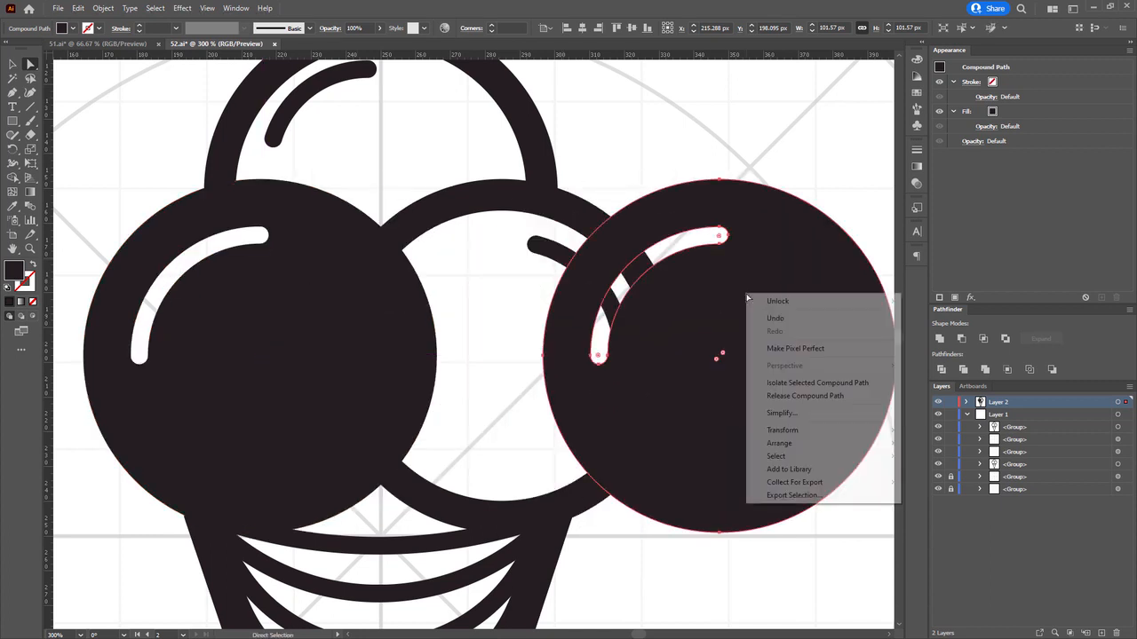
pyautogui.moveTo(867, 435)
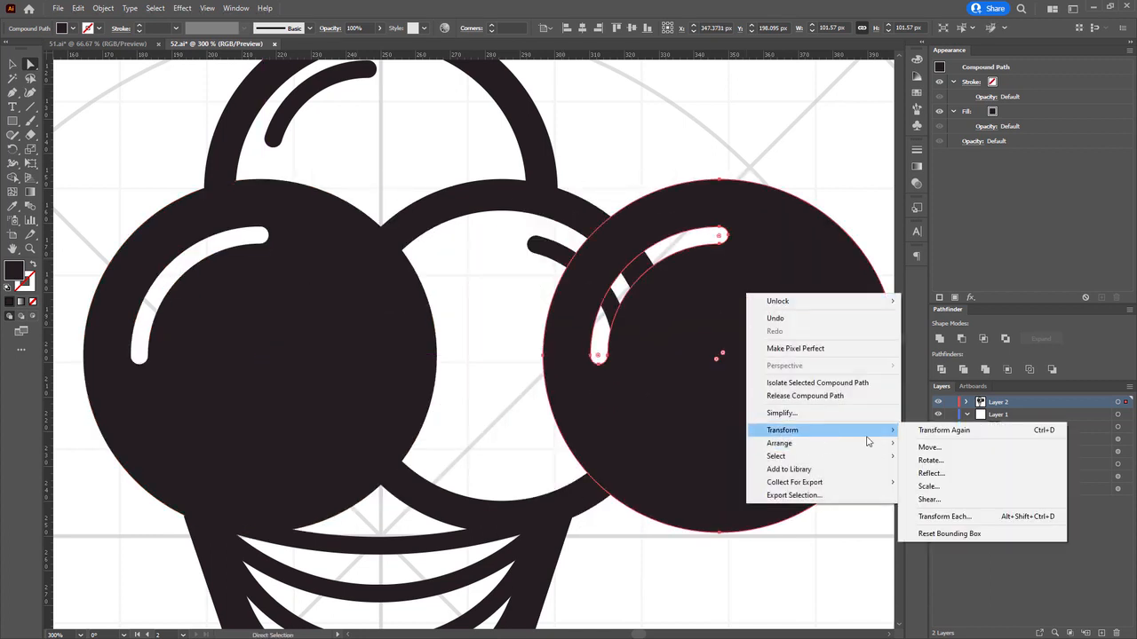
pyautogui.click(939, 475)
pyautogui.press('Return')
pyautogui.press('2')
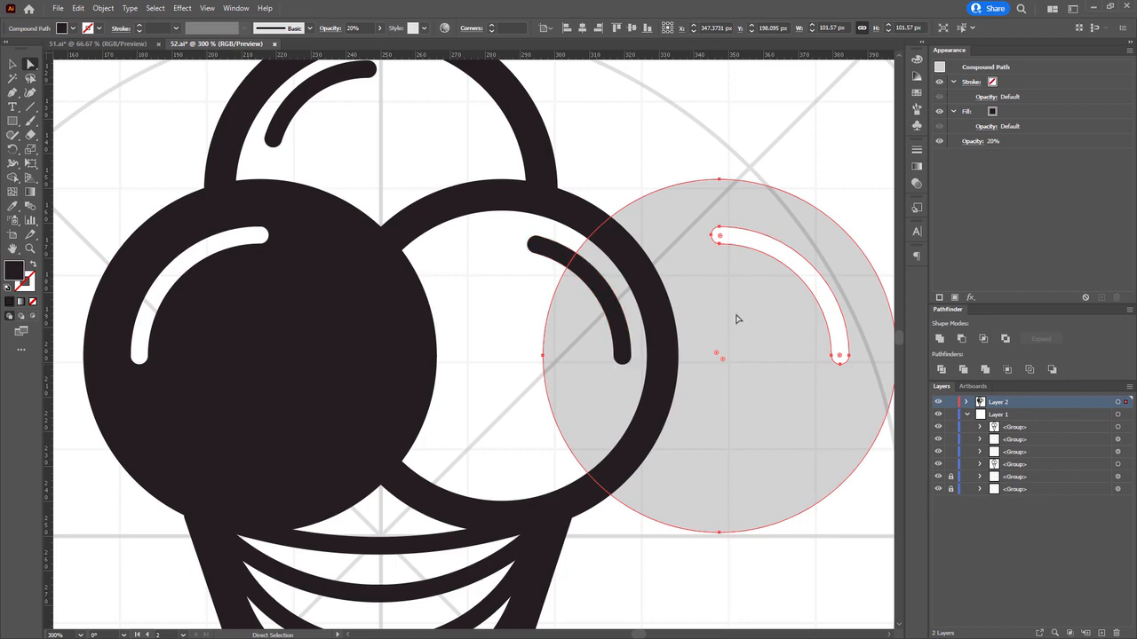
pyautogui.moveTo(736, 314); pyautogui.dragTo(520, 315)
# Delete the right scoop's old ring and highlight arc, and show the mirrored solid copy at 100% opacity.
pyautogui.press('Delete')
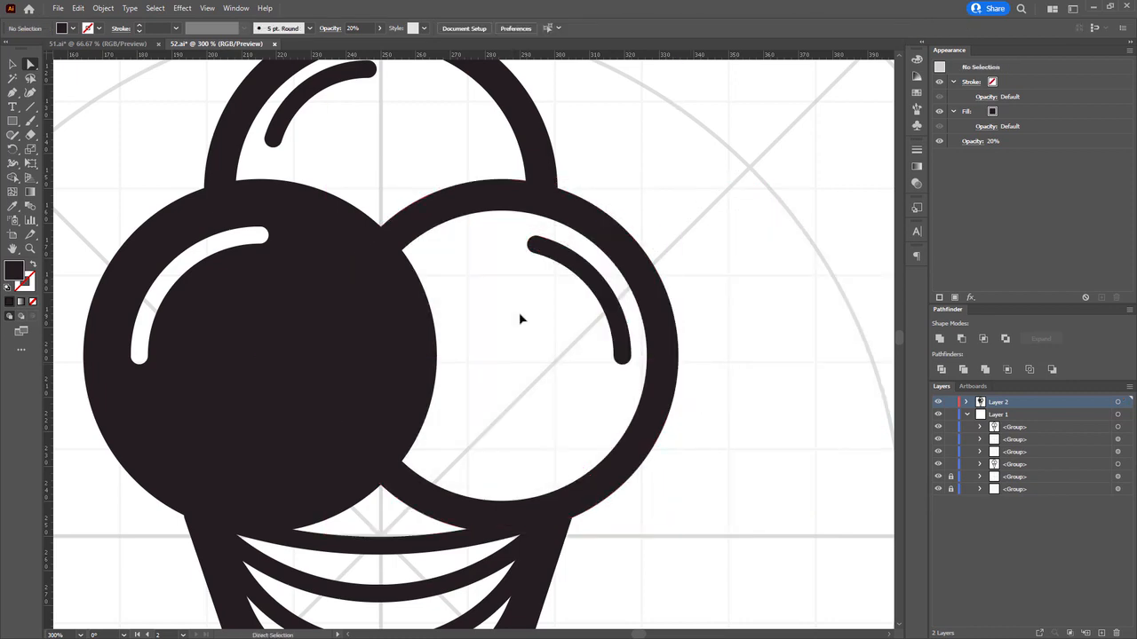
pyautogui.click(534, 243)
pyautogui.keyDown('shift'); pyautogui.click(491, 195); pyautogui.keyUp('shift')
pyautogui.press('Delete')
pyautogui.hotkey('ctrl', 'alt', '3')
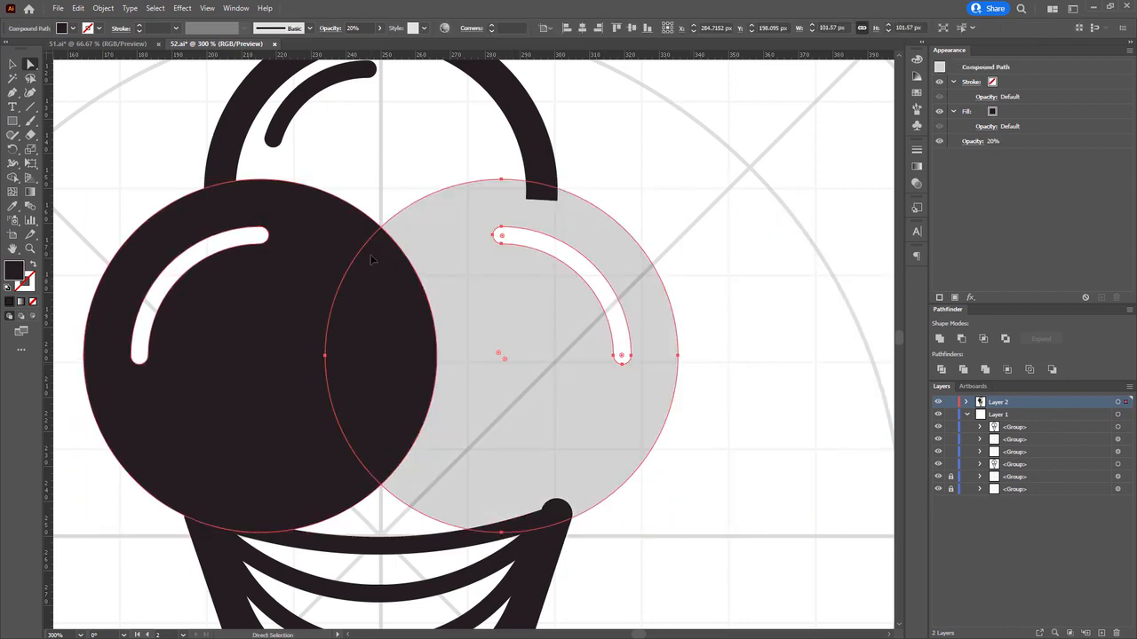
pyautogui.press('0')
# Duplicate the solid right scoop upward over the top scoop and set the copy's opacity to 50%.
pyautogui.scroll(3, 387, 242)
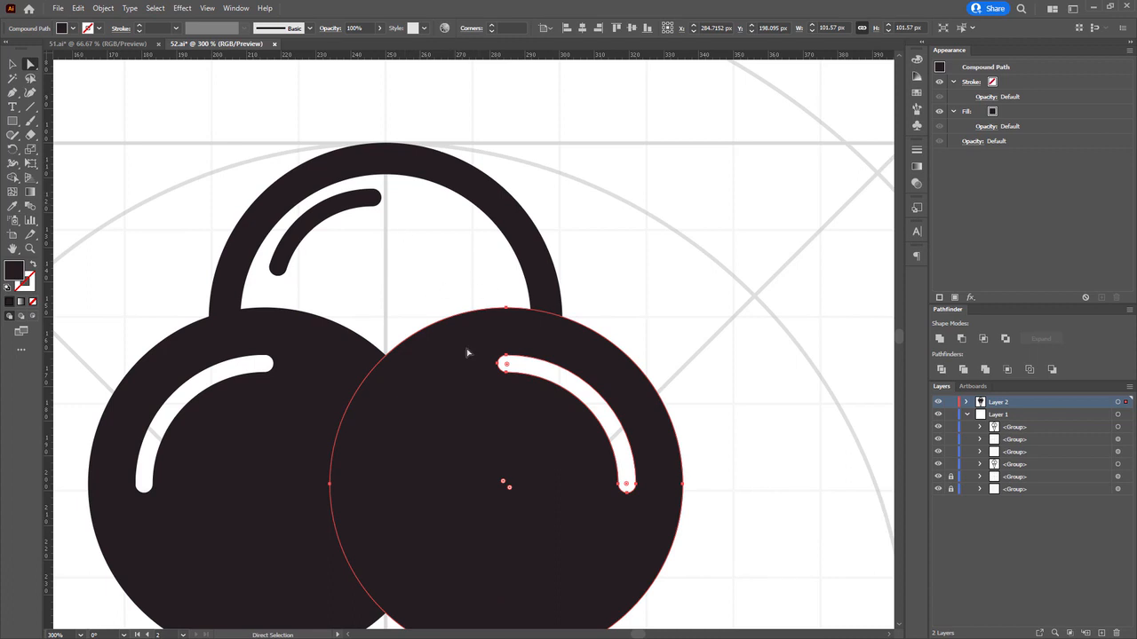
pyautogui.scroll(-2, 478, 329)
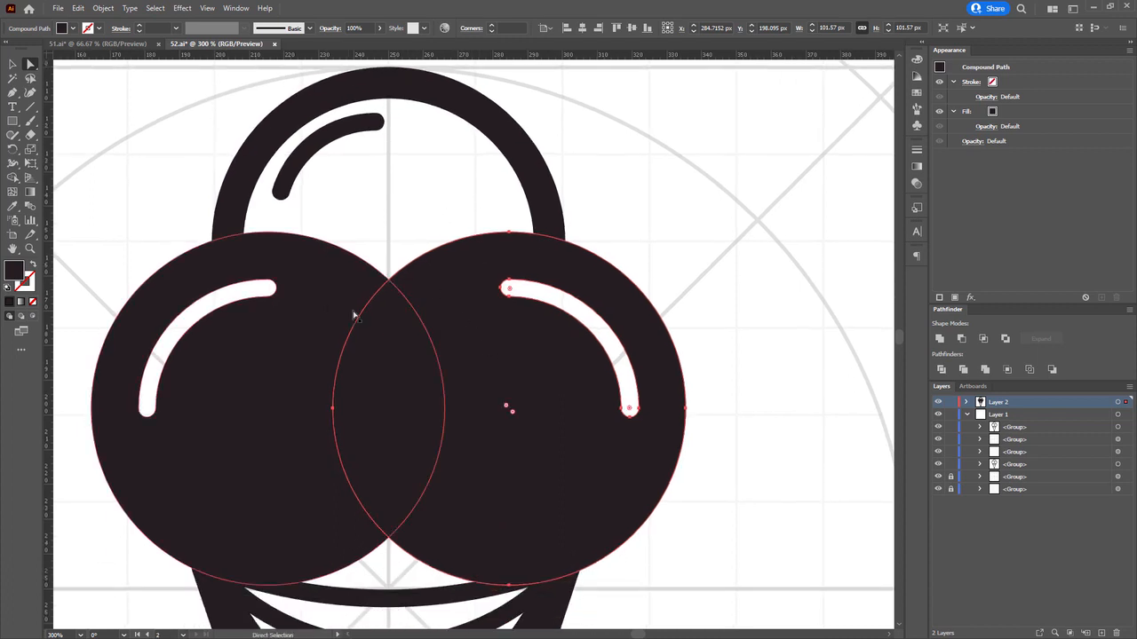
pyautogui.hotkey('ctrl', '3')
pyautogui.hotkey('ctrl', 'alt', '3')
pyautogui.moveTo(526, 422); pyautogui.dragTo(524, 275)
pyautogui.press('5')
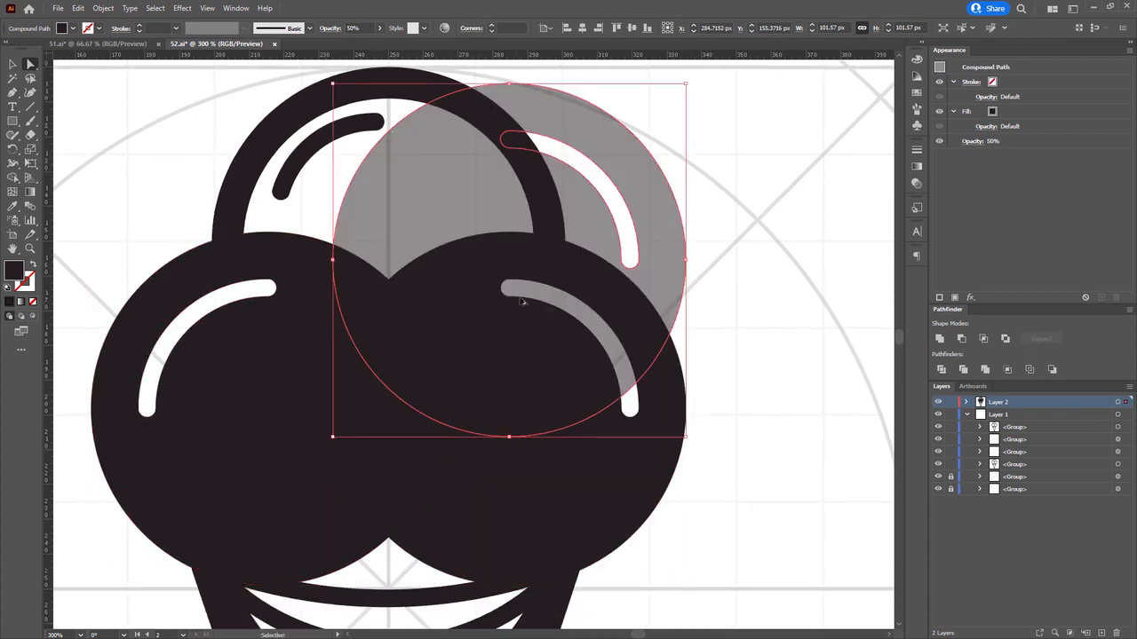
# Rotate the copy counterclockwise to put its highlight at the upper left, position it over the top scoop and restore 100% opacity.
pyautogui.moveTo(691, 87); pyautogui.dragTo(444, 81)
pyautogui.moveTo(471, 159); pyautogui.dragTo(530, 264)
pyautogui.moveTo(531, 303); pyautogui.dragTo(408, 284)
pyautogui.press('0')
# Shrink the top scoop proportionally to about 87 px wide and reposition it above the two lower scoops.
pyautogui.moveTo(472, 364); pyautogui.dragTo(465, 302)
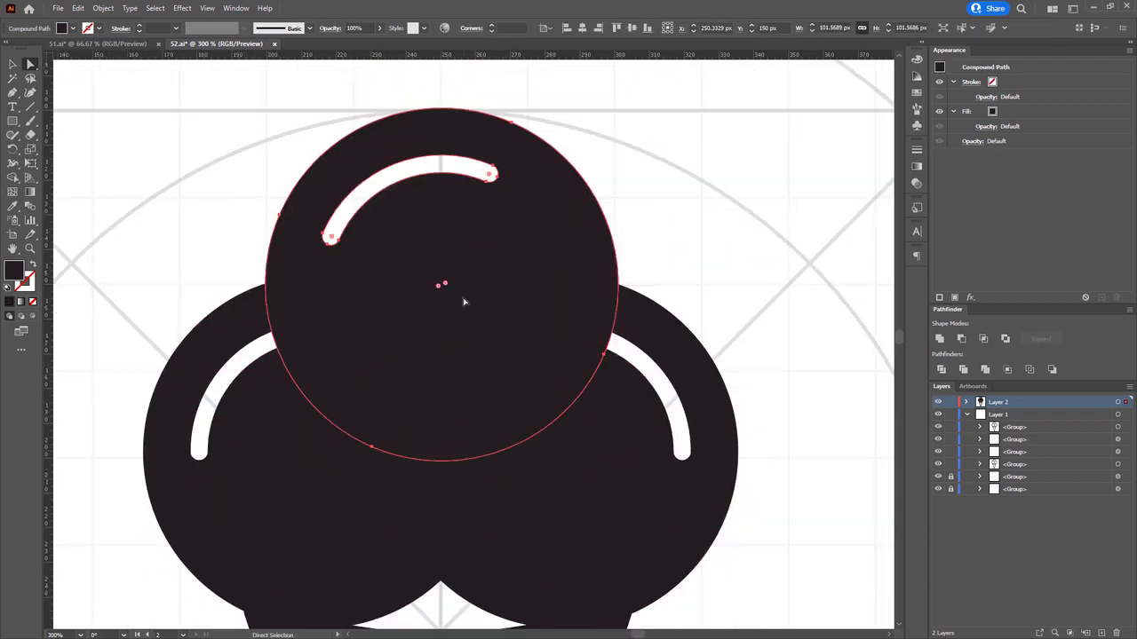
pyautogui.moveTo(396, 339); pyautogui.dragTo(369, 330)
pyautogui.hotkey('ctrl', 'shift', 'a')
pyautogui.click(255, 414)
pyautogui.keyDown('shift'); pyautogui.click(557, 428); pyautogui.keyUp('shift')
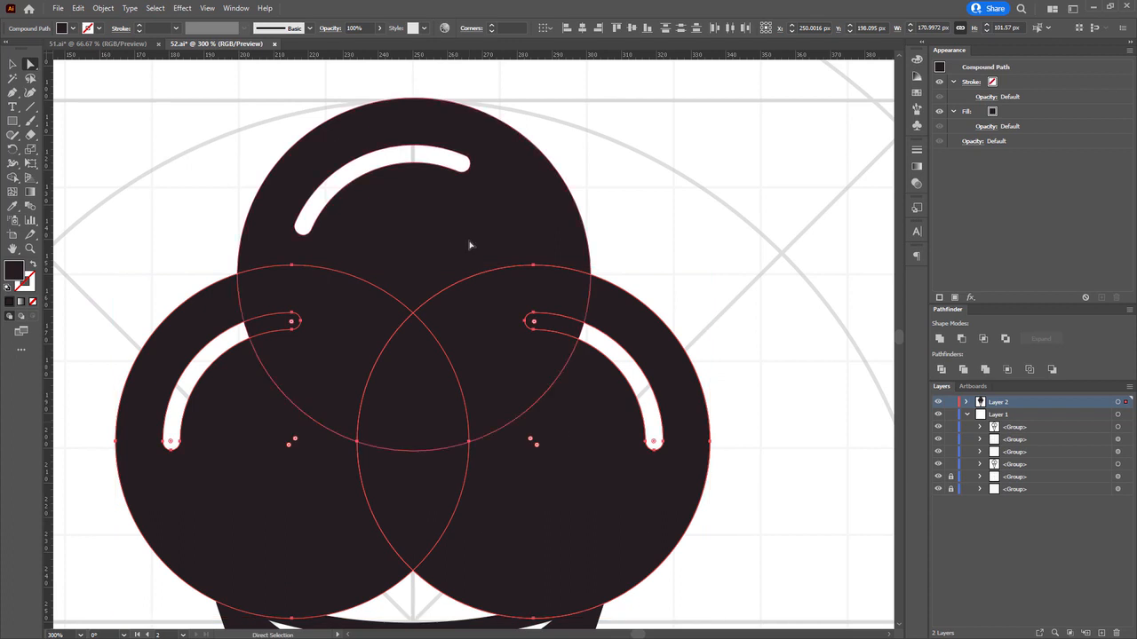
pyautogui.moveTo(513, 217)
pyautogui.mouseDown()
pyautogui.moveTo(500, 210)
pyautogui.moveTo(496, 222)
pyautogui.mouseUp()
pyautogui.click(499, 209)
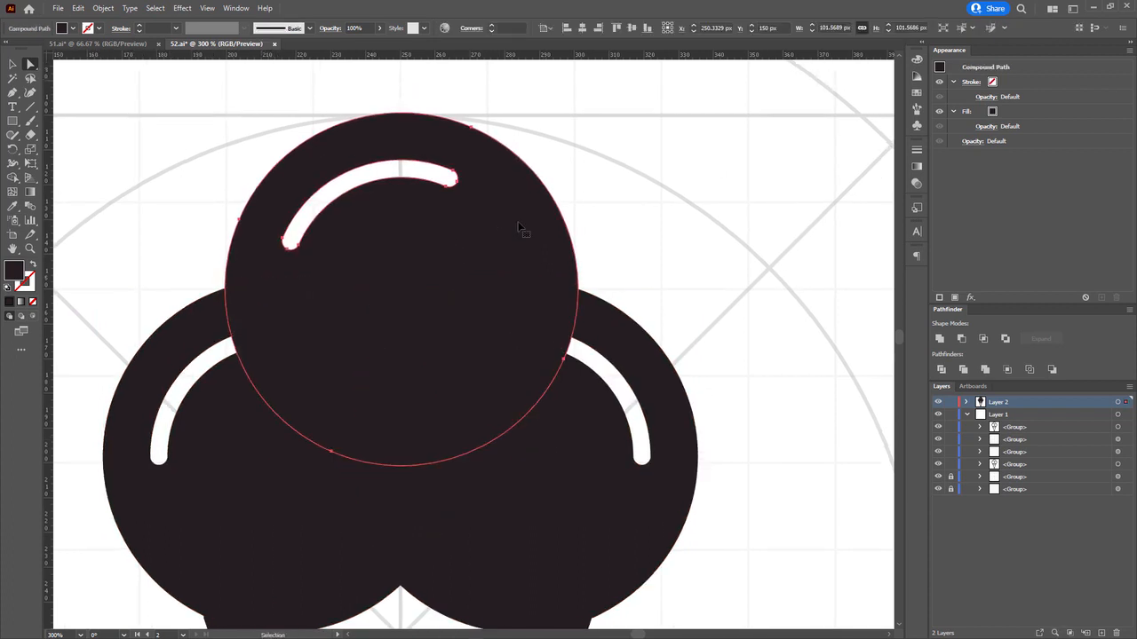
pyautogui.click(520, 228)
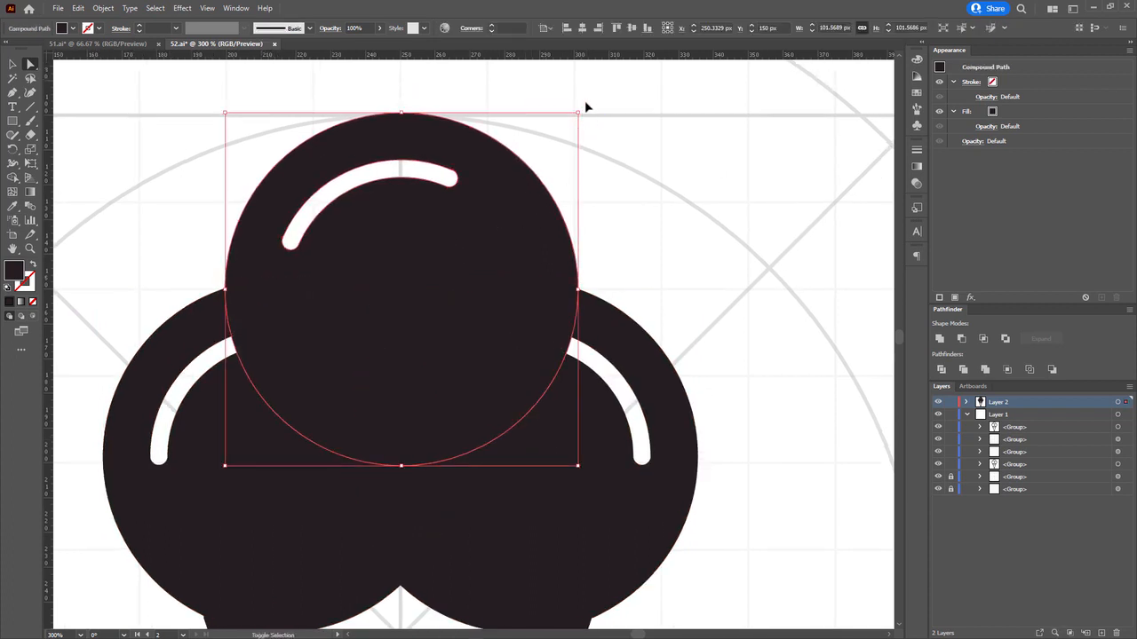
pyautogui.moveTo(581, 117); pyautogui.dragTo(553, 137)
pyautogui.click(484, 284)
pyautogui.moveTo(417, 277); pyautogui.dragTo(427, 256)
pyautogui.moveTo(564, 339); pyautogui.dragTo(621, 295)
# Isolate the top scoop's compound path and paste copies of the two lower scoops in front inside it.
pyautogui.click(342, 399)
pyautogui.click(772, 355)
pyautogui.moveTo(382, 543); pyautogui.dragTo(325, 212)
pyautogui.scroll(5, 325, 213)
pyautogui.click(292, 406)
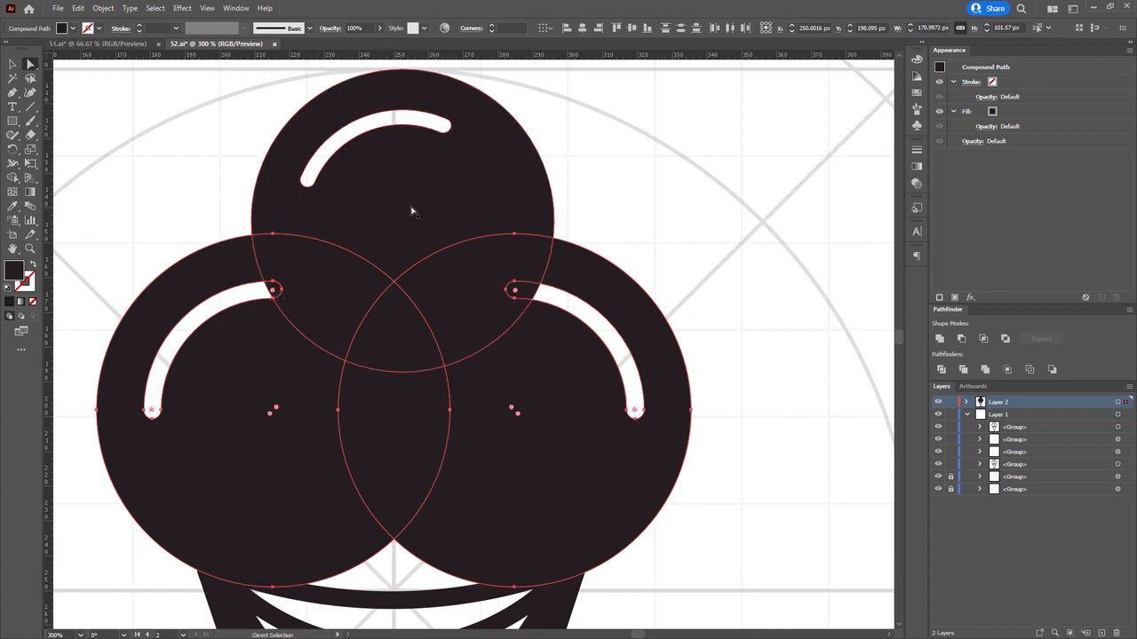
pyautogui.rightClick(465, 185)
pyautogui.click(531, 271)
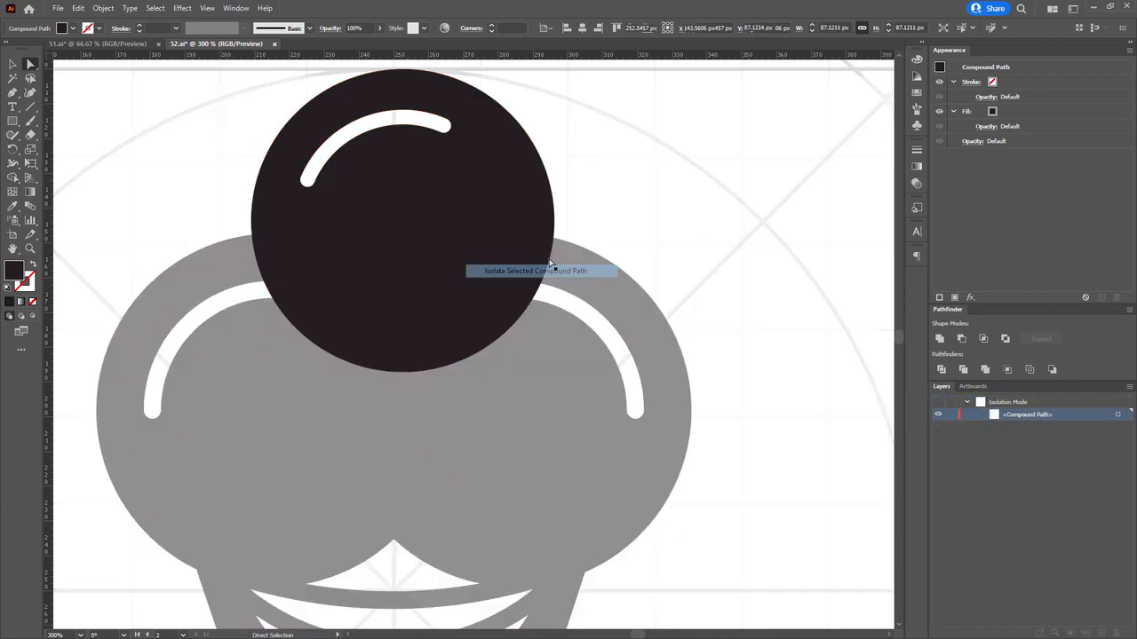
pyautogui.press('v')
pyautogui.hotkey('ctrl', 'f')
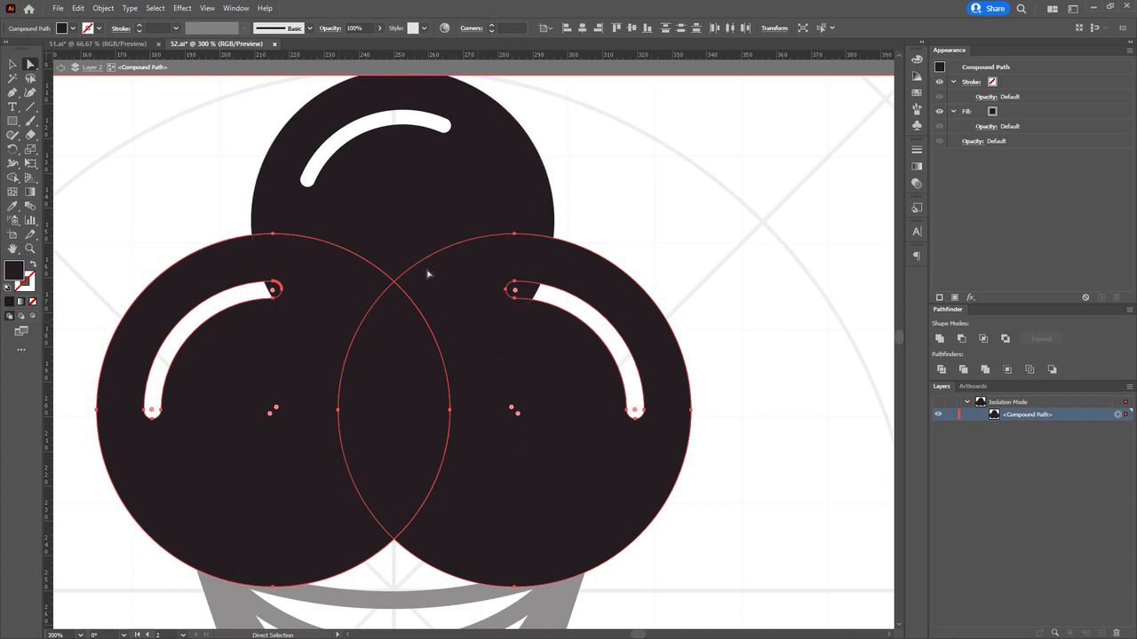
# With Shape Builder, remove the top scoop's areas covering both highlight ends and the pasted scoops' parts outside the top scoop.
pyautogui.hotkey('ctrl', 'a')
pyautogui.hotkey('shift', 'm')
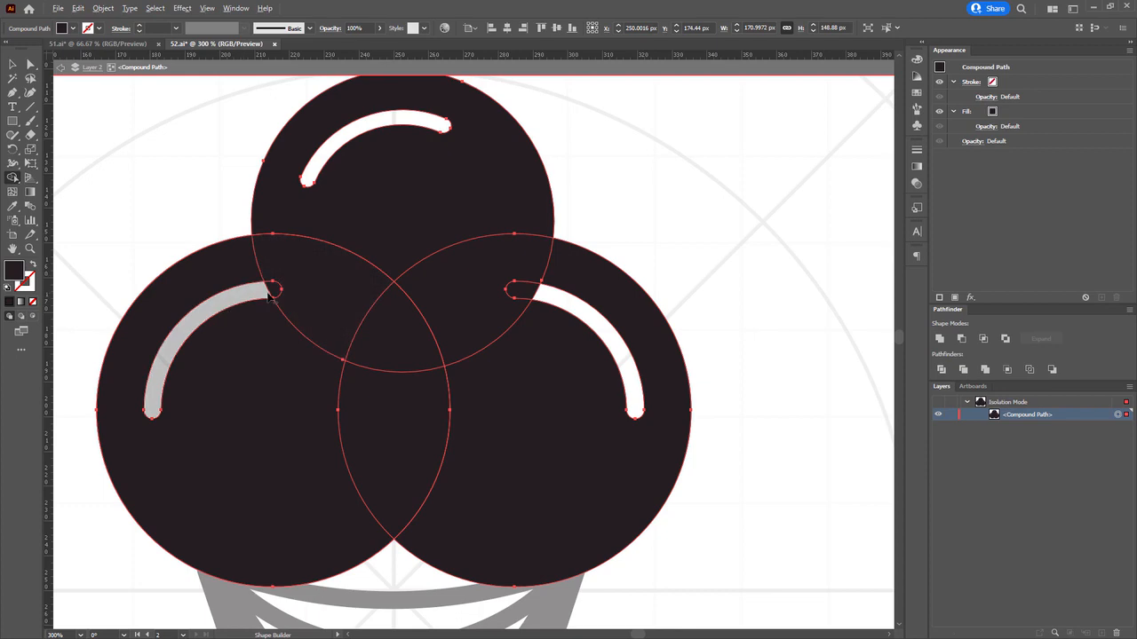
pyautogui.scroll(3, 267, 288)
pyautogui.moveTo(265, 286); pyautogui.dragTo(260, 288)
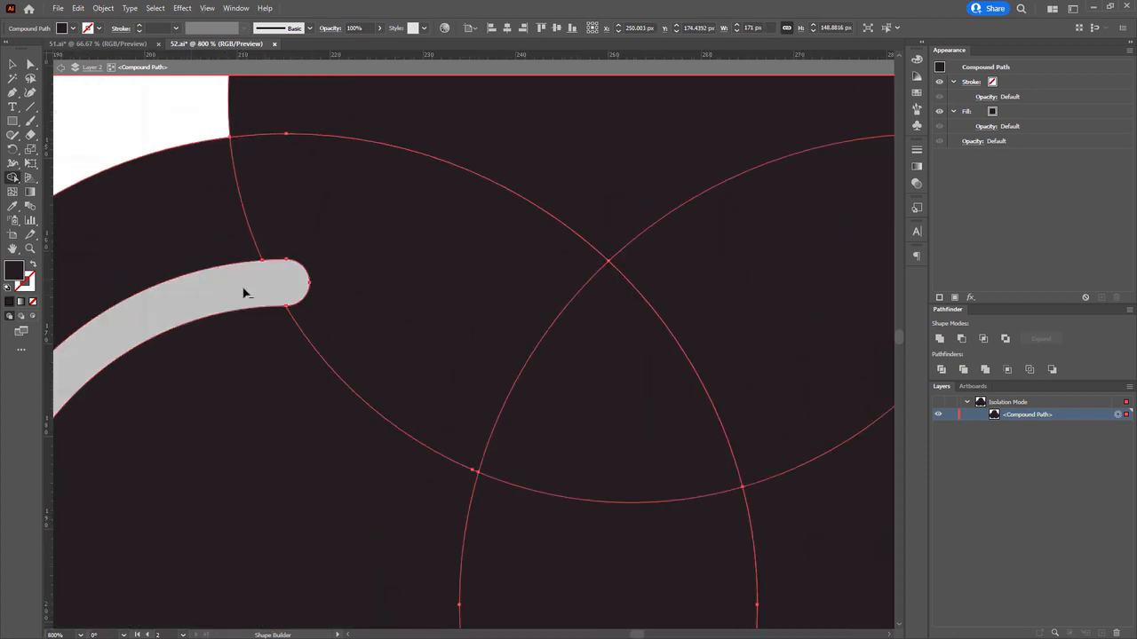
pyautogui.scroll(-4, 243, 291)
pyautogui.scroll(5, 417, 284)
pyautogui.moveTo(404, 281); pyautogui.dragTo(455, 298)
pyautogui.scroll(-5, 456, 302)
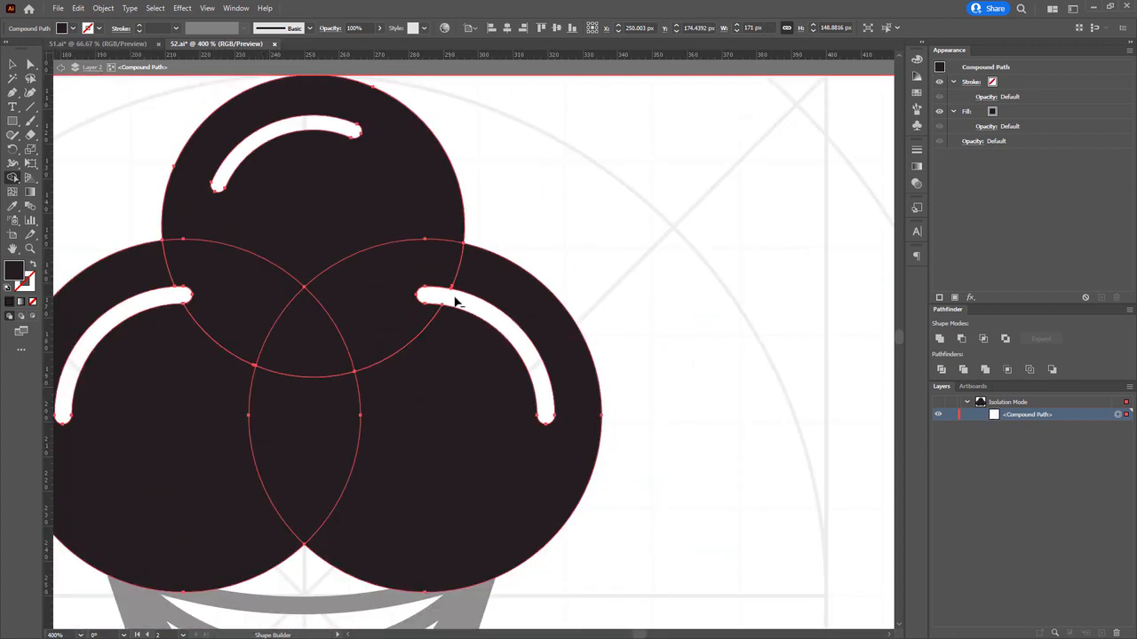
pyautogui.moveTo(527, 249)
pyautogui.mouseDown()
pyautogui.moveTo(459, 378)
pyautogui.moveTo(191, 325)
pyautogui.mouseUp()
pyautogui.press('a')
# Delete the top scoop to check the lower scoops behind it, and undo the deletion.
pyautogui.press('Delete')
pyautogui.press('Escape')
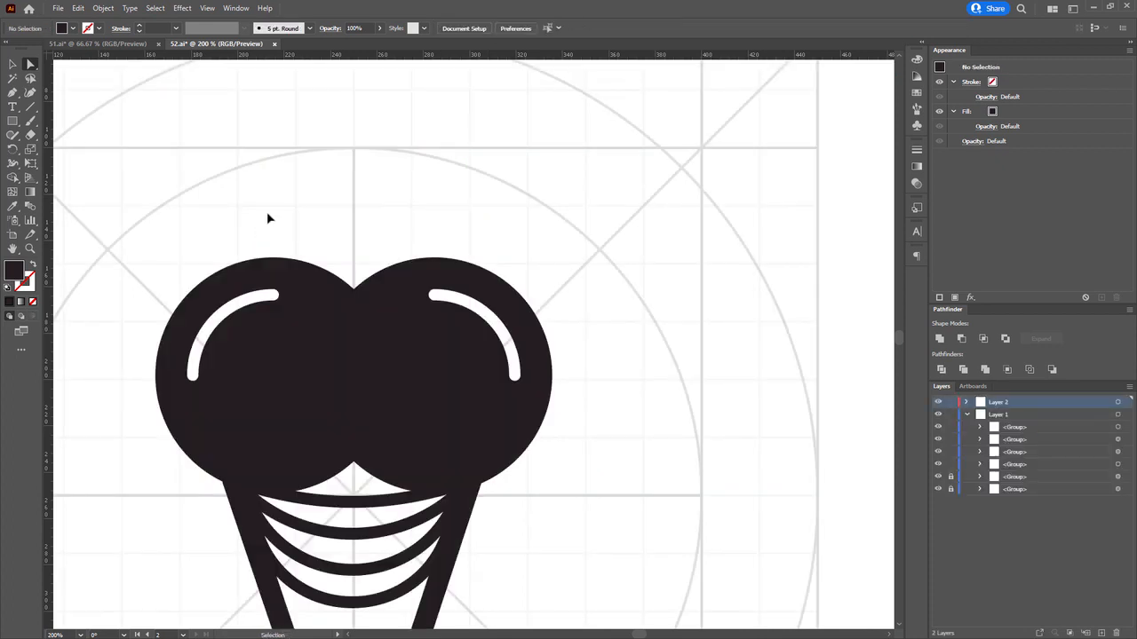
pyautogui.click(432, 315)
pyautogui.hotkey('ctrl', 'z')
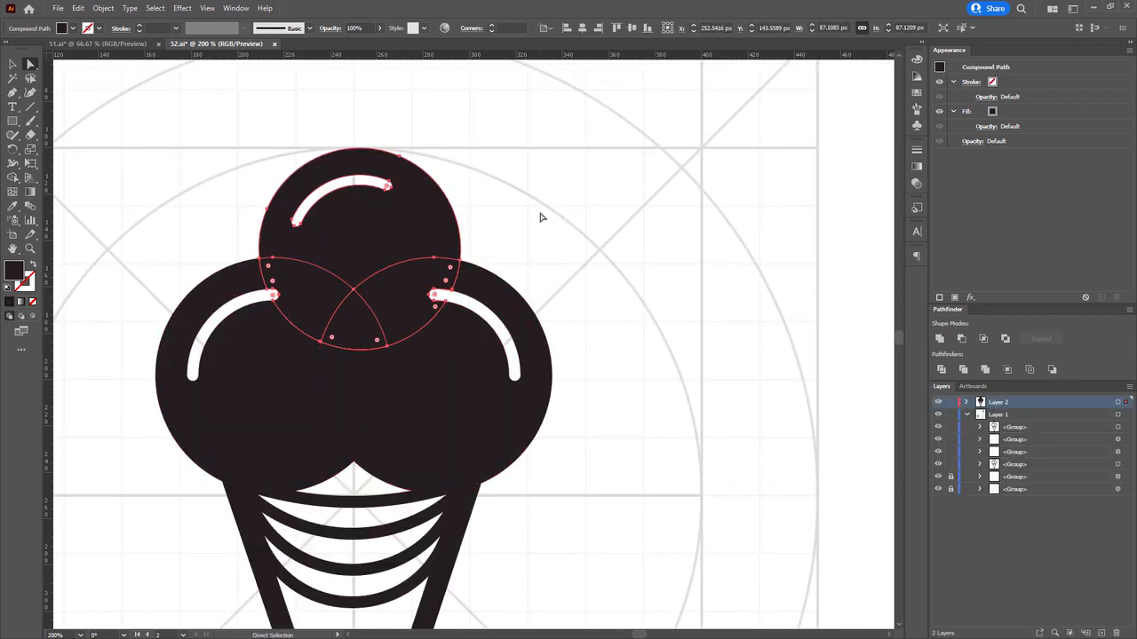
pyautogui.click(542, 219)
pyautogui.moveTo(556, 247)
pyautogui.mouseDown()
pyautogui.moveTo(580, 198)
pyautogui.moveTo(572, 237)
pyautogui.mouseUp()
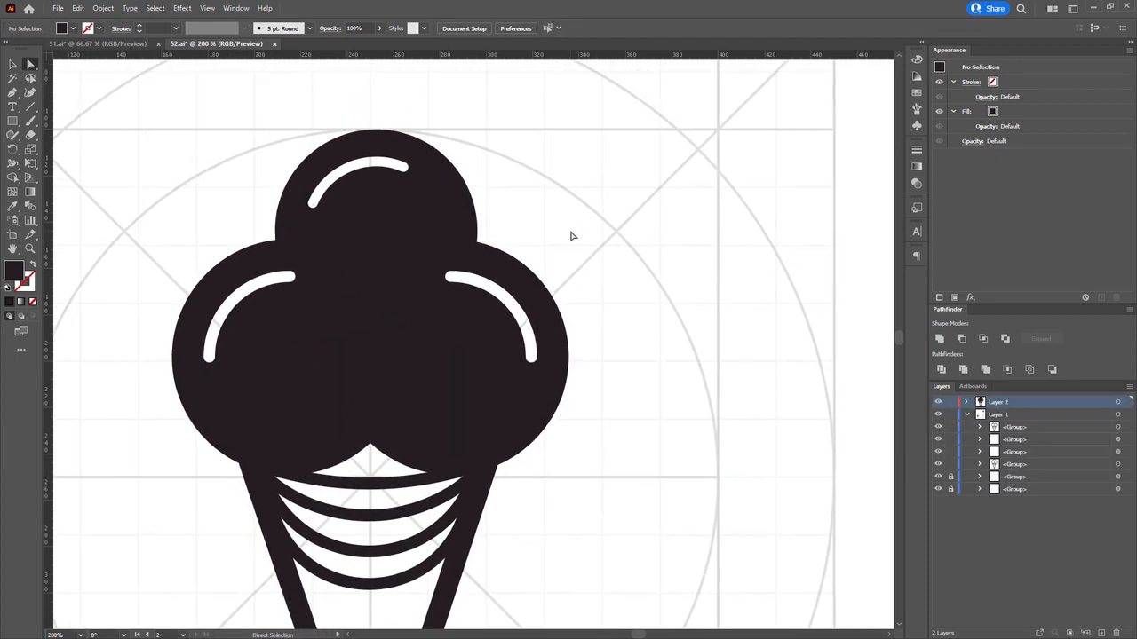
pyautogui.click(443, 225)
pyautogui.press('Delete')
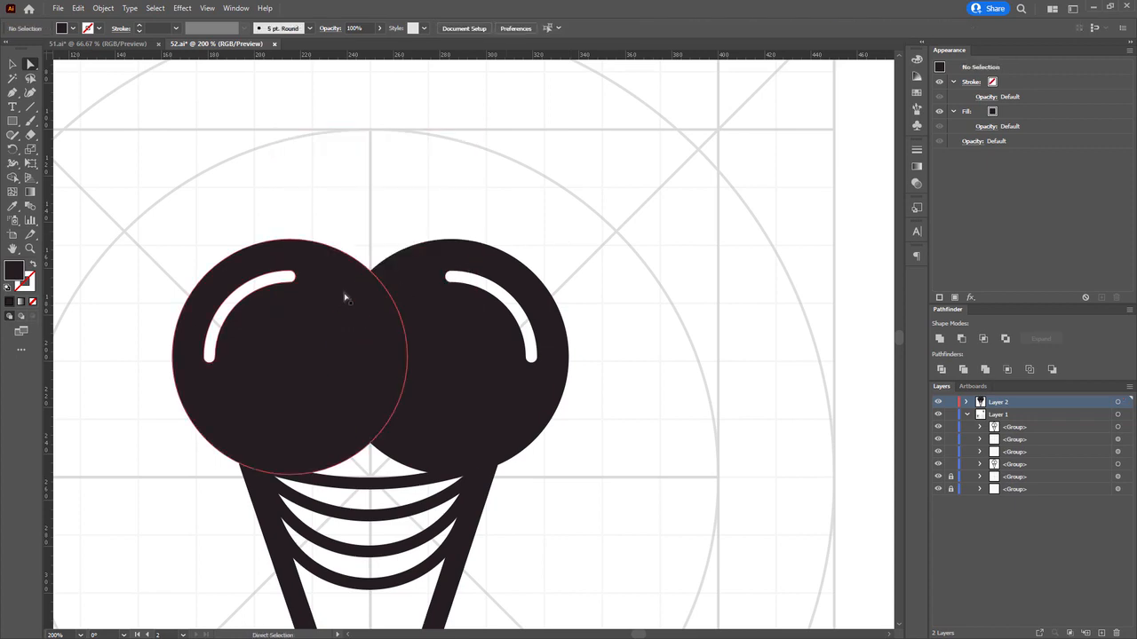
pyautogui.hotkey('ctrl', 'z')
pyautogui.click(539, 152)
# Isolate the cone's V-shaped outline for editing.
pyautogui.scroll(-5, 621, 355)
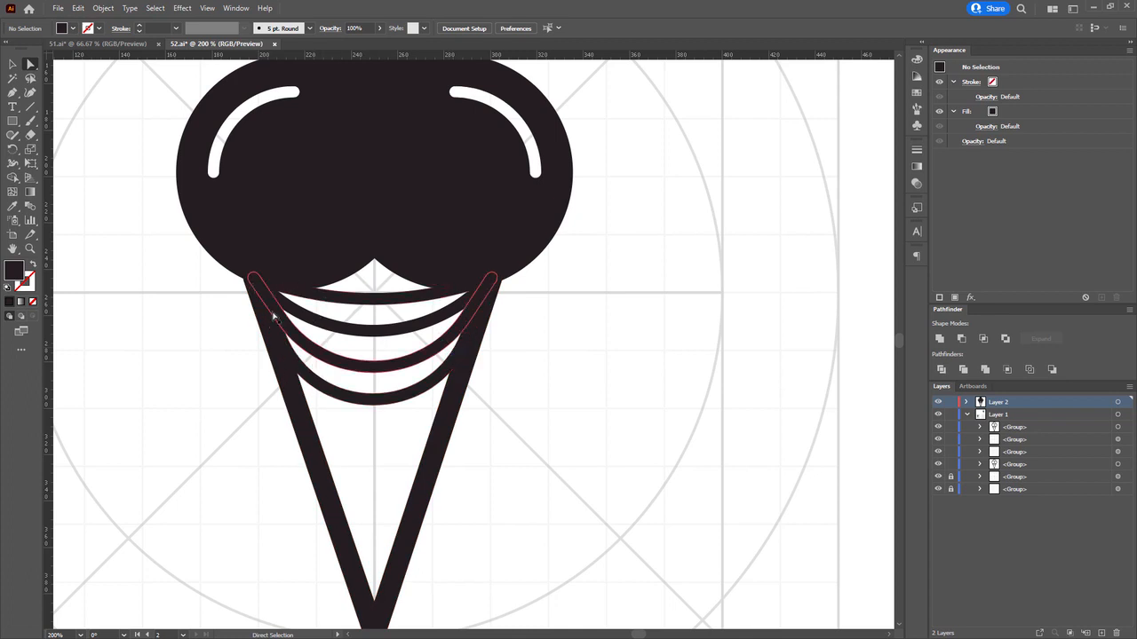
pyautogui.moveTo(282, 284); pyautogui.dragTo(307, 257)
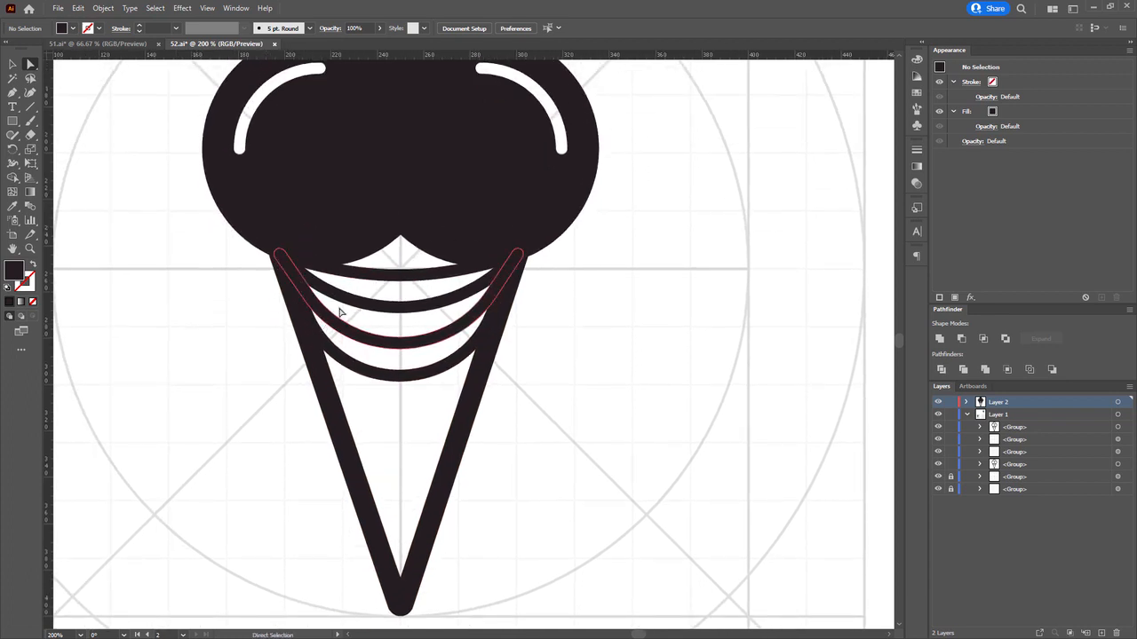
pyautogui.rightClick(506, 295)
pyautogui.click(515, 183)
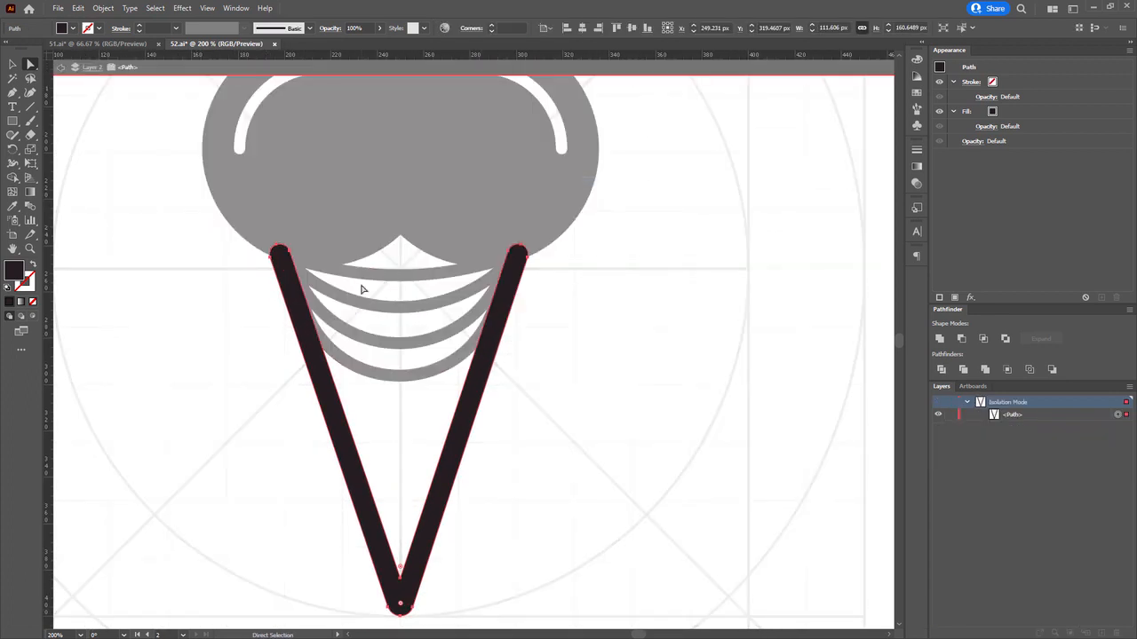
pyautogui.moveTo(355, 273); pyautogui.dragTo(346, 242)
pyautogui.scroll(2, 284, 236)
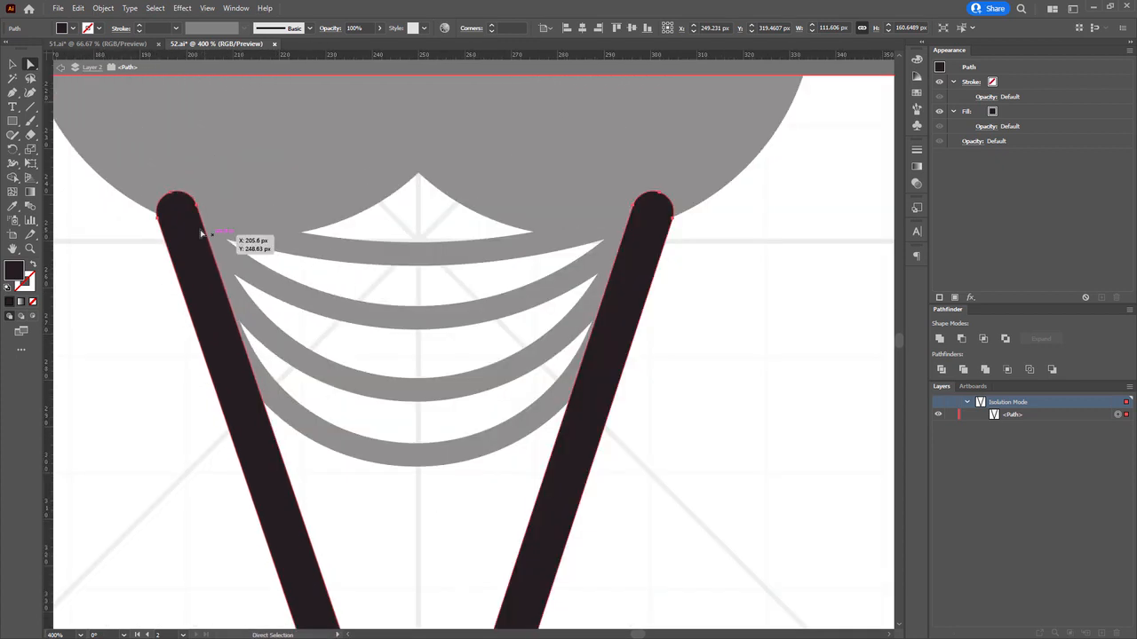
# Draw a line about 103 px long with an 8 pt stroke across the cone's open top and expand it.
pyautogui.moveTo(183, 218)
pyautogui.mouseDown()
pyautogui.moveTo(145, 216)
pyautogui.moveTo(614, 229)
pyautogui.moveTo(136, 206)
pyautogui.mouseUp()
pyautogui.press('\\')
pyautogui.hotkey('shift', 'x')
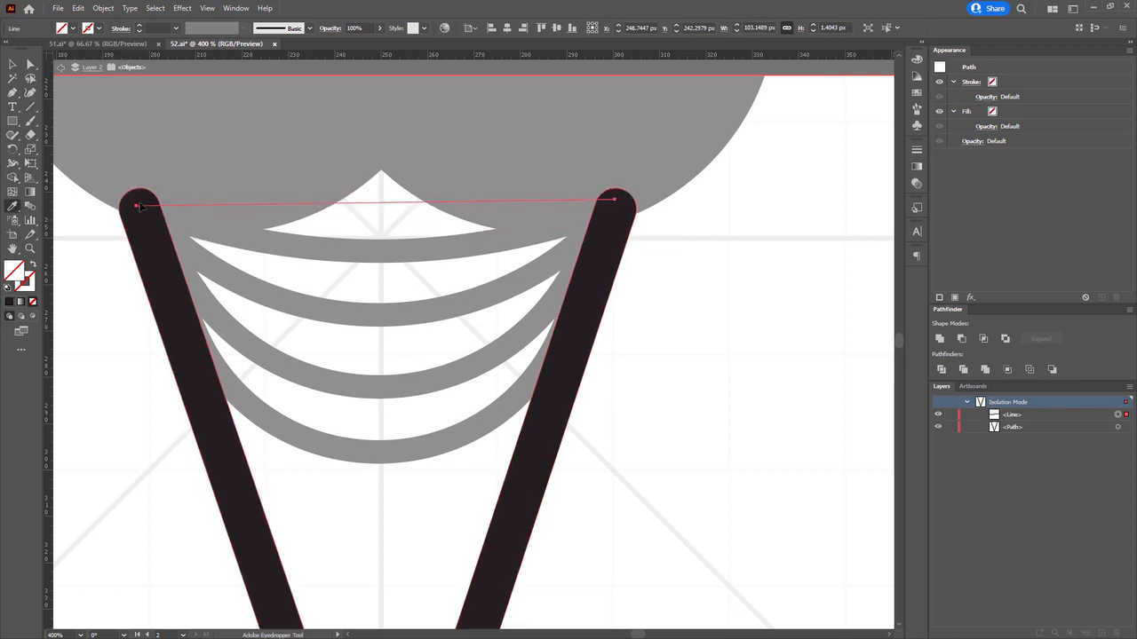
pyautogui.click(160, 26)
pyautogui.scroll(7, 161, 26)
pyautogui.click(103, 8)
pyautogui.click(125, 148)
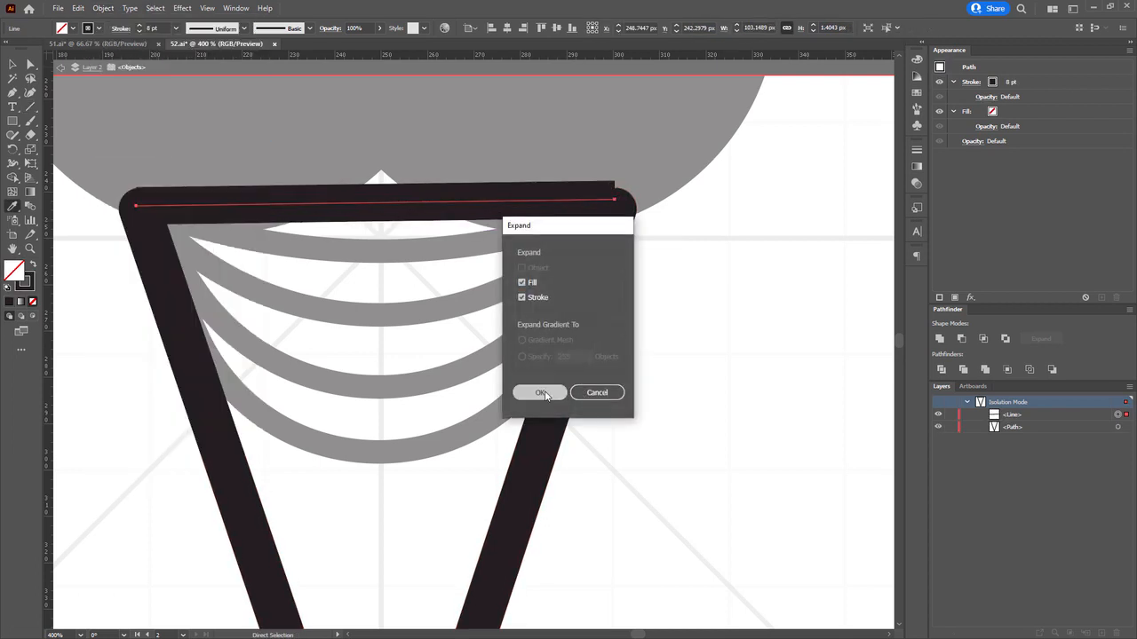
pyautogui.click(538, 393)
# Merge the expanded bar with the cone's V outline using Shape Builder.
pyautogui.press('a')
pyautogui.moveTo(148, 222); pyautogui.dragTo(259, 211)
pyautogui.moveTo(559, 205); pyautogui.dragTo(561, 211)
pyautogui.hotkey('ctrl', 'a')
pyautogui.hotkey('shift', 'm')
pyautogui.moveTo(140, 210); pyautogui.dragTo(617, 215)
pyautogui.press('Escape')
# Isolate the merged cone outline and move its two upper corner points inward behind the scoops.
pyautogui.press('a')
pyautogui.rightClick(403, 199)
pyautogui.click(461, 288)
pyautogui.moveTo(149, 174); pyautogui.dragTo(168, 203)
pyautogui.moveTo(591, 176); pyautogui.dragTo(607, 159)
pyautogui.press('Escape')
pyautogui.moveTo(500, 300); pyautogui.dragTo(526, 327)
pyautogui.moveTo(666, 382); pyautogui.dragTo(643, 324)
pyautogui.scroll(-1, 645, 318)
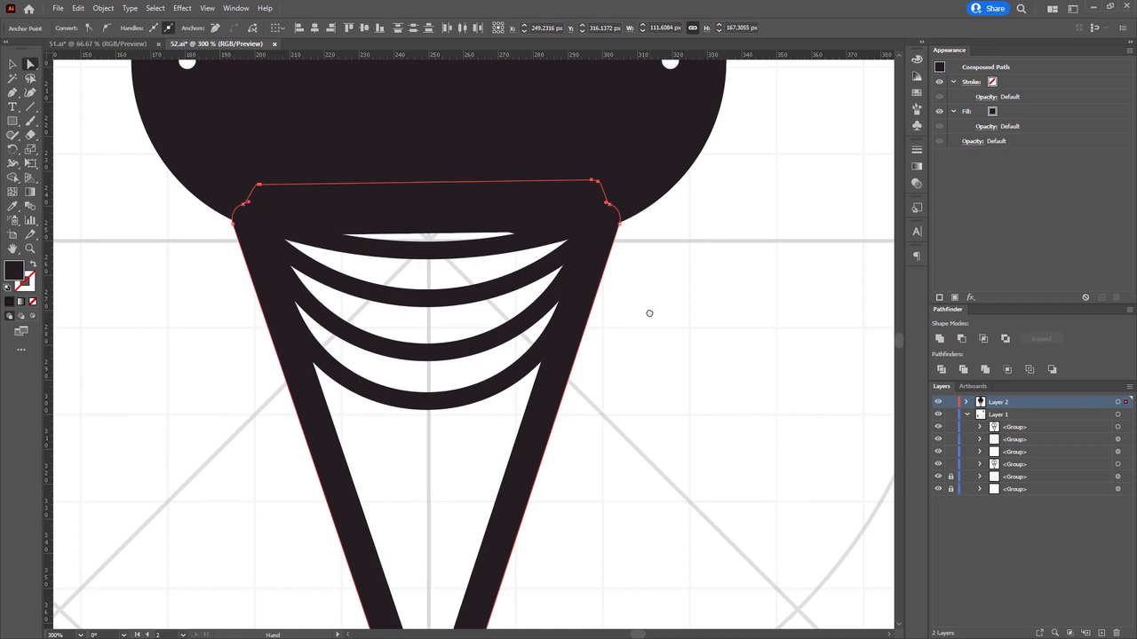
# Isolate the cone's compound path and delete its inner opening to make the cone solid.
pyautogui.click(575, 331)
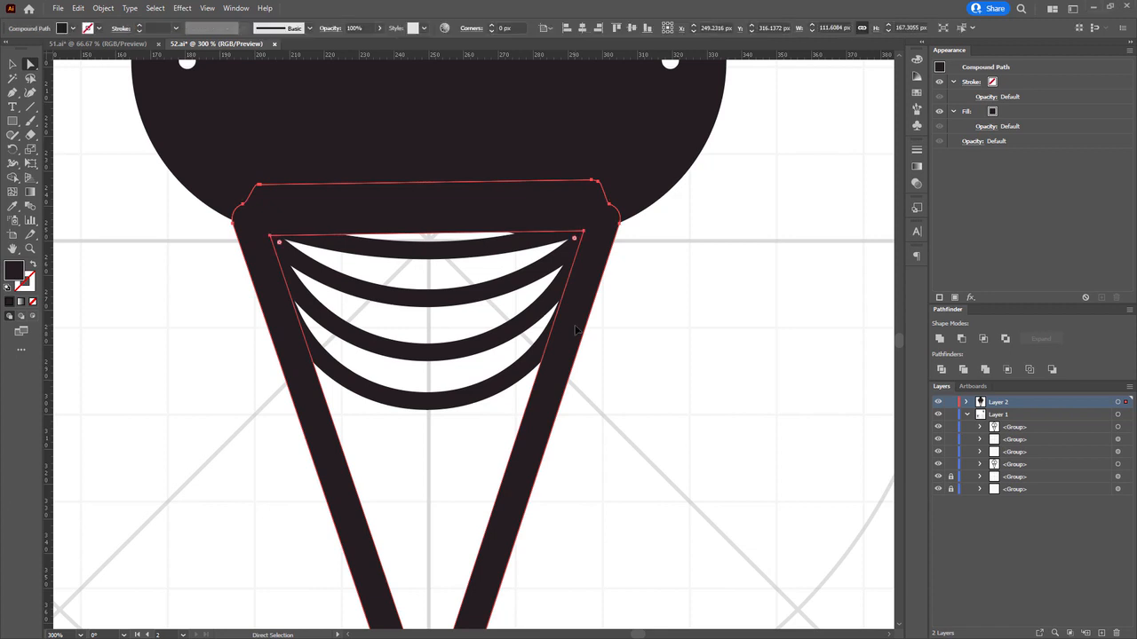
pyautogui.rightClick(576, 330)
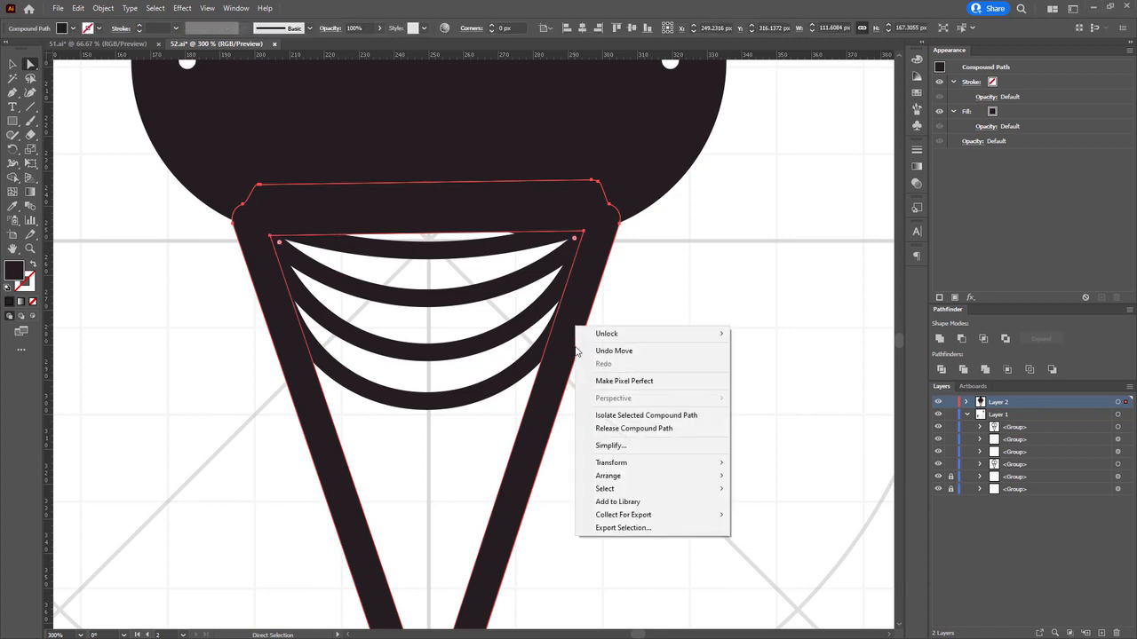
pyautogui.click(653, 415)
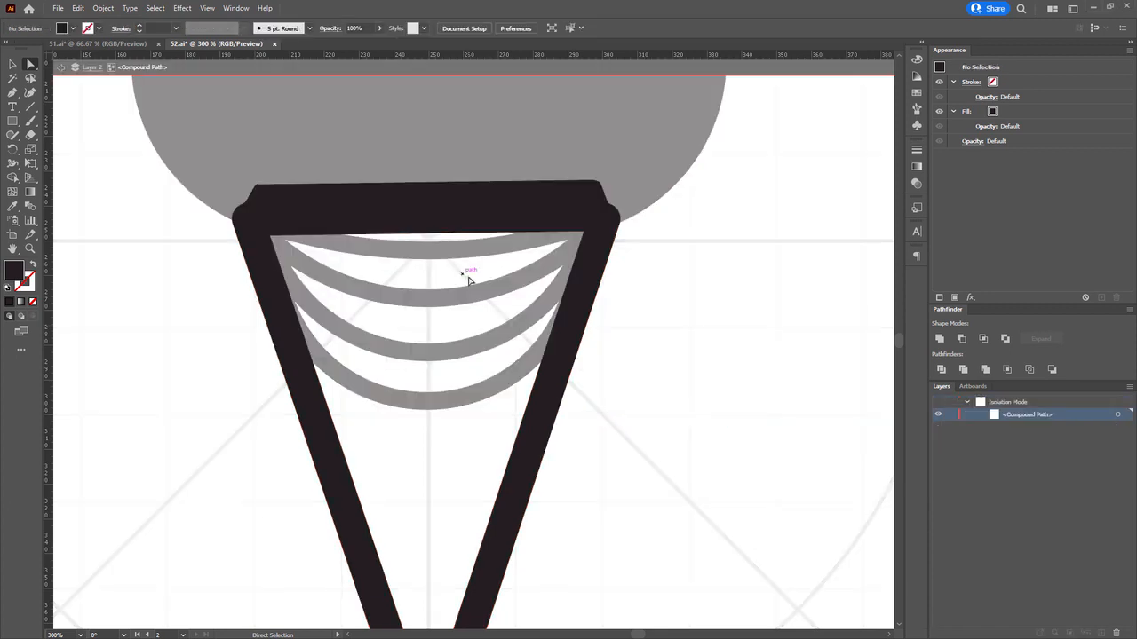
pyautogui.click(378, 215)
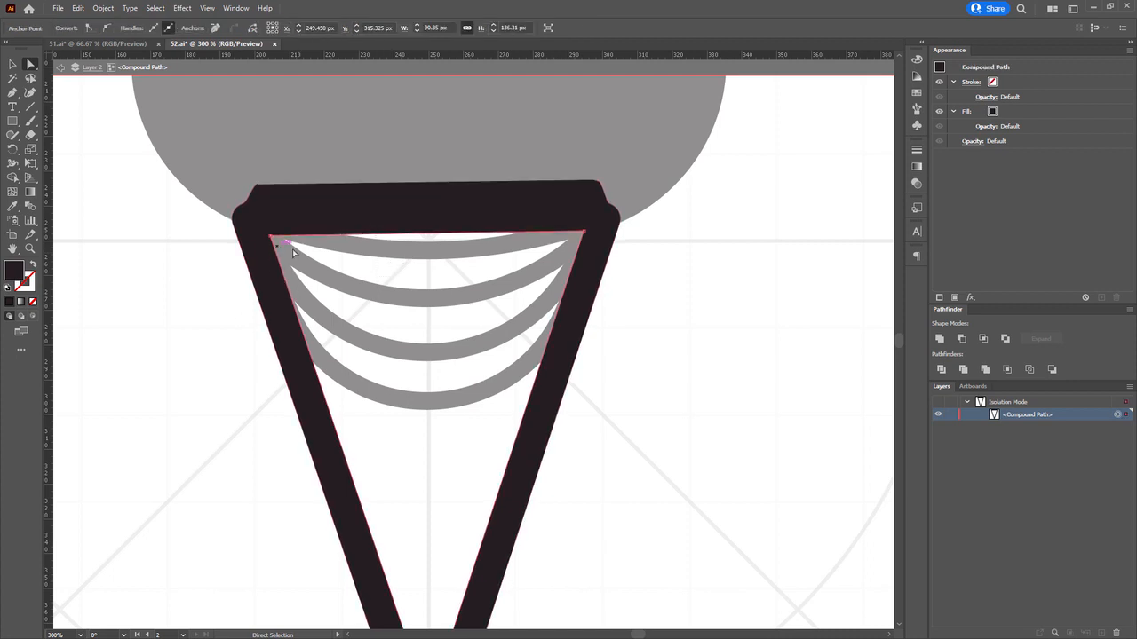
pyautogui.click(269, 236)
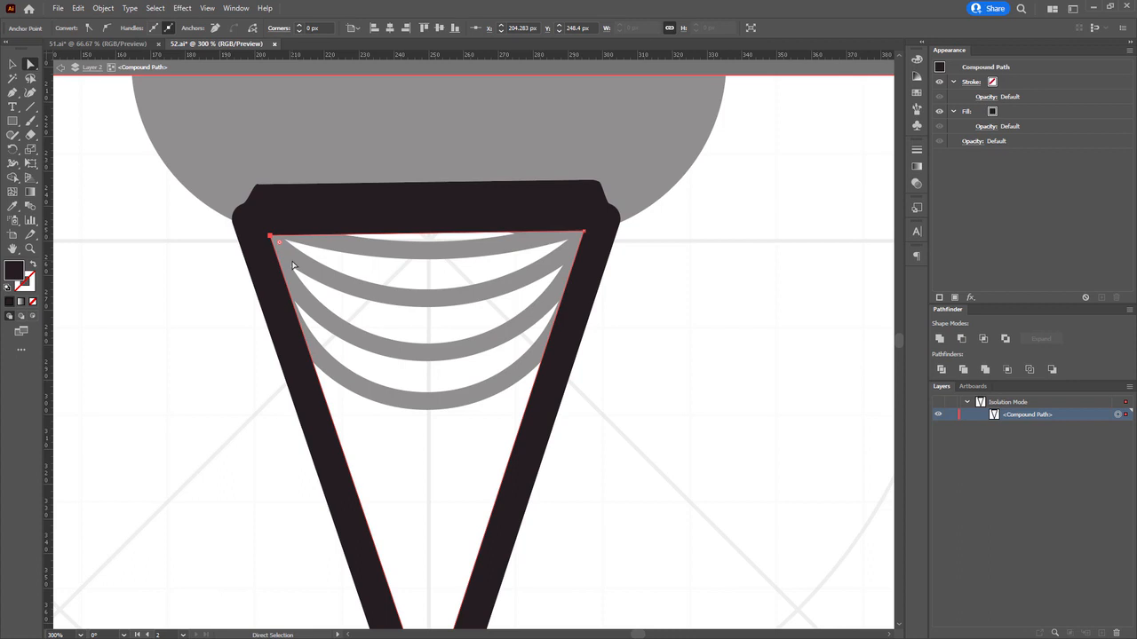
pyautogui.press('Delete')
pyautogui.press('Delete')
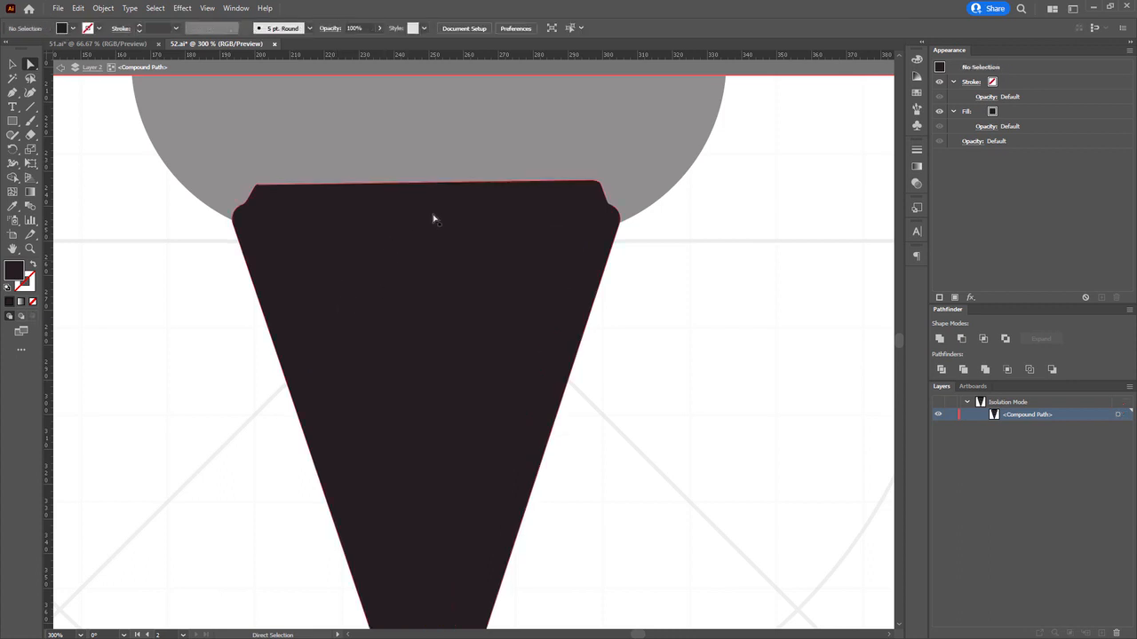
# Set the solid cone's opacity to 50% and leave isolation mode.
pyautogui.click(463, 278)
pyautogui.press('F5')
pyautogui.press('Escape')
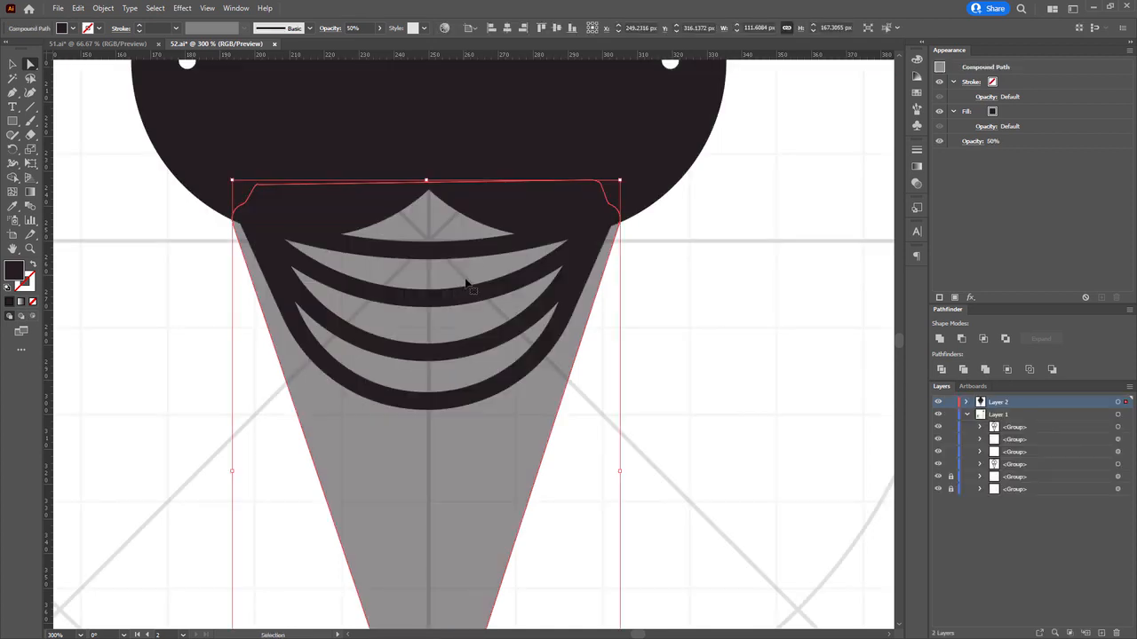
# Try removing the solid cone to select the four arcs, and undo the deletion.
pyautogui.press('Delete')
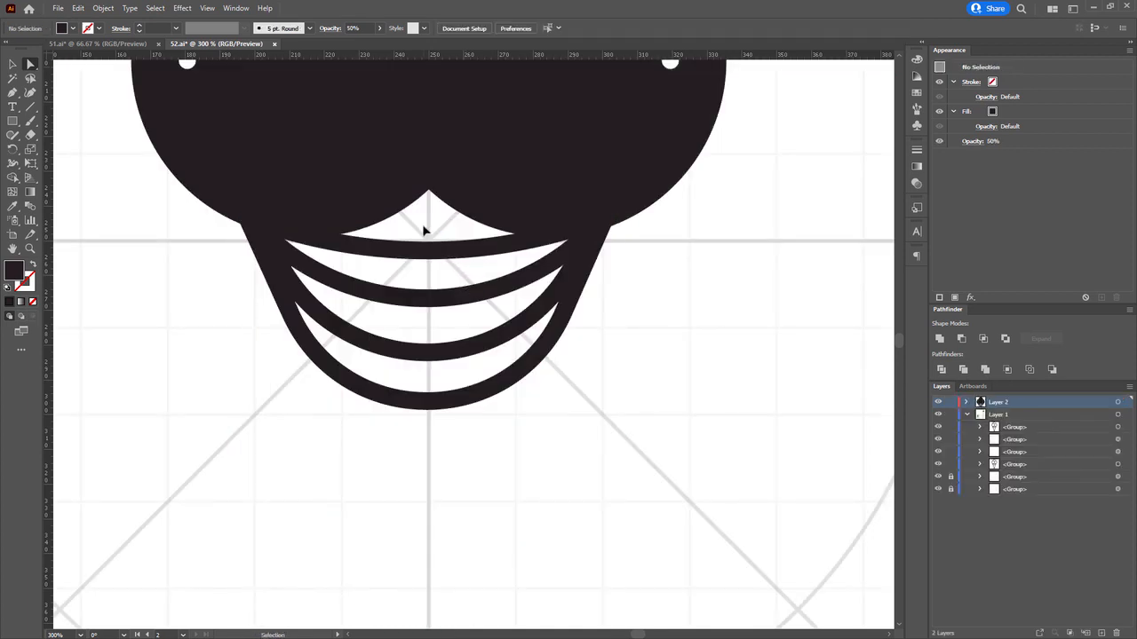
pyautogui.click(444, 410)
pyautogui.press('a')
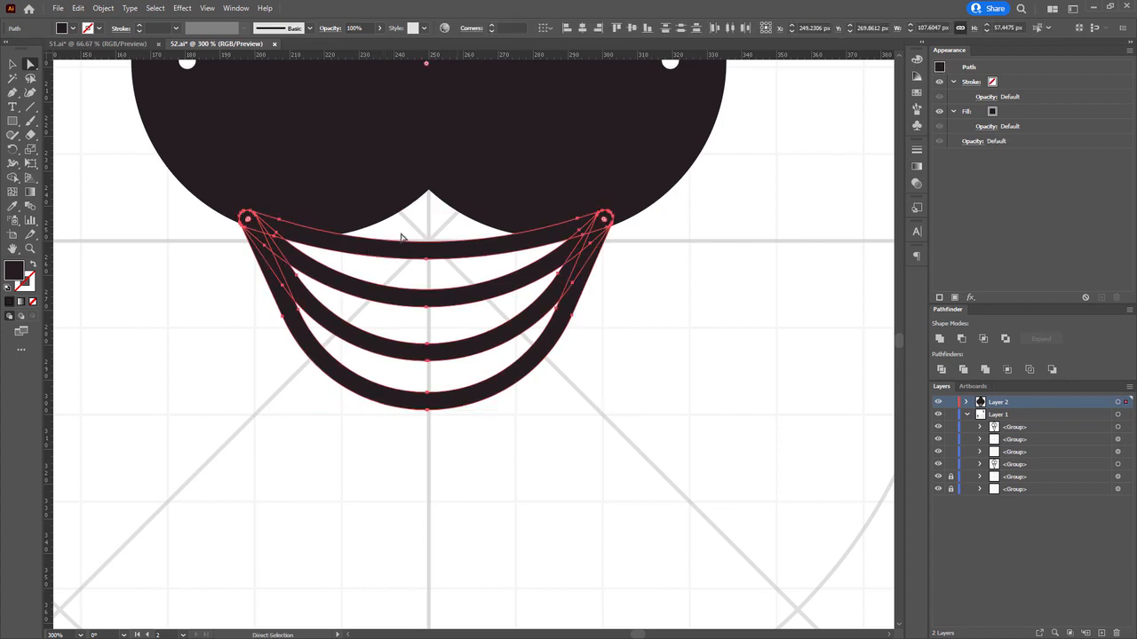
pyautogui.press('v')
pyautogui.hotkey('ctrl', 'z')
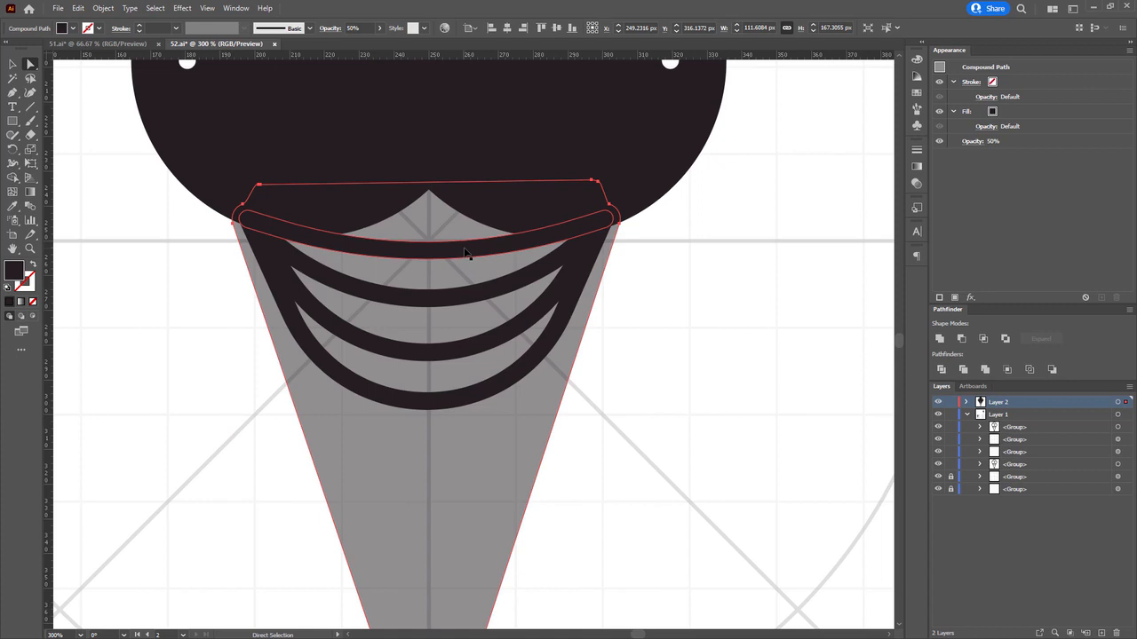
# Select the four curved arcs and scale them up proportionally around their centre to about 124 px wide.
pyautogui.click(472, 295)
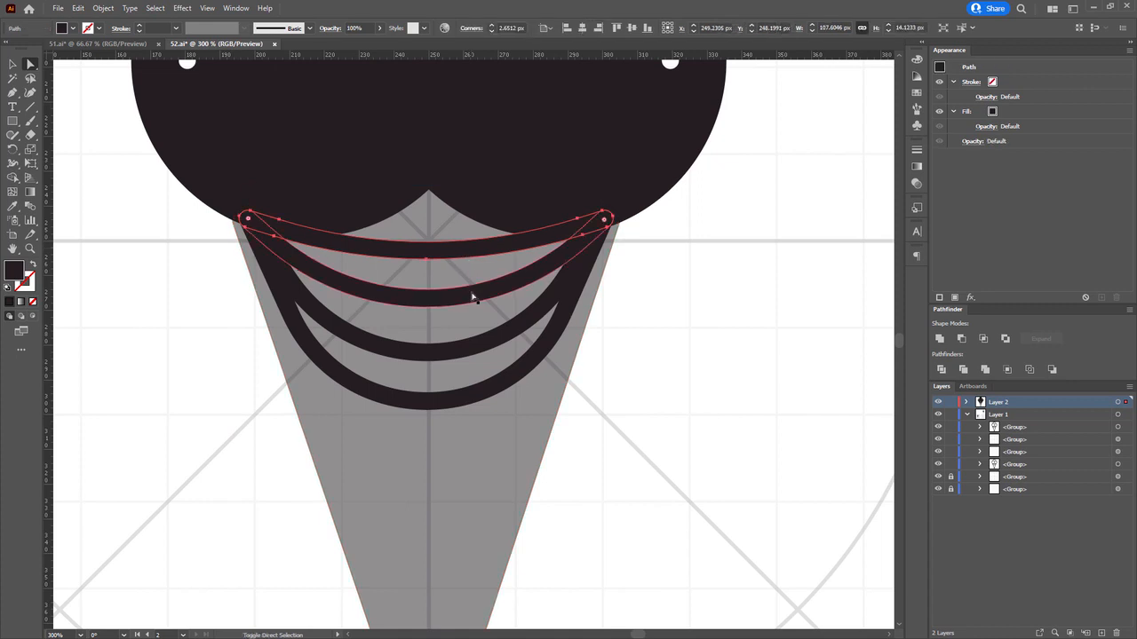
pyautogui.keyDown('shift'); pyautogui.click(471, 295); pyautogui.keyUp('shift')
pyautogui.keyDown('shift'); pyautogui.click(480, 346); pyautogui.keyUp('shift')
pyautogui.keyDown('shift'); pyautogui.click(485, 389); pyautogui.keyUp('shift')
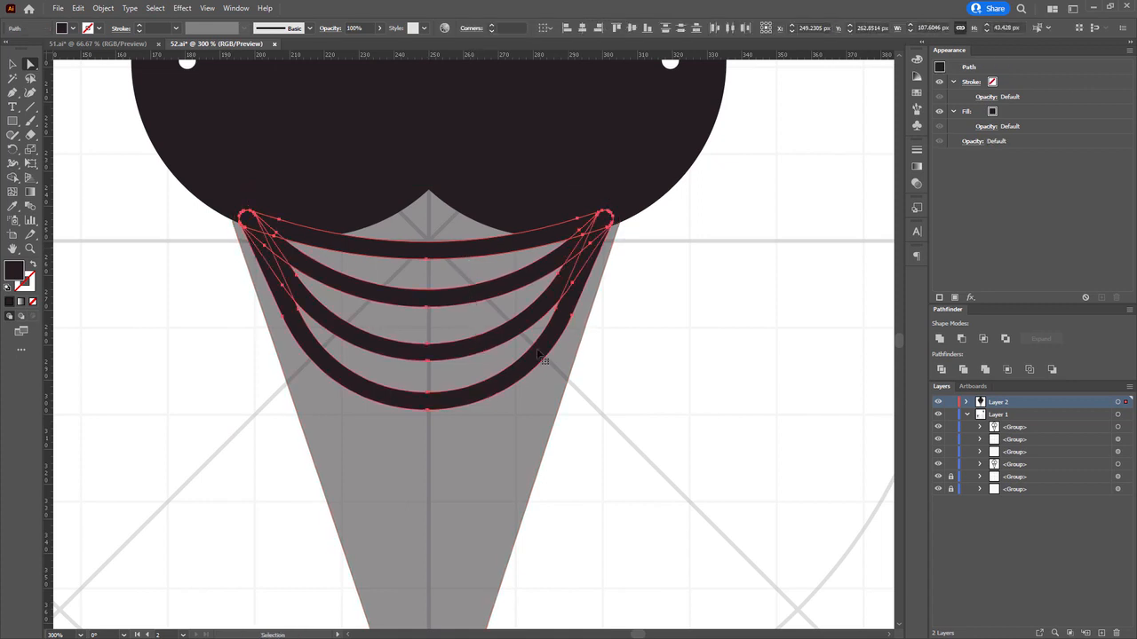
pyautogui.moveTo(612, 211); pyautogui.dragTo(600, 57)
pyautogui.scroll(4, 642, 209)
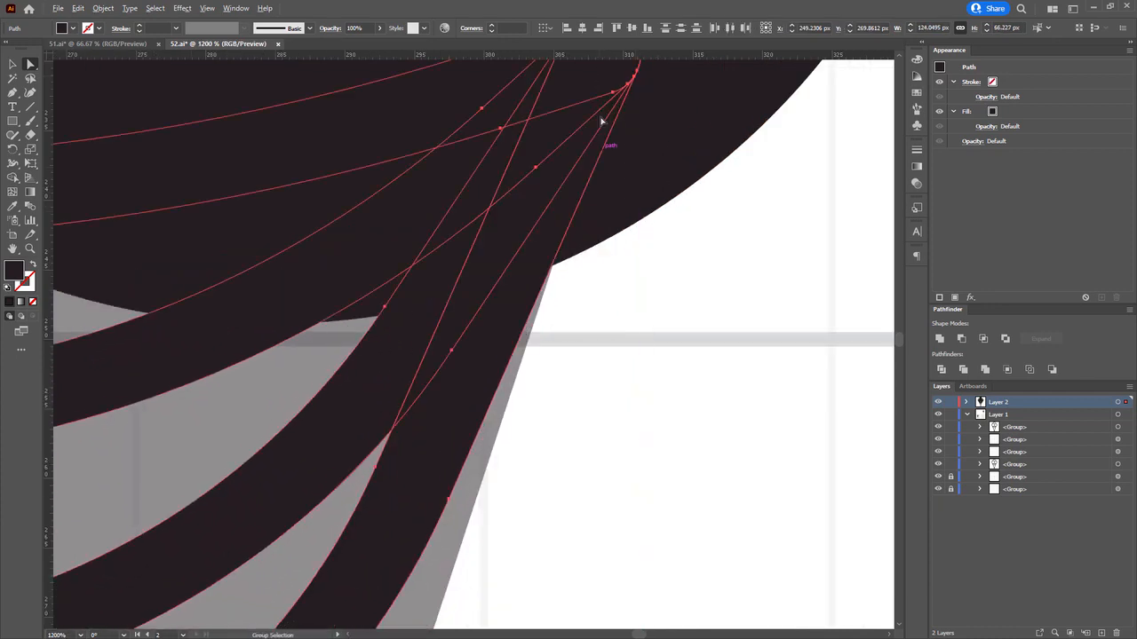
pyautogui.scroll(-4, 591, 298)
pyautogui.scroll(5, 389, 267)
pyautogui.scroll(-7, 388, 269)
# Add the solid cone to the arc selection and cut the lowest curved band out of it with Shape Builder.
pyautogui.keyDown('shift'); pyautogui.click(382, 424); pyautogui.keyUp('shift')
pyautogui.hotkey('shift', 'm')
pyautogui.scroll(5, 316, 405)
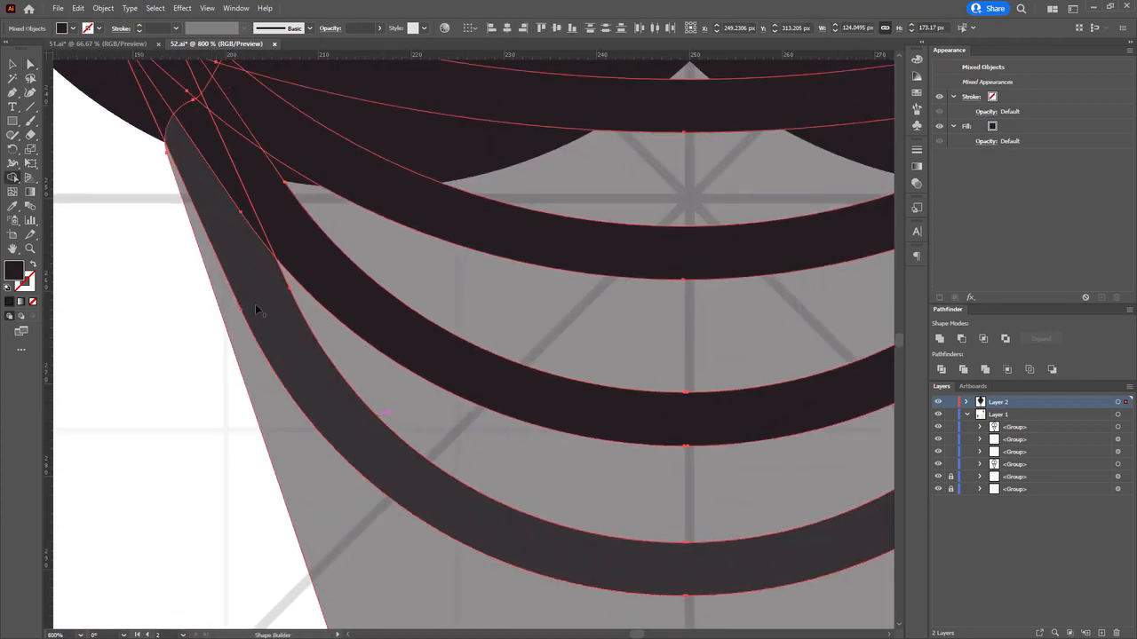
pyautogui.moveTo(257, 308); pyautogui.dragTo(305, 447)
# Unite the selected pieces and cut the remaining curved bands out of the cone with Shape Builder, leaving nothing selected.
pyautogui.press('a')
pyautogui.keyDown('shift'); pyautogui.click(258, 402); pyautogui.keyUp('shift')
pyautogui.click(940, 338)
pyautogui.keyDown('shift'); pyautogui.click(286, 462); pyautogui.keyUp('shift')
pyautogui.hotkey('shift', 'm')
pyautogui.moveTo(258, 325); pyautogui.dragTo(214, 191)
pyautogui.scroll(-1, 304, 258)
pyautogui.scroll(-2, 304, 258)
pyautogui.press('a')
pyautogui.press('F2')
pyautogui.click(647, 307)
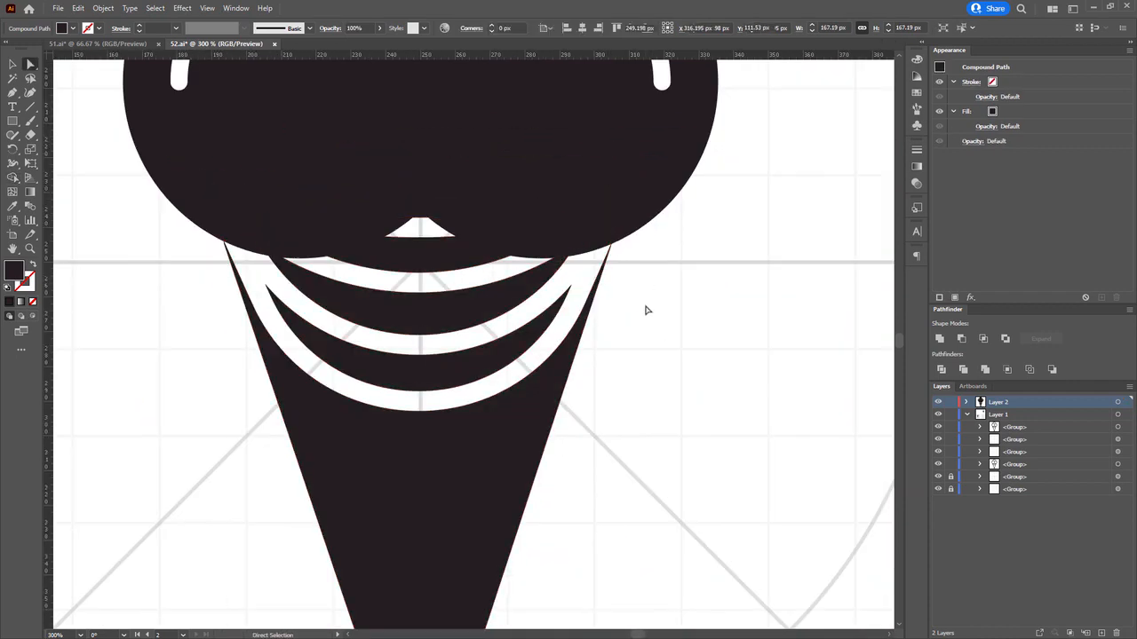
pyautogui.moveTo(646, 308); pyautogui.dragTo(559, 338)
pyautogui.scroll(-2, 643, 323)
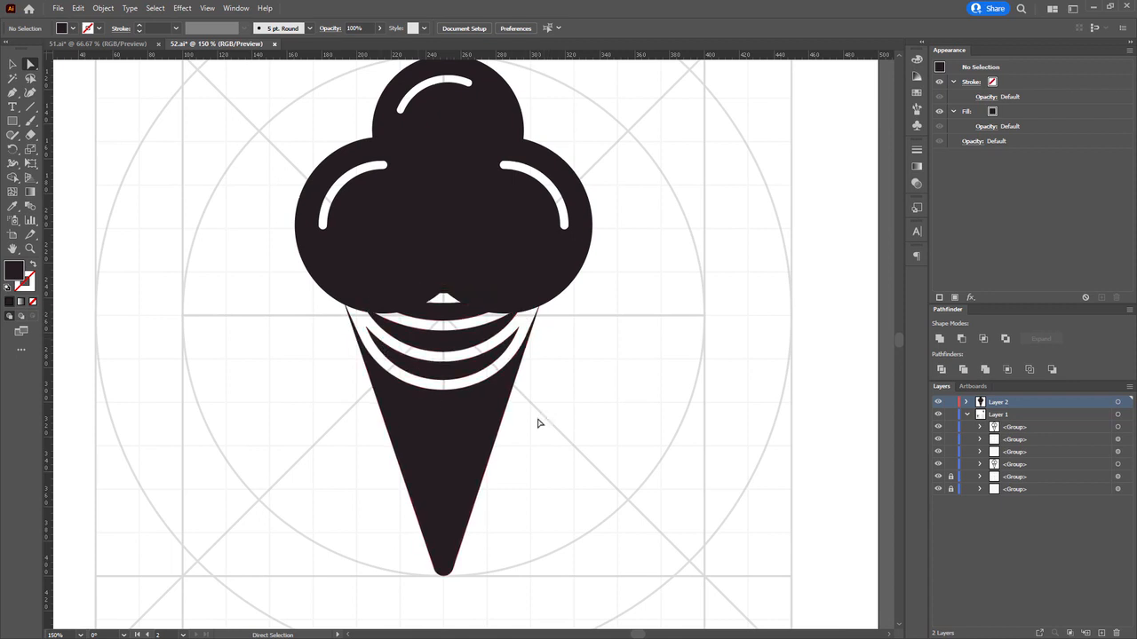
# Examine the cone's rounded tip, its curved stripes and the top scoop's highlight up close.
pyautogui.scroll(6, 533, 360)
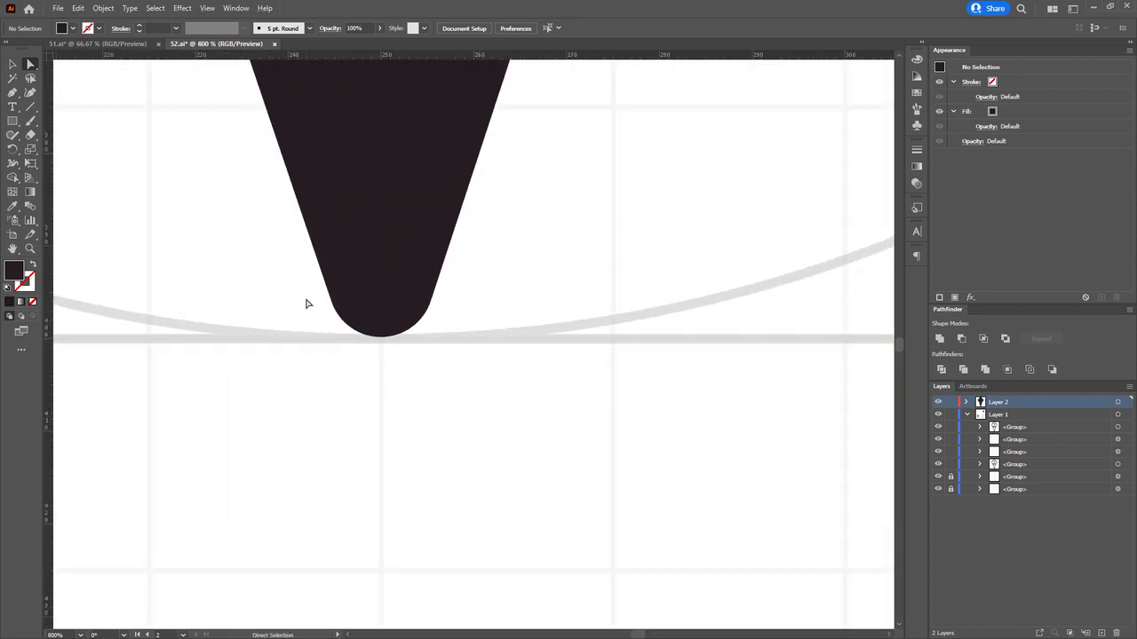
pyautogui.scroll(-5, 607, 127)
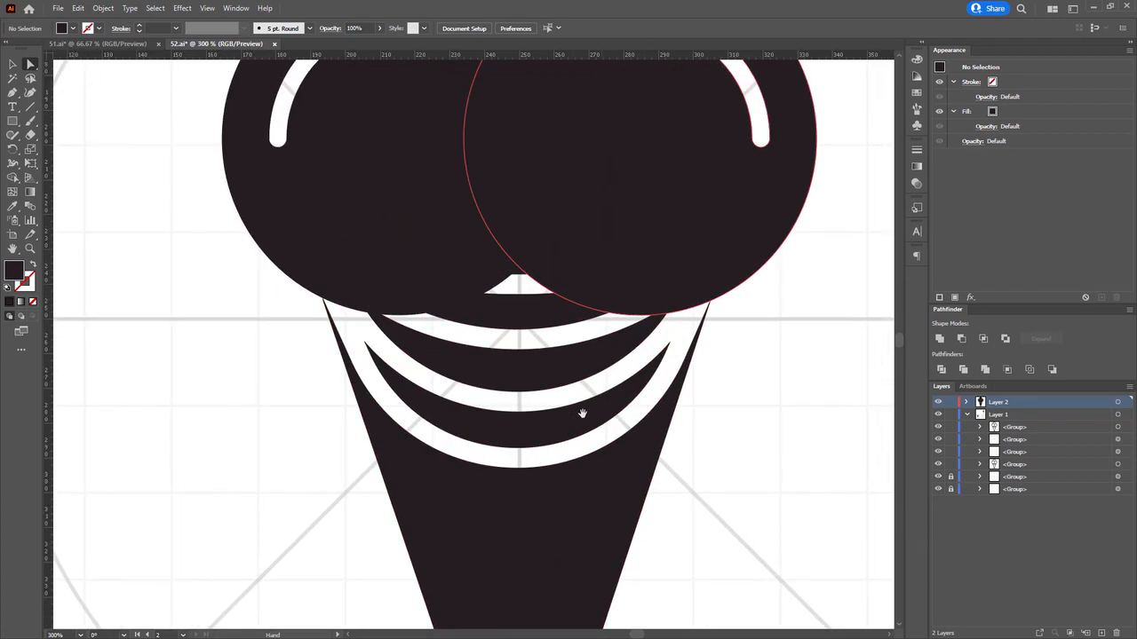
pyautogui.click(533, 318)
pyautogui.scroll(3, 599, 345)
pyautogui.scroll(2, 634, 415)
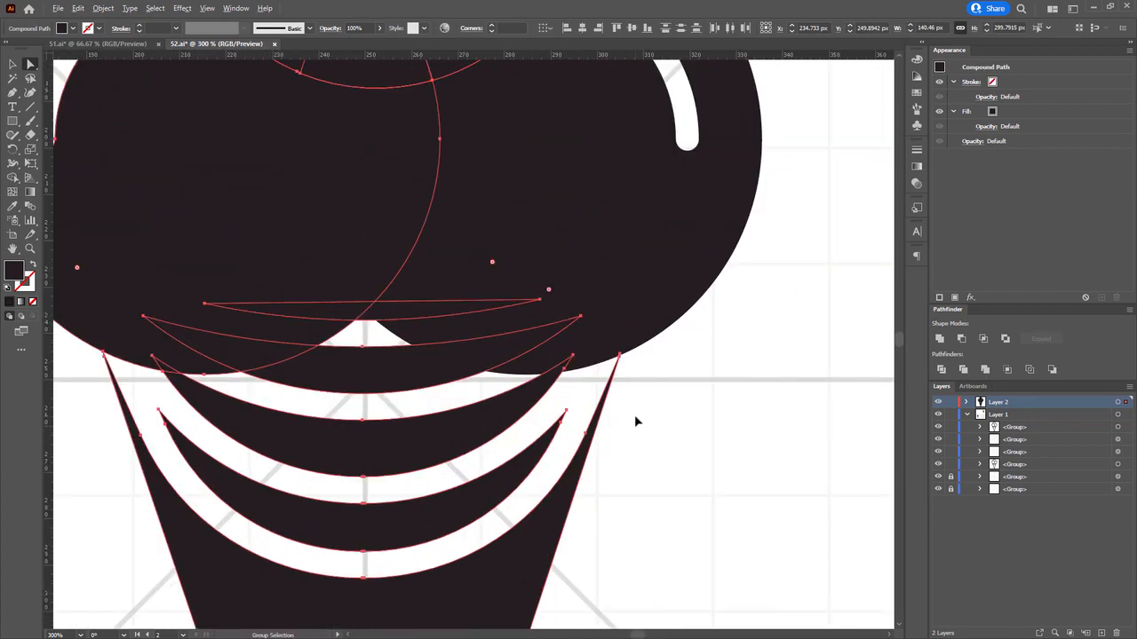
pyautogui.scroll(-1, 677, 365)
pyautogui.hotkey('ctrl', 'z')
pyautogui.hotkey('ctrl', 'z')
pyautogui.moveTo(676, 365); pyautogui.dragTo(593, 415)
pyautogui.moveTo(670, 406); pyautogui.dragTo(672, 408)
pyautogui.scroll(-2, 672, 408)
pyautogui.scroll(5, 548, 159)
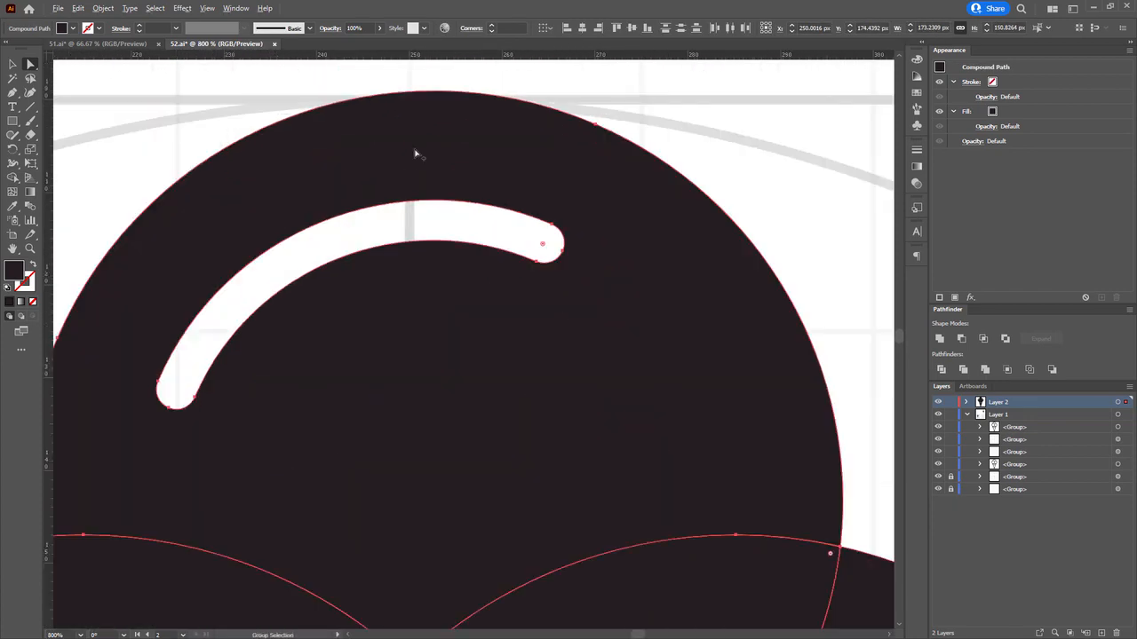
pyautogui.scroll(-5, 422, 134)
pyautogui.scroll(-1, 511, 424)
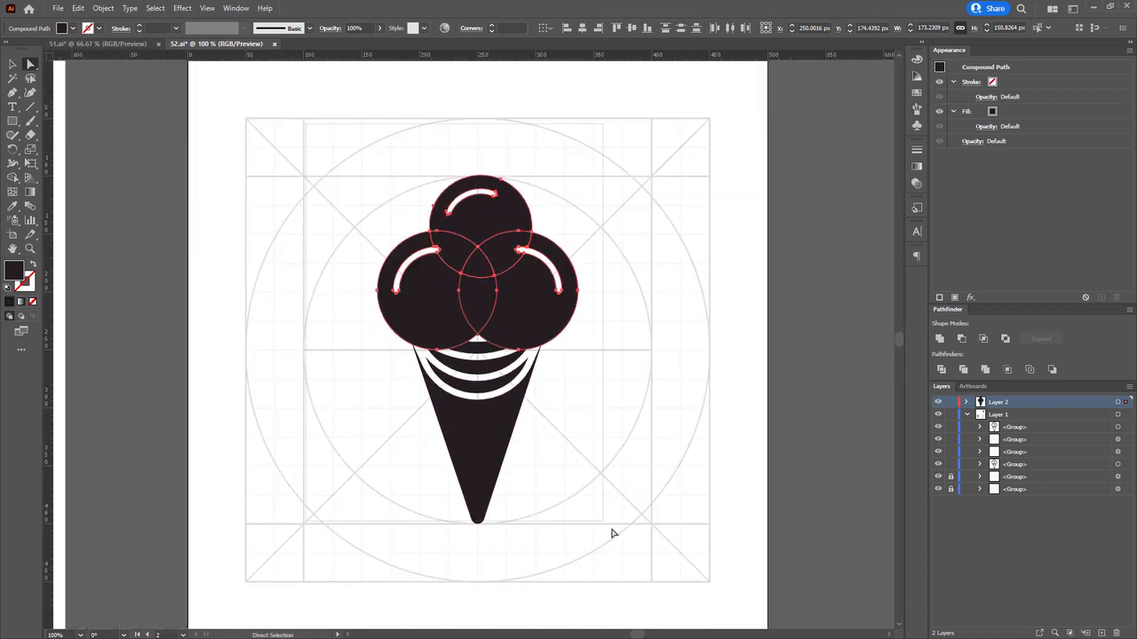
# Group all the ice cream shapes and clear the selection.
pyautogui.hotkey('ctrl', 'a')
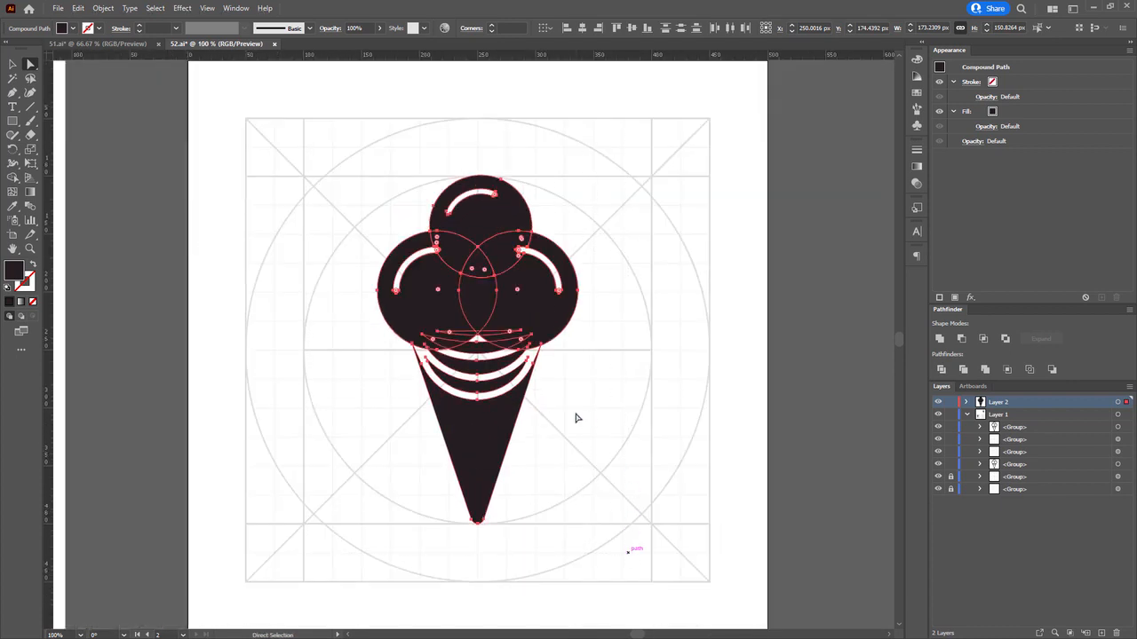
pyautogui.hotkey('ctrl', 'g')
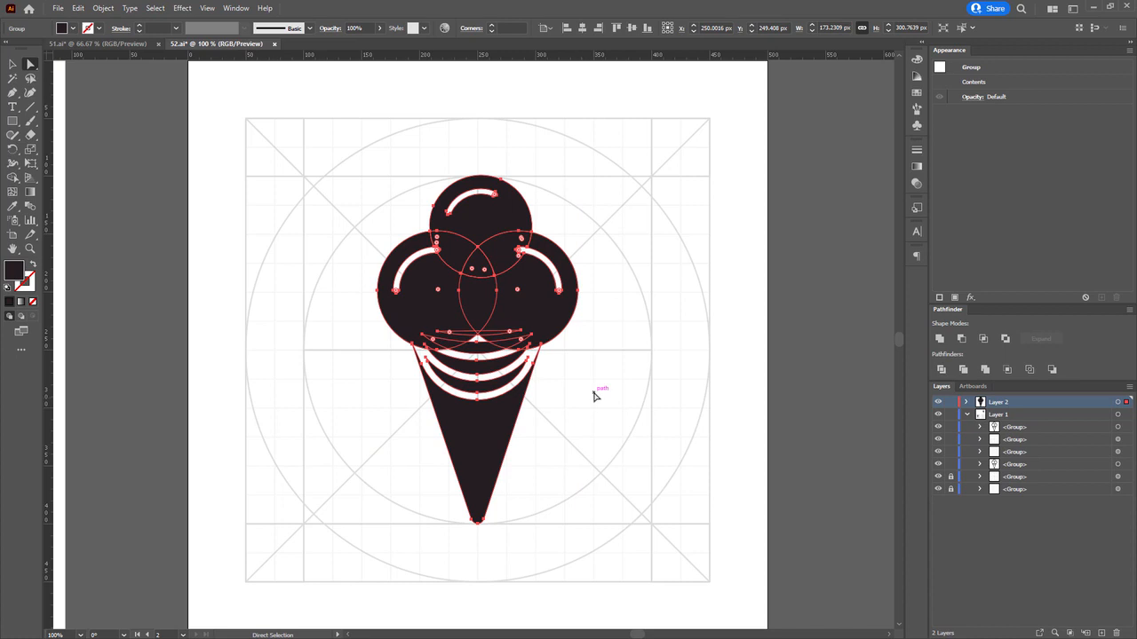
pyautogui.hotkey('ctrl', 'shift', 'a')
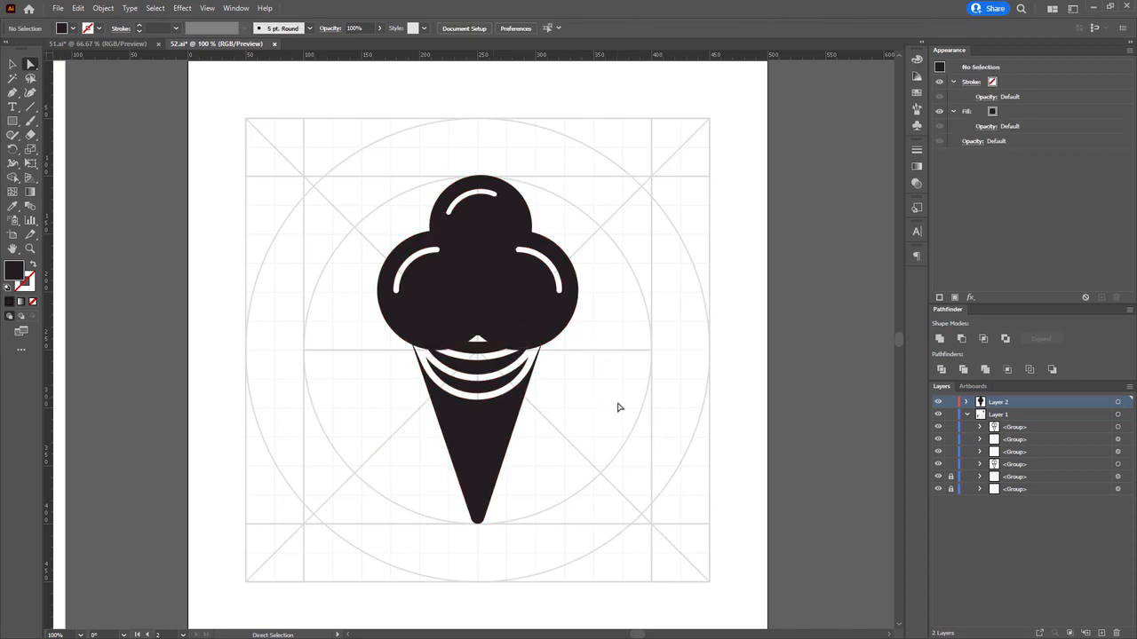
# Draw a closed four-point patch about 44 by 17 px with the Pen tool over the white gap below the scoops.
pyautogui.scroll(6, 479, 338)
pyautogui.moveTo(479, 339); pyautogui.dragTo(432, 391)
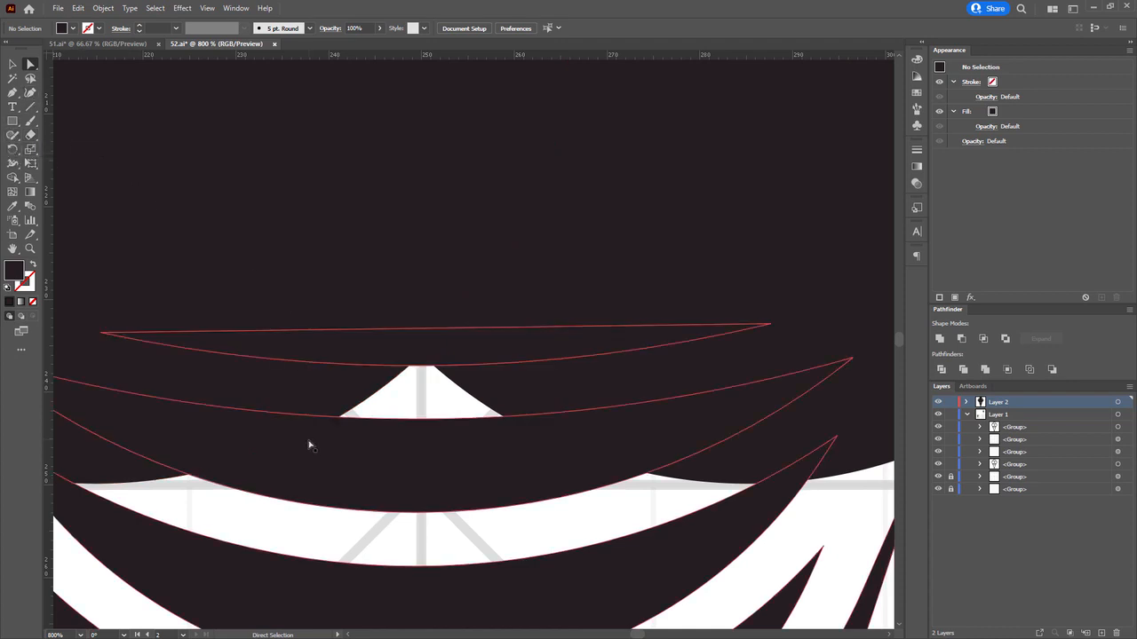
pyautogui.press('p')
pyautogui.click(204, 418)
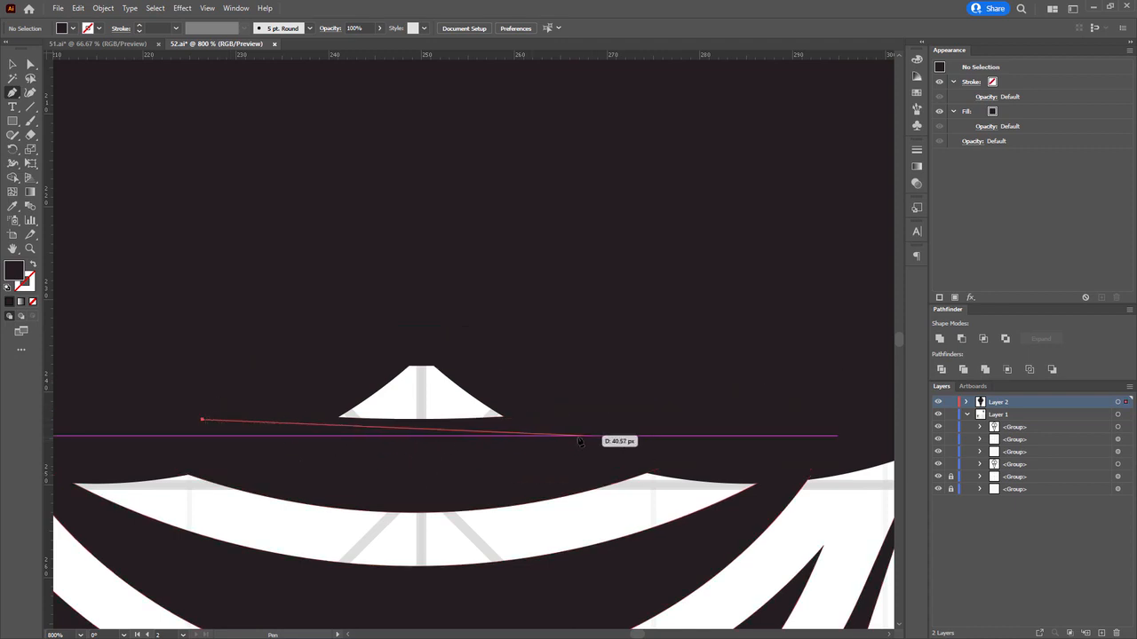
pyautogui.moveTo(607, 430); pyautogui.dragTo(629, 329)
pyautogui.click(541, 299)
pyautogui.click(250, 331)
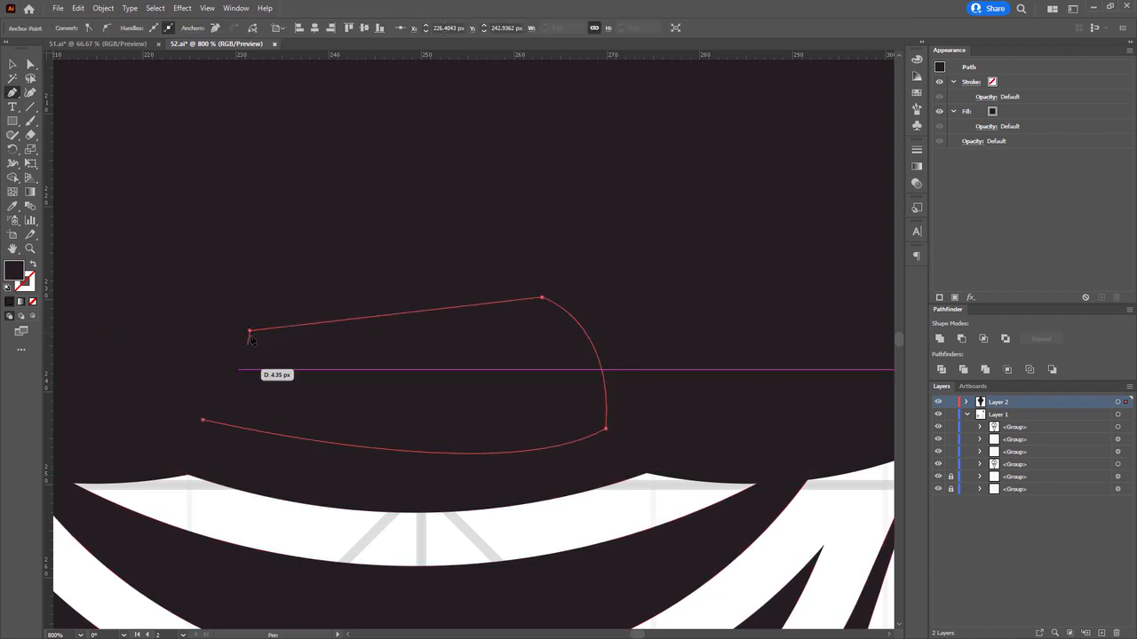
pyautogui.click(204, 420)
pyautogui.press('v')
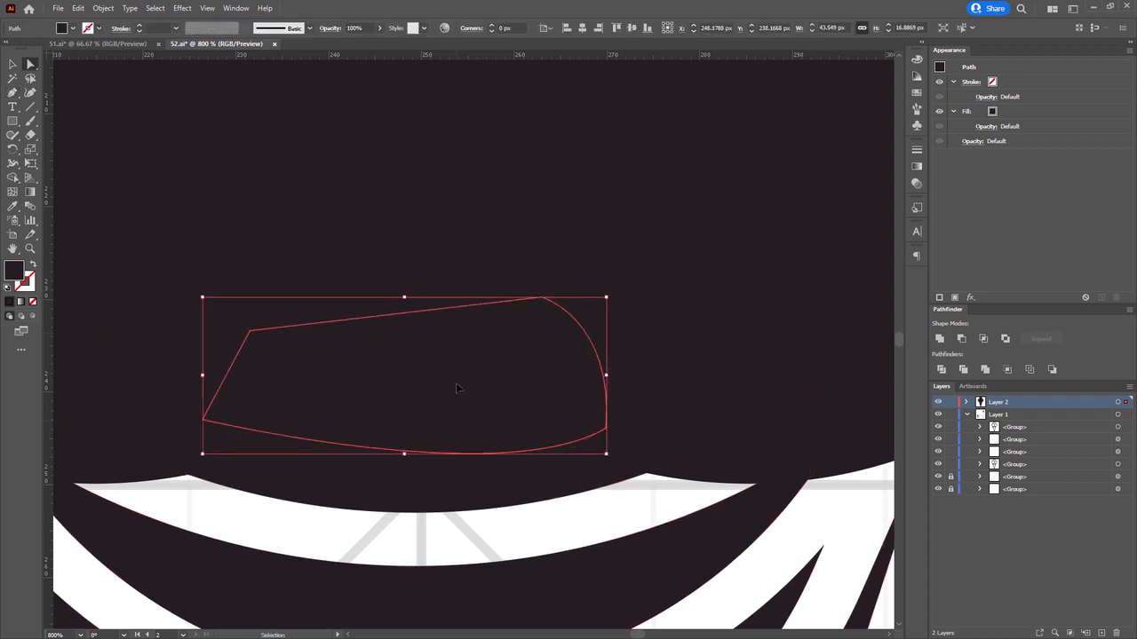
# Try deleting the patch over the gap, and undo the deletion.
pyautogui.press('a')
pyautogui.press('Delete')
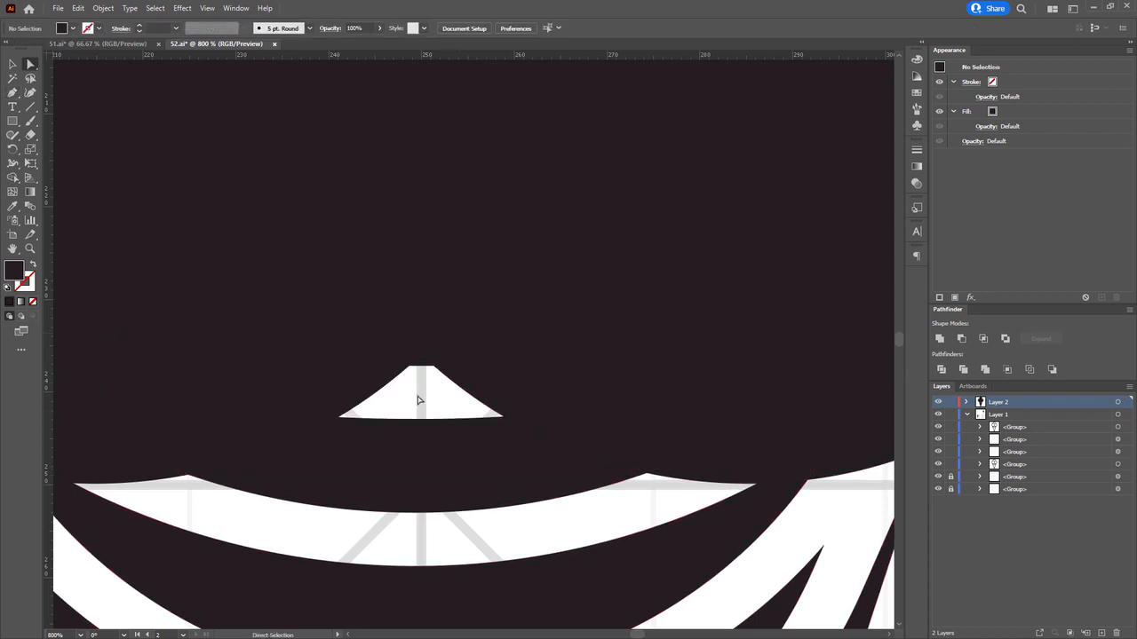
pyautogui.click(461, 480)
pyautogui.hotkey('ctrl', 'z')
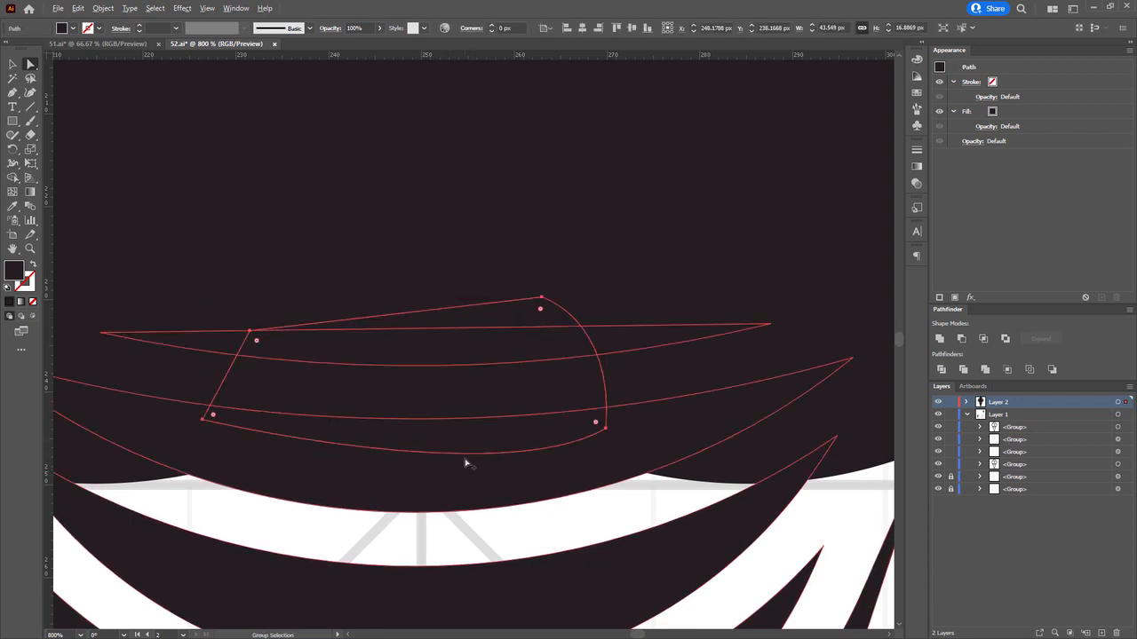
pyautogui.scroll(-4, 467, 463)
pyautogui.scroll(-2, 466, 462)
pyautogui.click(578, 467)
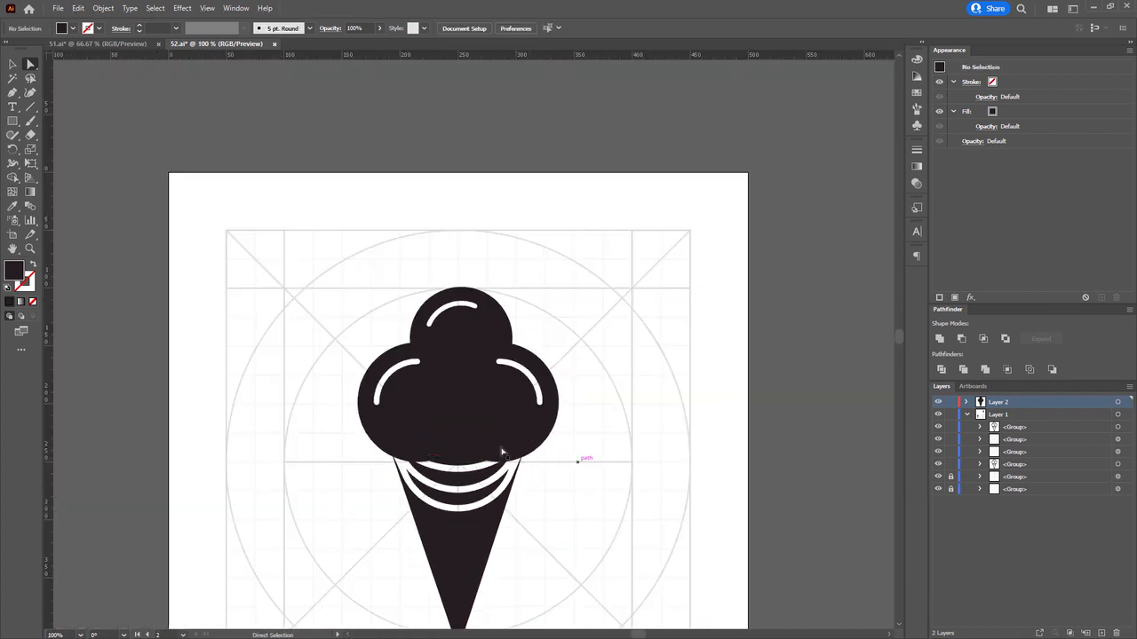
pyautogui.moveTo(550, 490); pyautogui.dragTo(512, 378)
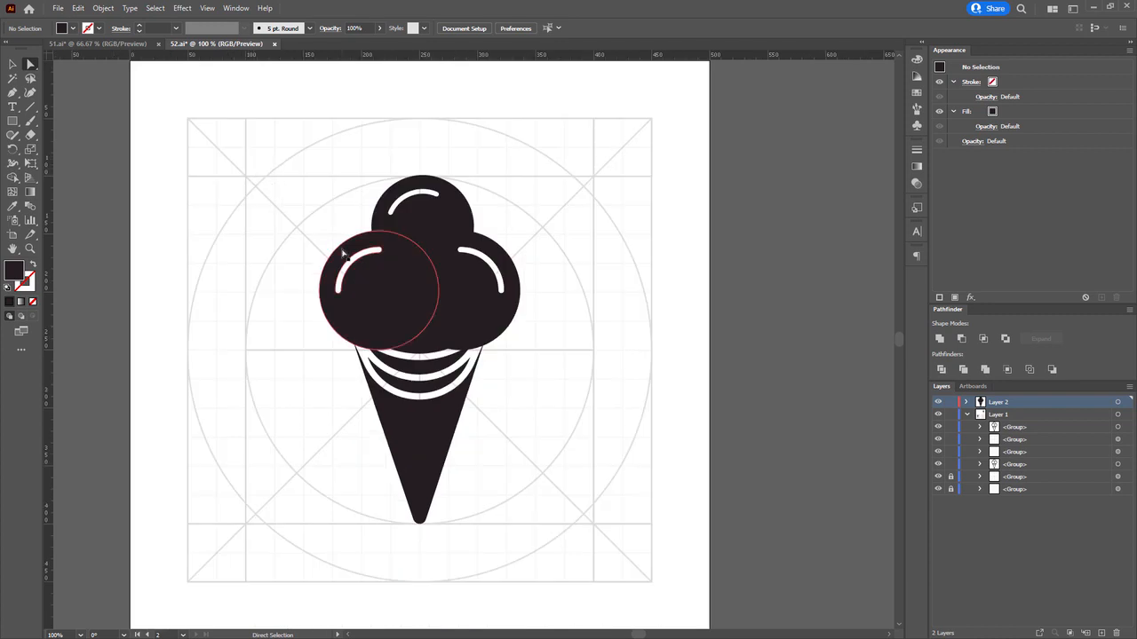
# Copy the left scoop in place and scale the copy up proportionally around its centre to about 114 px wide.
pyautogui.scroll(2, 380, 253)
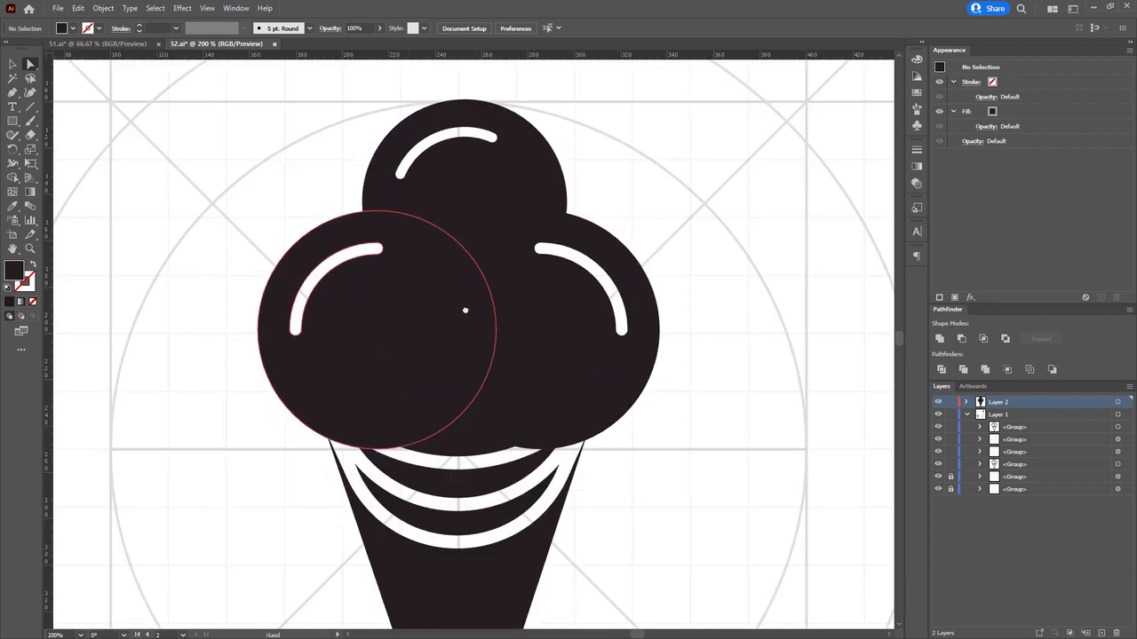
pyautogui.moveTo(464, 310); pyautogui.dragTo(418, 282)
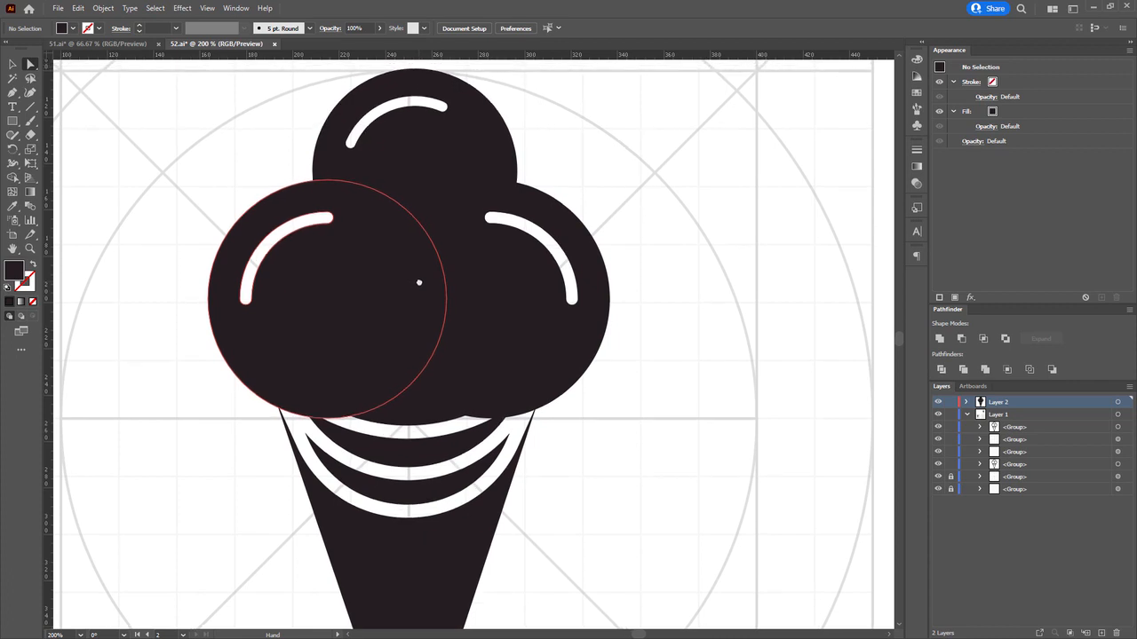
pyautogui.click(364, 282)
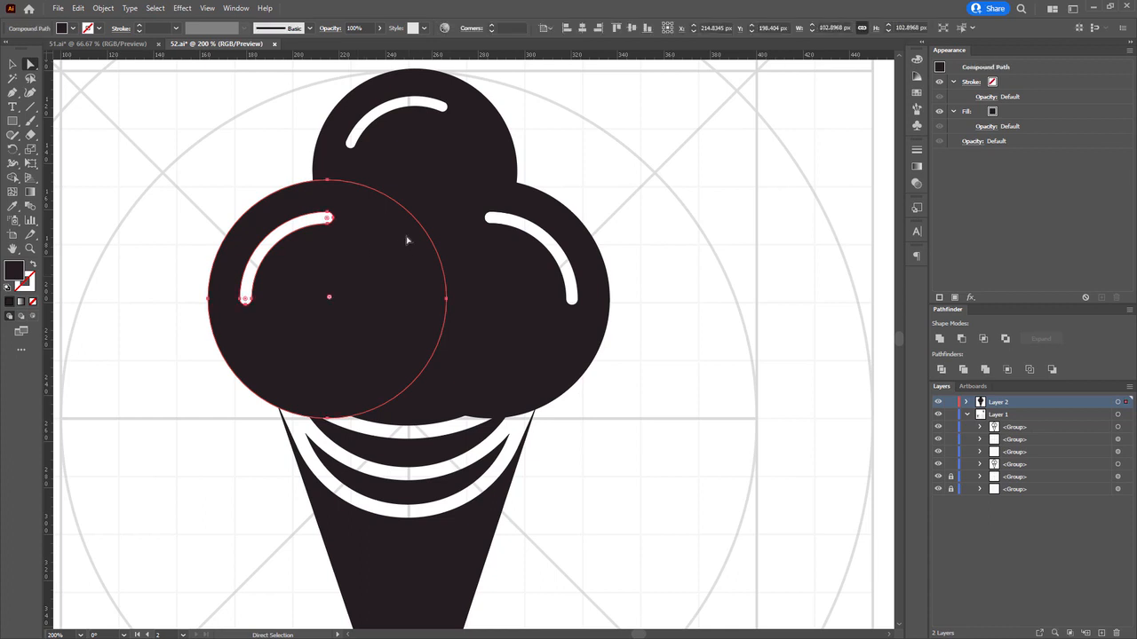
pyautogui.press('v')
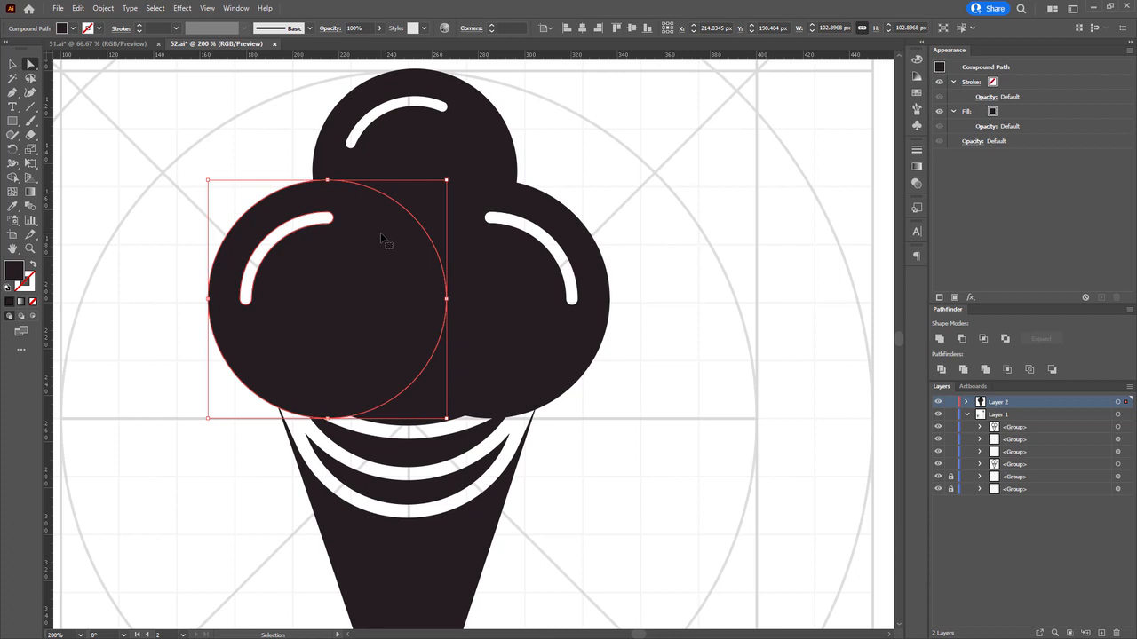
pyautogui.press('a')
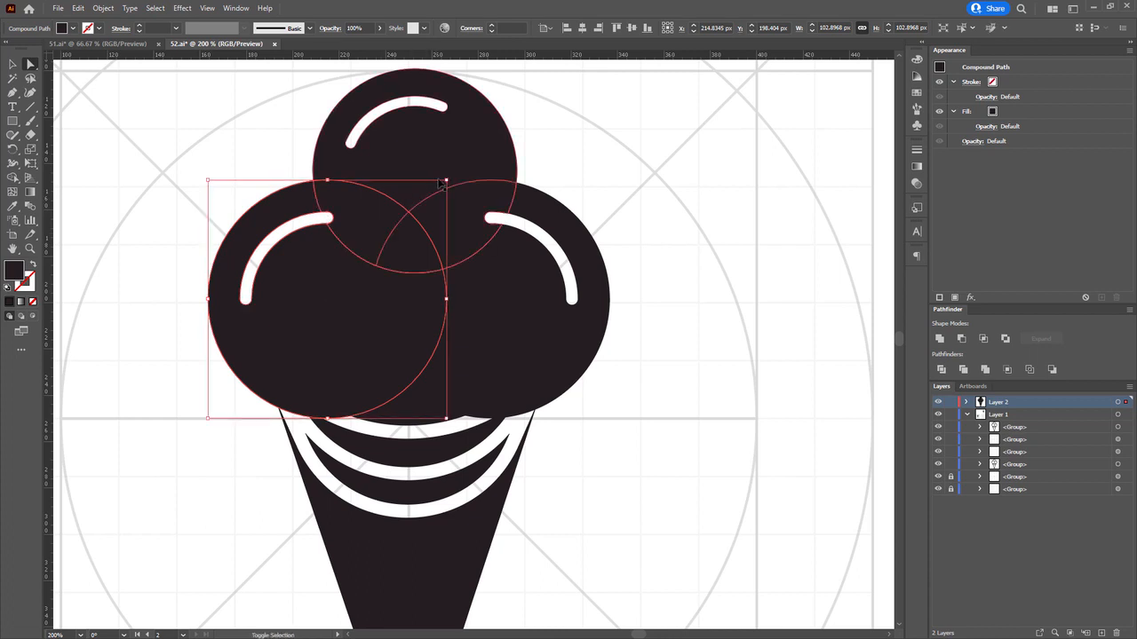
pyautogui.moveTo(448, 180); pyautogui.dragTo(460, 168)
# Isolate the enlarged left scoop's compound path, delete its highlight opening and leave isolation mode.
pyautogui.rightClick(425, 234)
pyautogui.click(504, 324)
pyautogui.scroll(4, 264, 229)
pyautogui.moveTo(173, 468); pyautogui.dragTo(235, 434)
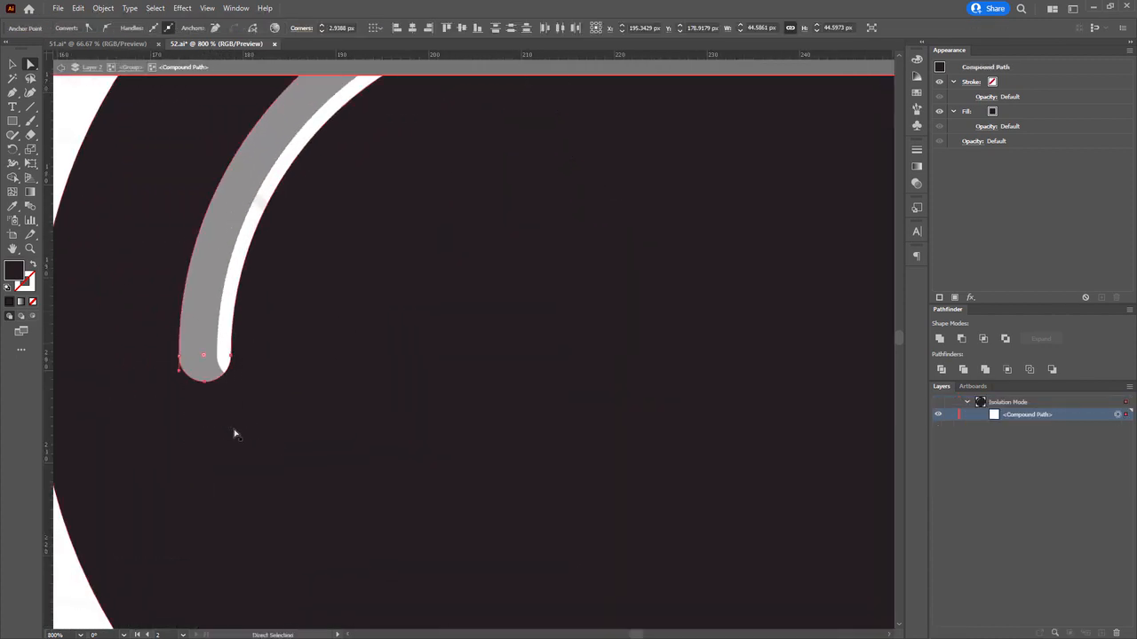
pyautogui.press('Delete')
pyautogui.press('Delete')
pyautogui.scroll(-2, 249, 410)
pyautogui.press('Escape')
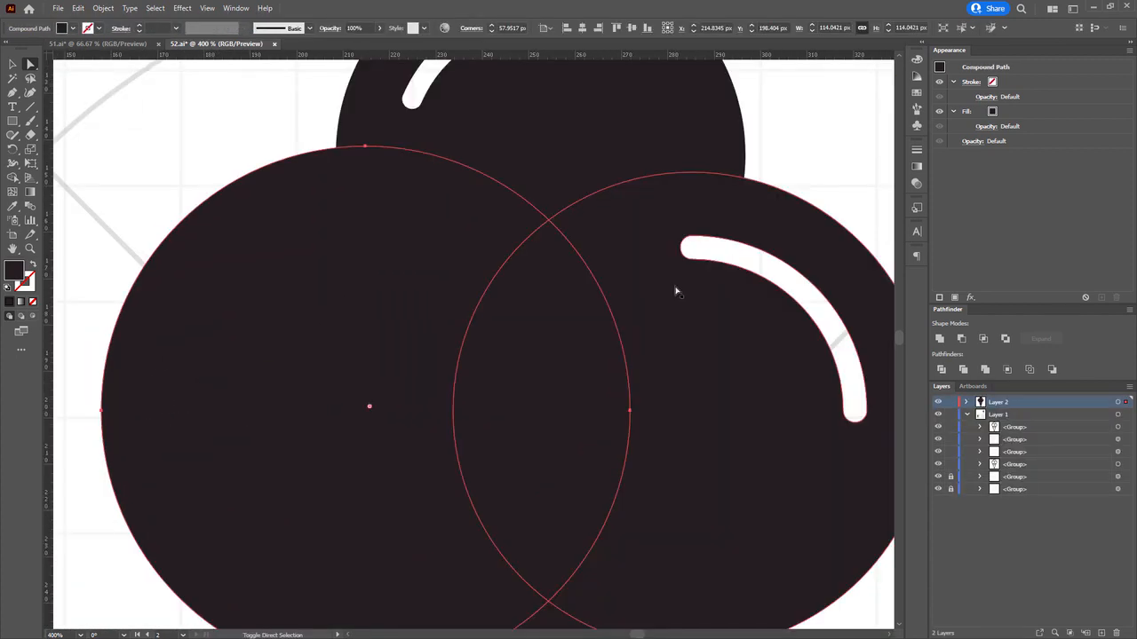
# Subtract the enlarged circle from the right scoop with Shape Builder to create a gap between the two lower scoops.
pyautogui.click(549, 258)
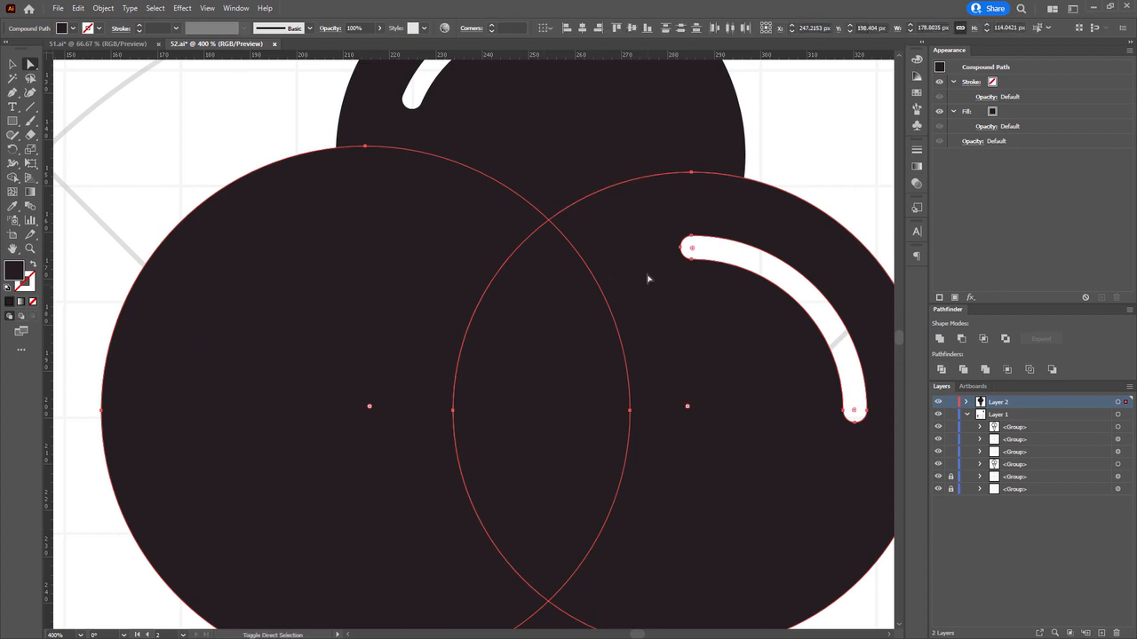
pyautogui.hotkey('shift', 'm')
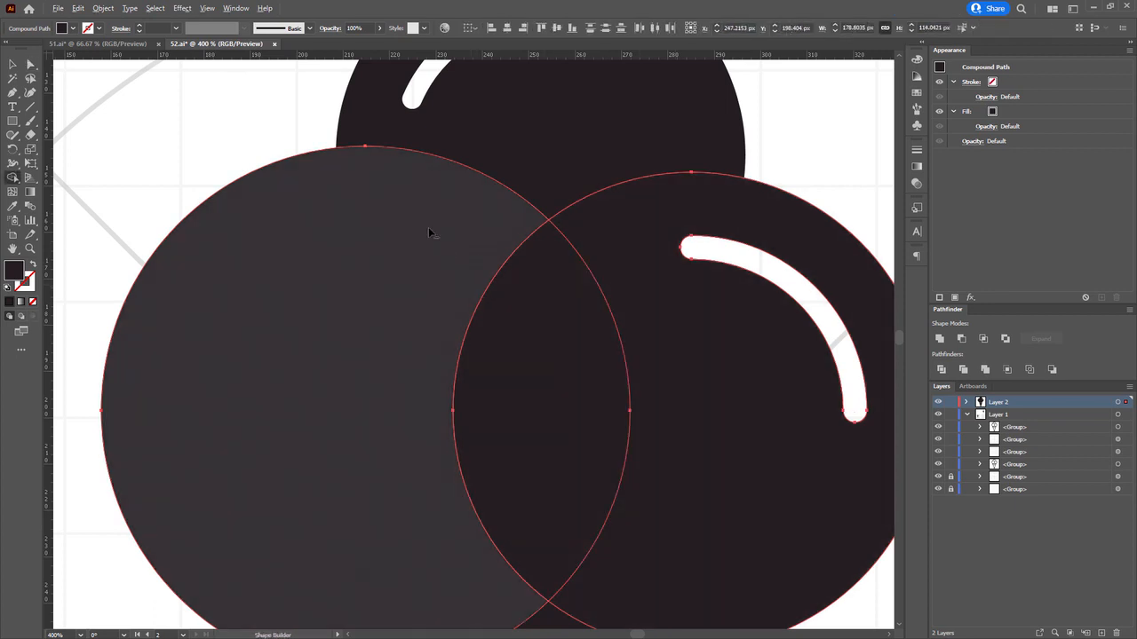
pyautogui.moveTo(430, 232); pyautogui.dragTo(561, 381)
pyautogui.press('a')
pyautogui.moveTo(572, 424)
pyautogui.mouseDown()
pyautogui.moveTo(529, 246)
pyautogui.moveTo(507, 332)
pyautogui.mouseUp()
pyautogui.moveTo(507, 190); pyautogui.dragTo(515, 351)
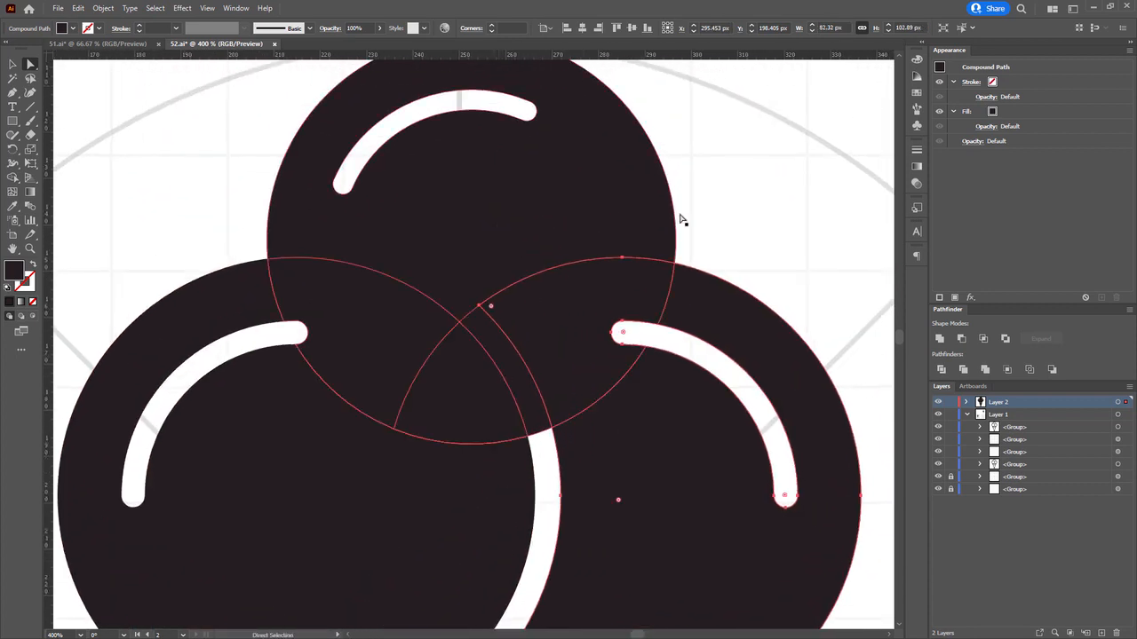
pyautogui.click(720, 213)
pyautogui.moveTo(720, 213); pyautogui.dragTo(705, 257)
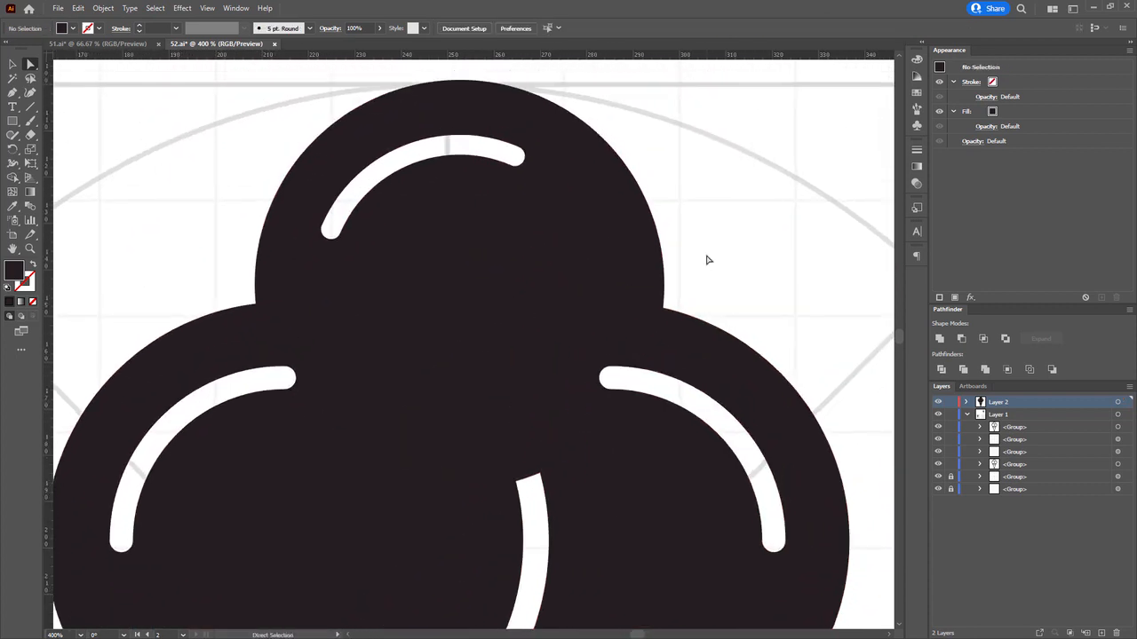
# Draw a circle slightly larger than the top scoop, centred on it, with the Ellipse tool.
pyautogui.click(435, 278)
pyautogui.moveTo(446, 320); pyautogui.dragTo(443, 292)
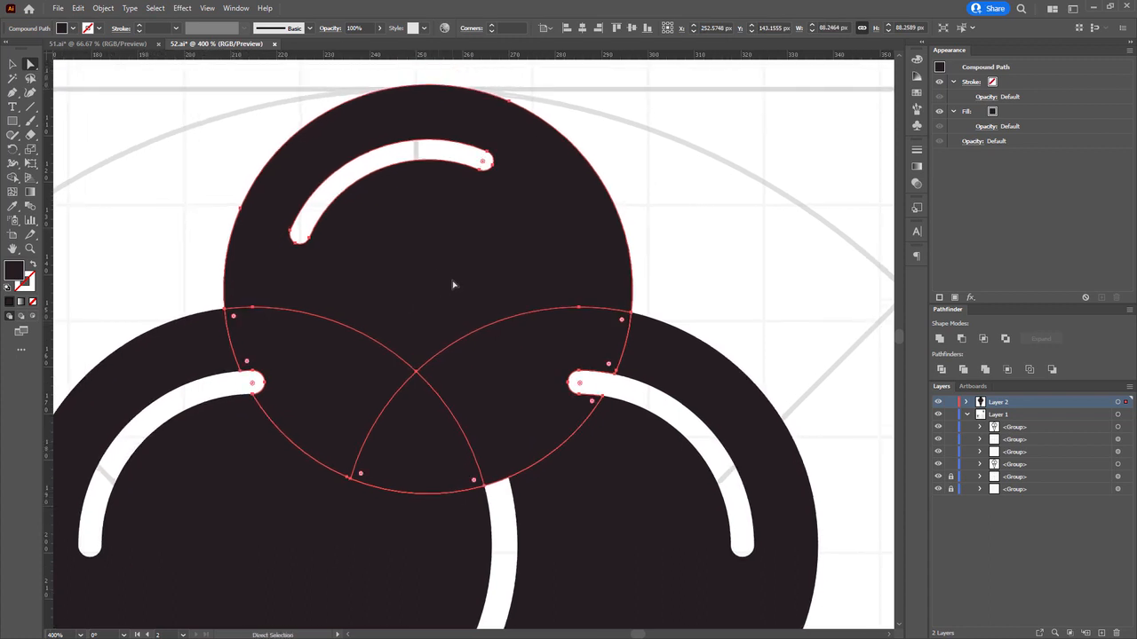
pyautogui.press('l')
pyautogui.moveTo(449, 289); pyautogui.dragTo(667, 388)
# Select the circle with both lower scoops and cut its area out of them using Shape Builder.
pyautogui.press('a')
pyautogui.keyDown('shift'); pyautogui.click(255, 469); pyautogui.keyUp('shift')
pyautogui.keyDown('shift'); pyautogui.click(648, 471); pyautogui.keyUp('shift')
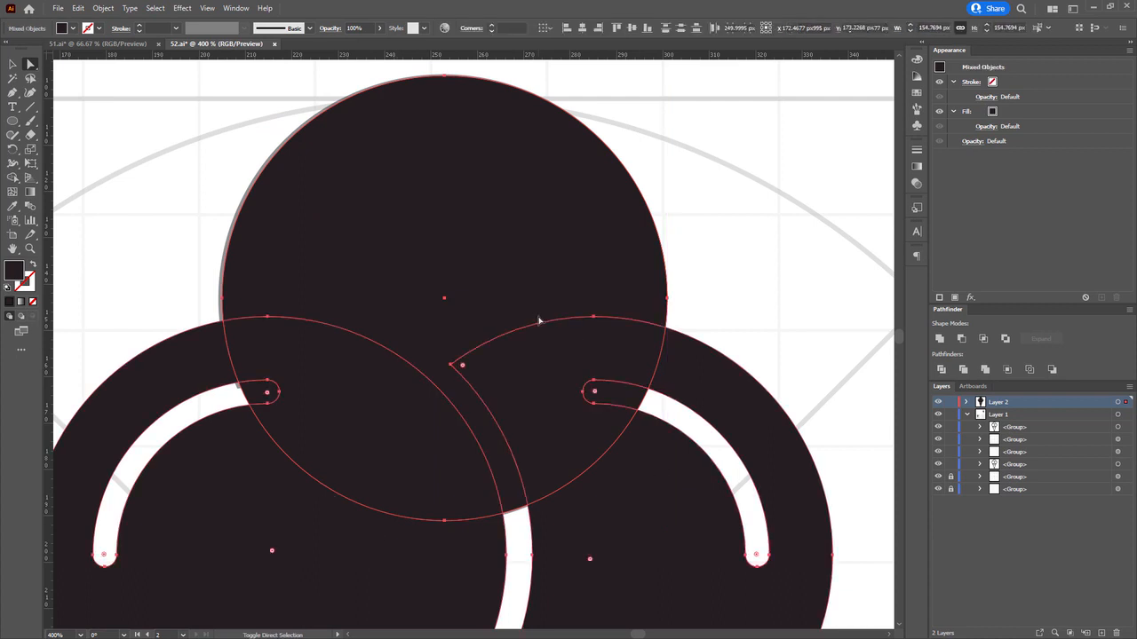
pyautogui.hotkey('shift', 'm')
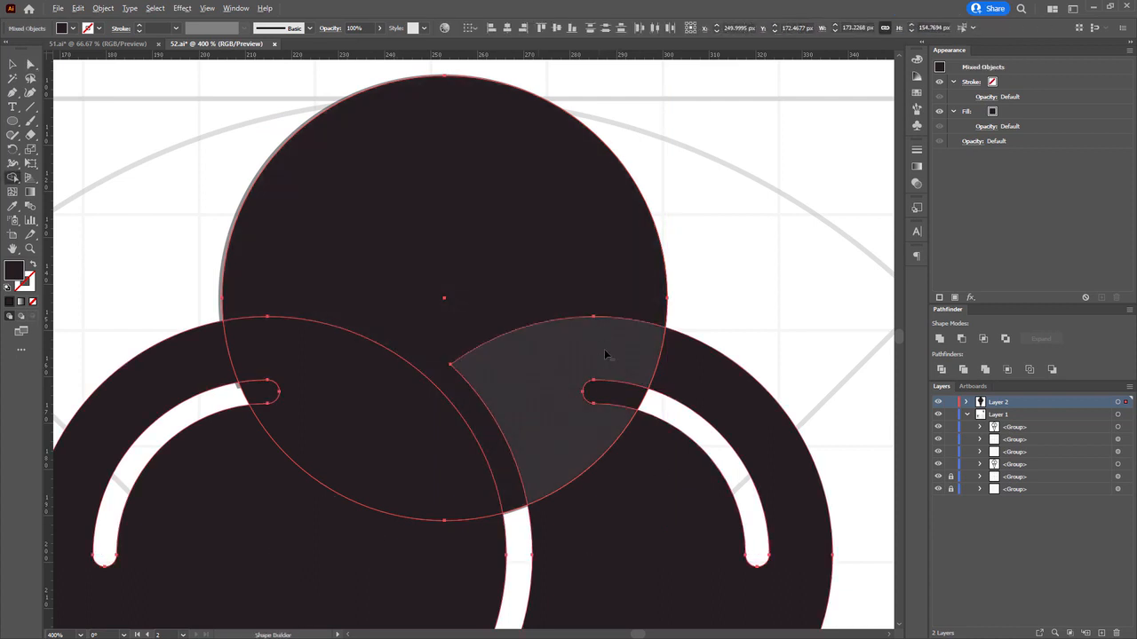
pyautogui.moveTo(622, 291)
pyautogui.mouseDown()
pyautogui.moveTo(625, 359)
pyautogui.moveTo(608, 416)
pyautogui.moveTo(494, 454)
pyautogui.moveTo(421, 456)
pyautogui.mouseUp()
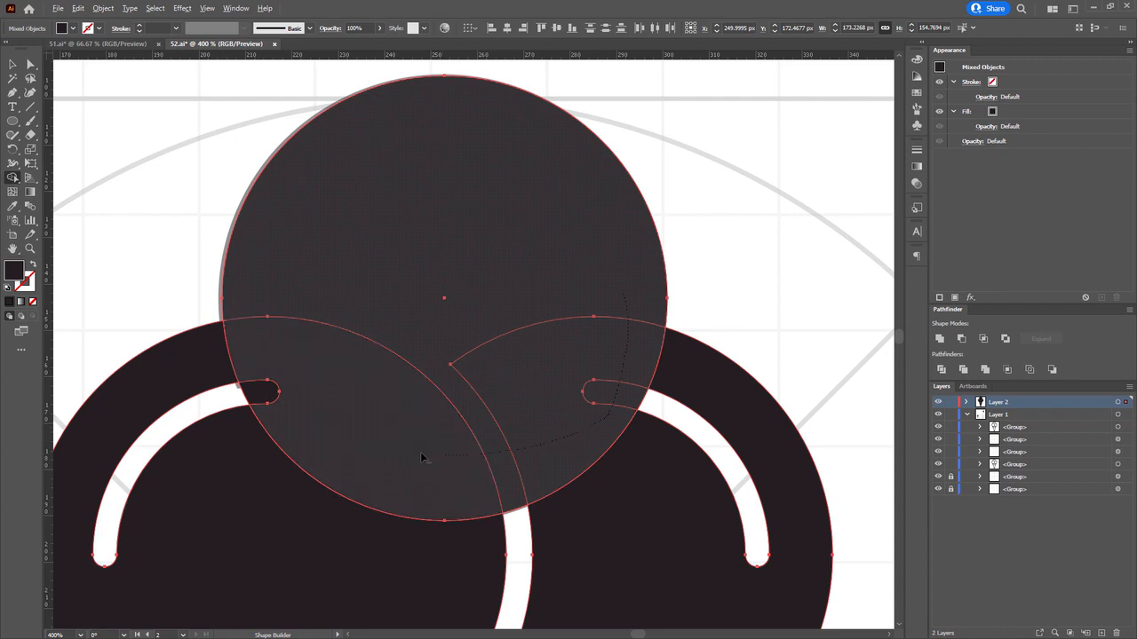
pyautogui.moveTo(304, 411); pyautogui.dragTo(265, 392)
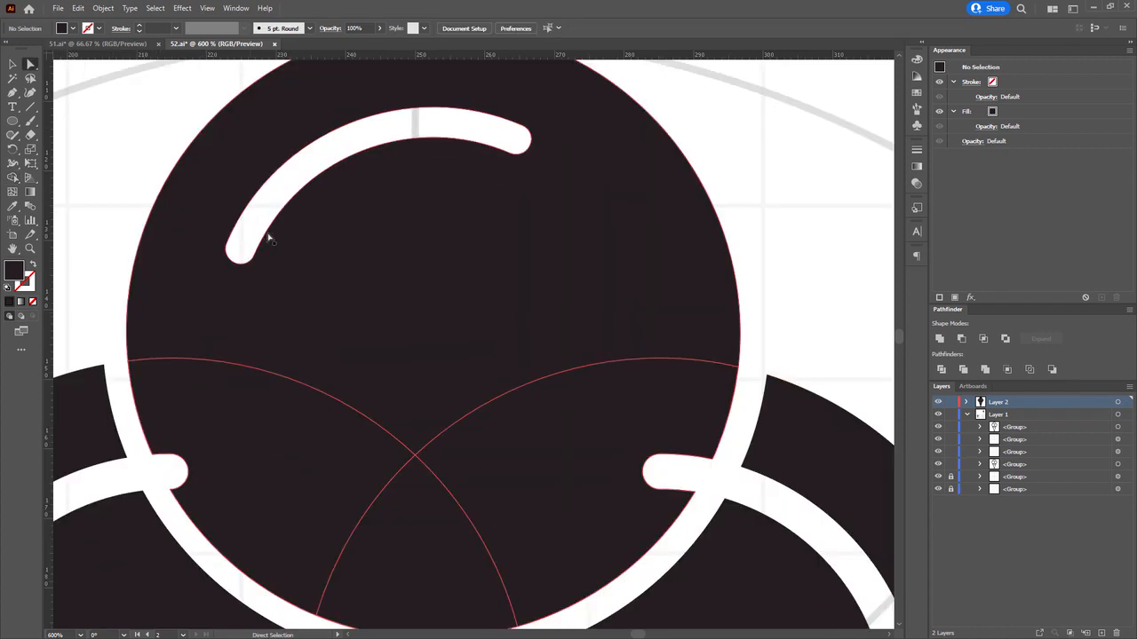
# Draw a circle about 88 px in diameter exactly over the top scoop with the Ellipse tool.
pyautogui.scroll(-4, 315, 286)
pyautogui.scroll(3, 334, 282)
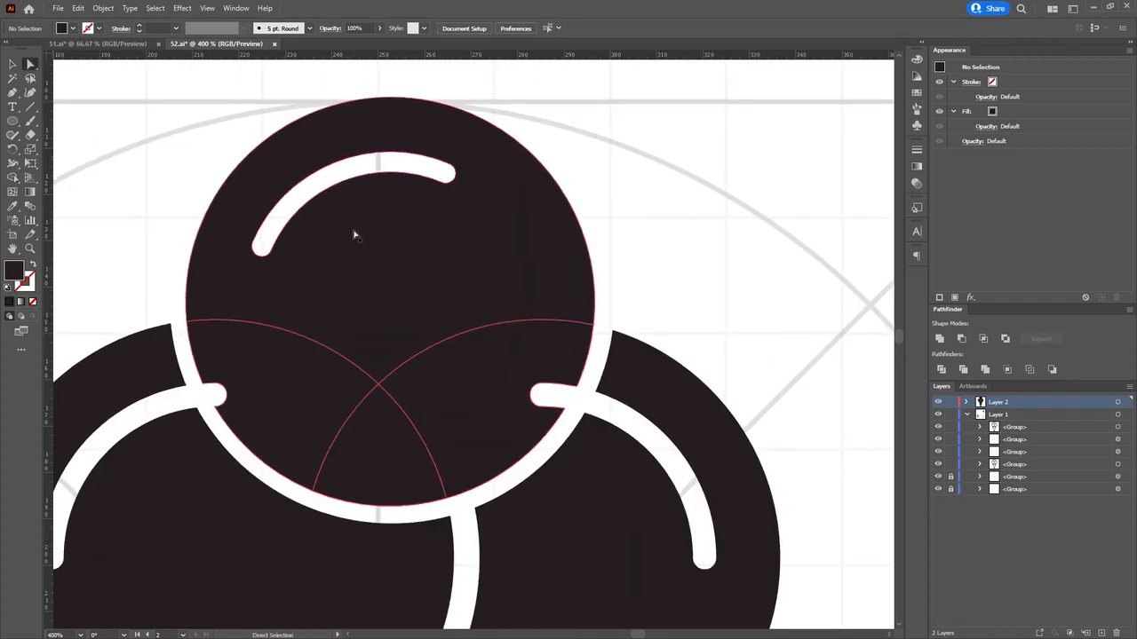
pyautogui.press('l')
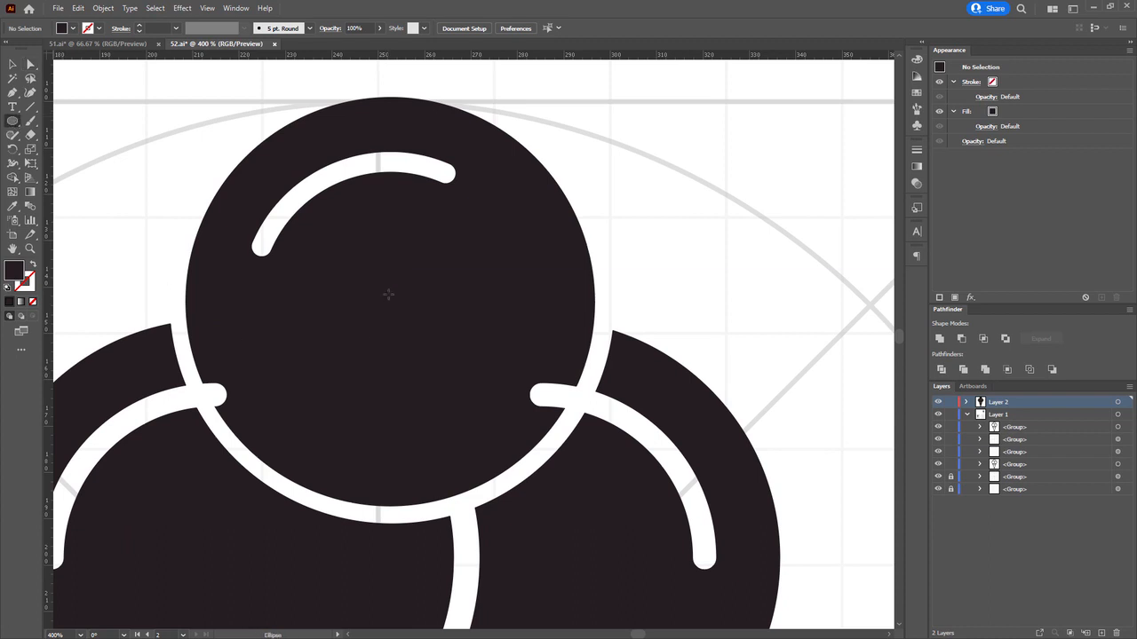
pyautogui.moveTo(389, 302); pyautogui.dragTo(242, 100)
pyautogui.moveTo(595, 507); pyautogui.dragTo(597, 509)
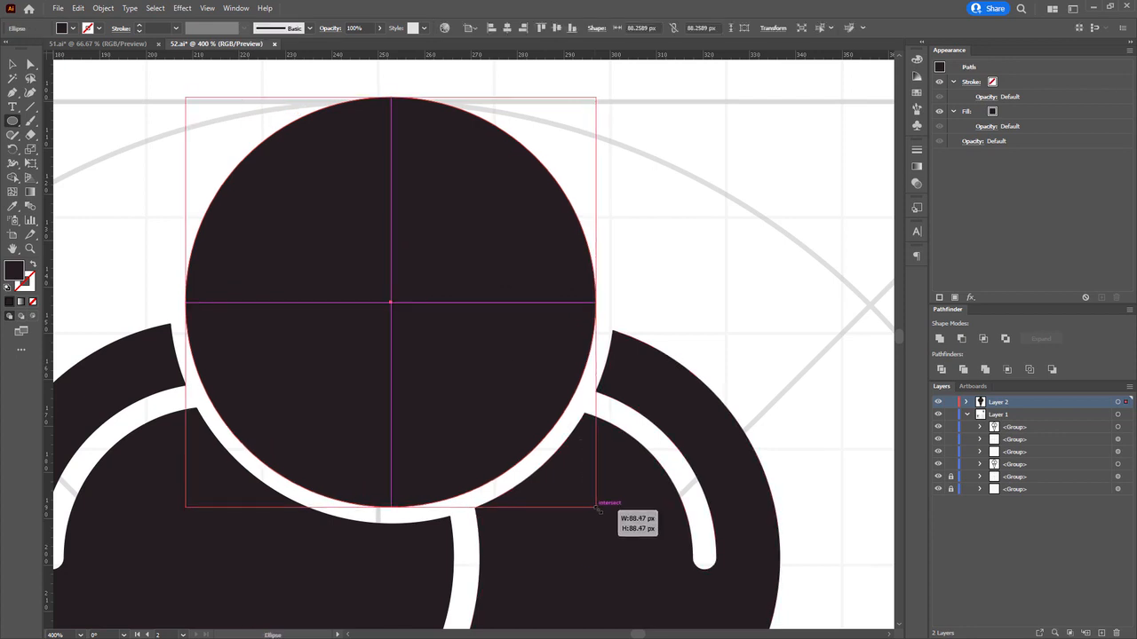
pyautogui.moveTo(455, 313); pyautogui.dragTo(503, 320)
# Move the new circle behind the artwork and isolate the top scoop's compound path.
pyautogui.press('a')
pyautogui.hotkey('ctrl', 'x')
pyautogui.hotkey('ctrl', 'b')
pyautogui.rightClick(392, 216)
pyautogui.click(444, 299)
# Delete the top scoop's old notched outline, keeping only its highlight arc, and leave isolation mode.
pyautogui.moveTo(456, 168); pyautogui.dragTo(453, 241)
pyautogui.moveTo(506, 137); pyautogui.dragTo(536, 209)
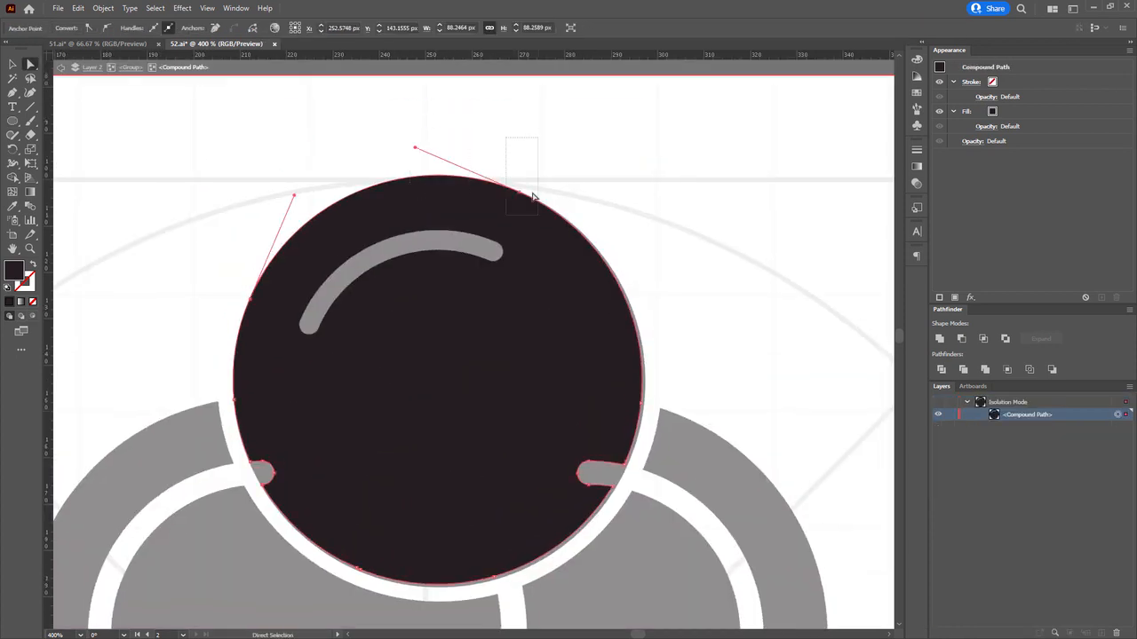
pyautogui.press('Delete')
pyautogui.press('Delete')
pyautogui.click(456, 513)
pyautogui.keyDown('shift'); pyautogui.click(510, 489); pyautogui.keyUp('shift')
pyautogui.press('Delete')
pyautogui.press('Escape')
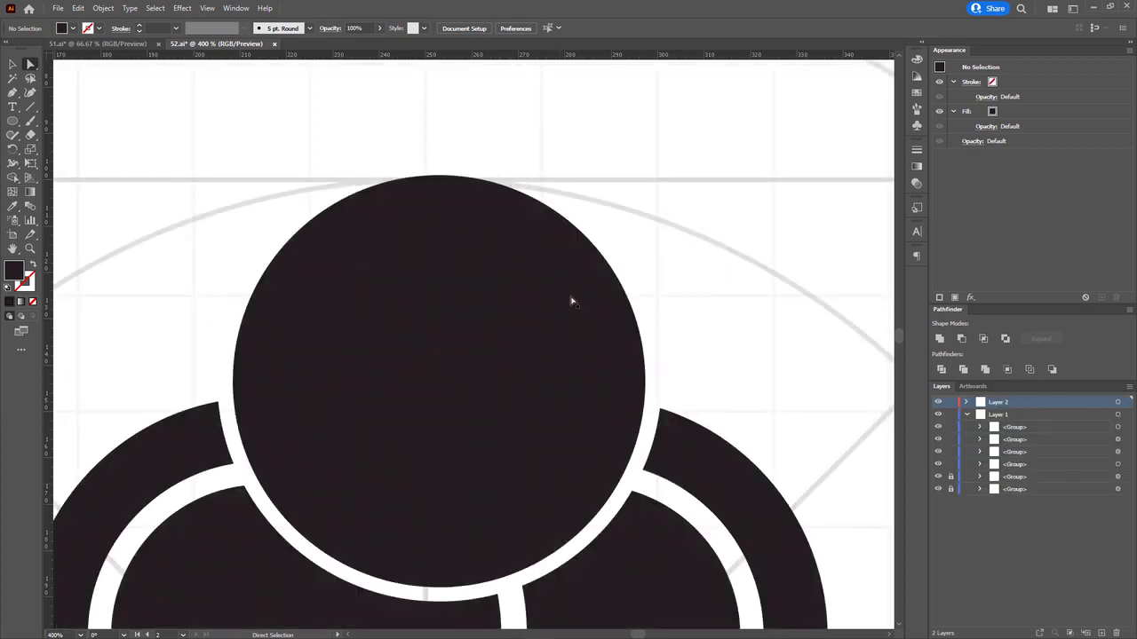
# Cut the highlight arc out of the new top scoop circle with Shape Builder.
pyautogui.click(456, 314)
pyautogui.hotkey('shift', 'm')
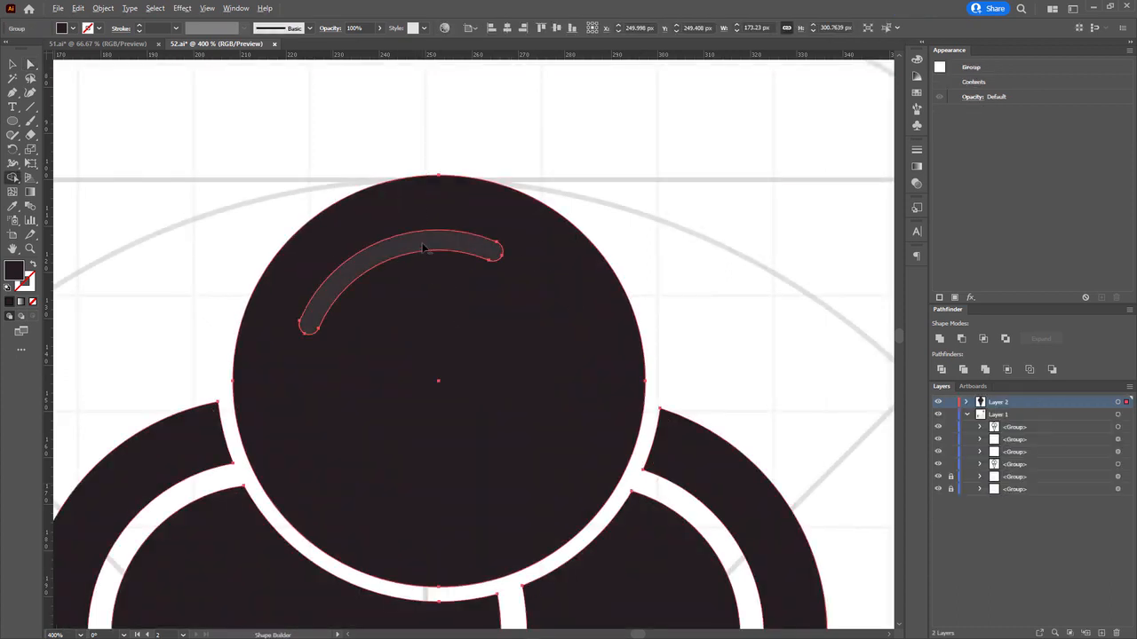
pyautogui.keyDown('alt'); pyautogui.click(390, 249); pyautogui.keyUp('alt')
pyautogui.press('a')
pyautogui.click(690, 233)
pyautogui.scroll(-3, 690, 232)
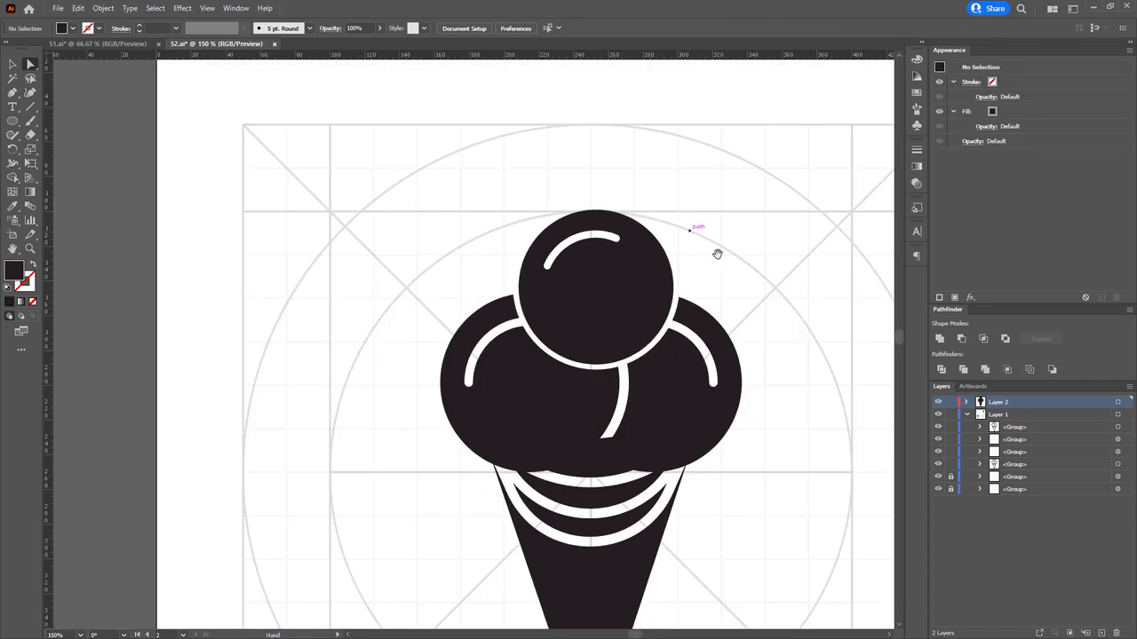
pyautogui.moveTo(718, 254); pyautogui.dragTo(538, 199)
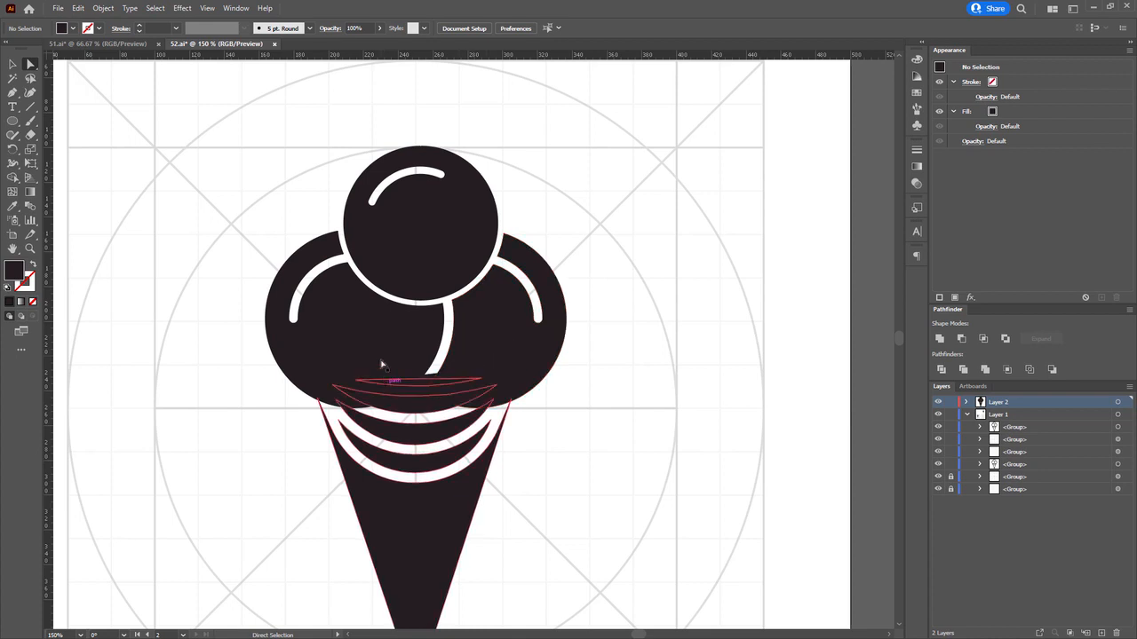
# Apply Offset Path of 5 px to the compound path of the two lower scoops.
pyautogui.click(500, 368)
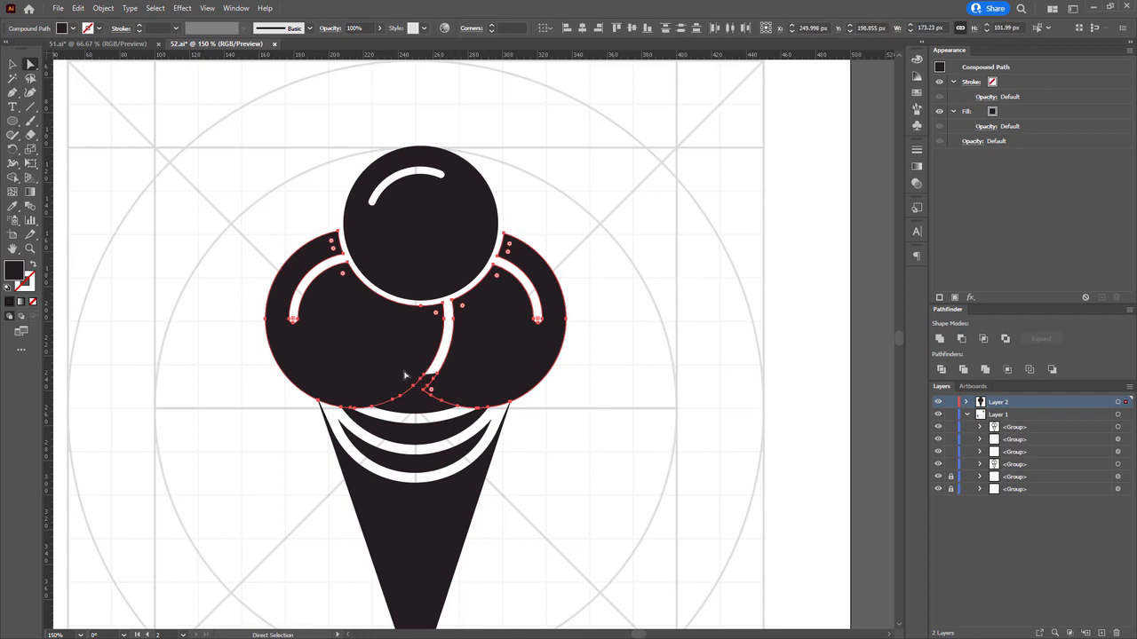
pyautogui.scroll(1, 400, 378)
pyautogui.click(103, 8)
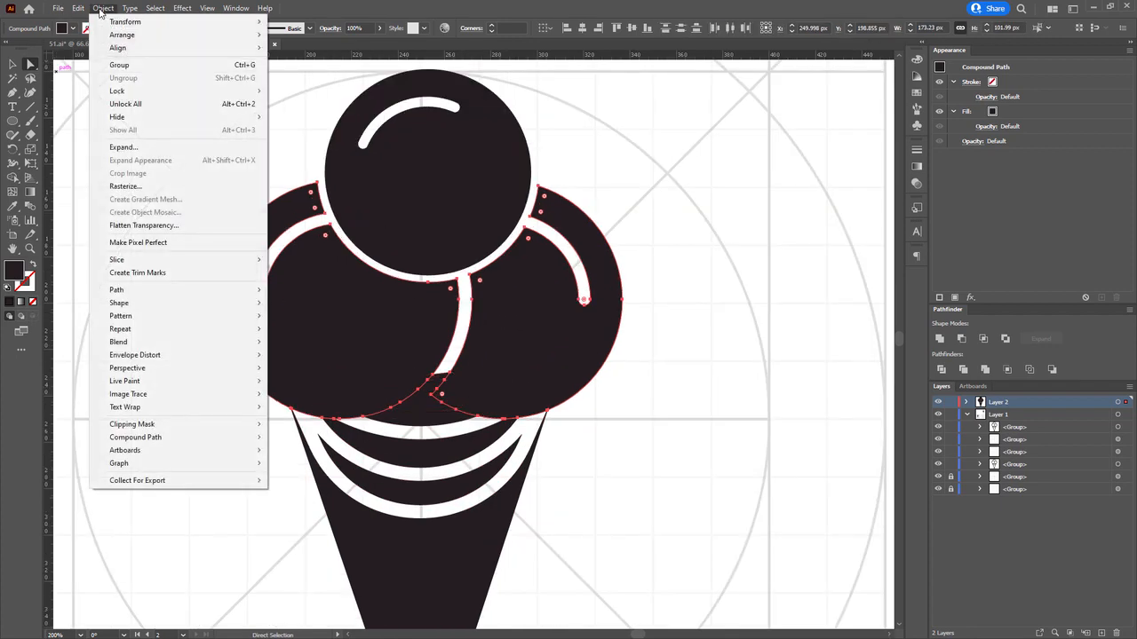
pyautogui.moveTo(163, 294)
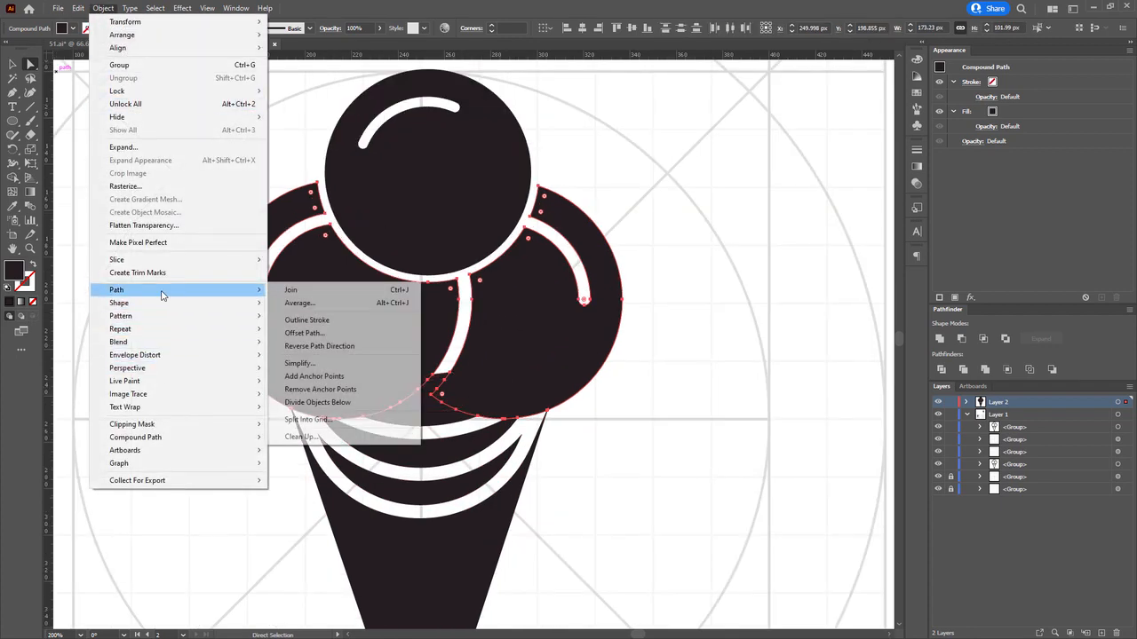
pyautogui.click(343, 334)
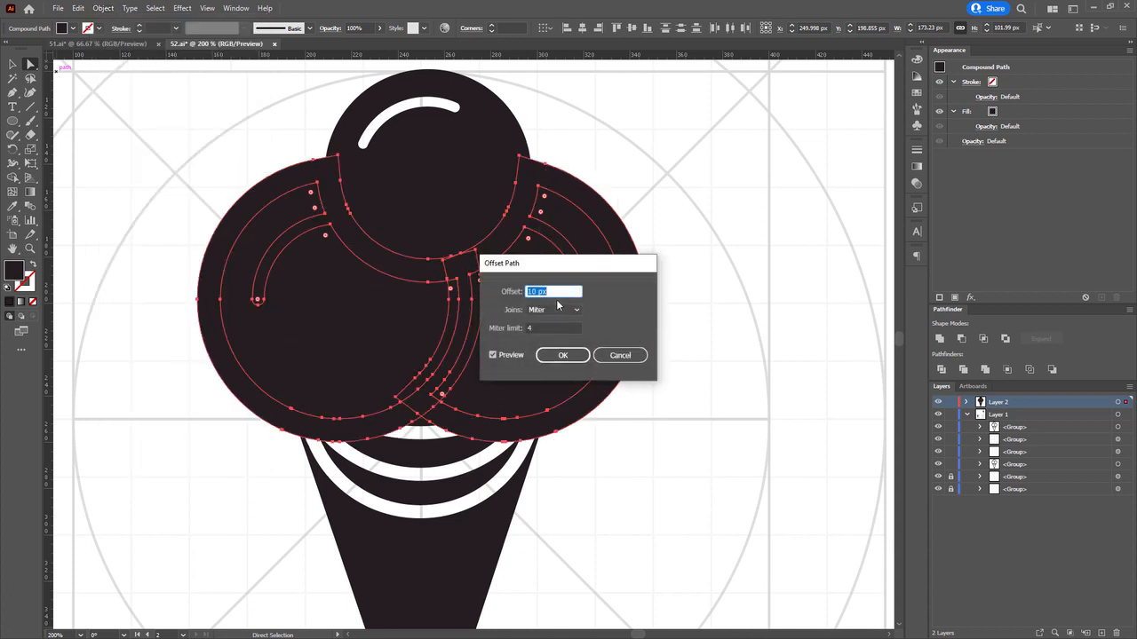
pyautogui.write('5')
pyautogui.click(573, 356)
# Unite the offset outlines of the two lower scoops into a single shape.
pyautogui.moveTo(458, 442); pyautogui.dragTo(480, 376)
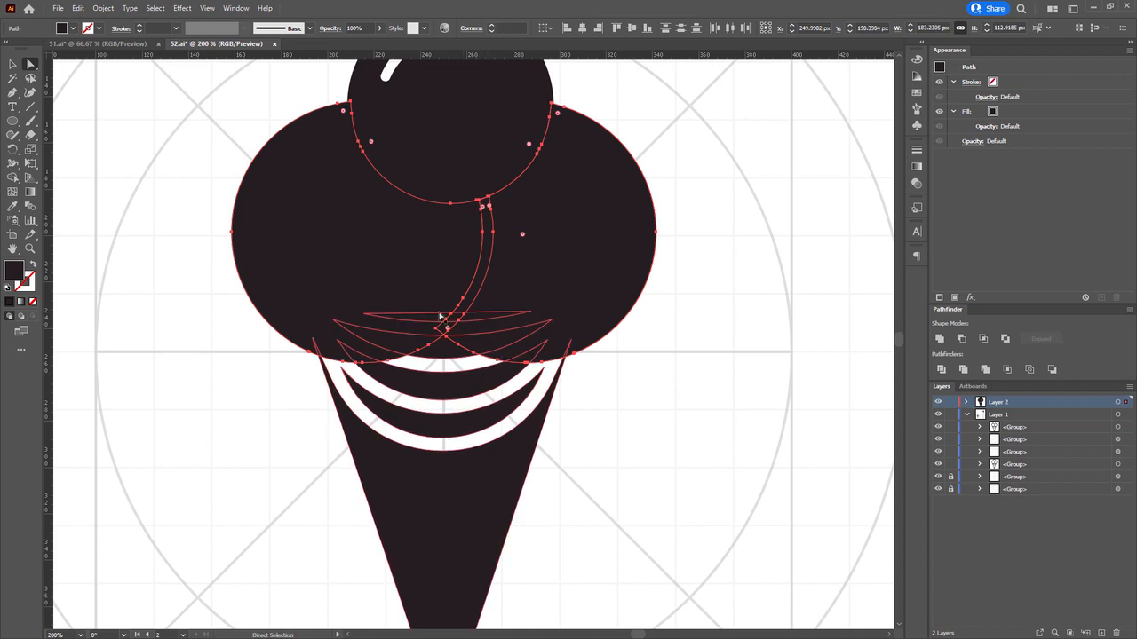
pyautogui.press('Delete')
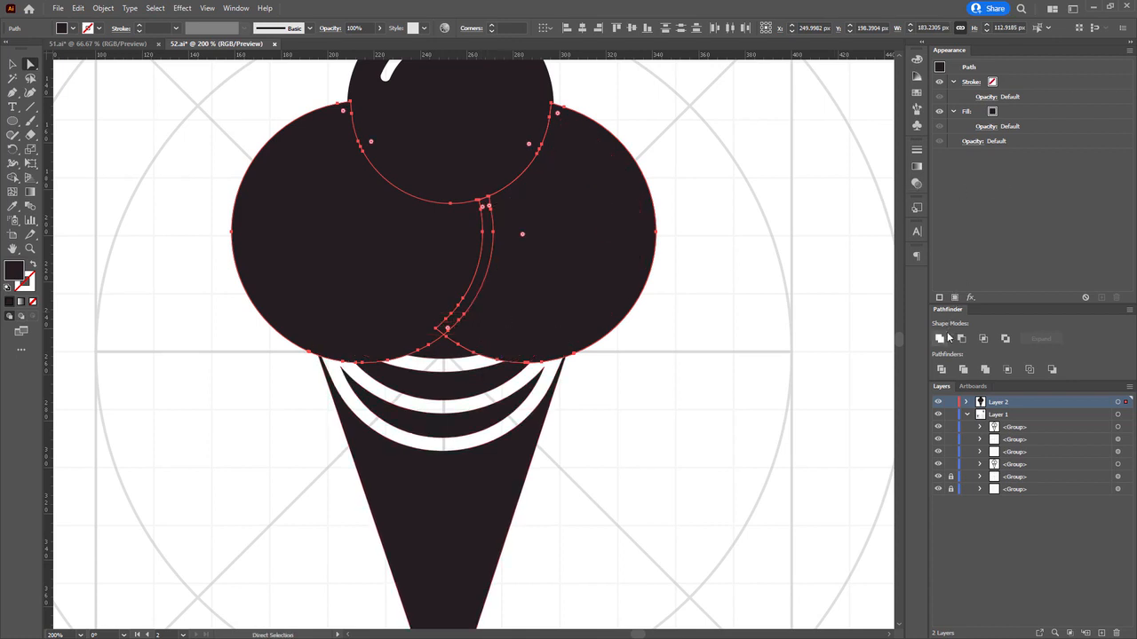
pyautogui.click(939, 338)
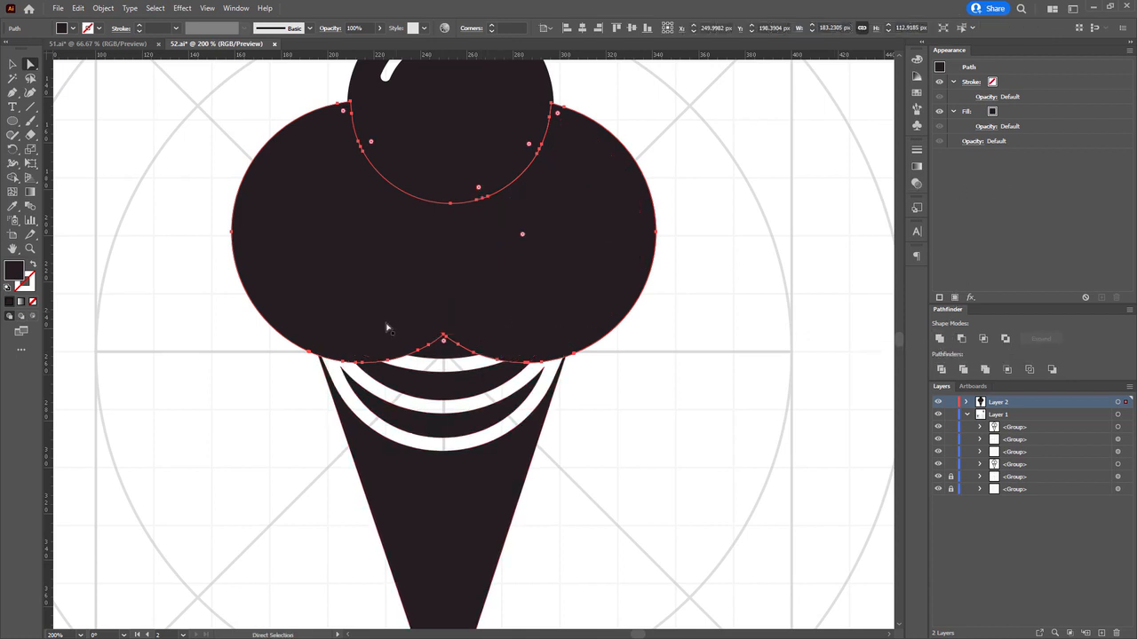
# Place a spare copy of the striped cone below the artboard.
pyautogui.keyDown('alt'); pyautogui.click(433, 493); pyautogui.keyUp('alt')
pyautogui.keyDown('alt'); pyautogui.click(433, 493); pyautogui.keyUp('alt')
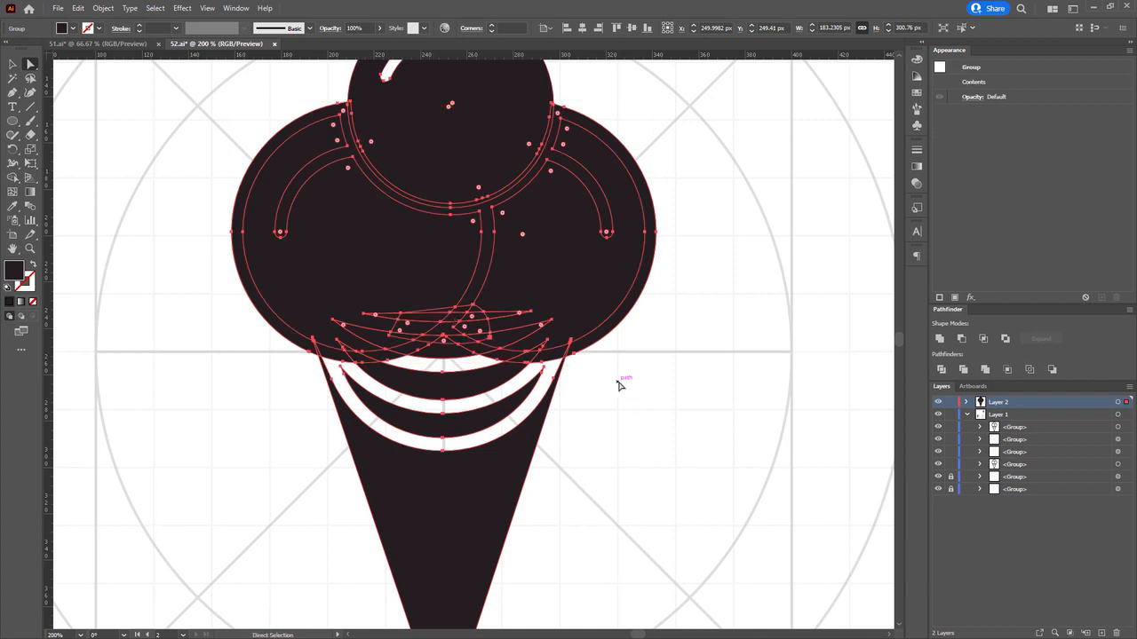
pyautogui.keyDown('alt'); pyautogui.click(619, 384); pyautogui.keyUp('alt')
pyautogui.scroll(-3, 619, 385)
pyautogui.moveTo(561, 429); pyautogui.dragTo(329, 418)
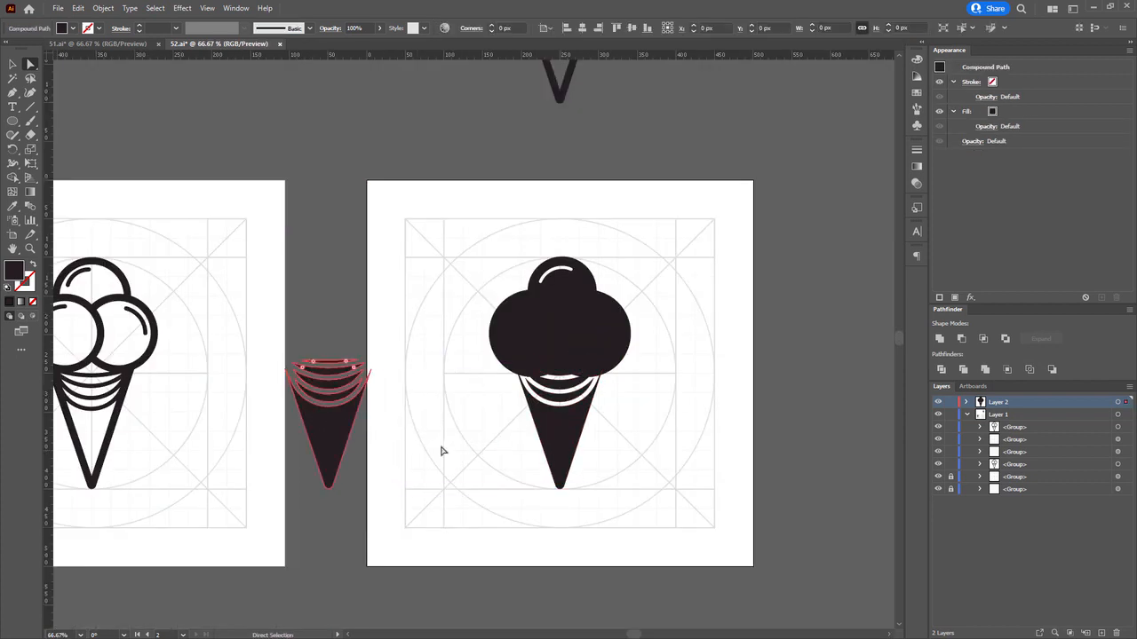
pyautogui.moveTo(442, 450); pyautogui.dragTo(361, 261)
pyautogui.hotkey('ctrl', 'z')
pyautogui.moveTo(488, 242); pyautogui.dragTo(476, 534)
# Isolate the group holding the striped cone and the united offset shape, and select everything in it.
pyautogui.scroll(5, 466, 142)
pyautogui.moveTo(345, 424); pyautogui.dragTo(270, 206)
pyautogui.keyDown('ctrl'); pyautogui.click(485, 273); pyautogui.keyUp('ctrl')
pyautogui.moveTo(525, 227); pyautogui.dragTo(503, 346)
pyautogui.doubleClick(516, 315)
pyautogui.scroll(-1, 510, 310)
pyautogui.doubleClick(504, 300)
pyautogui.click(578, 277)
pyautogui.hotkey('ctrl', 'a')
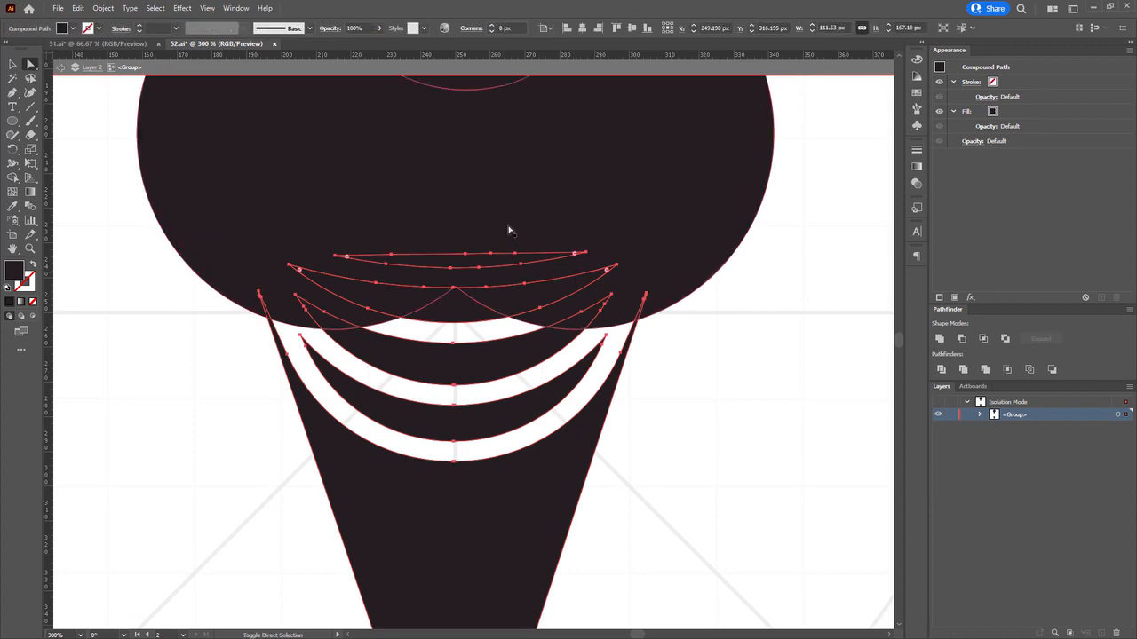
# Remove the offset scoop shape and the cone stripes it covers with Shape Builder.
pyautogui.scroll(3, 665, 317)
pyautogui.hotkey('shift', 'm')
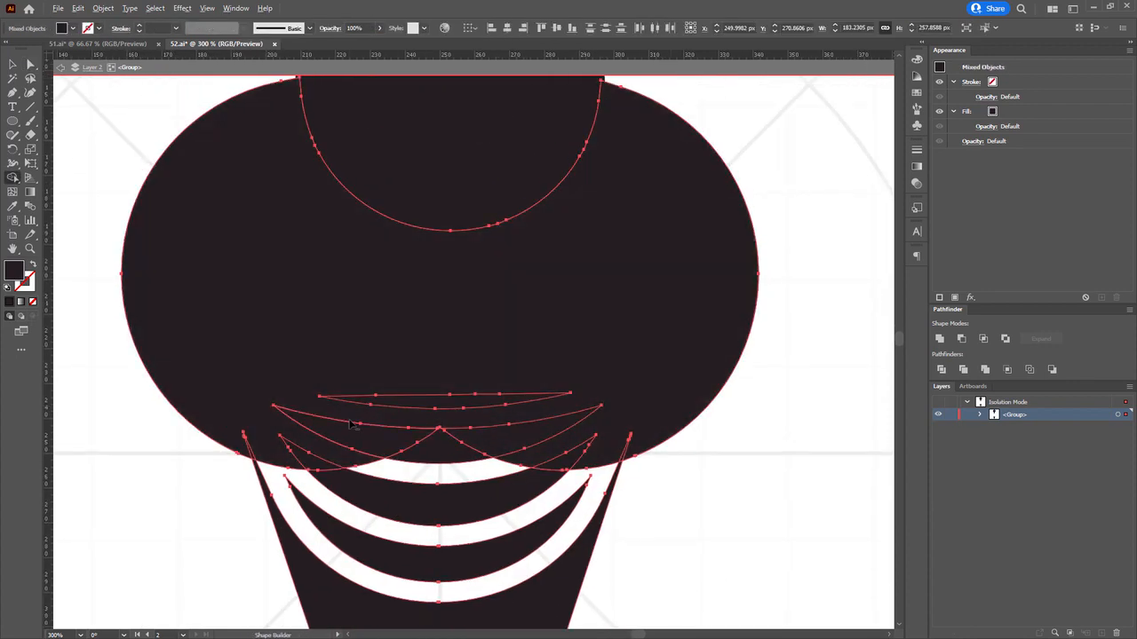
pyautogui.scroll(2, 352, 421)
pyautogui.moveTo(351, 422); pyautogui.dragTo(369, 371)
pyautogui.moveTo(521, 265)
pyautogui.mouseDown()
pyautogui.moveTo(427, 361)
pyautogui.moveTo(312, 421)
pyautogui.moveTo(214, 435)
pyautogui.moveTo(149, 418)
pyautogui.mouseUp()
pyautogui.moveTo(596, 432); pyautogui.dragTo(369, 369)
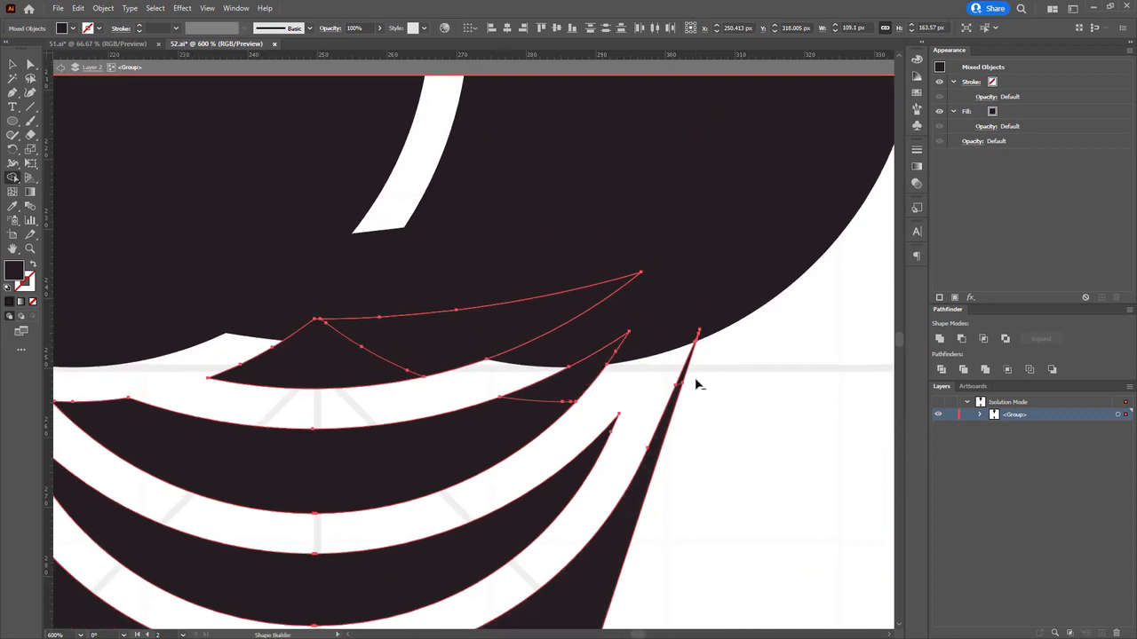
# Remove the remaining stripe fragments and the cone's overlapping upper tip beneath the scoops with Shape Builder.
pyautogui.moveTo(695, 383)
pyautogui.mouseDown()
pyautogui.moveTo(653, 364)
pyautogui.moveTo(587, 377)
pyautogui.mouseUp()
pyautogui.moveTo(563, 330); pyautogui.dragTo(511, 316)
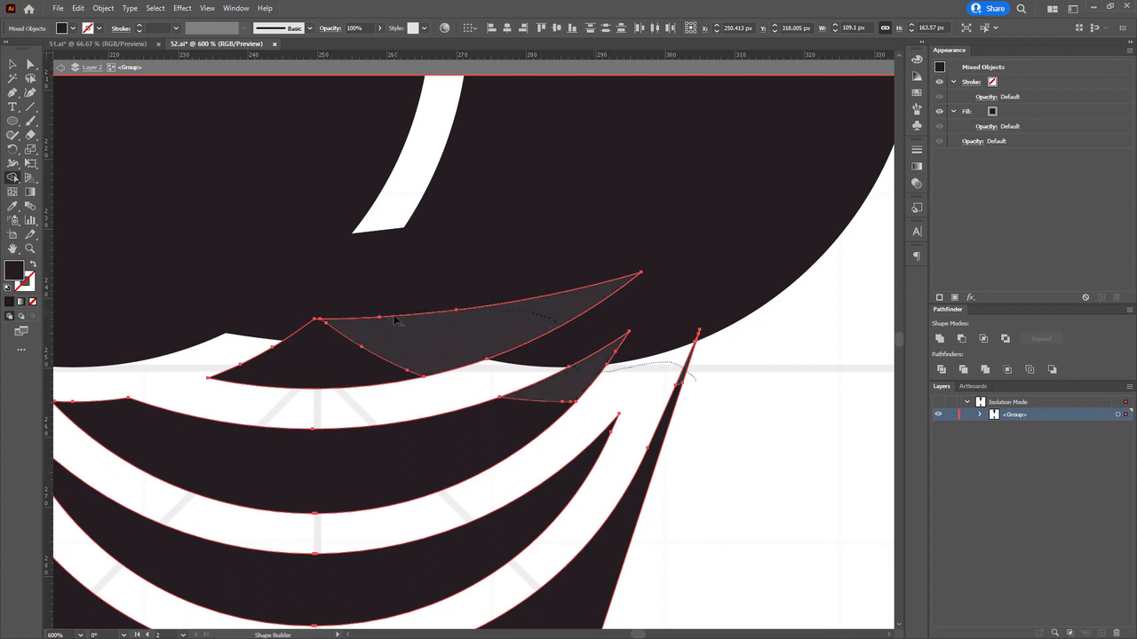
pyautogui.moveTo(391, 322); pyautogui.dragTo(391, 323)
pyautogui.keyDown('alt'); pyautogui.click(364, 367); pyautogui.keyUp('alt')
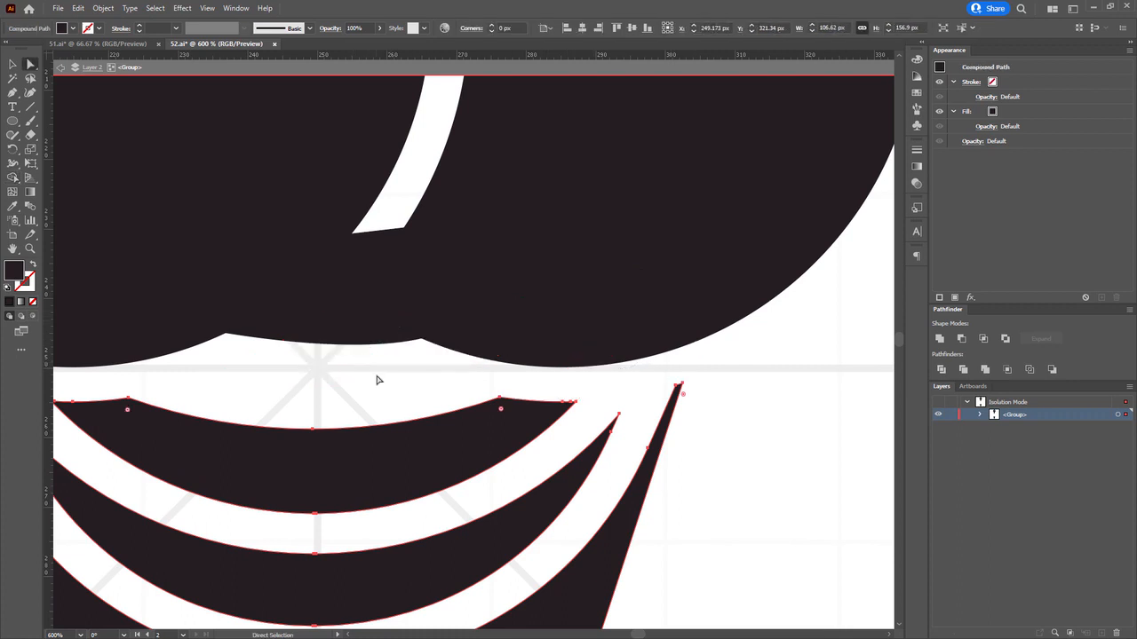
# Leave isolation mode and delete the leftover patch covering the lower end of the gap between the two lower scoops.
pyautogui.press('a')
pyautogui.doubleClick(388, 387)
pyautogui.click(368, 299)
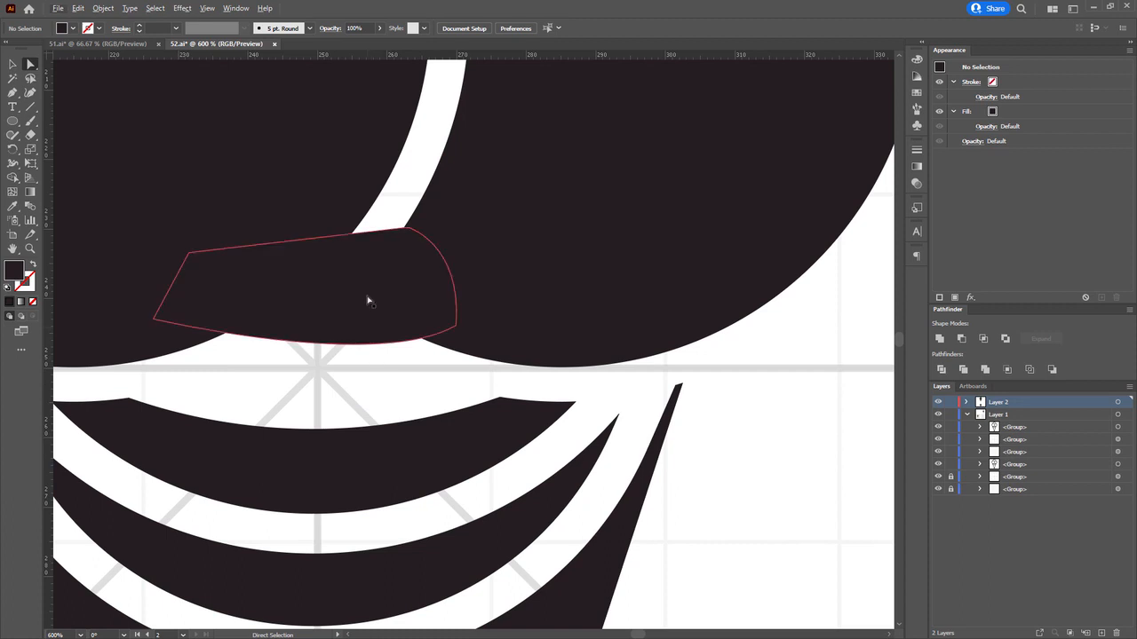
pyautogui.press('Delete')
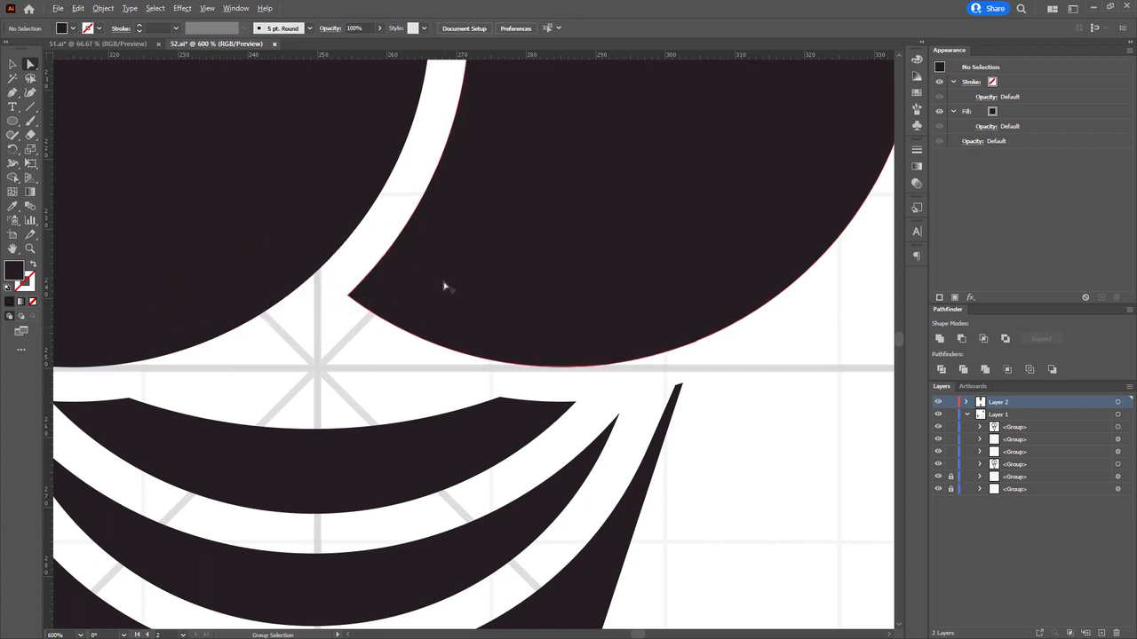
pyautogui.keyDown('alt'); pyautogui.scroll(-3, 444, 286); pyautogui.keyUp('alt')
pyautogui.moveTo(404, 282); pyautogui.dragTo(480, 316)
pyautogui.keyDown('alt'); pyautogui.scroll(-2, 481, 315); pyautogui.keyUp('alt')
pyautogui.moveTo(382, 211); pyautogui.dragTo(358, 192)
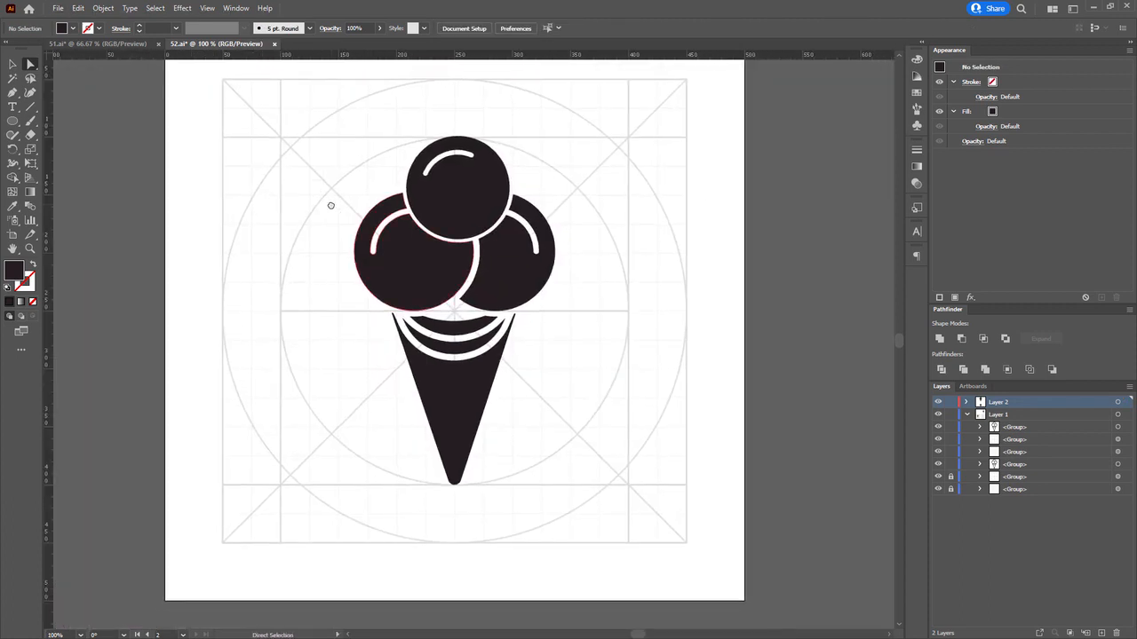
pyautogui.press('v')
pyautogui.moveTo(271, 100); pyautogui.dragTo(643, 527)
pyautogui.press('a')
pyautogui.moveTo(606, 391); pyautogui.dragTo(544, 423)
pyautogui.click(570, 412)
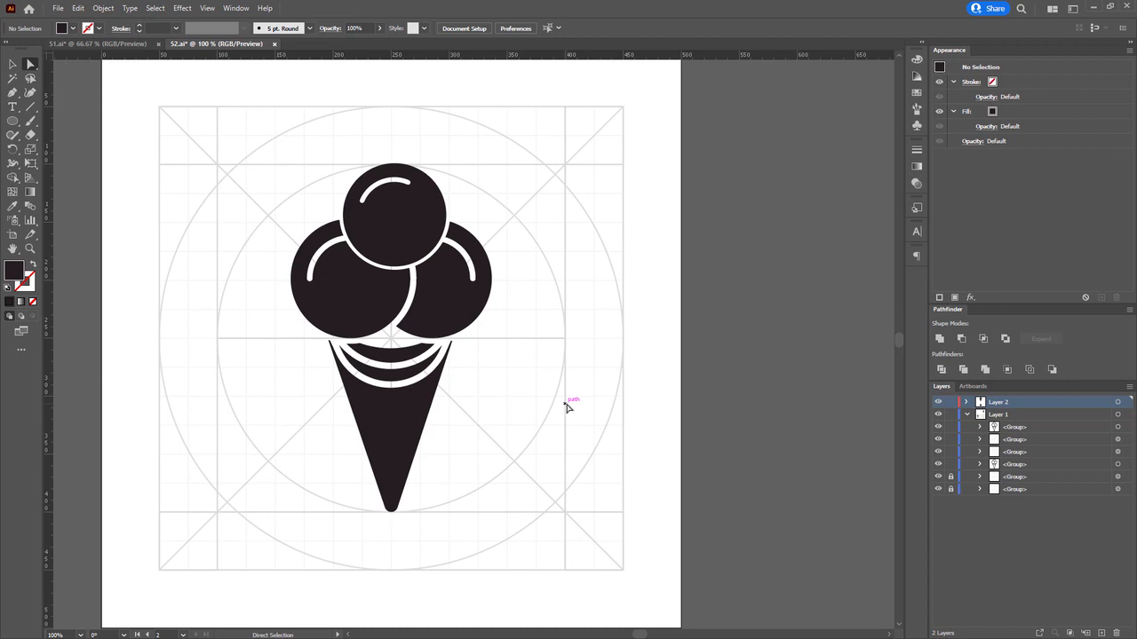
pyautogui.moveTo(569, 406); pyautogui.dragTo(598, 400)
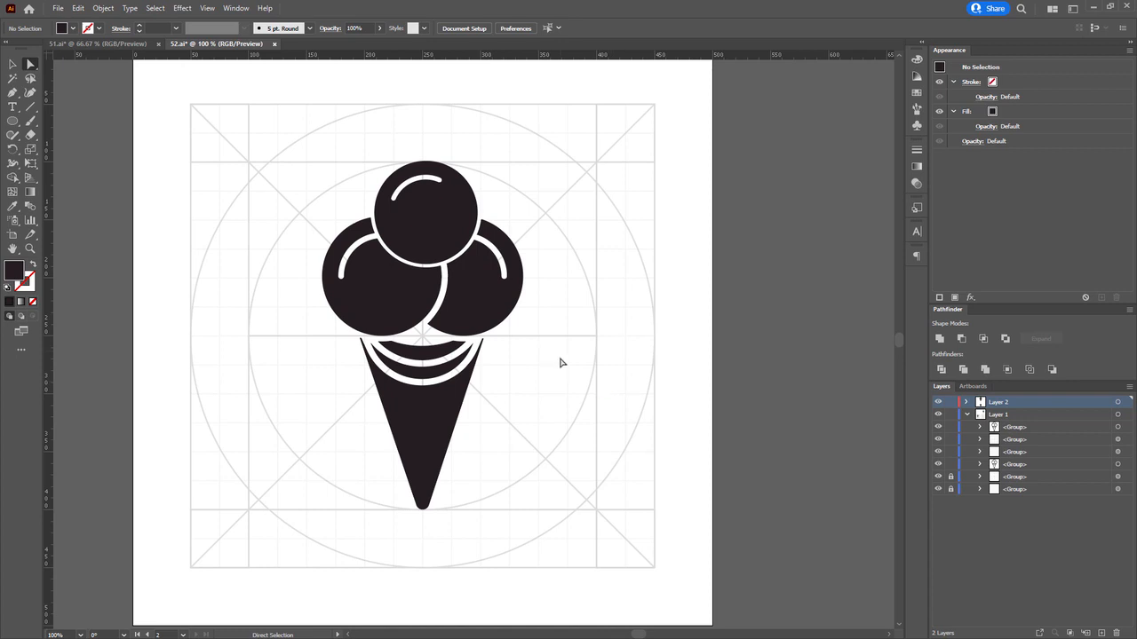
# Duplicate the artboard with the solid ice cream icon and its grid, placing the copy beside the original.
pyautogui.scroll(-1, 560, 363)
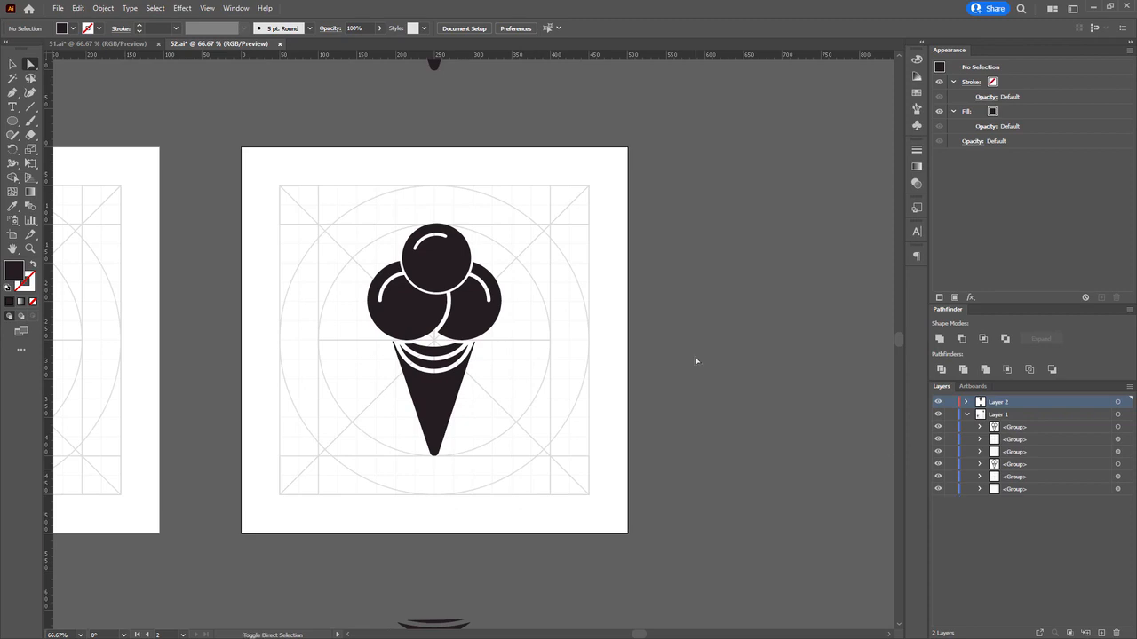
pyautogui.hotkey('shift', 'o')
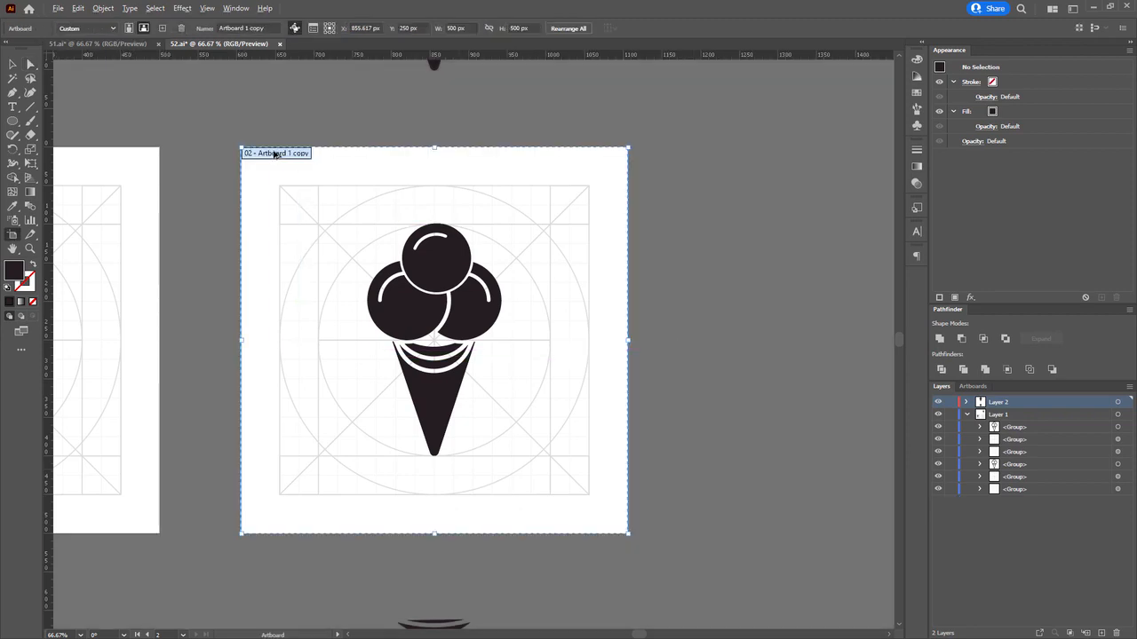
pyautogui.moveTo(295, 168); pyautogui.dragTo(778, 168)
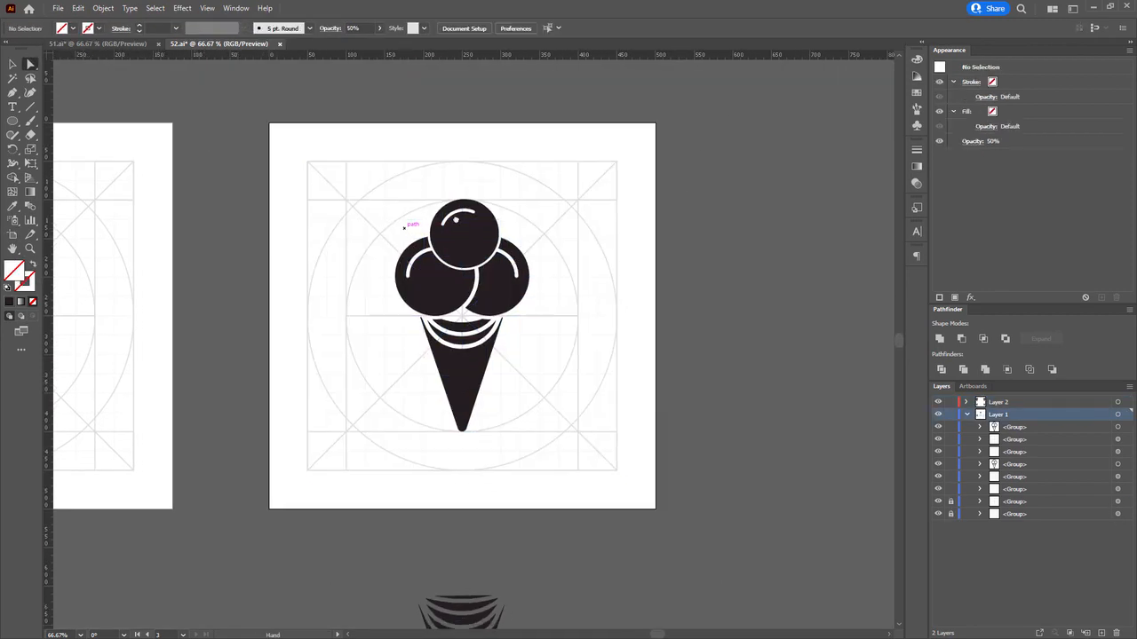
pyautogui.moveTo(431, 257); pyautogui.dragTo(432, 257)
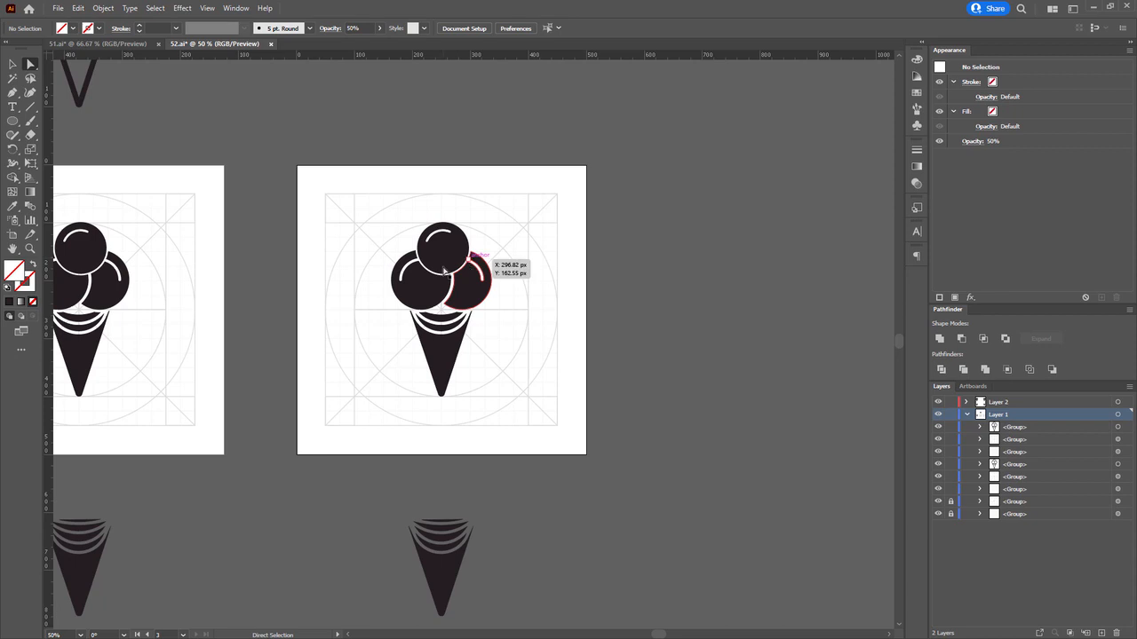
pyautogui.hotkey('ctrl', '1')
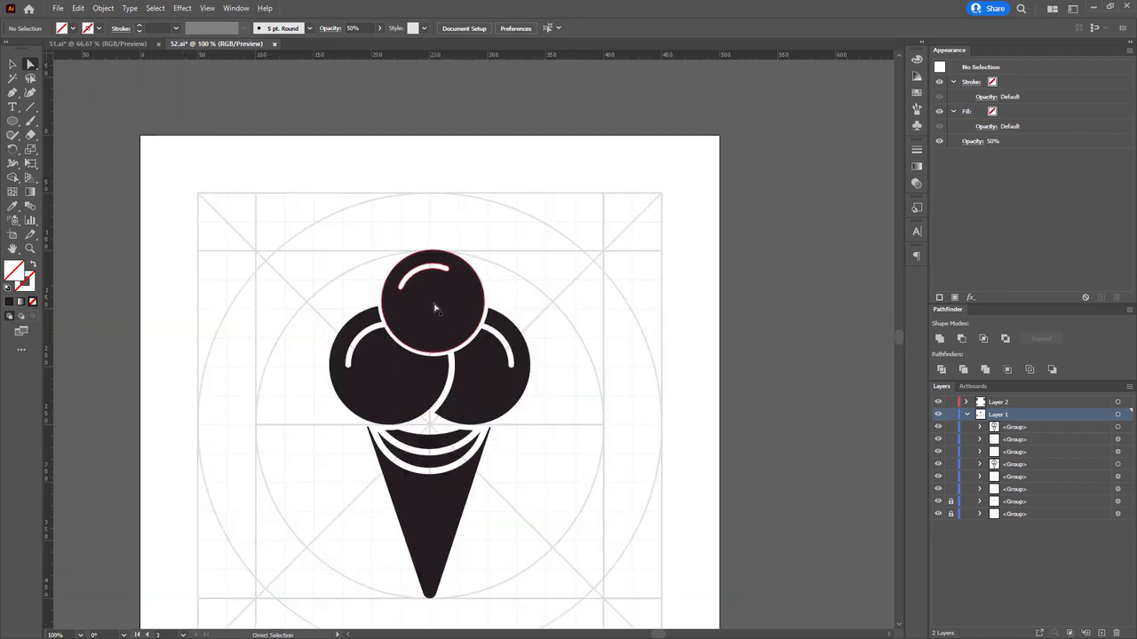
# Fill the top scoop with a red swatch and adjust the fill to a lighter coral red.
pyautogui.click(435, 308)
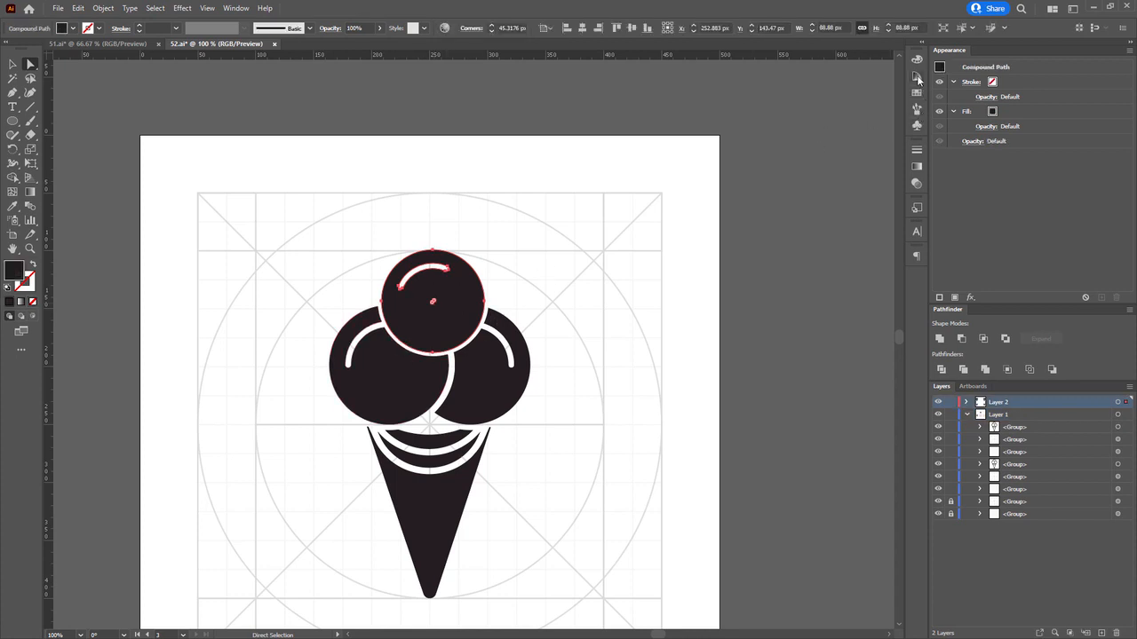
pyautogui.click(917, 78)
pyautogui.click(916, 62)
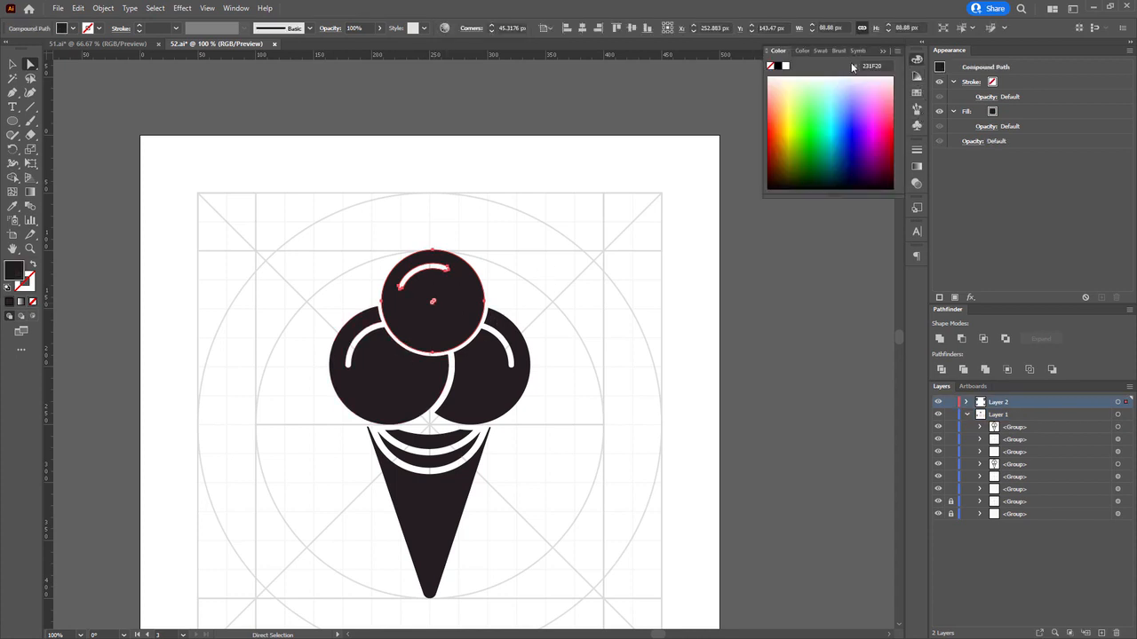
pyautogui.click(805, 55)
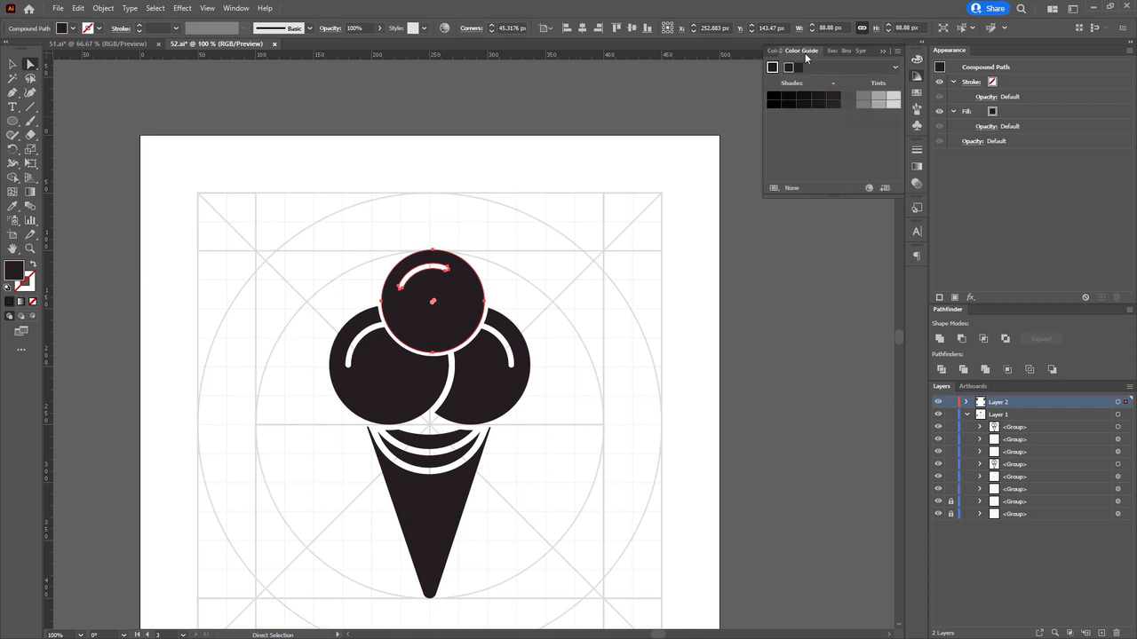
pyautogui.click(831, 51)
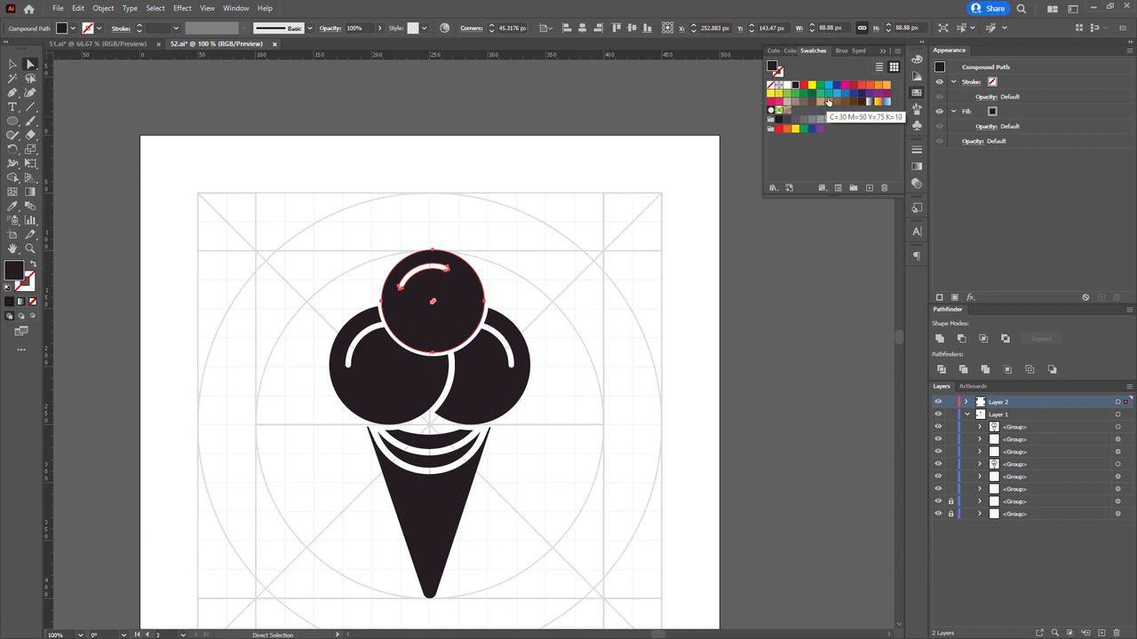
pyautogui.click(863, 85)
pyautogui.doubleClick(13, 270)
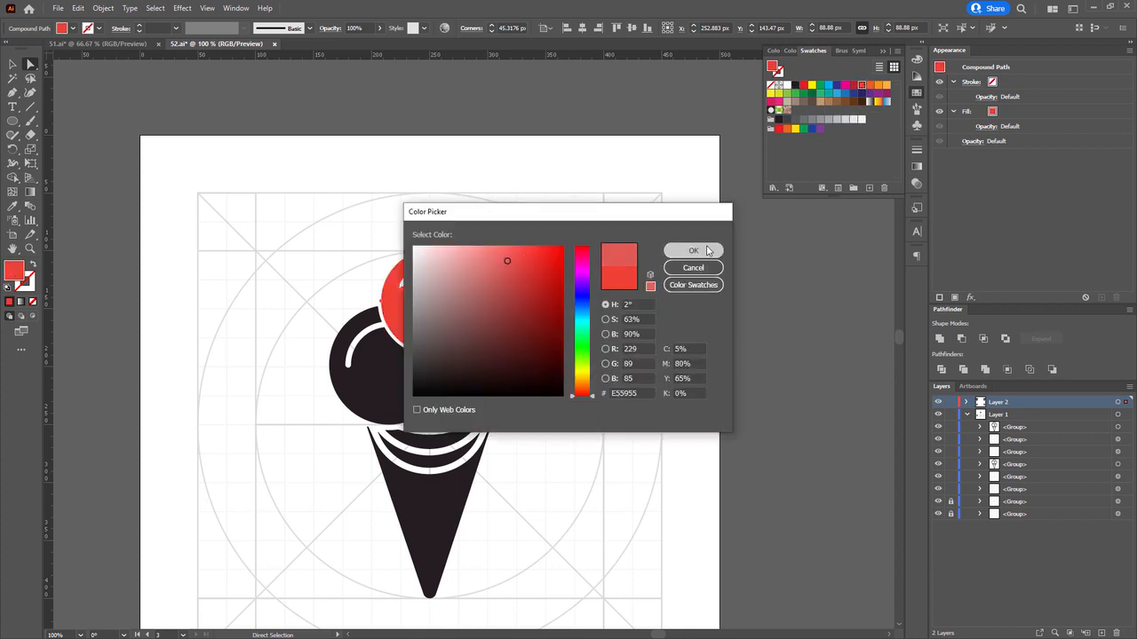
pyautogui.click(693, 251)
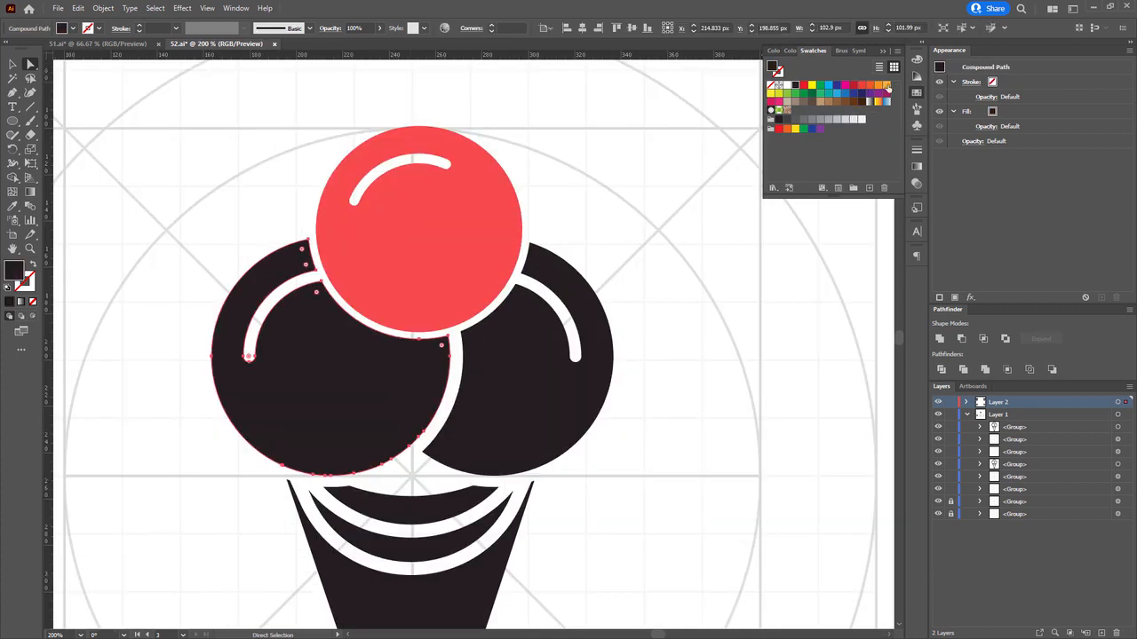
# Fill the left lower scoop with the light orange swatch colour and deepen it to FB9725.
pyautogui.doubleClick(888, 85)
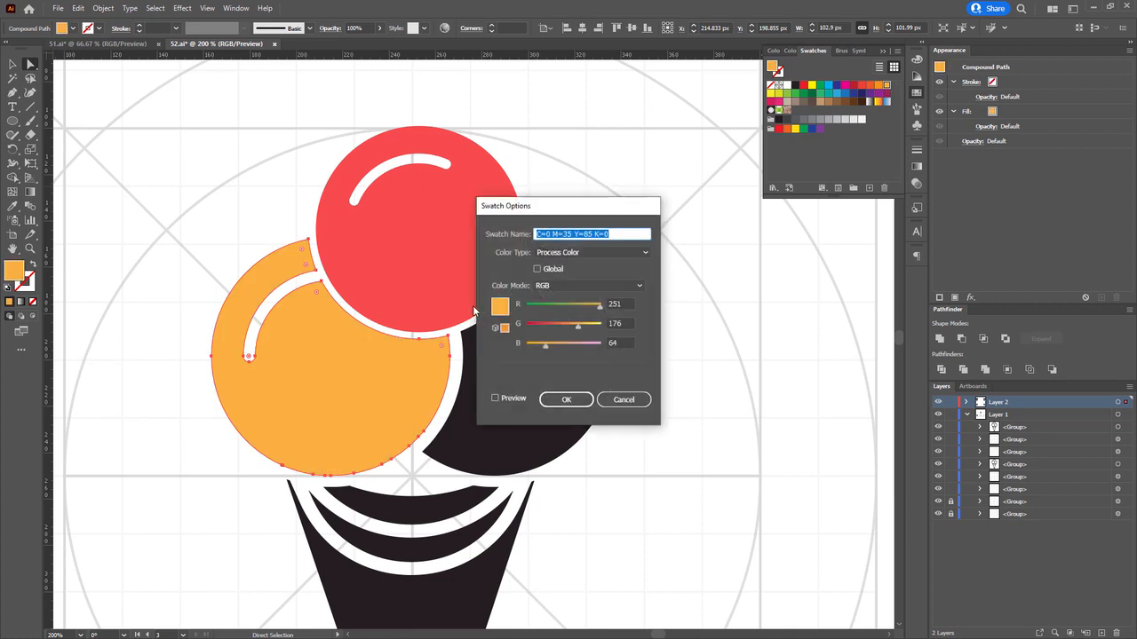
pyautogui.click(537, 347)
pyautogui.moveTo(578, 324); pyautogui.dragTo(572, 328)
pyautogui.click(579, 398)
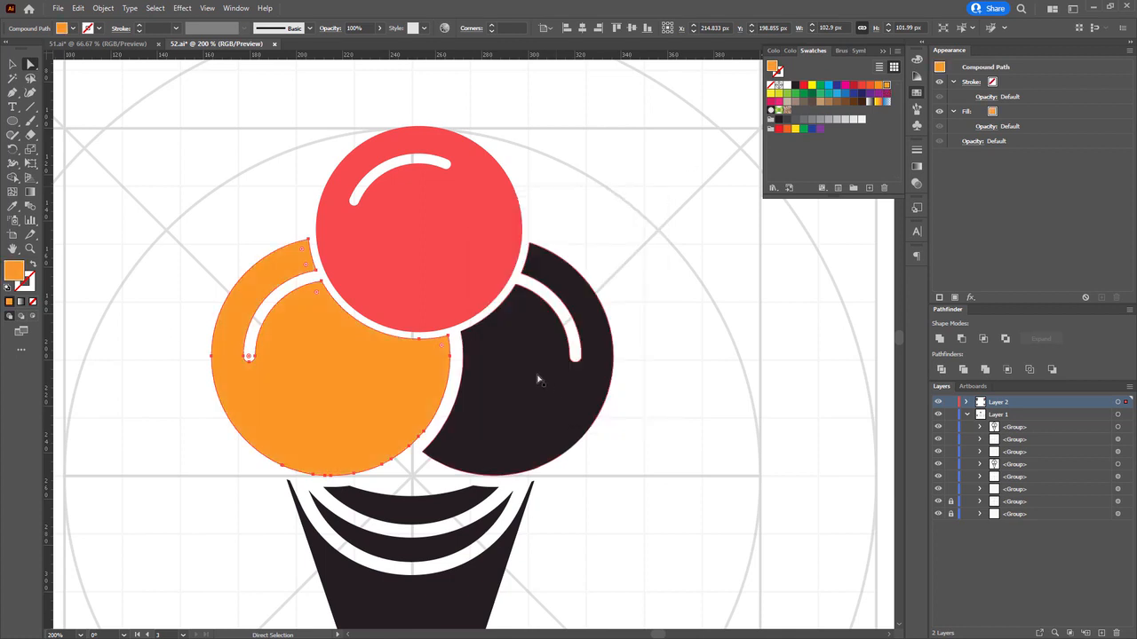
# Fill the right lower scoop with a purple swatch after trying a blue one.
pyautogui.click(595, 289)
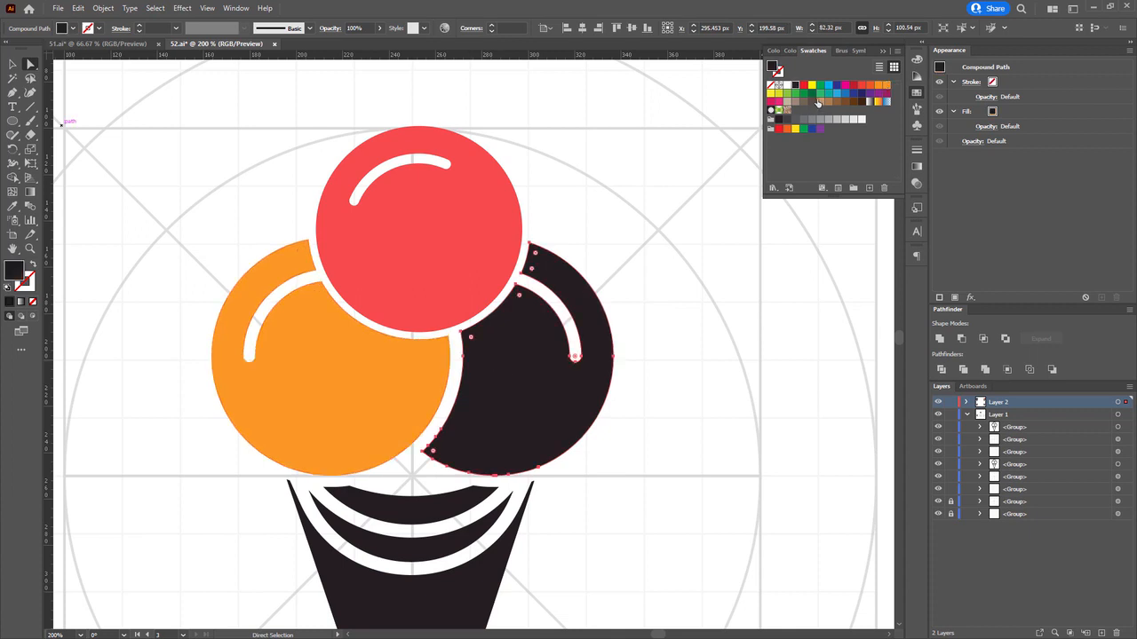
pyautogui.doubleClick(822, 95)
pyautogui.click(579, 399)
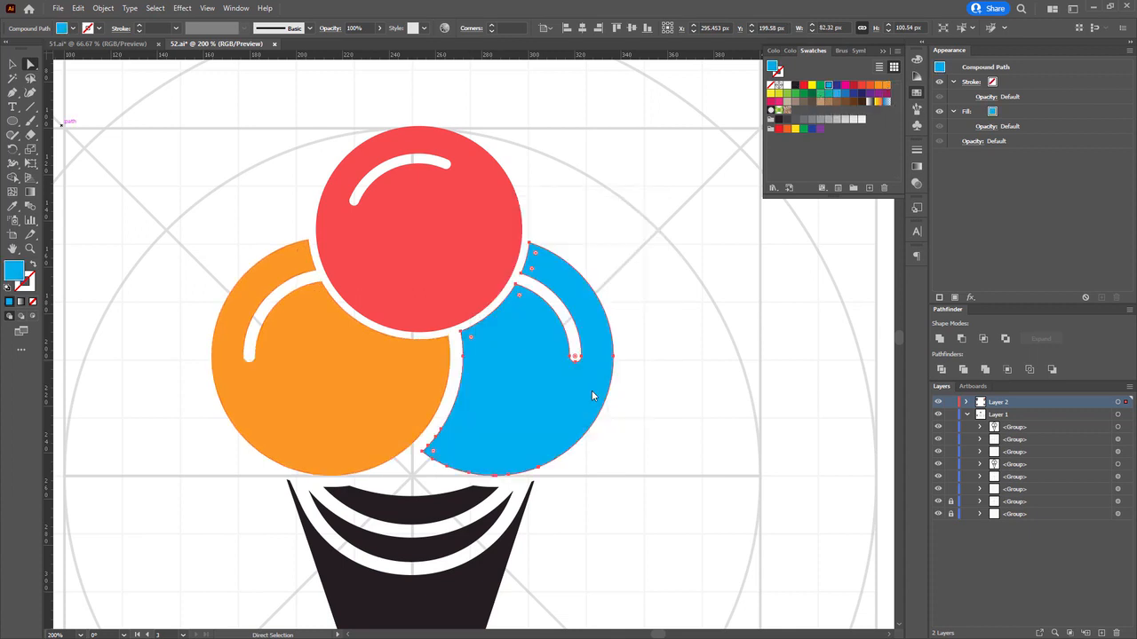
pyautogui.click(875, 97)
# Try a darker brownish-orange fill on the left lower scoop.
pyautogui.click(27, 272)
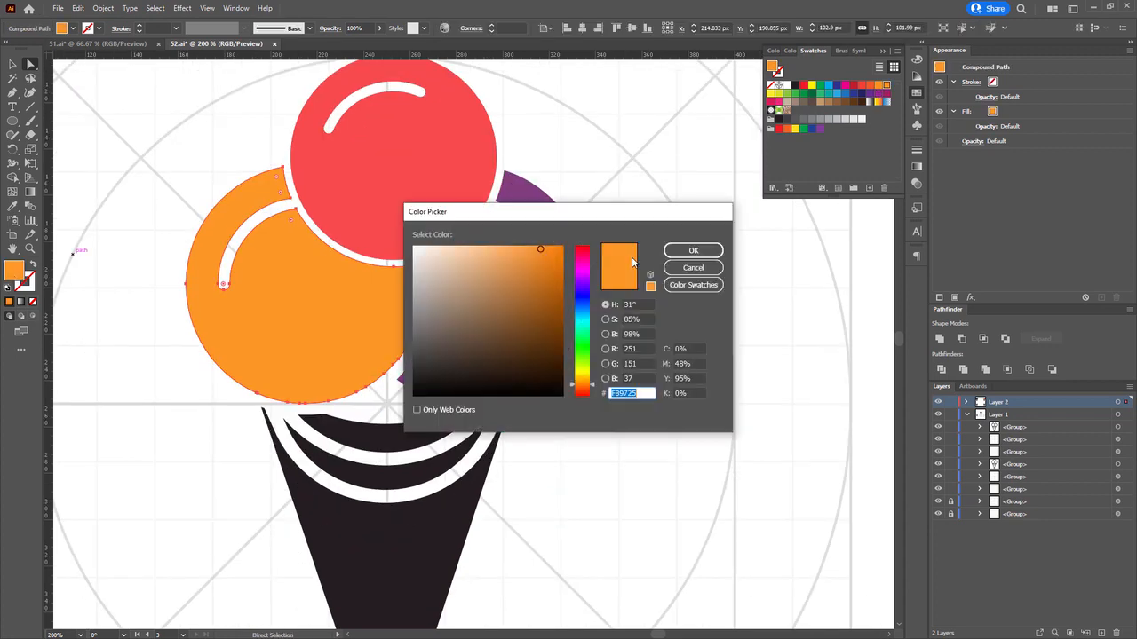
pyautogui.click(548, 282)
pyautogui.click(584, 386)
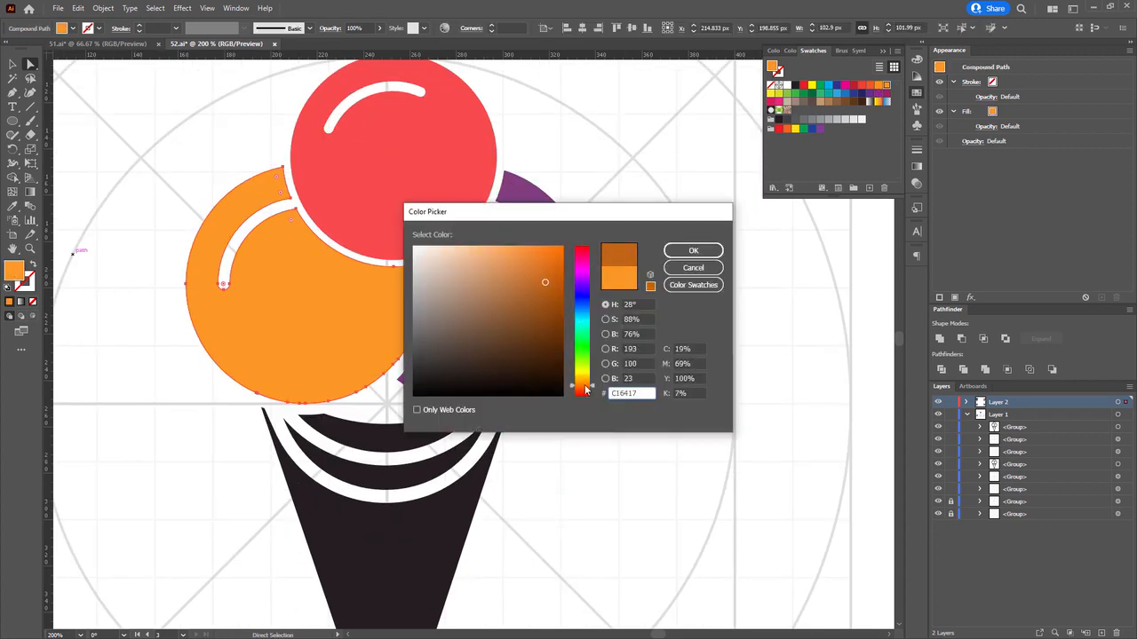
pyautogui.click(680, 252)
pyautogui.click(667, 256)
# Refill the left lower scoop from a red swatch and shift the fill to a vivid, saturated orange.
pyautogui.scroll(-2, 628, 285)
pyautogui.click(471, 302)
pyautogui.doubleClick(862, 86)
pyautogui.click(573, 399)
pyautogui.doubleClick(15, 272)
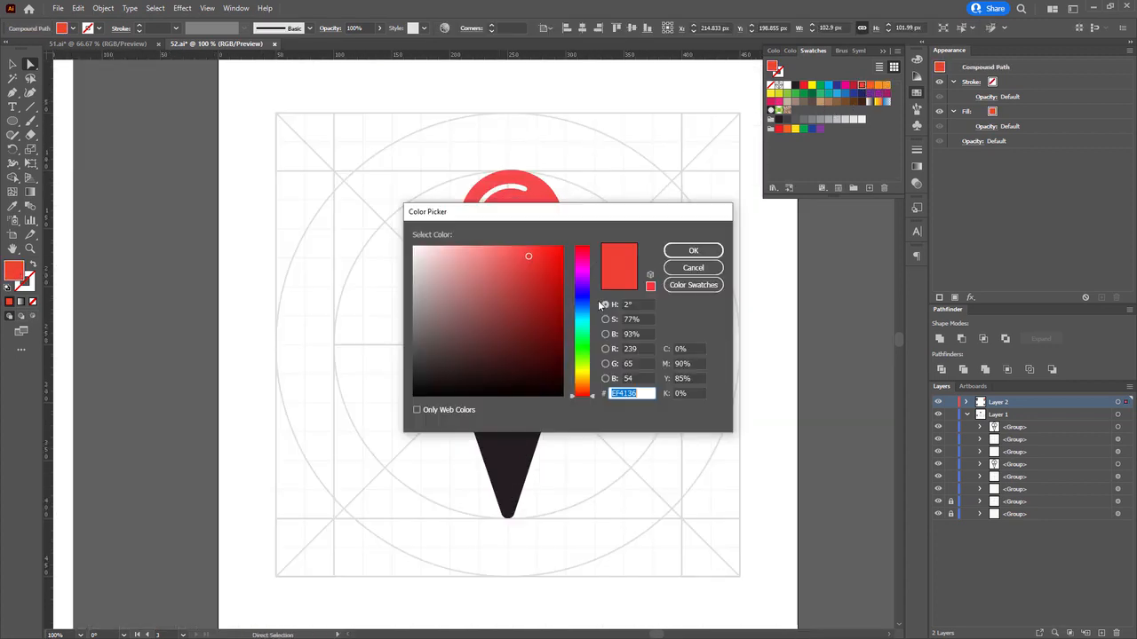
pyautogui.click(587, 386)
pyautogui.click(550, 272)
pyautogui.click(557, 249)
pyautogui.click(587, 385)
pyautogui.click(676, 253)
pyautogui.click(674, 254)
# Ungroup the coloured ice cream icon and group only the black cone pieces together.
pyautogui.moveTo(510, 349); pyautogui.dragTo(415, 254)
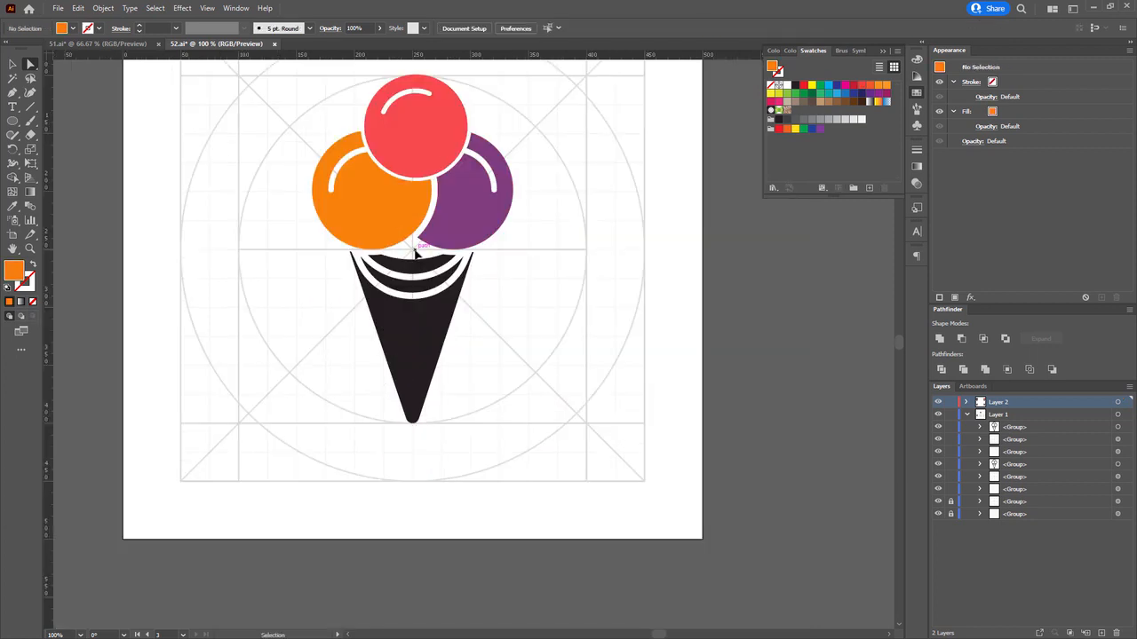
pyautogui.click(411, 419)
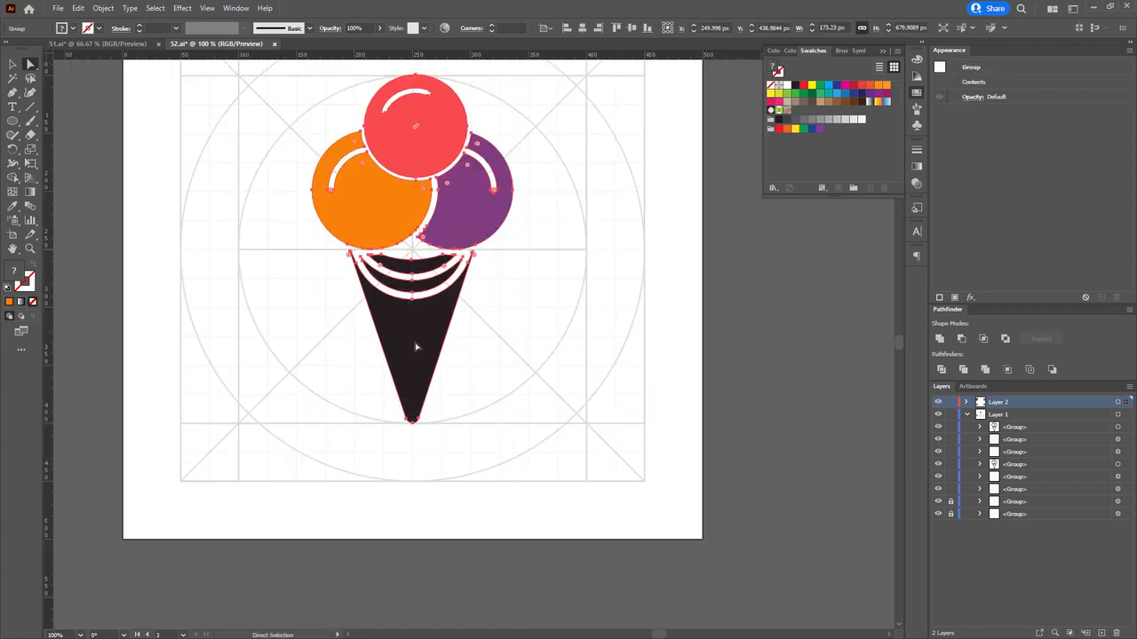
pyautogui.hotkey('ctrl', 'shift', 'g')
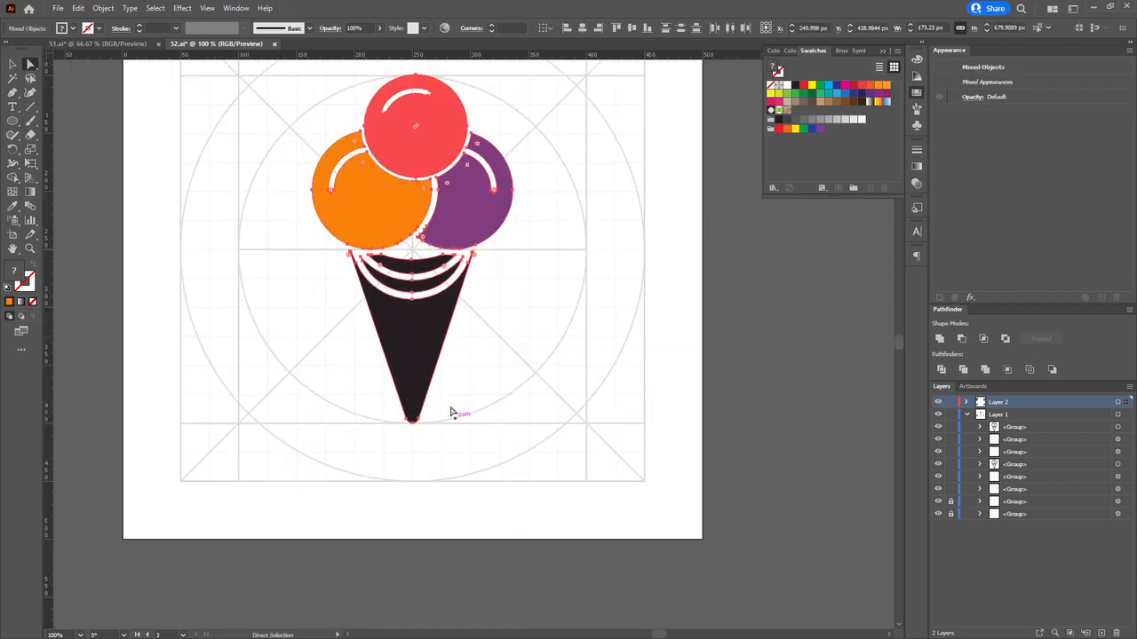
pyautogui.click(416, 253)
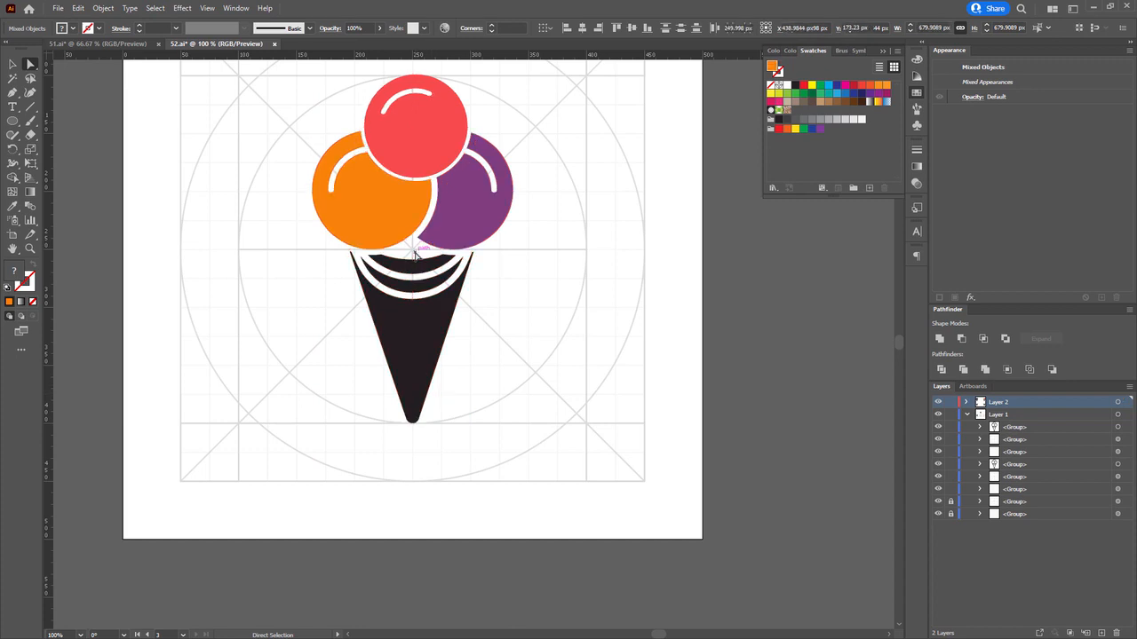
pyautogui.click(421, 414)
pyautogui.moveTo(421, 414); pyautogui.dragTo(422, 453)
pyautogui.hotkey('ctrl', 'shift', 'g')
pyautogui.click(417, 478)
pyautogui.click(414, 332)
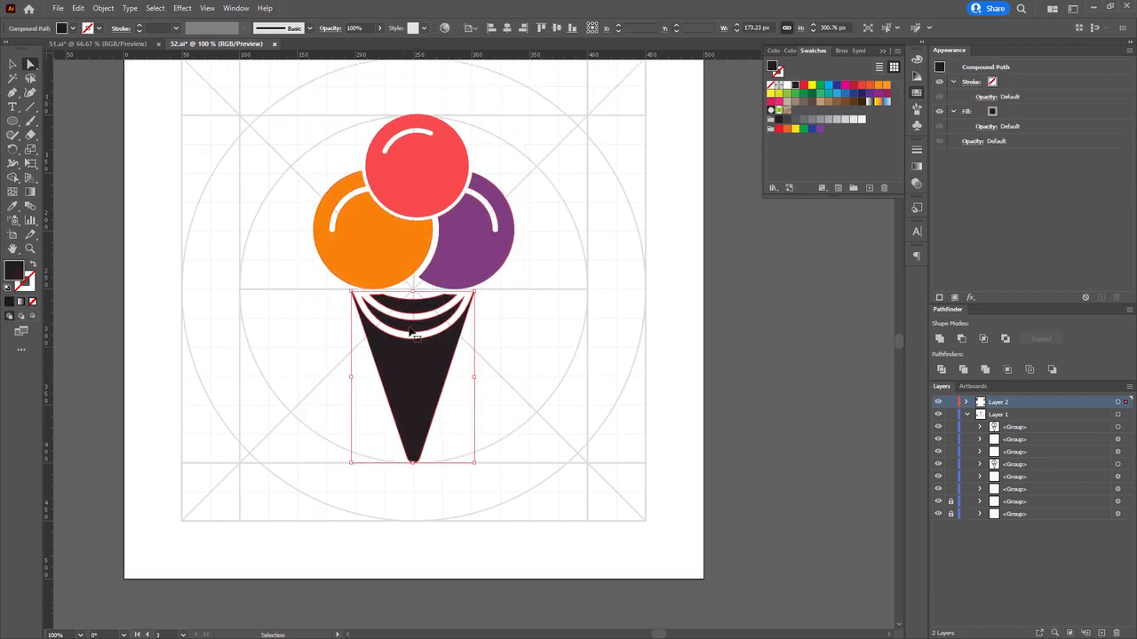
pyautogui.hotkey('ctrl', 'g')
# Fill the grouped cone pieces with a dark brown swatch and deselect them.
pyautogui.doubleClick(836, 102)
pyautogui.click(590, 402)
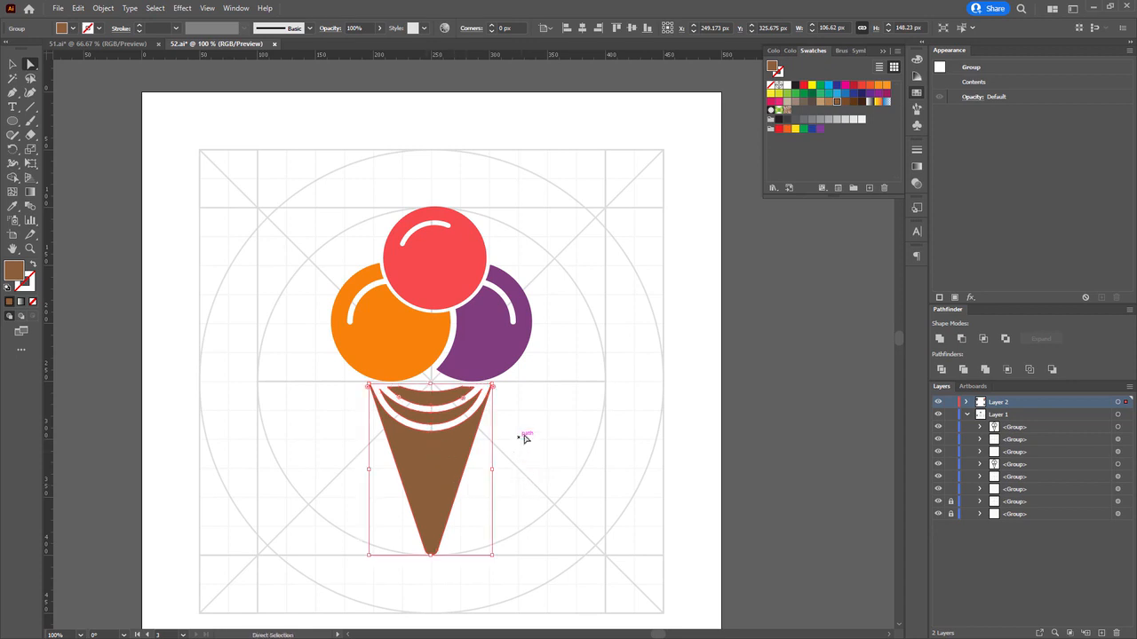
pyautogui.click(844, 102)
pyautogui.click(598, 320)
# Draw a square about 28 px wide above the artboard, place a copy beside it, and move both slightly upward.
pyautogui.moveTo(277, 242); pyautogui.dragTo(306, 248)
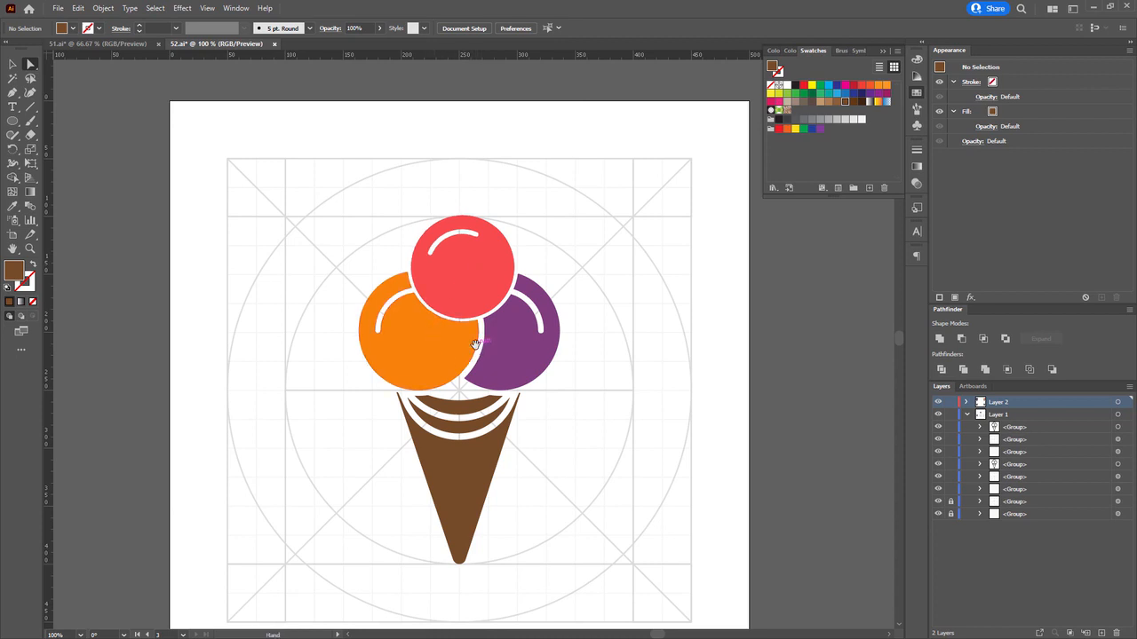
pyautogui.moveTo(479, 351); pyautogui.dragTo(485, 363)
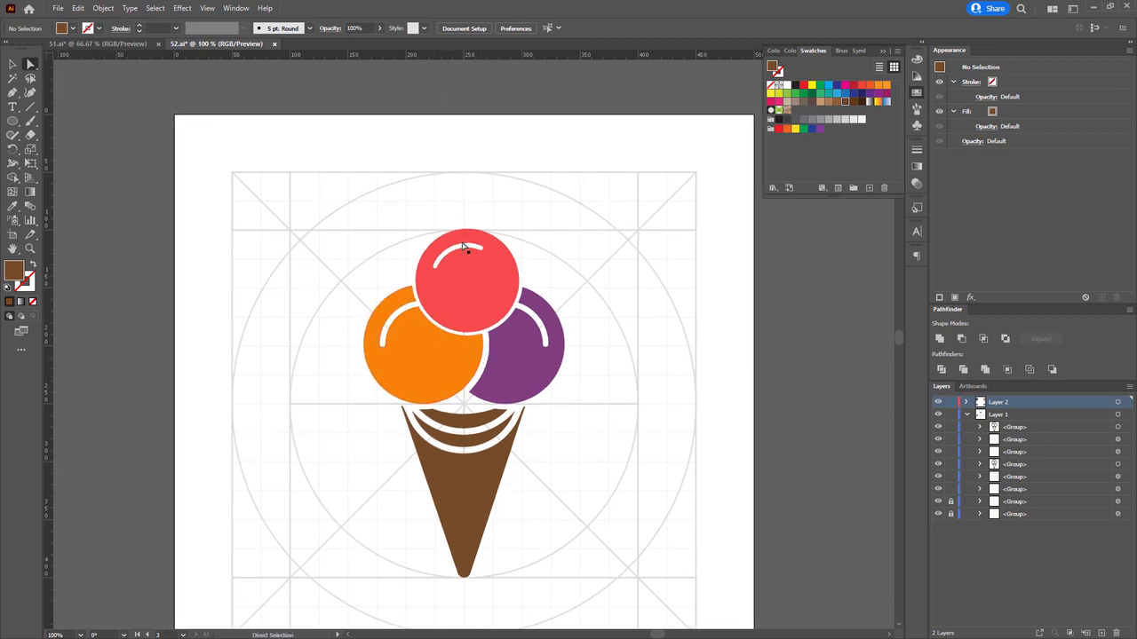
pyautogui.press('m')
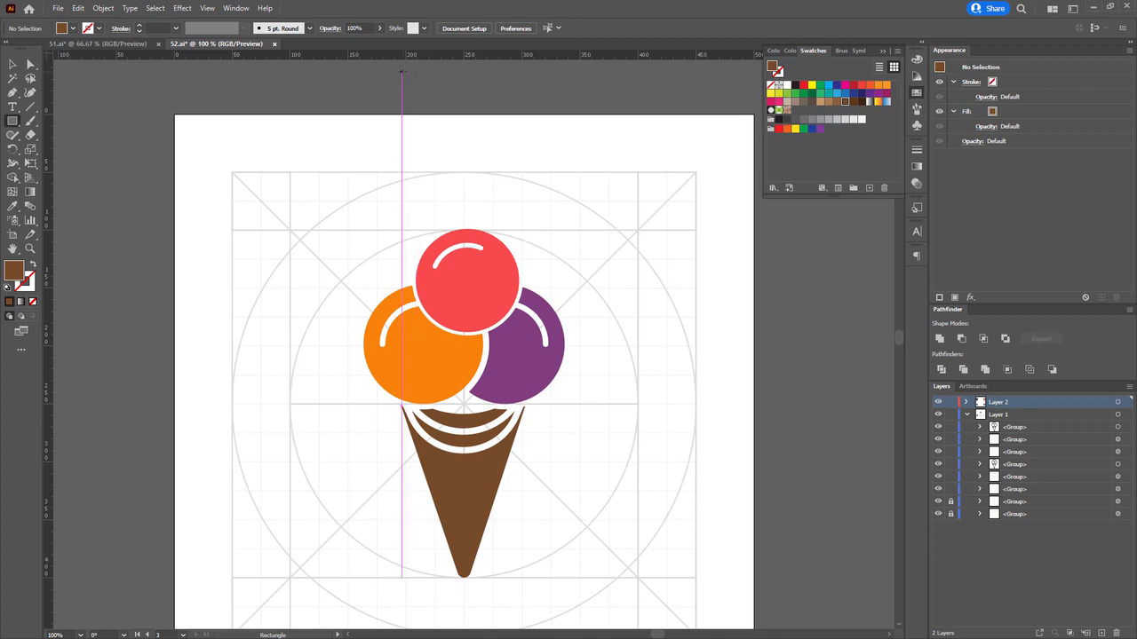
pyautogui.moveTo(401, 71)
pyautogui.mouseDown()
pyautogui.moveTo(434, 103)
pyautogui.moveTo(464, 95)
pyautogui.mouseUp()
pyautogui.press('a')
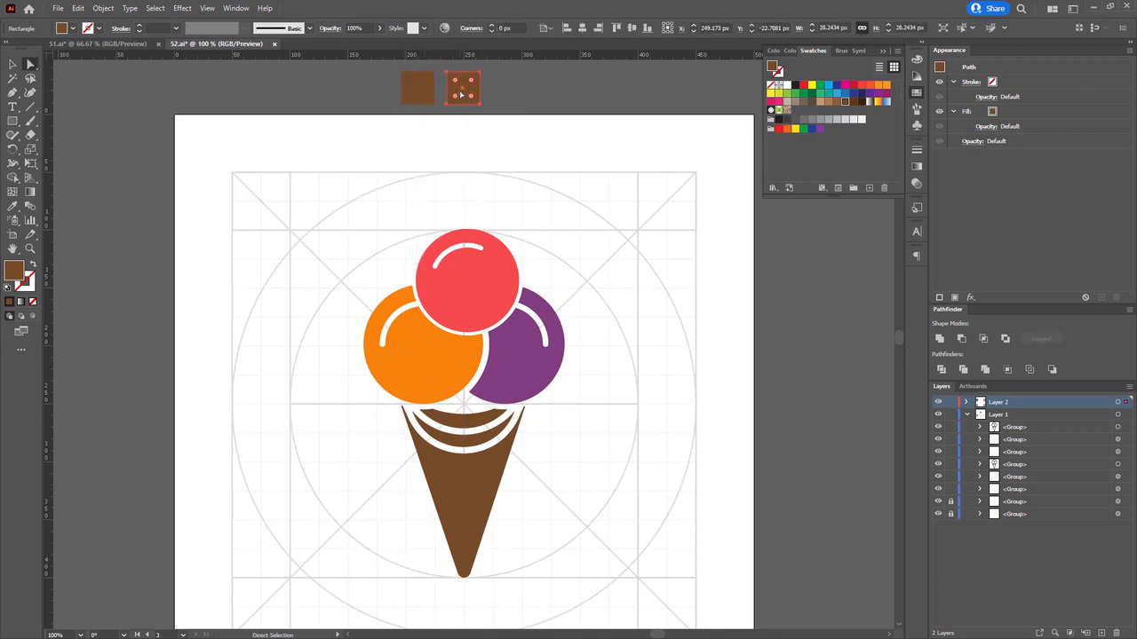
pyautogui.scroll(1, 425, 89)
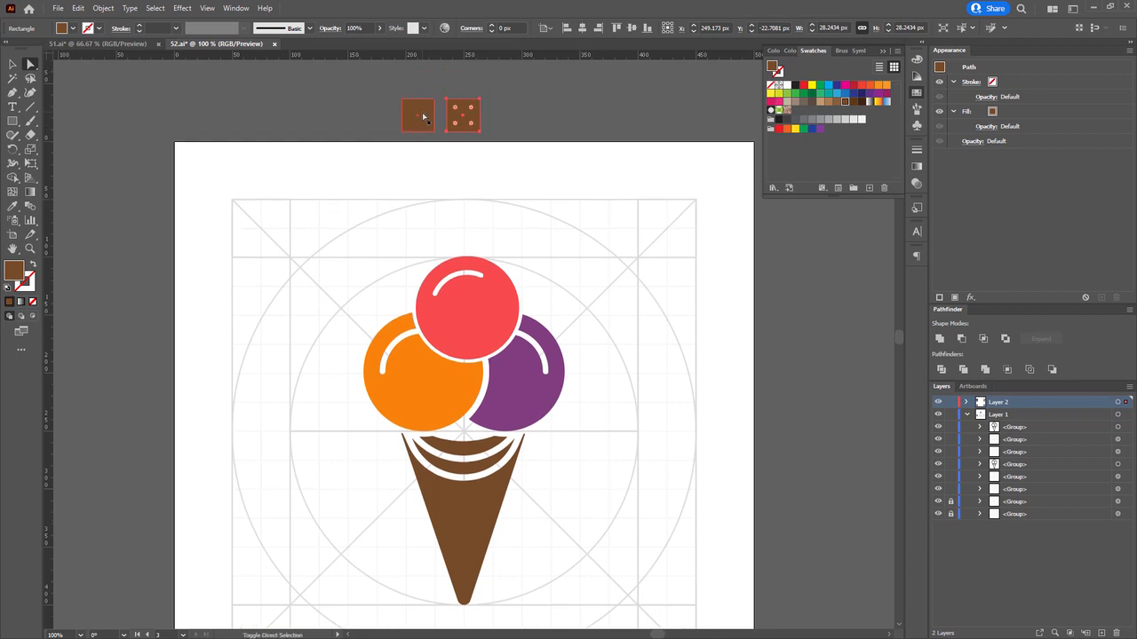
pyautogui.keyDown('shift'); pyautogui.click(424, 116); pyautogui.keyUp('shift')
pyautogui.moveTo(462, 117); pyautogui.dragTo(461, 95)
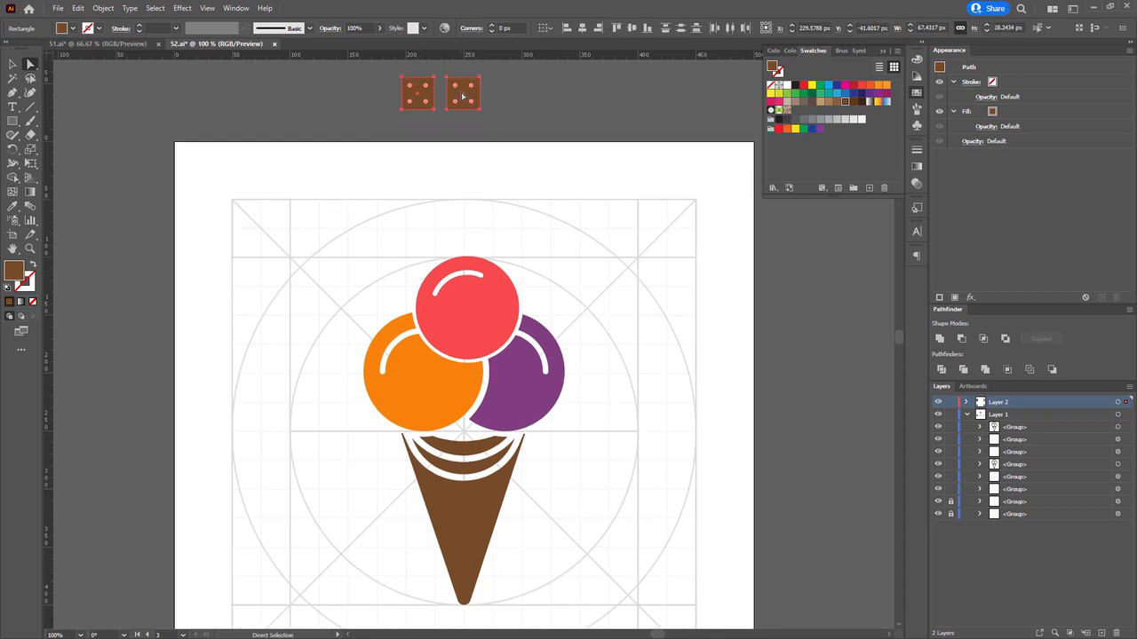
# Fill both squares with the top scoop's coral red using the Eyedropper.
pyautogui.press('i')
pyautogui.click(475, 296)
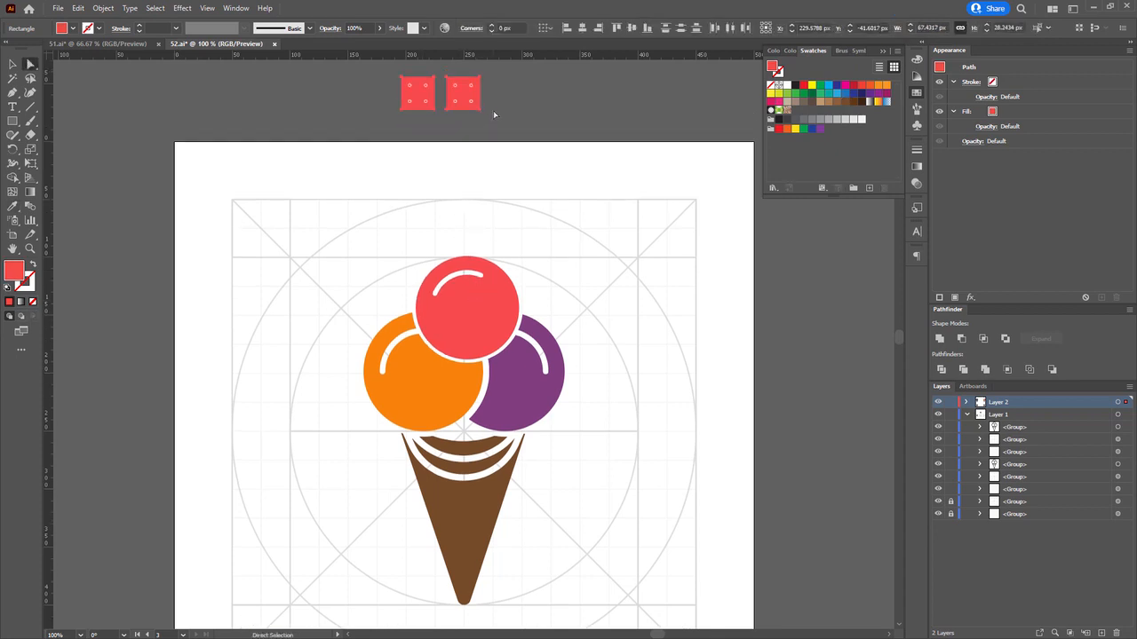
pyautogui.press('a')
# Change the right square's fill to a brighter red around F42727, starting from a darker shade in the Color Guide.
pyautogui.click(464, 94)
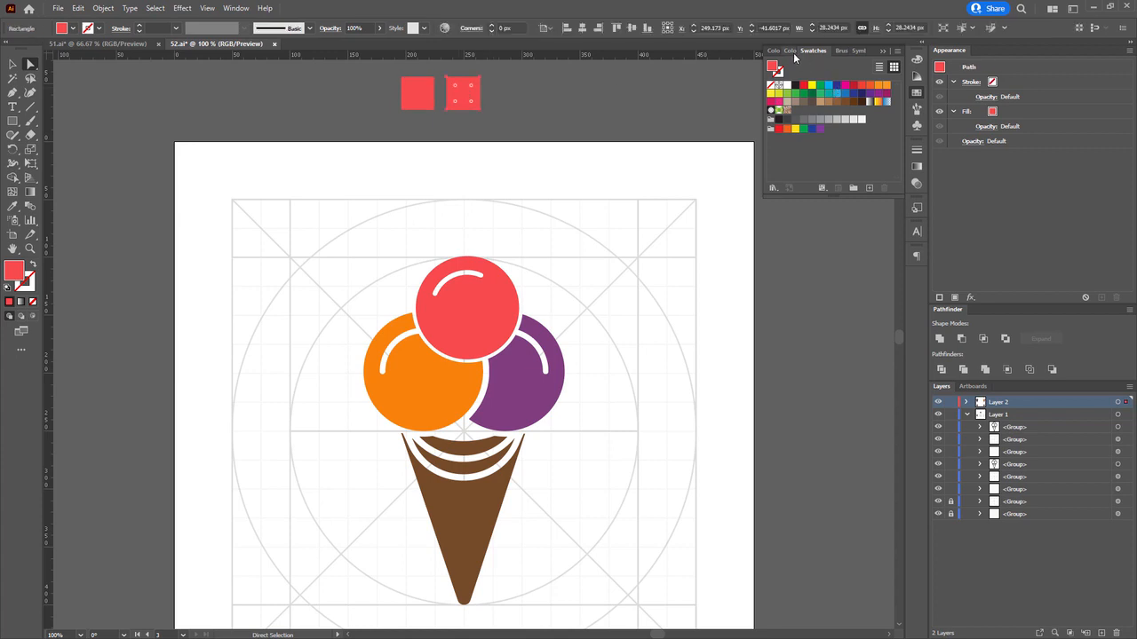
pyautogui.click(793, 51)
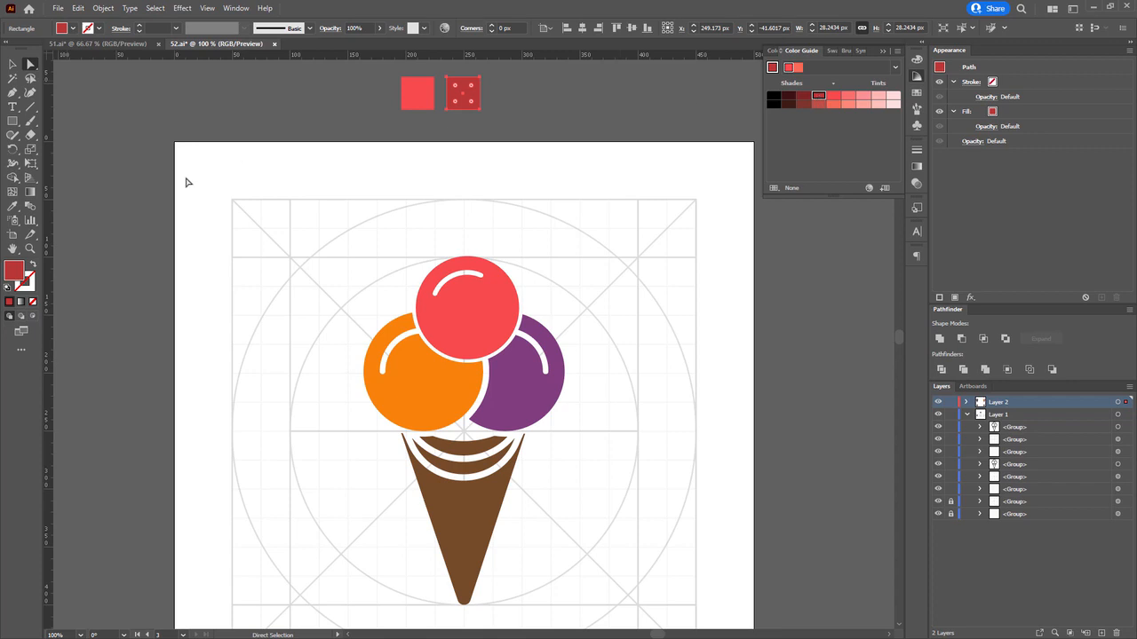
pyautogui.doubleClick(22, 271)
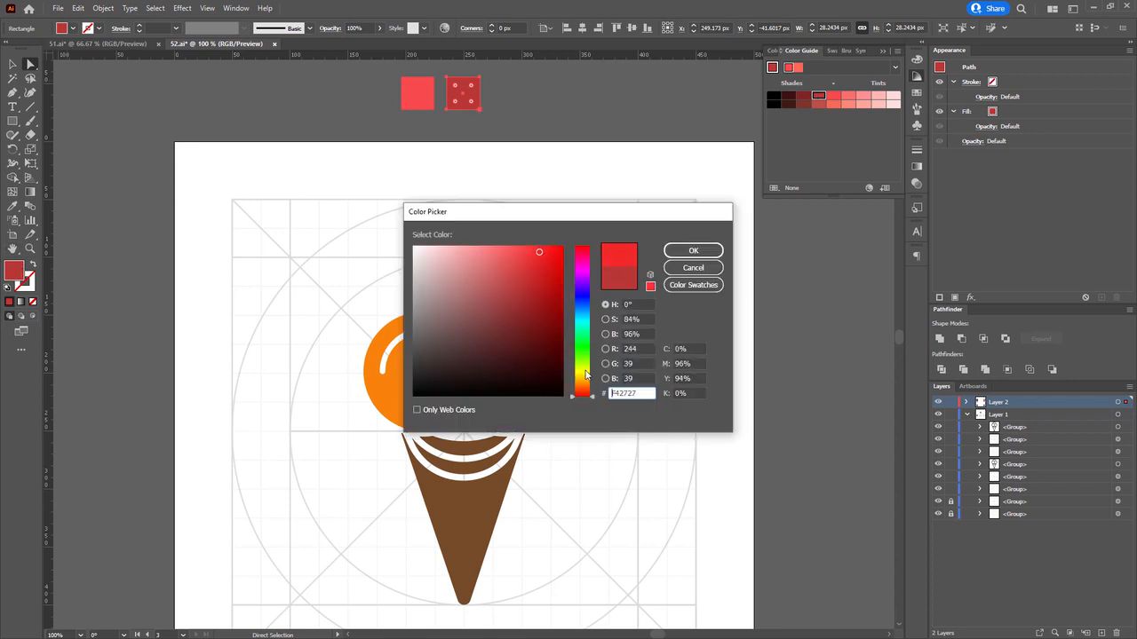
pyautogui.moveTo(587, 391); pyautogui.dragTo(587, 398)
pyautogui.press('Return')
# Apply a linear gradient to the top scoop and run it diagonally from its upper left to lower right, at about -45°.
pyautogui.click(486, 317)
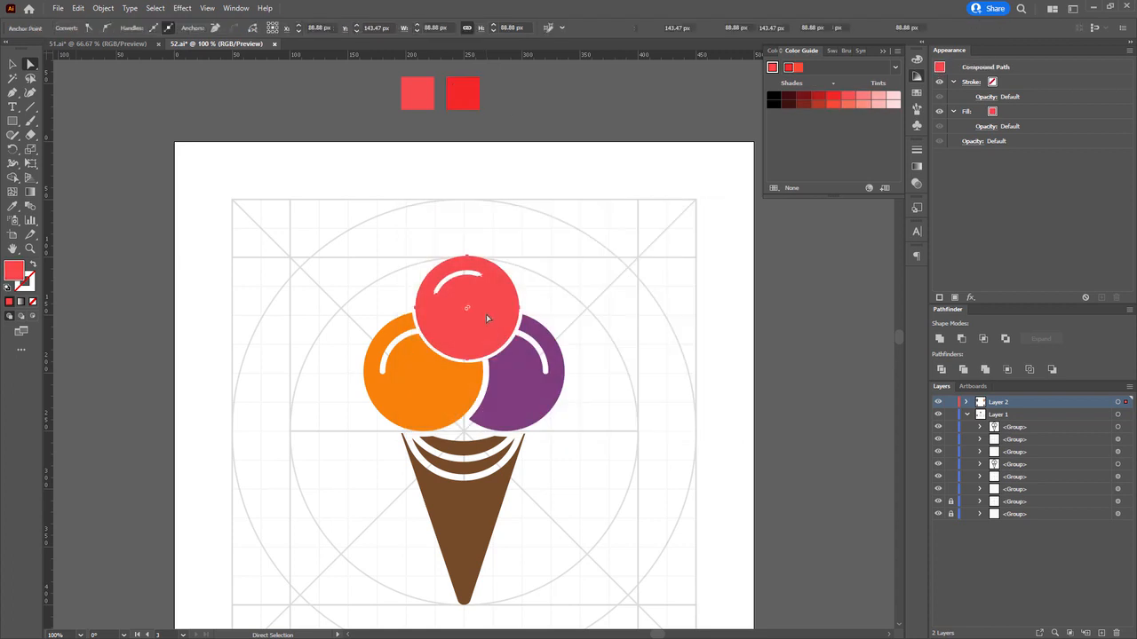
pyautogui.press('space')
pyautogui.moveTo(485, 314); pyautogui.dragTo(468, 313)
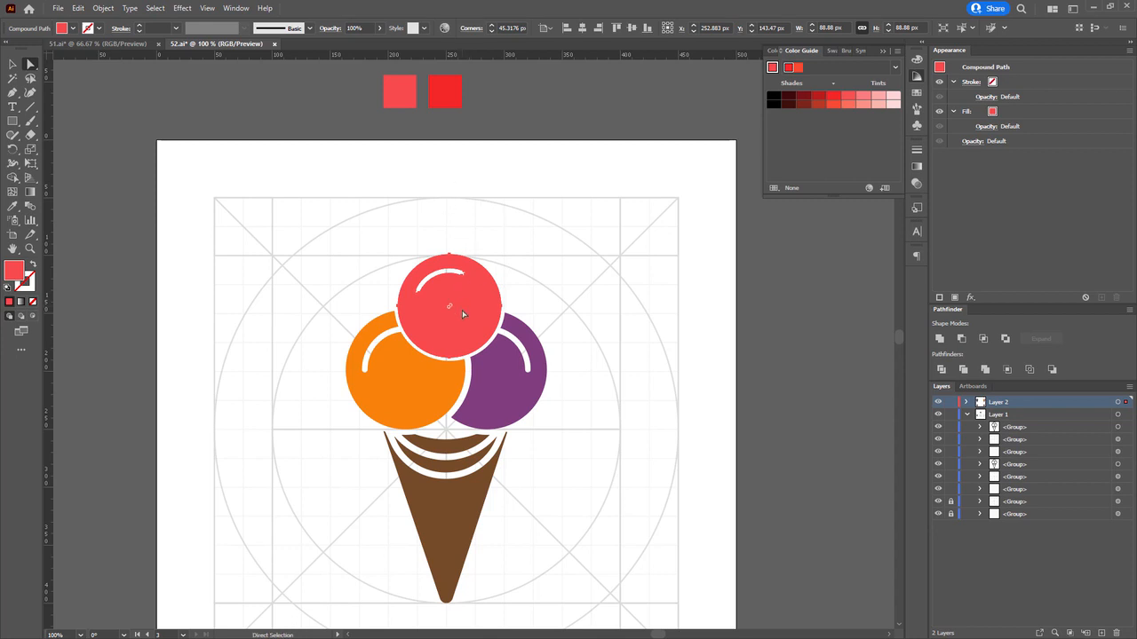
pyautogui.press('.')
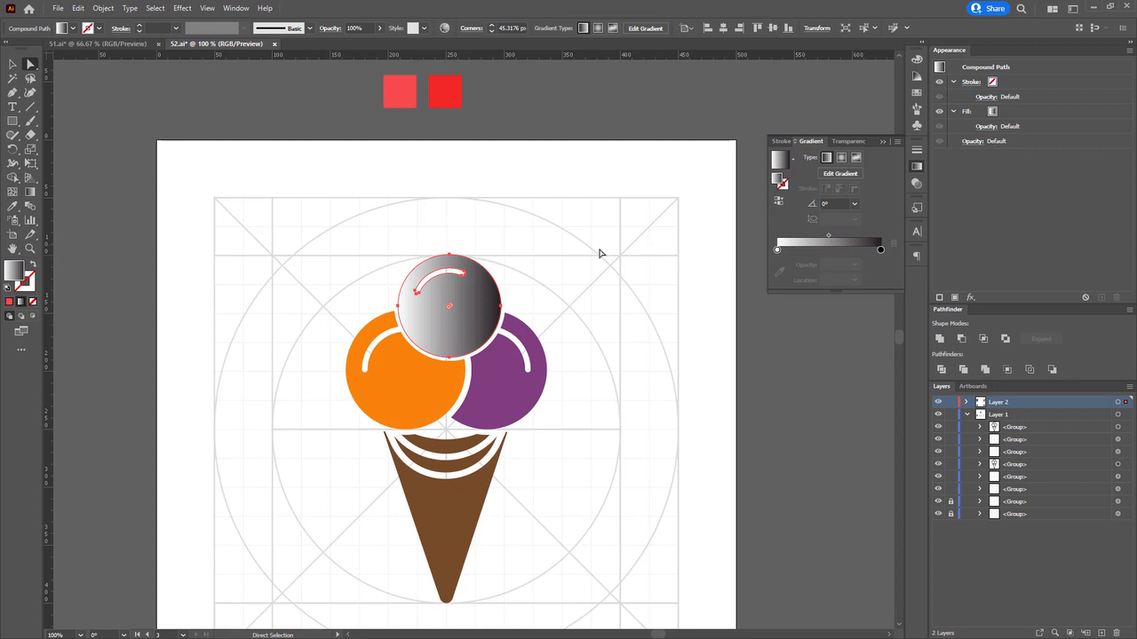
pyautogui.press('g')
pyautogui.moveTo(413, 268); pyautogui.dragTo(485, 344)
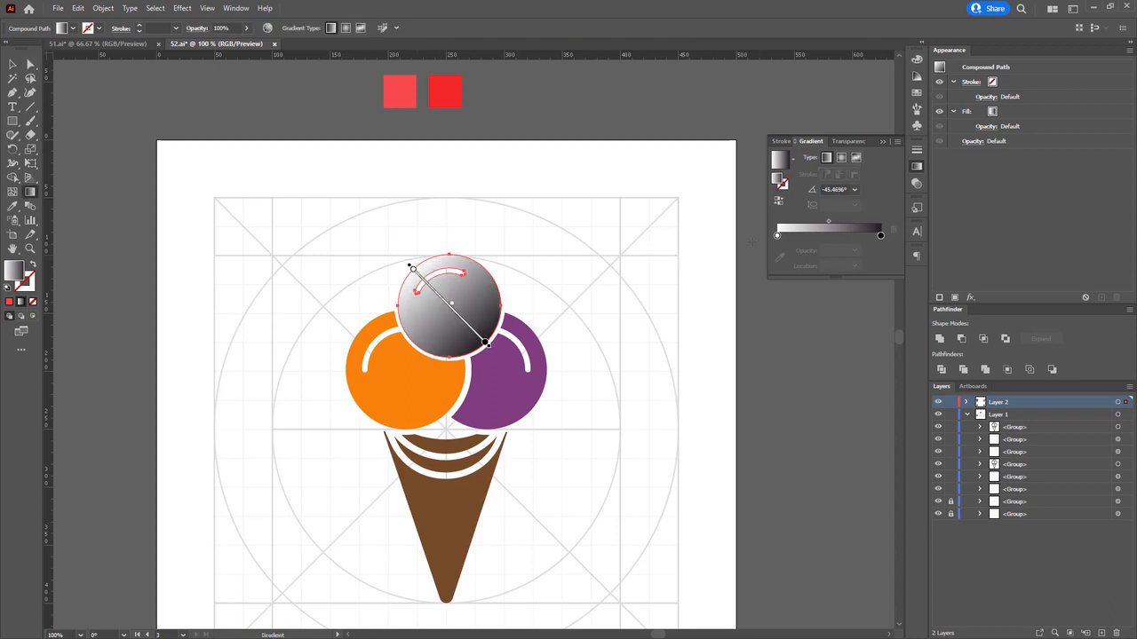
# Sample the coral square for the top scoop's gradient start stop and the brighter red square for its end stop.
pyautogui.click(777, 235)
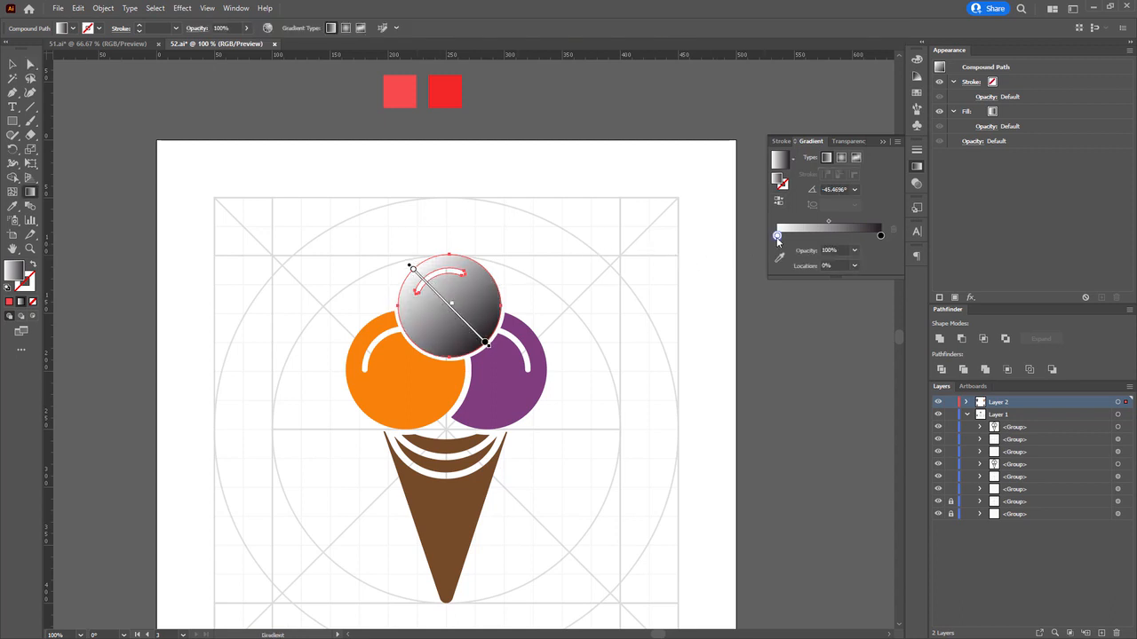
pyautogui.click(780, 257)
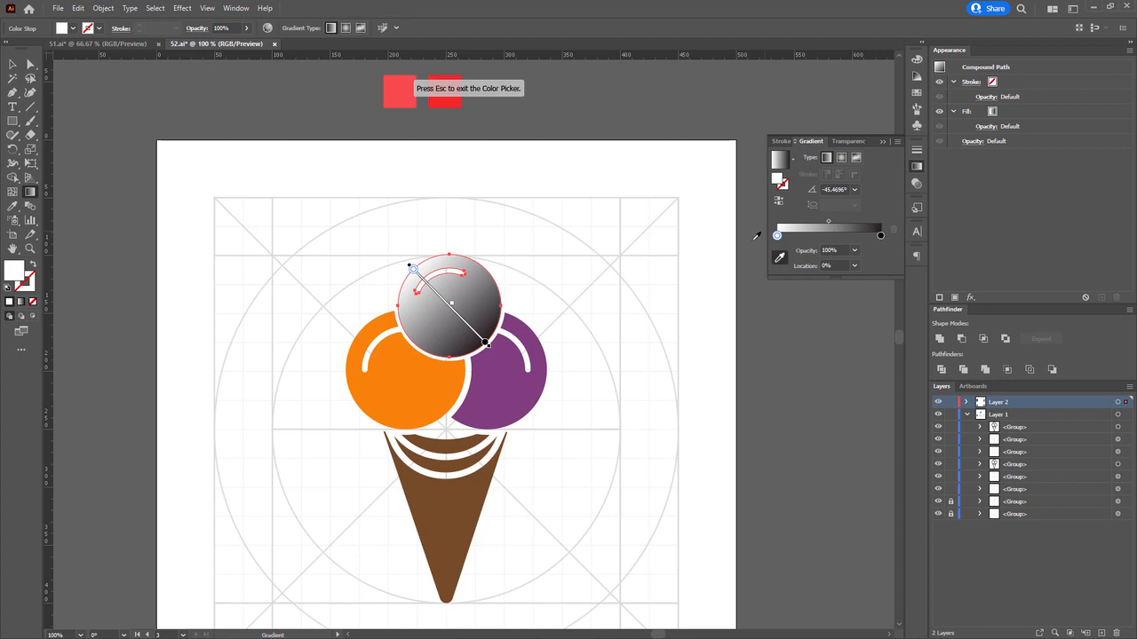
pyautogui.click(409, 82)
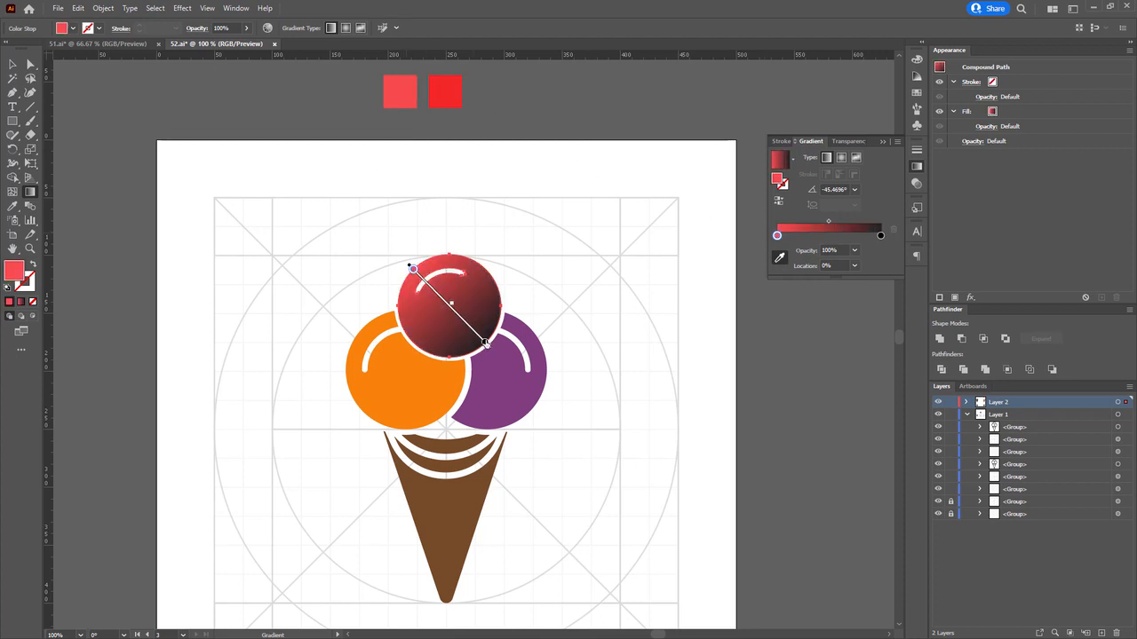
pyautogui.click(485, 343)
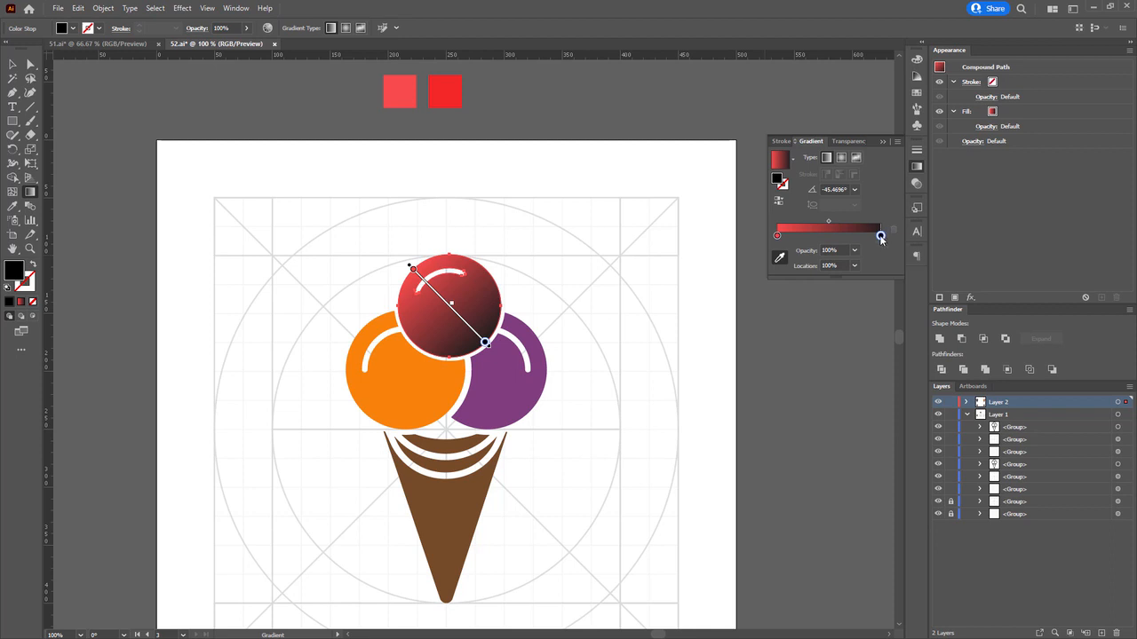
pyautogui.click(456, 93)
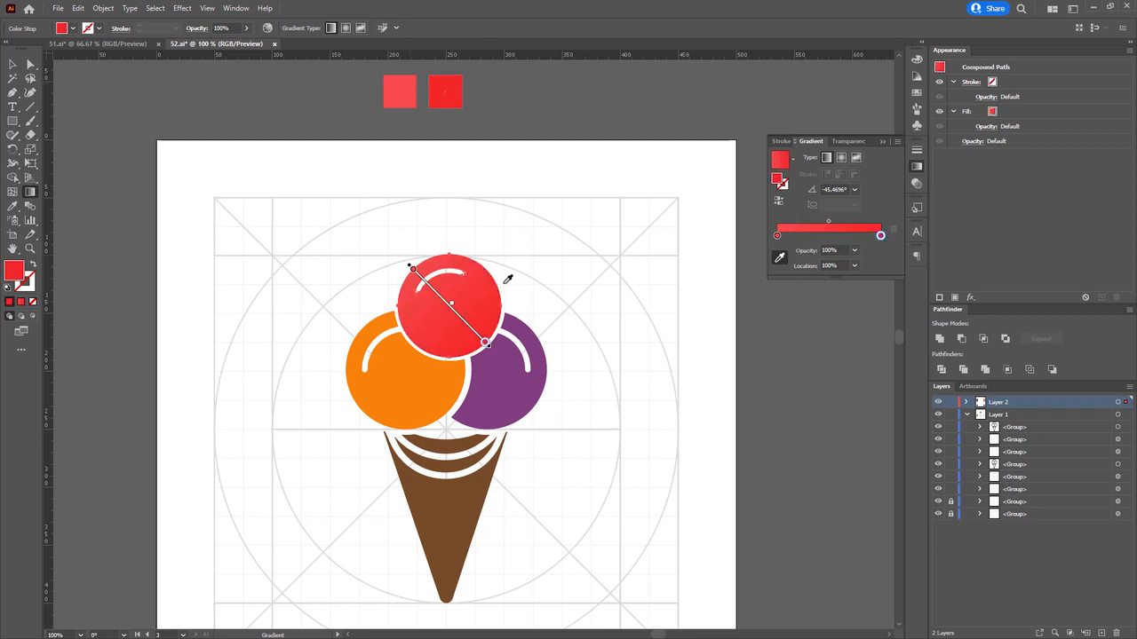
# Make the top scoop's gradient radial, centre it near the upper left edge at about -40°, and extend its radius across the scoop.
pyautogui.click(841, 158)
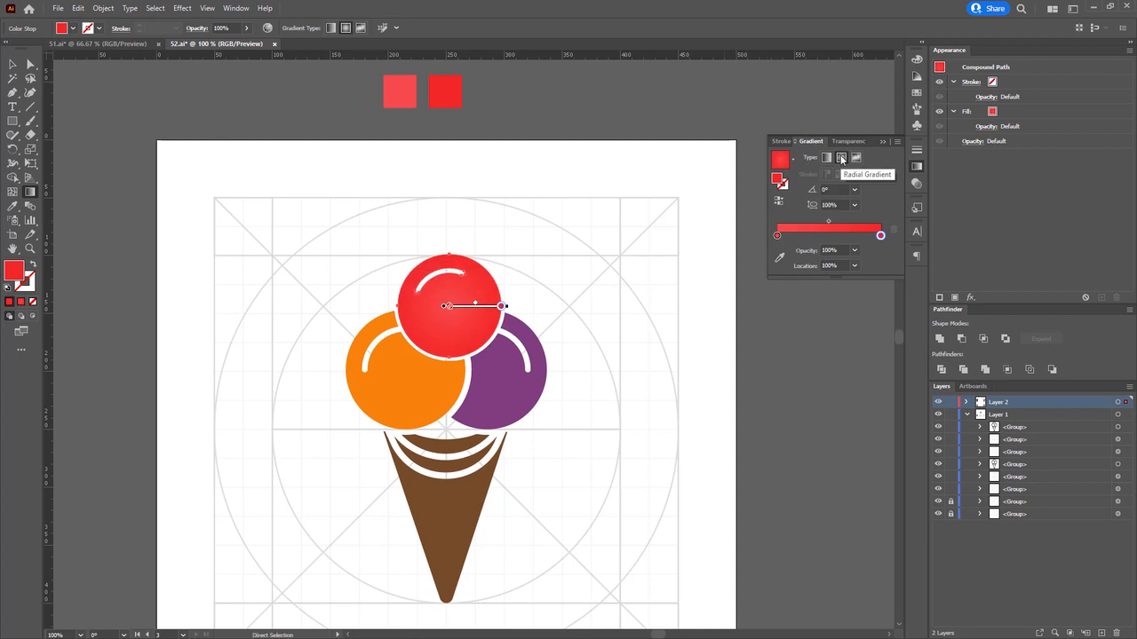
pyautogui.press('g')
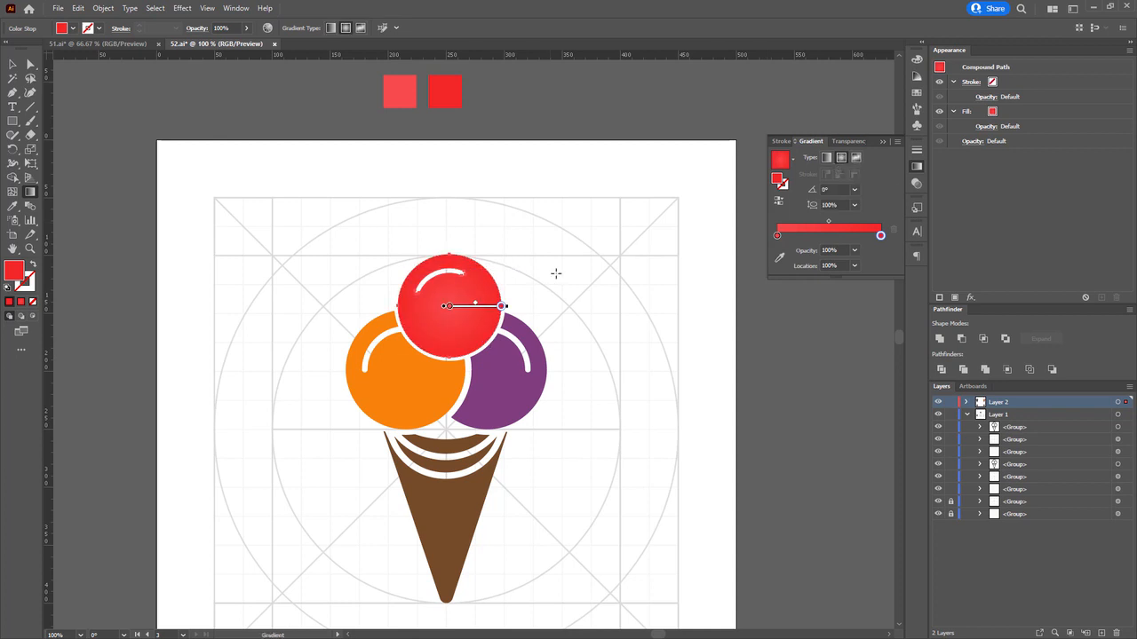
pyautogui.moveTo(511, 303)
pyautogui.mouseDown()
pyautogui.moveTo(490, 342)
pyautogui.moveTo(429, 277)
pyautogui.mouseUp()
pyautogui.click(463, 311)
pyautogui.hotkey('ctrl', 'z')
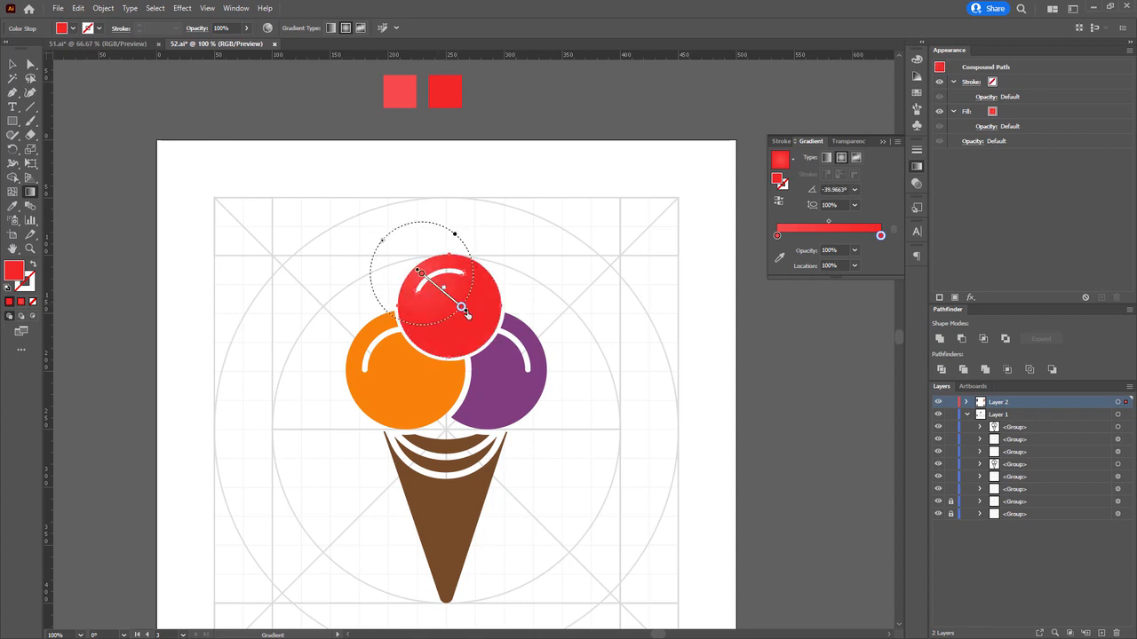
pyautogui.moveTo(383, 242)
pyautogui.mouseDown()
pyautogui.moveTo(373, 228)
pyautogui.moveTo(403, 181)
pyautogui.mouseUp()
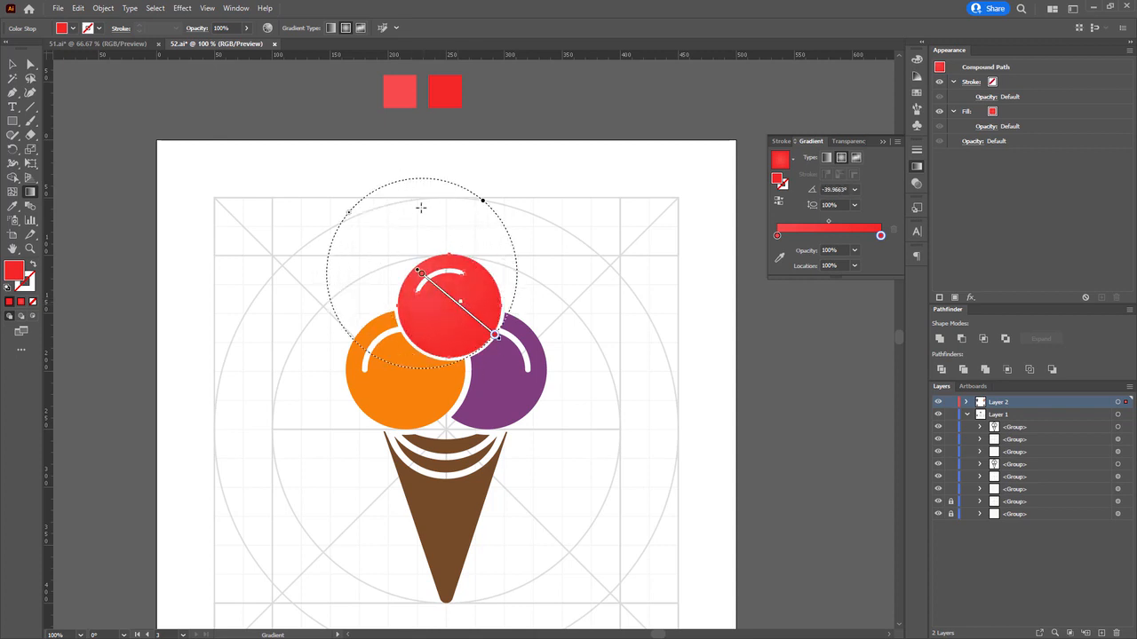
# Shift the top scoop gradient's inner stop toward pink by raising its blue value to 107, and deselect the scoop.
pyautogui.doubleClick(777, 236)
pyautogui.moveTo(787, 322); pyautogui.dragTo(808, 322)
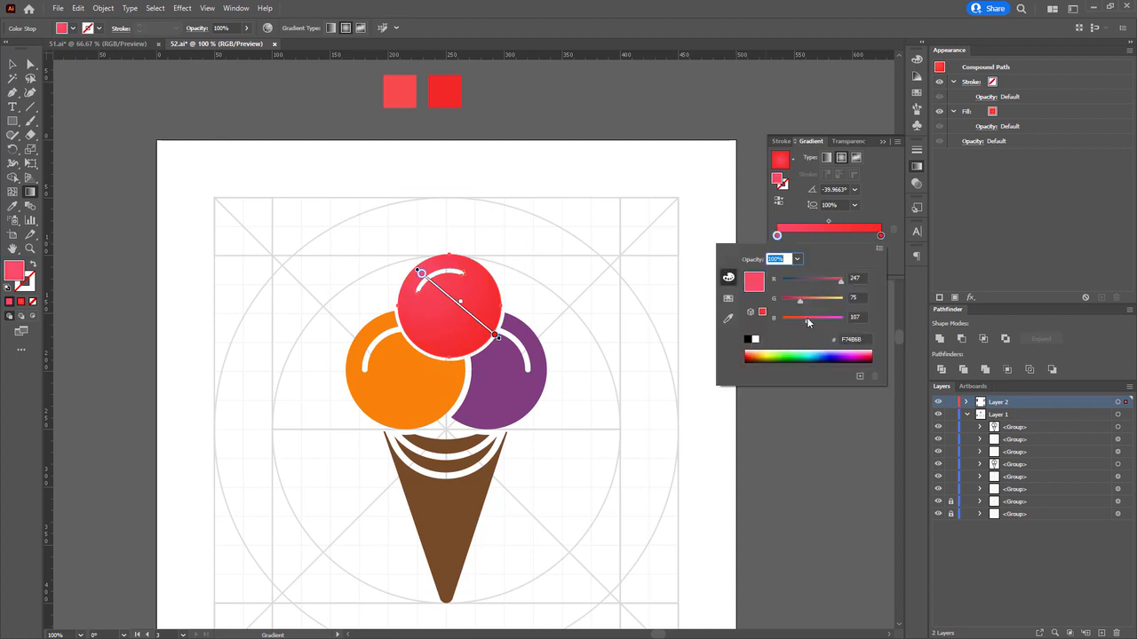
pyautogui.click(621, 281)
pyautogui.press('a')
pyautogui.moveTo(567, 297); pyautogui.dragTo(571, 258)
pyautogui.click(596, 222)
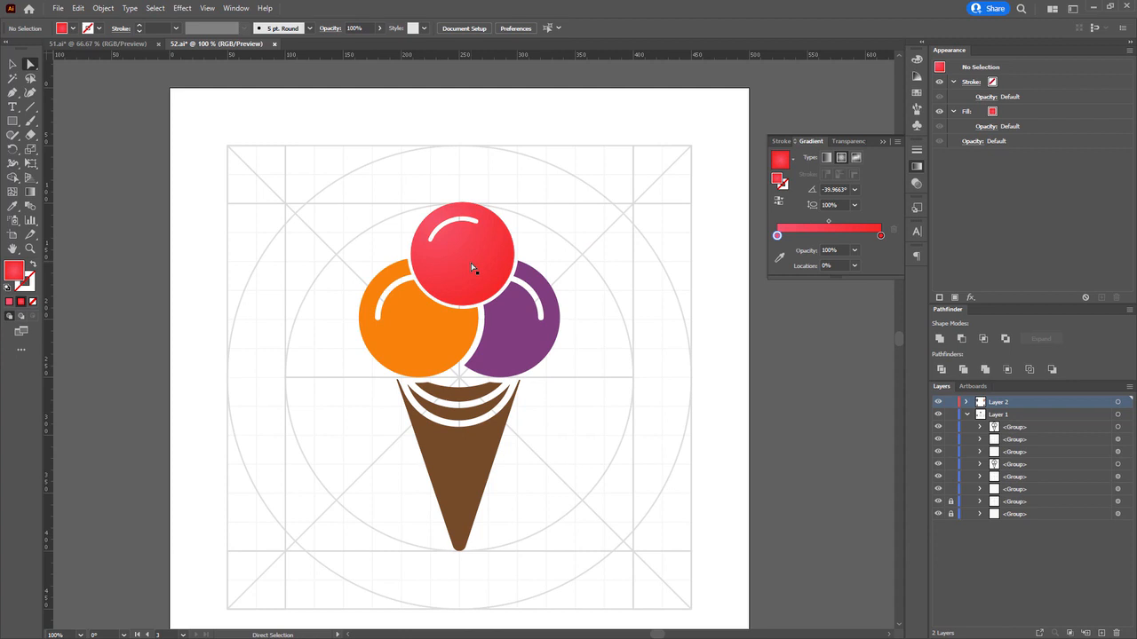
# Place a copy of the two red squares to the left of the originals and shift it slightly farther left.
pyautogui.moveTo(568, 223); pyautogui.dragTo(574, 294)
pyautogui.press('v')
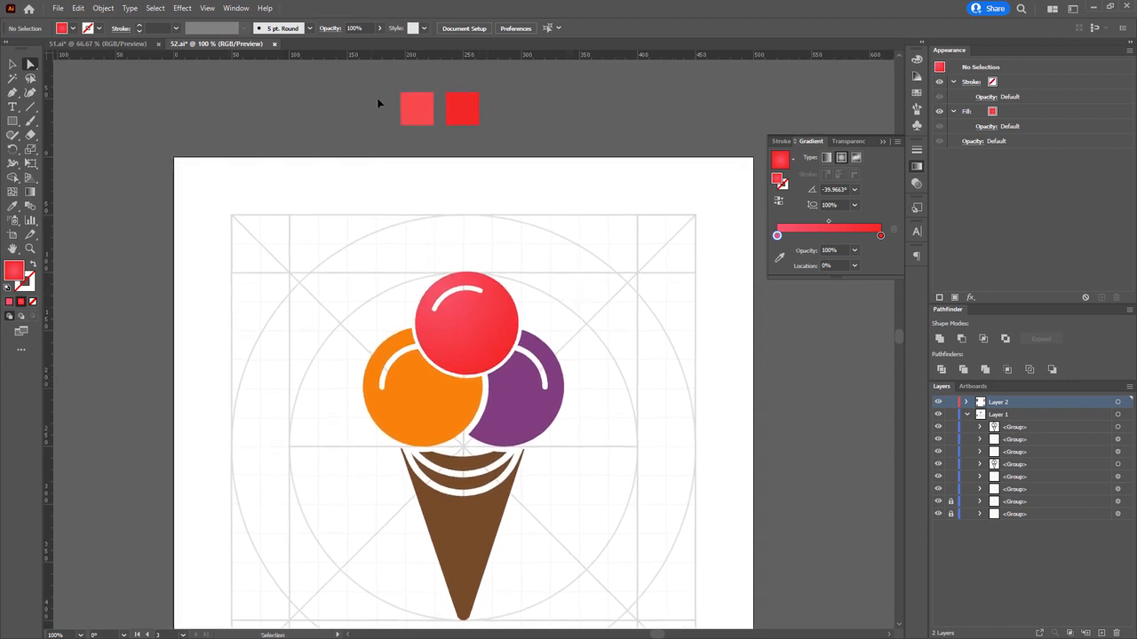
pyautogui.moveTo(475, 124); pyautogui.dragTo(347, 115)
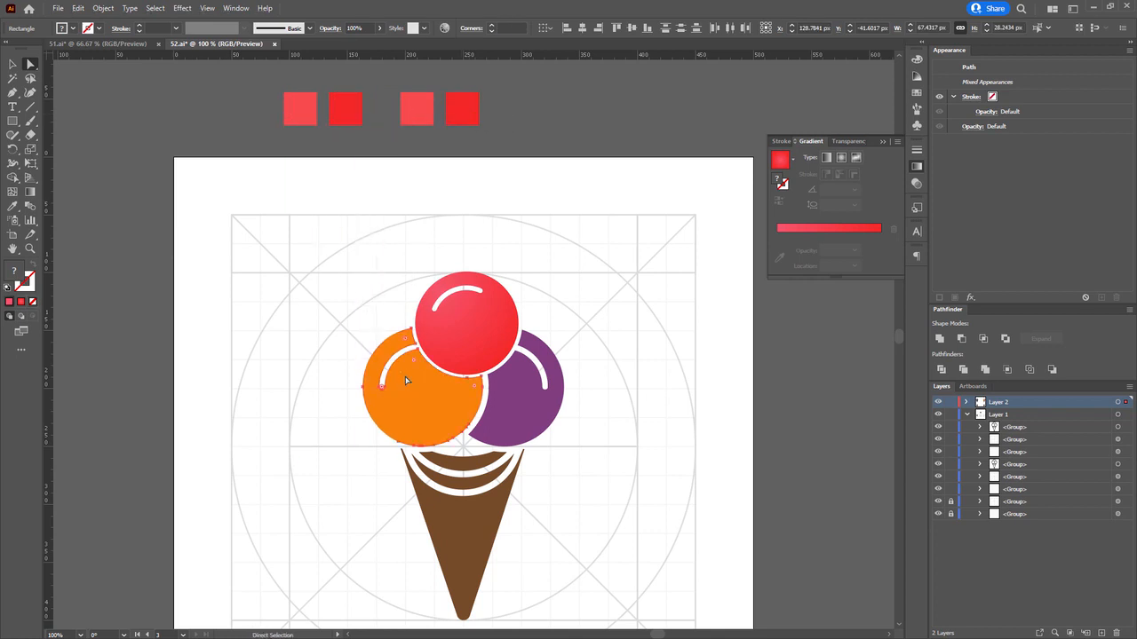
pyautogui.click(404, 380)
pyautogui.scroll(2, 407, 418)
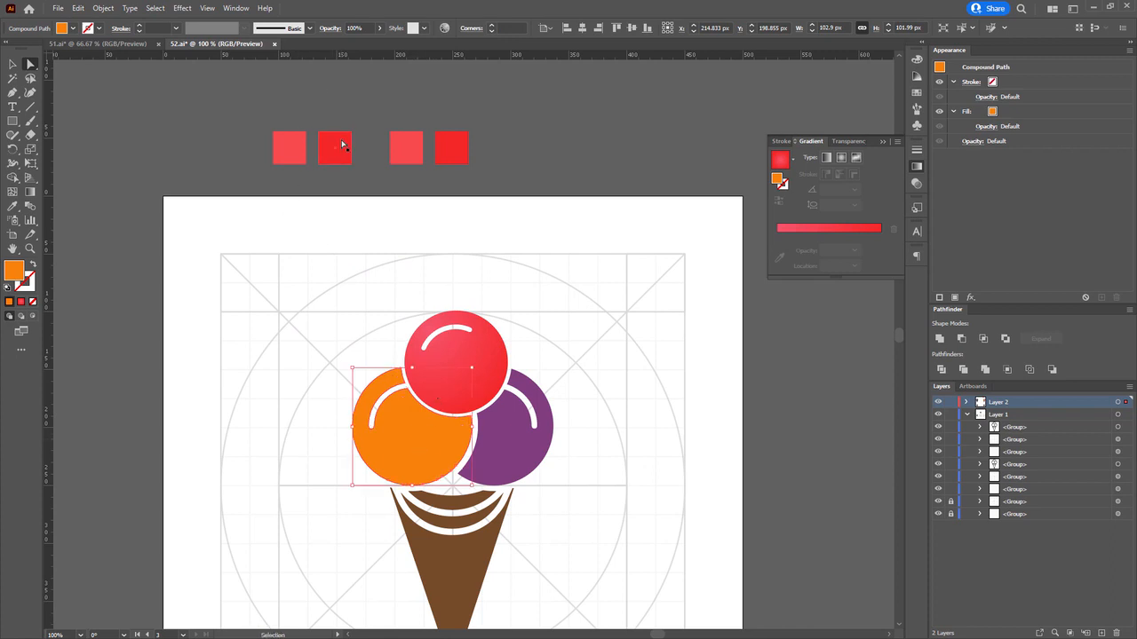
pyautogui.moveTo(332, 148); pyautogui.dragTo(314, 146)
# Fill both copied squares with the left scoop's orange using the Eyedropper.
pyautogui.click(270, 139)
pyautogui.press('i')
pyautogui.click(387, 396)
pyautogui.press('a')
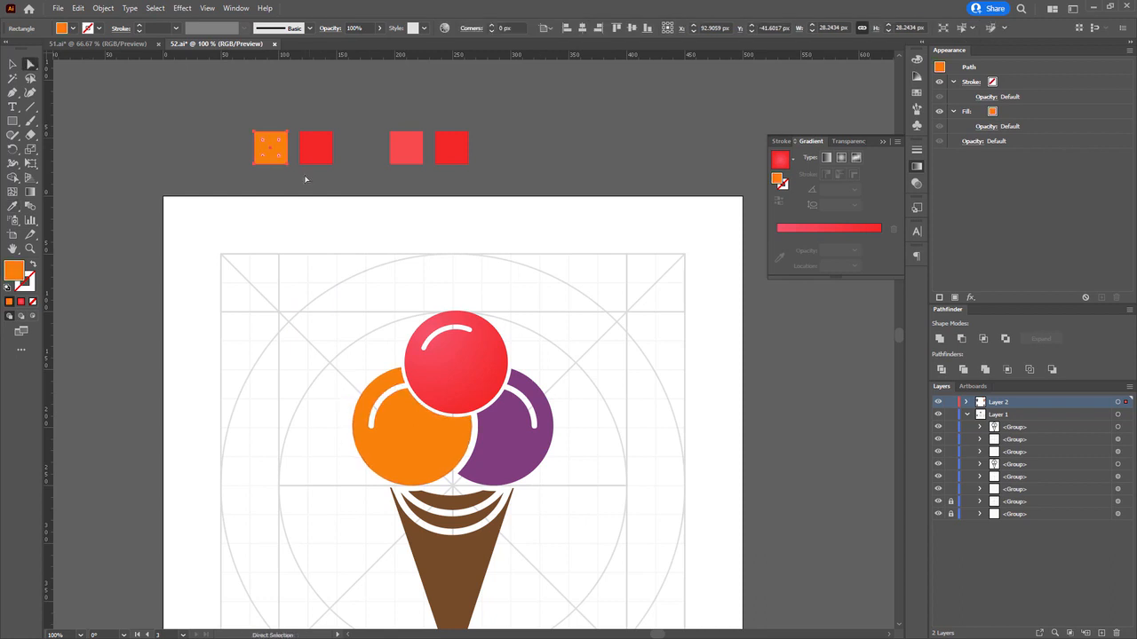
pyautogui.click(314, 155)
pyautogui.press('i')
pyautogui.click(283, 142)
# Change the right orange square's fill to a deeper, redder orange, starting from a darker shade in the Color Guide.
pyautogui.click(917, 59)
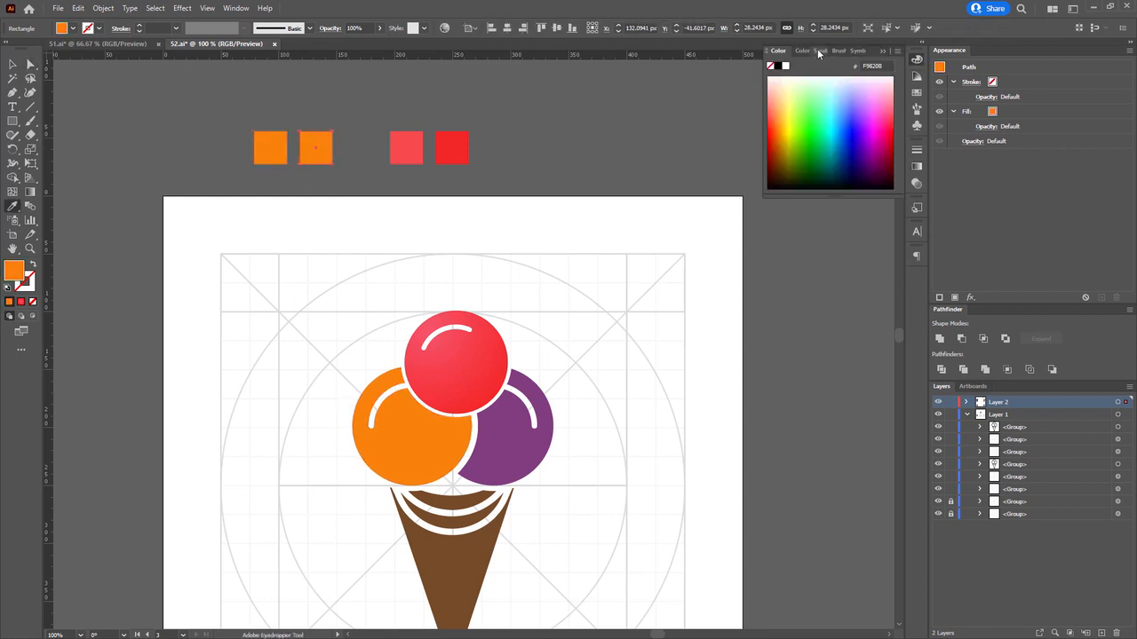
pyautogui.click(818, 52)
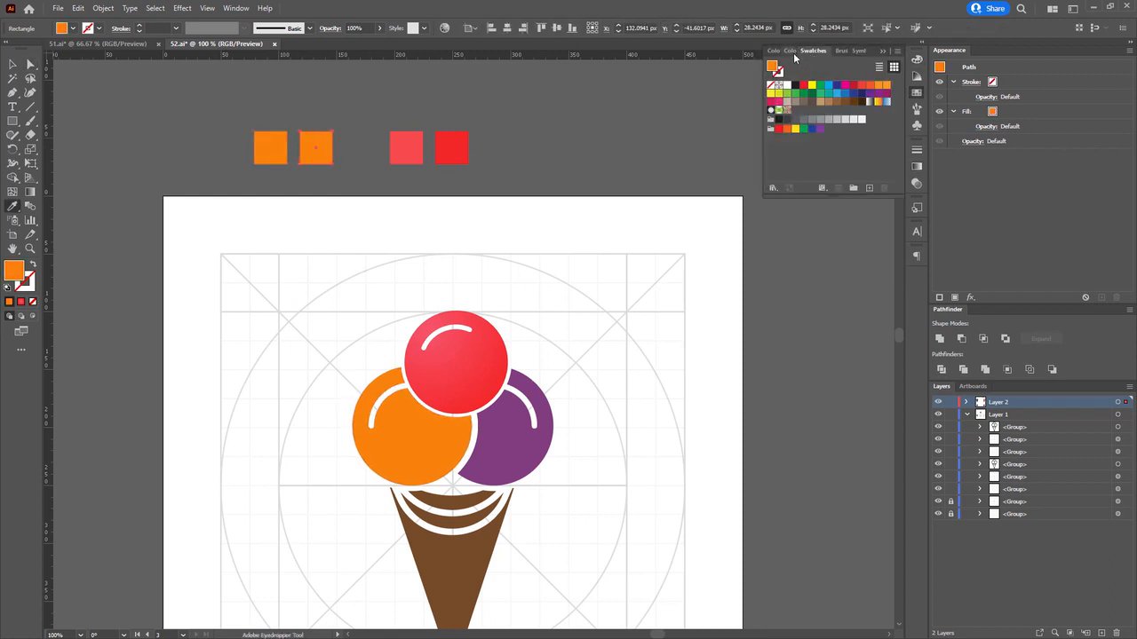
pyautogui.click(787, 51)
pyautogui.click(818, 95)
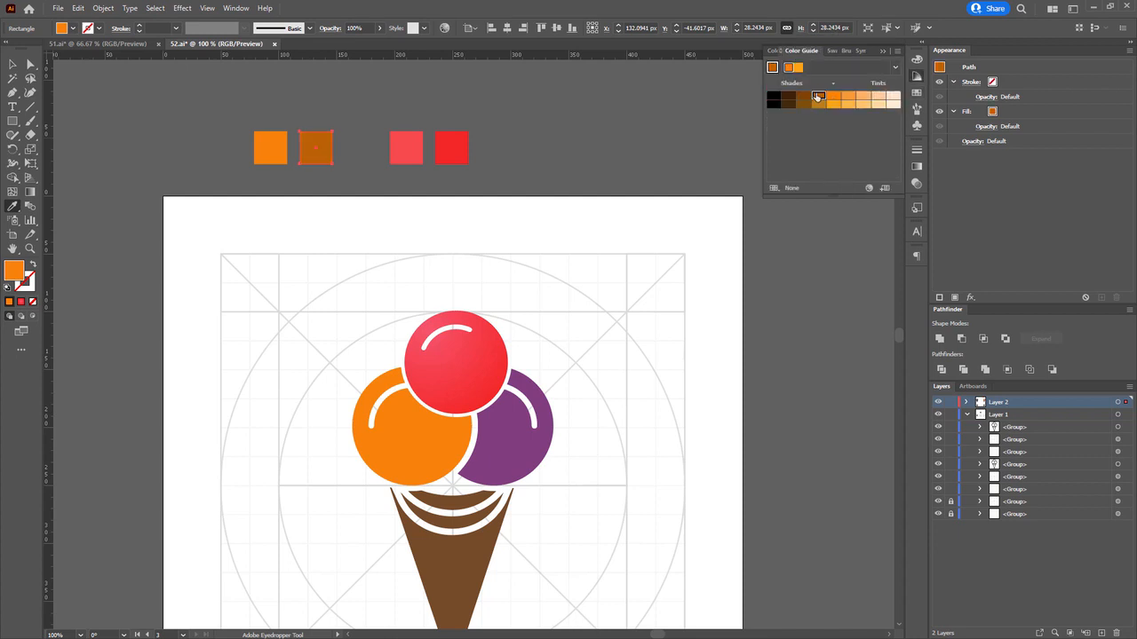
pyautogui.doubleClick(14, 272)
pyautogui.moveTo(552, 256); pyautogui.dragTo(567, 243)
pyautogui.moveTo(586, 385); pyautogui.dragTo(587, 388)
pyautogui.click(691, 249)
# Copy the top scoop's radial gradient onto the orange scoop and run it diagonally from upper left to lower right.
pyautogui.keyDown('ctrl'); pyautogui.click(418, 436); pyautogui.keyUp('ctrl')
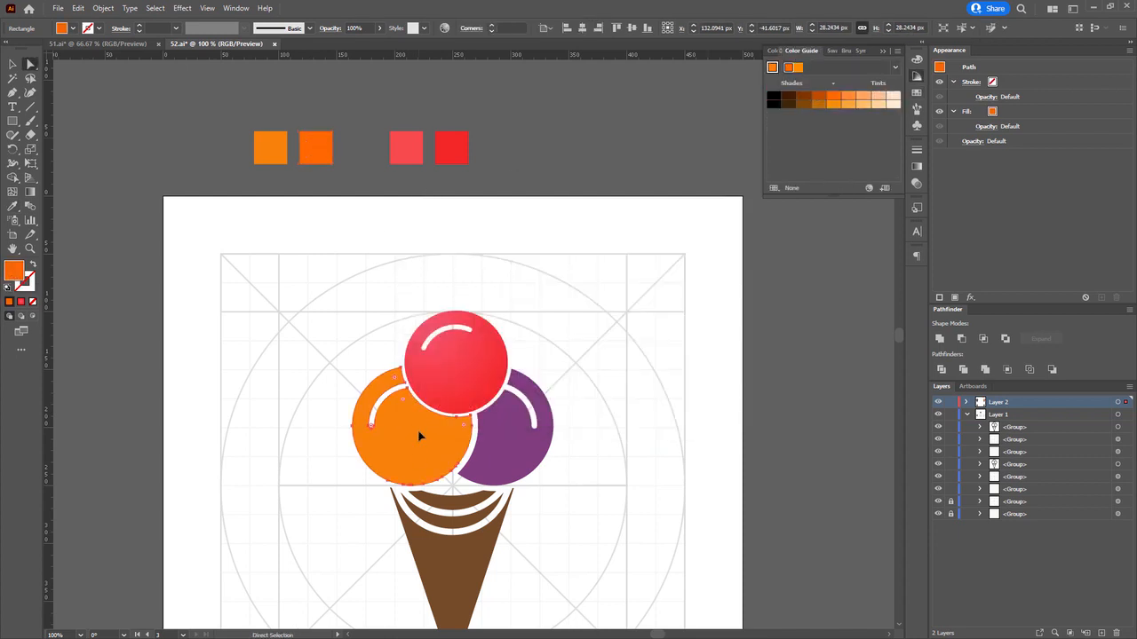
pyautogui.click(477, 367)
pyautogui.press('g')
pyautogui.moveTo(413, 428)
pyautogui.mouseDown()
pyautogui.moveTo(355, 394)
pyautogui.moveTo(455, 442)
pyautogui.moveTo(459, 461)
pyautogui.mouseUp()
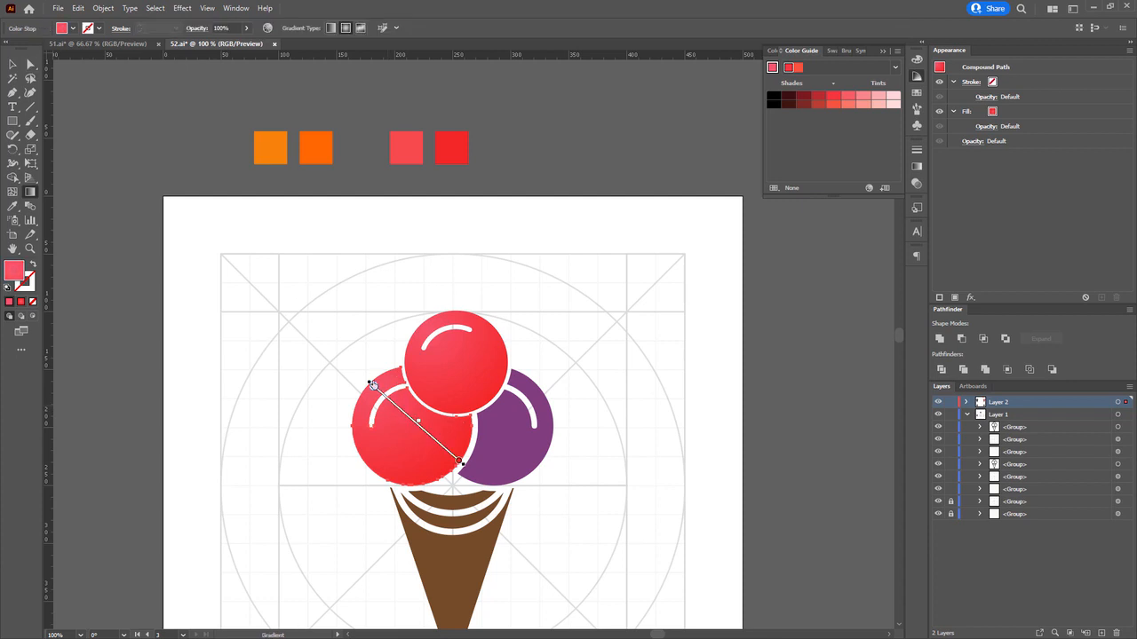
# Sample the lighter orange square for the left scoop gradient's inner stop and the deeper orange square for its outer stop.
pyautogui.doubleClick(373, 387)
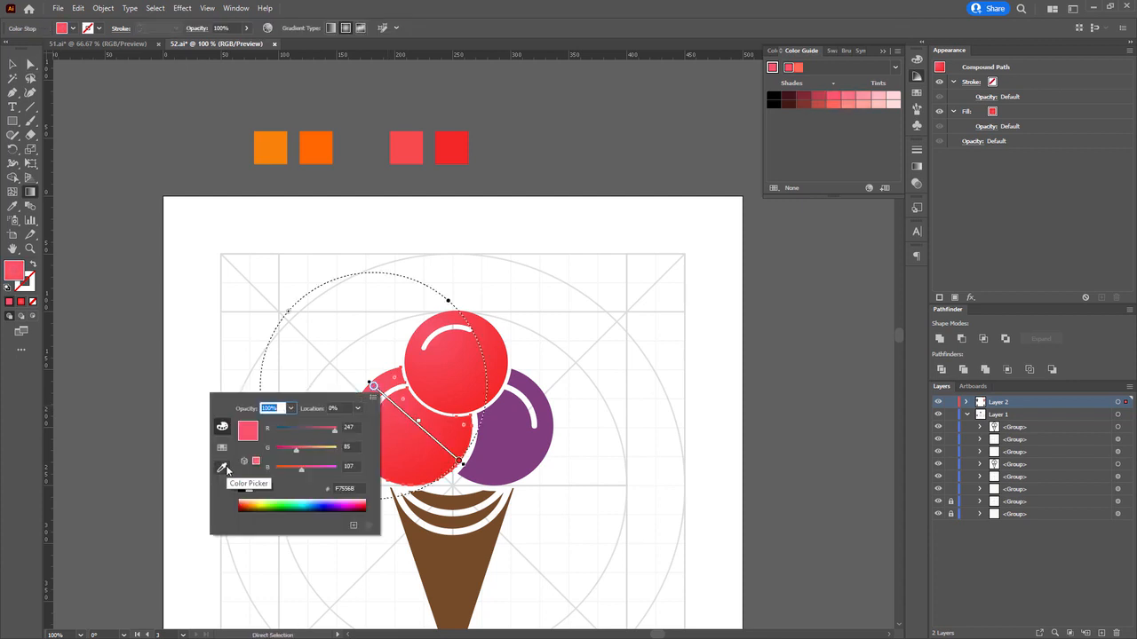
pyautogui.click(223, 469)
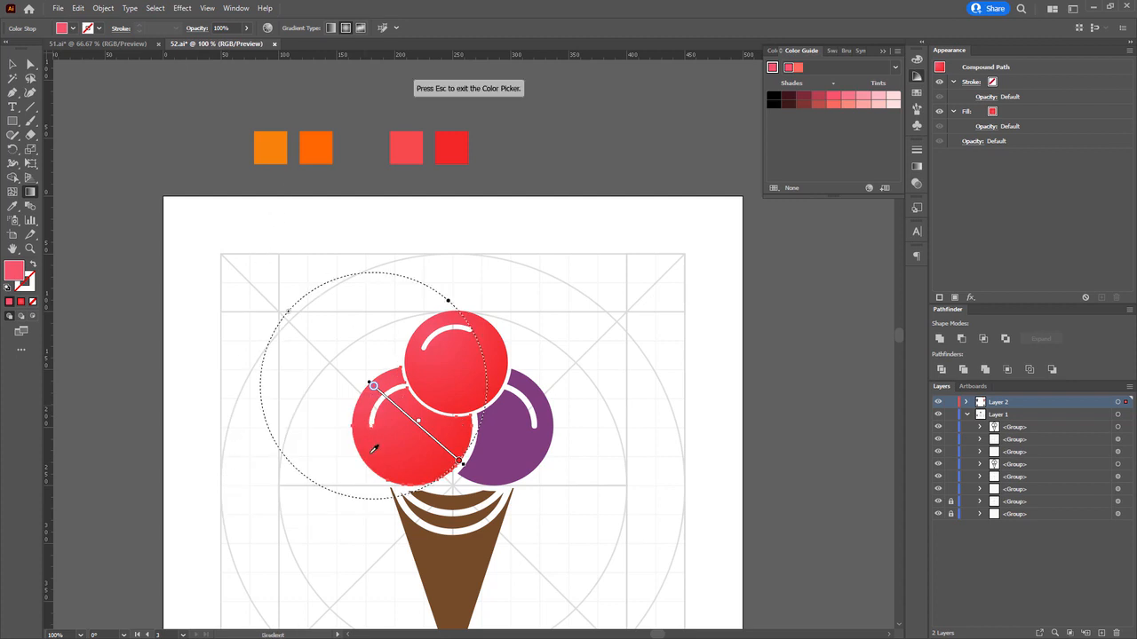
pyautogui.click(277, 146)
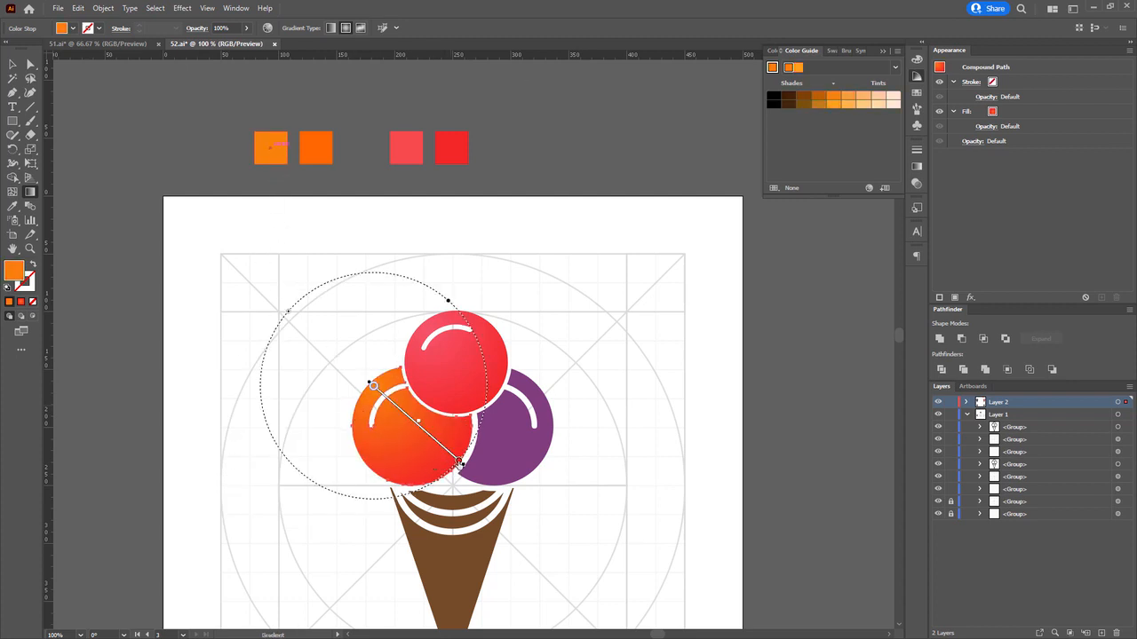
pyautogui.doubleClick(459, 461)
pyautogui.doubleClick(459, 462)
pyautogui.click(308, 353)
pyautogui.click(318, 147)
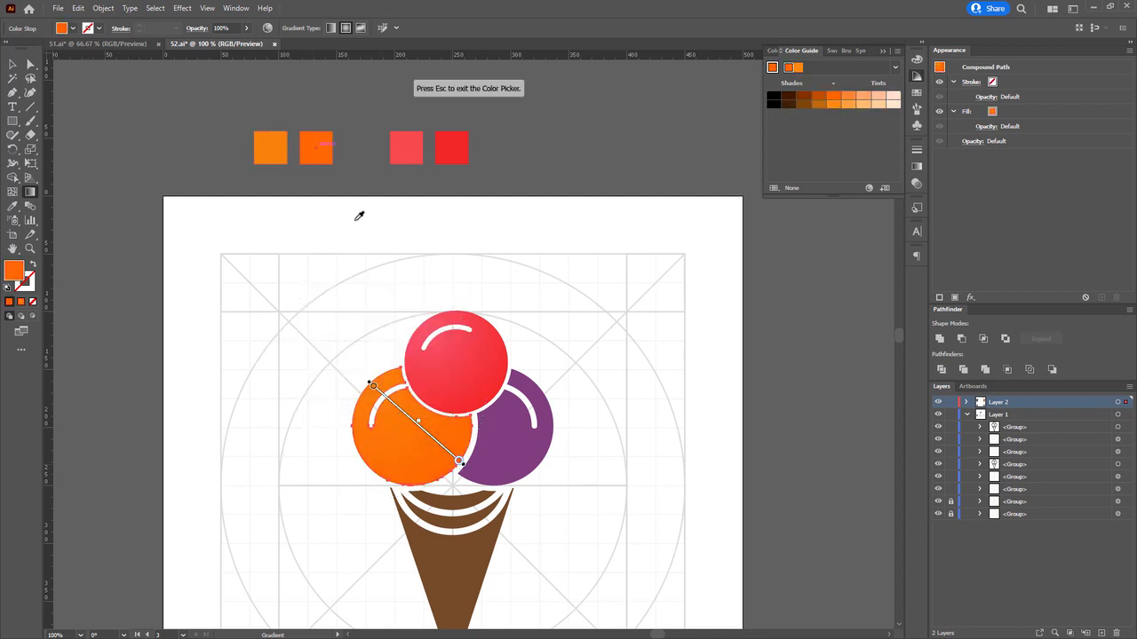
# Shift the left scoop gradient's outer stop to a redder orange by lowering its green value.
pyautogui.doubleClick(459, 462)
pyautogui.click(307, 310)
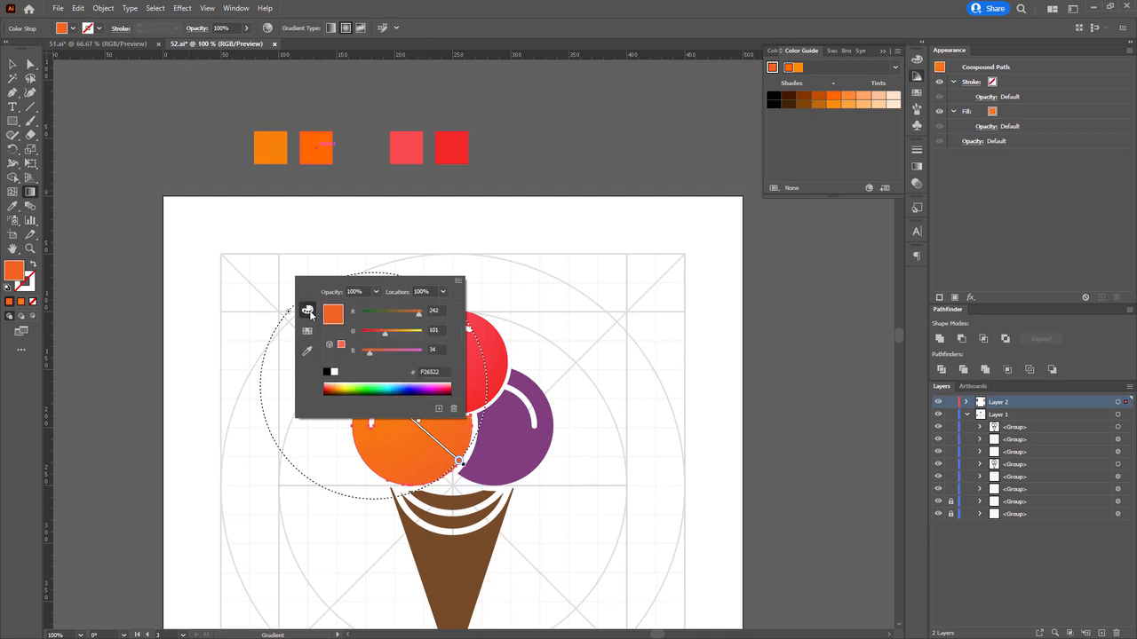
pyautogui.moveTo(386, 333); pyautogui.dragTo(378, 334)
pyautogui.click(518, 286)
# Copy the two red squares to the right of the originals and fill the copies with the purple scoop's colour using the Eyedropper.
pyautogui.press('a')
pyautogui.press('space')
pyautogui.moveTo(516, 353); pyautogui.dragTo(489, 322)
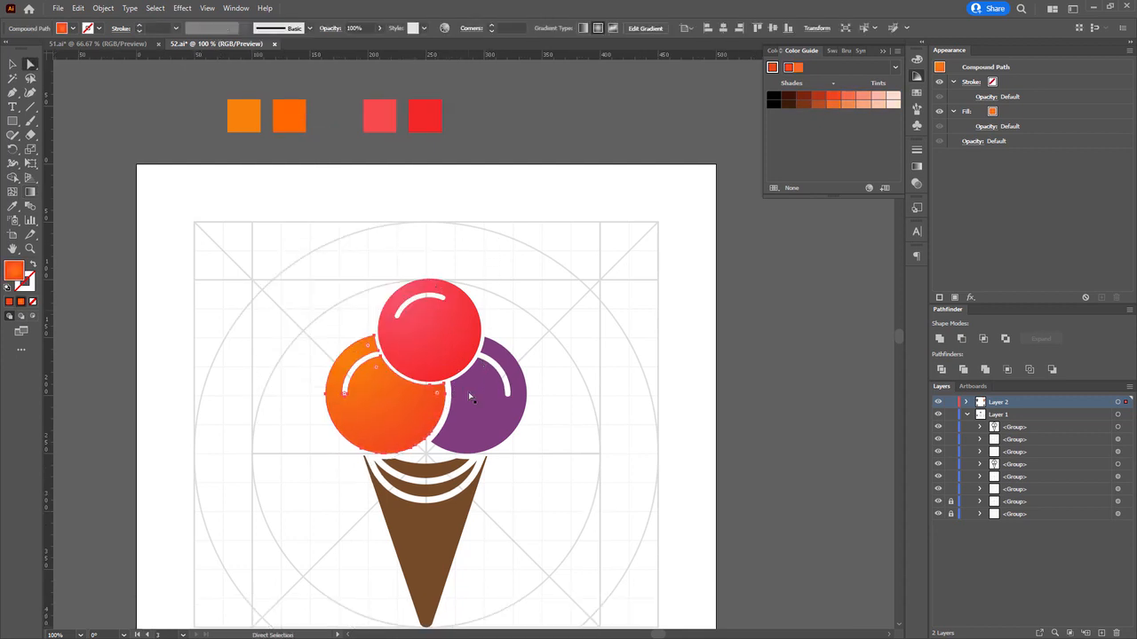
pyautogui.click(480, 404)
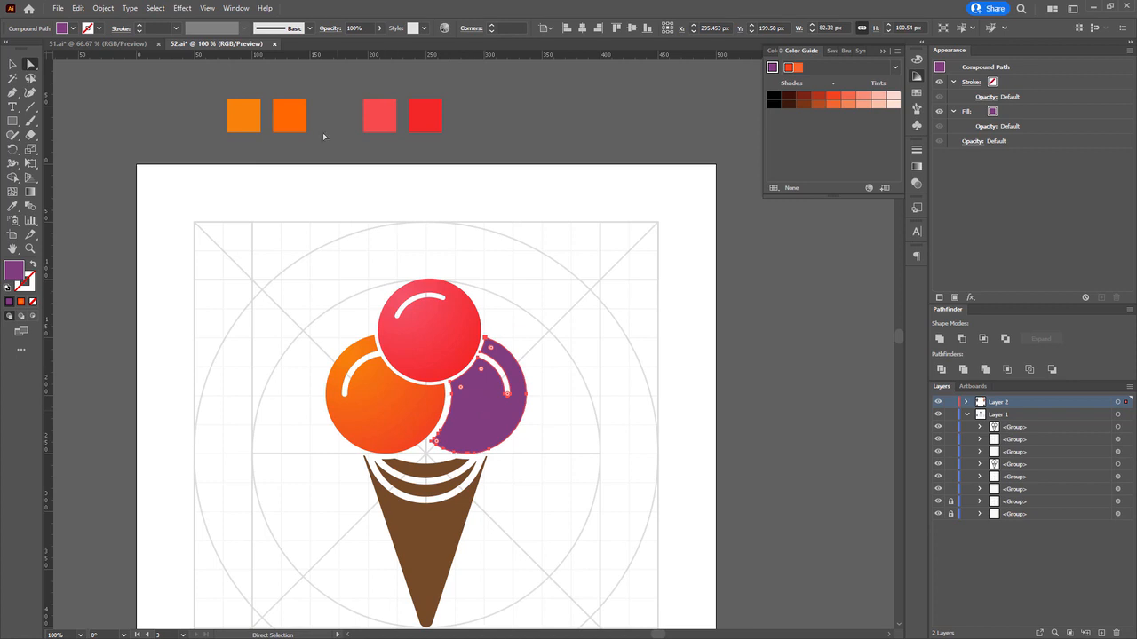
pyautogui.moveTo(338, 144); pyautogui.dragTo(451, 91)
pyautogui.moveTo(424, 123); pyautogui.dragTo(509, 110)
pyautogui.press('i')
pyautogui.click(486, 410)
pyautogui.click(563, 113)
# Change the right purple square's fill to dark magenta 660634, starting from a darker shade in the Color Guide.
pyautogui.click(803, 96)
pyautogui.click(509, 108)
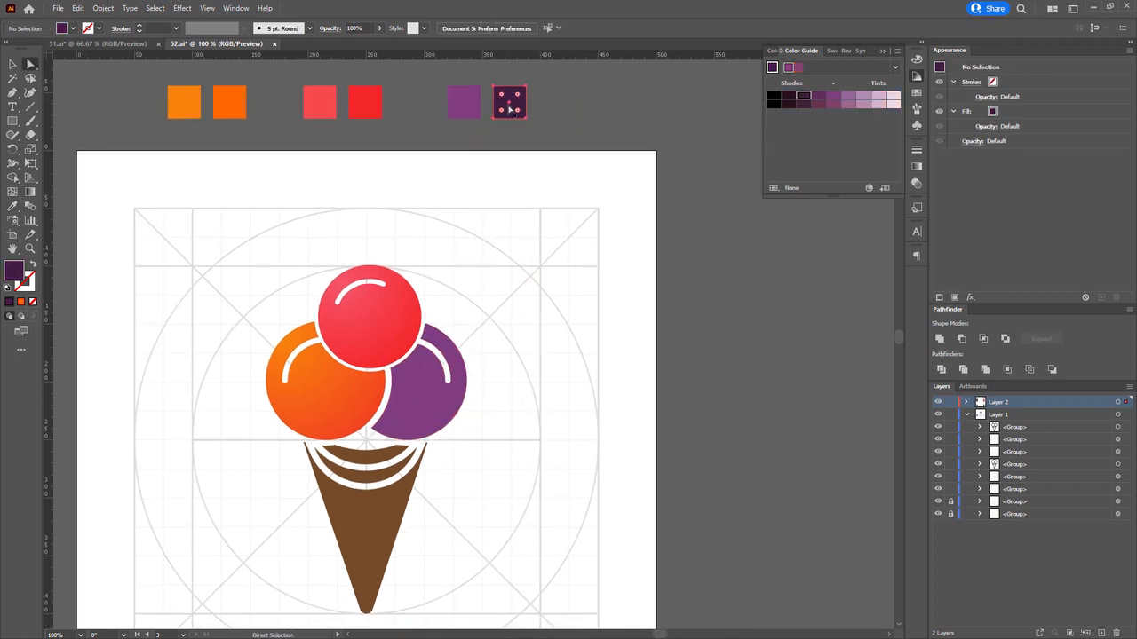
pyautogui.doubleClick(13, 270)
pyautogui.click(522, 277)
pyautogui.moveTo(523, 276); pyautogui.dragTo(526, 332)
pyautogui.click(555, 336)
pyautogui.moveTo(584, 284); pyautogui.dragTo(583, 257)
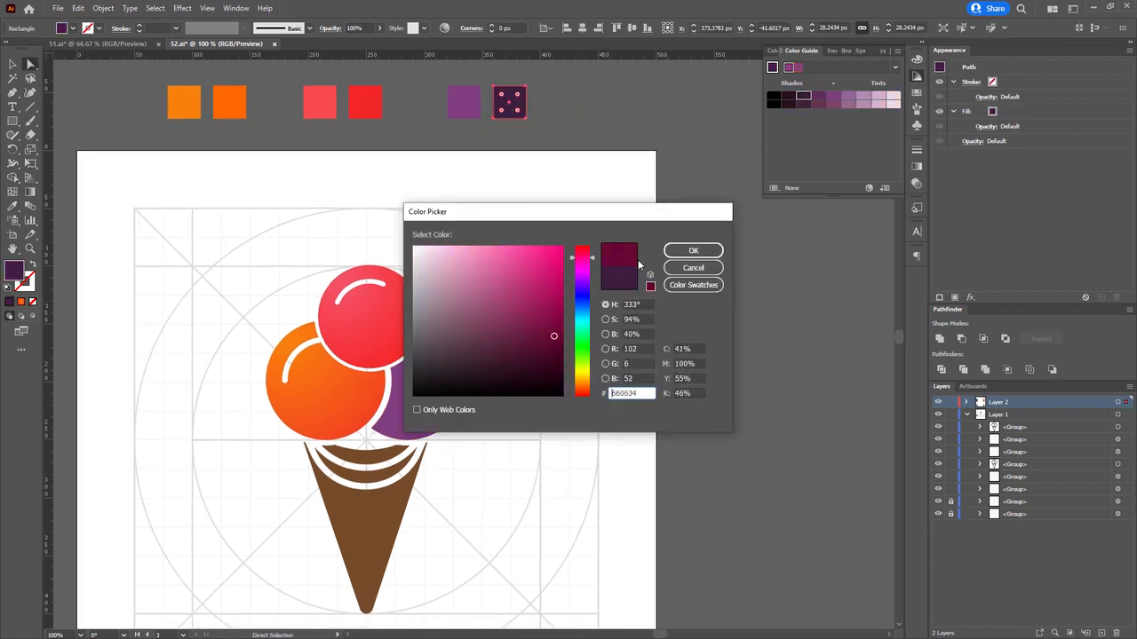
pyautogui.click(693, 250)
pyautogui.click(568, 293)
# Copy the top scoop's radial gradient onto the purple scoop and run it diagonally from upper left to lower right.
pyautogui.moveTo(420, 386)
pyautogui.mouseDown()
pyautogui.moveTo(414, 406)
pyautogui.moveTo(449, 445)
pyautogui.mouseUp()
pyautogui.click(414, 405)
pyautogui.press('i')
pyautogui.click(373, 342)
pyautogui.press('g')
pyautogui.click(406, 406)
pyautogui.click(846, 52)
# Sample the purple square for the right scoop gradient's inner stop and the dark magenta square for its outer stop, then deselect.
pyautogui.doubleClick(387, 387)
pyautogui.click(235, 435)
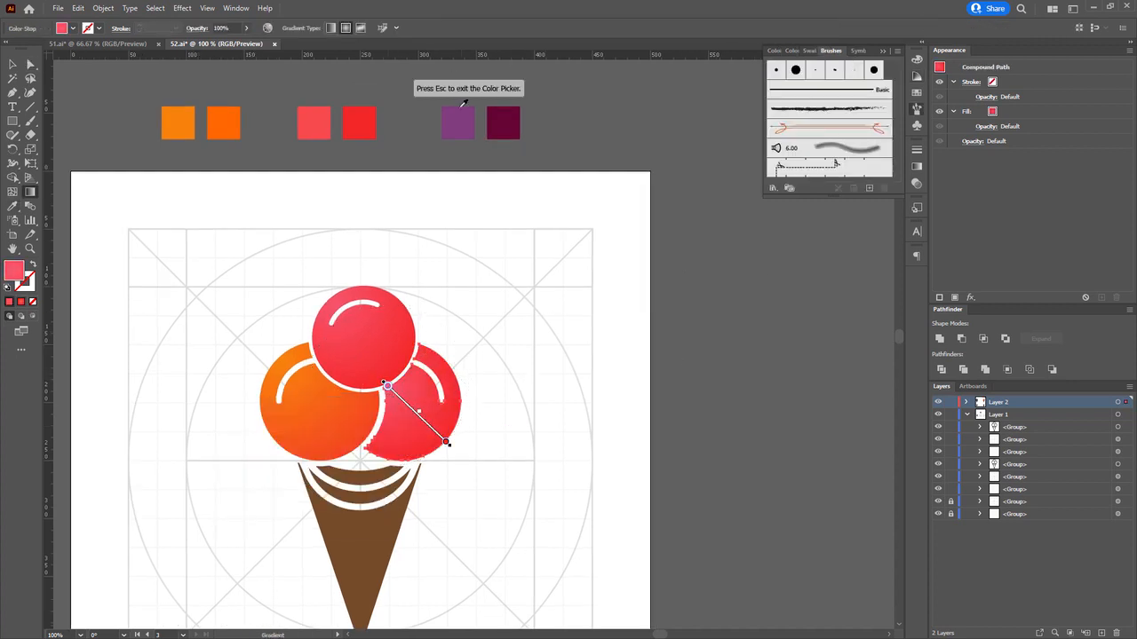
pyautogui.click(460, 114)
pyautogui.press('Escape')
pyautogui.doubleClick(446, 443)
pyautogui.click(293, 490)
pyautogui.click(502, 127)
pyautogui.press('Escape')
pyautogui.press('a')
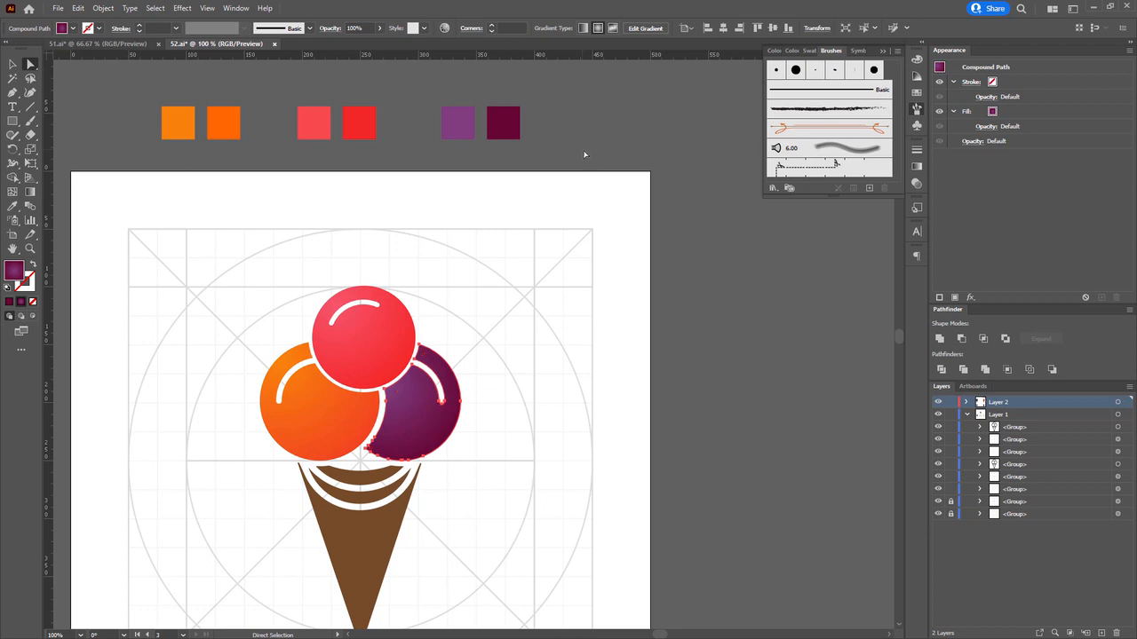
pyautogui.click(584, 154)
# Select the three coloured scoops with their white highlights and group them.
pyautogui.scroll(-2, 621, 186)
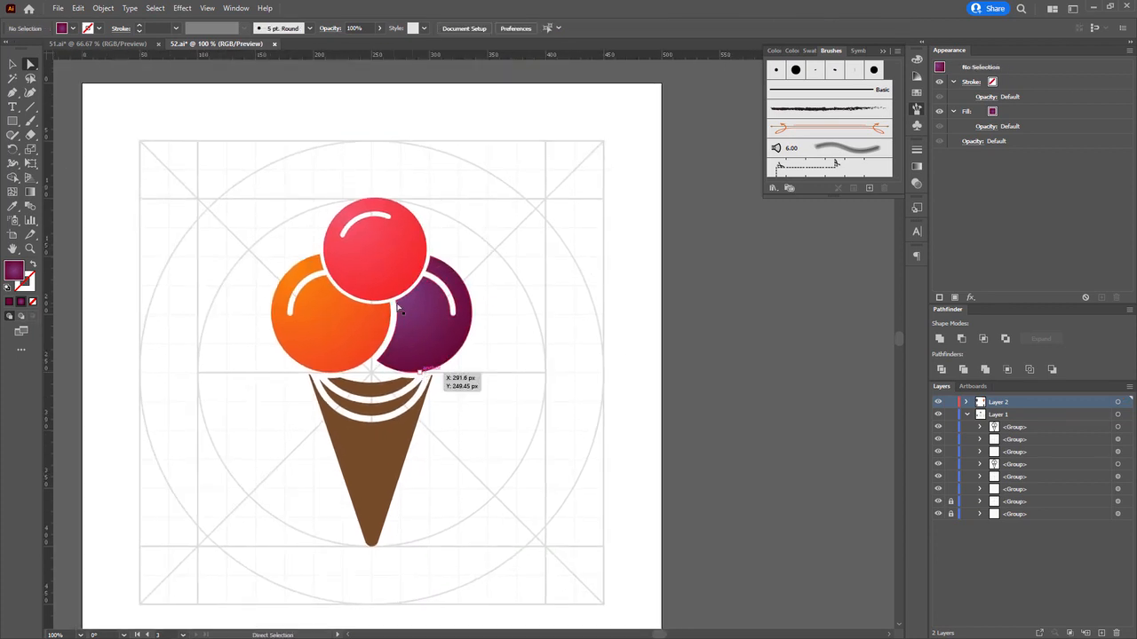
pyautogui.moveTo(482, 328); pyautogui.dragTo(503, 392)
pyautogui.moveTo(269, 262); pyautogui.dragTo(469, 409)
pyautogui.moveTo(662, 432); pyautogui.dragTo(663, 389)
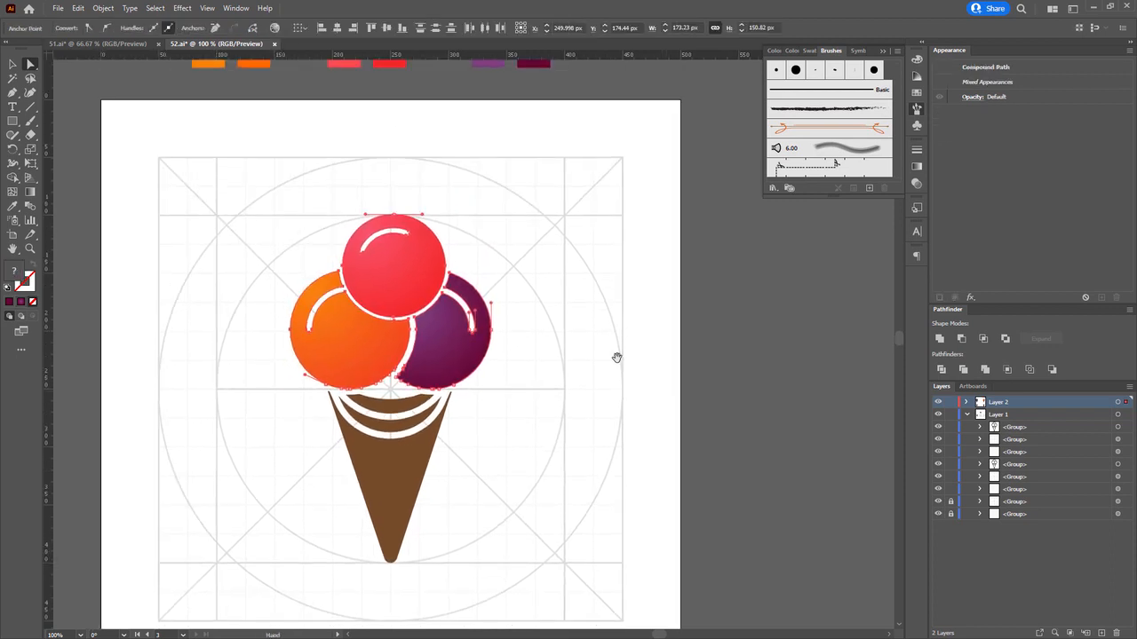
pyautogui.click(471, 327)
pyautogui.moveTo(572, 396); pyautogui.dragTo(574, 359)
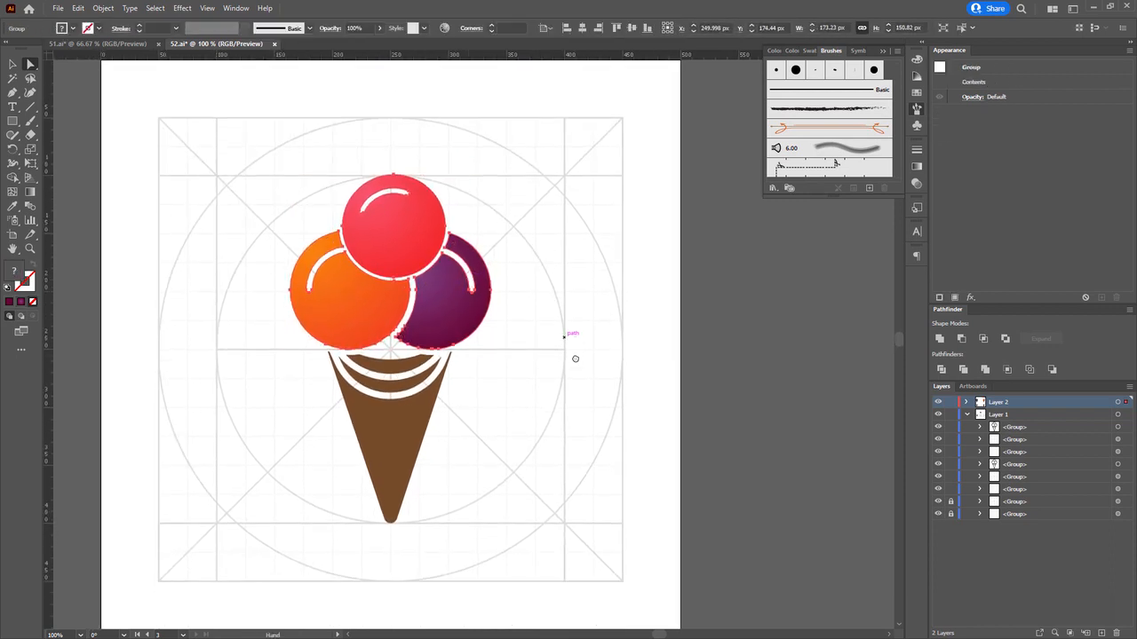
# Copy the purple and dark magenta squares to the outer right of the artboard beside the cone, rotated into a vertical stack.
pyautogui.hotkey('ctrl', '-')
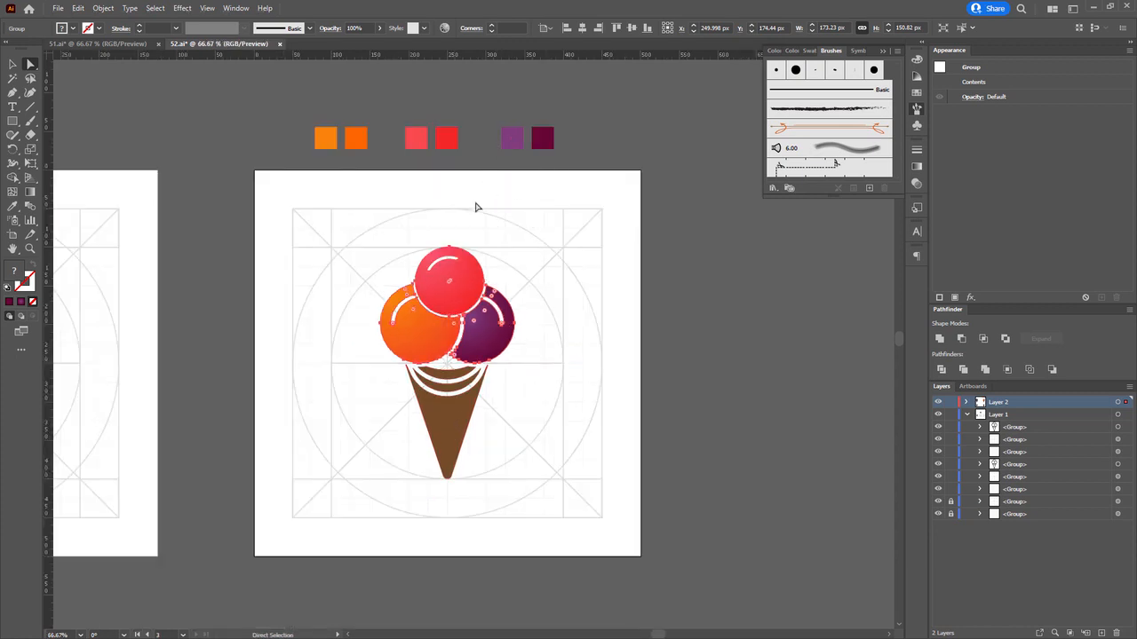
pyautogui.press('v')
pyautogui.keyDown('alt'); pyautogui.doubleClick(546, 142); pyautogui.keyUp('alt')
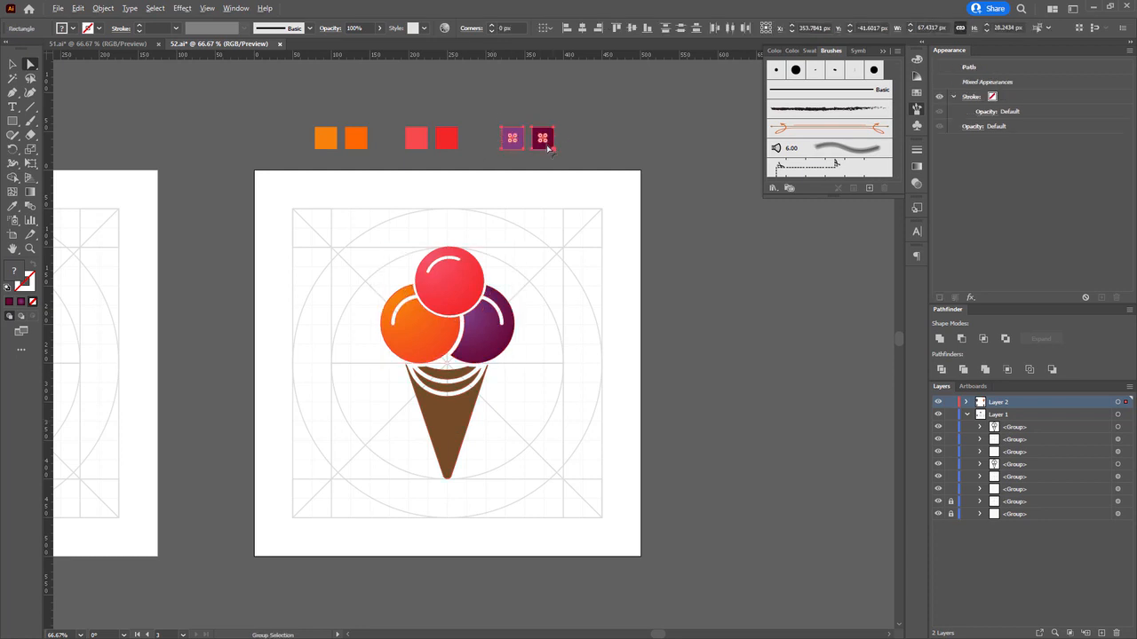
pyautogui.moveTo(548, 149); pyautogui.dragTo(713, 472)
pyautogui.press('a')
pyautogui.scroll(1, 665, 412)
pyautogui.moveTo(663, 414); pyautogui.dragTo(737, 344)
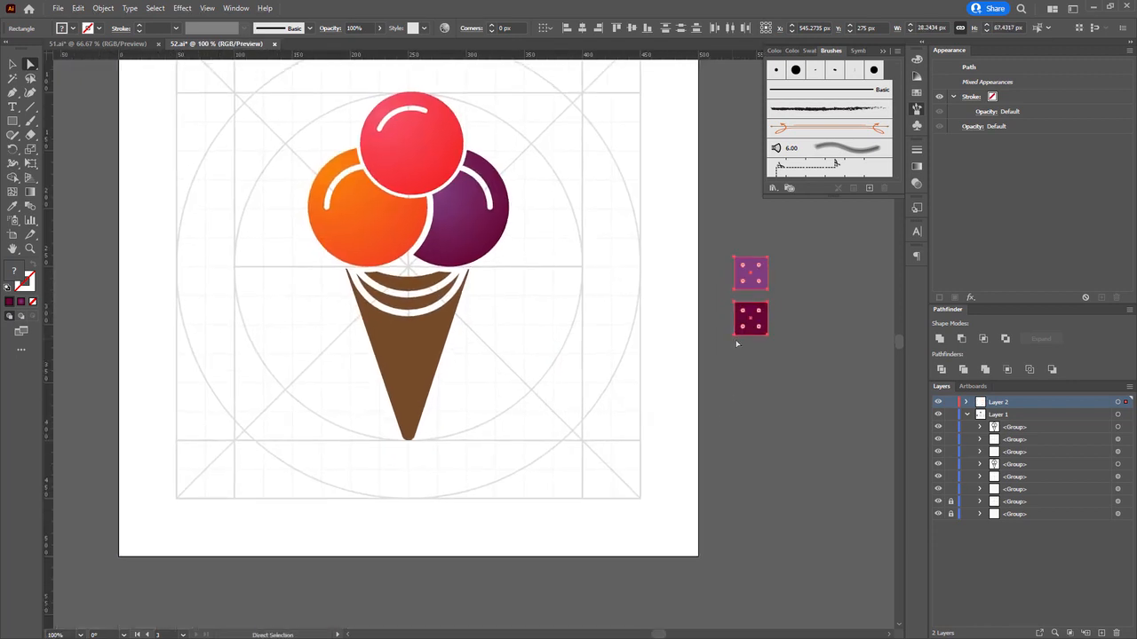
pyautogui.moveTo(749, 288); pyautogui.dragTo(751, 317)
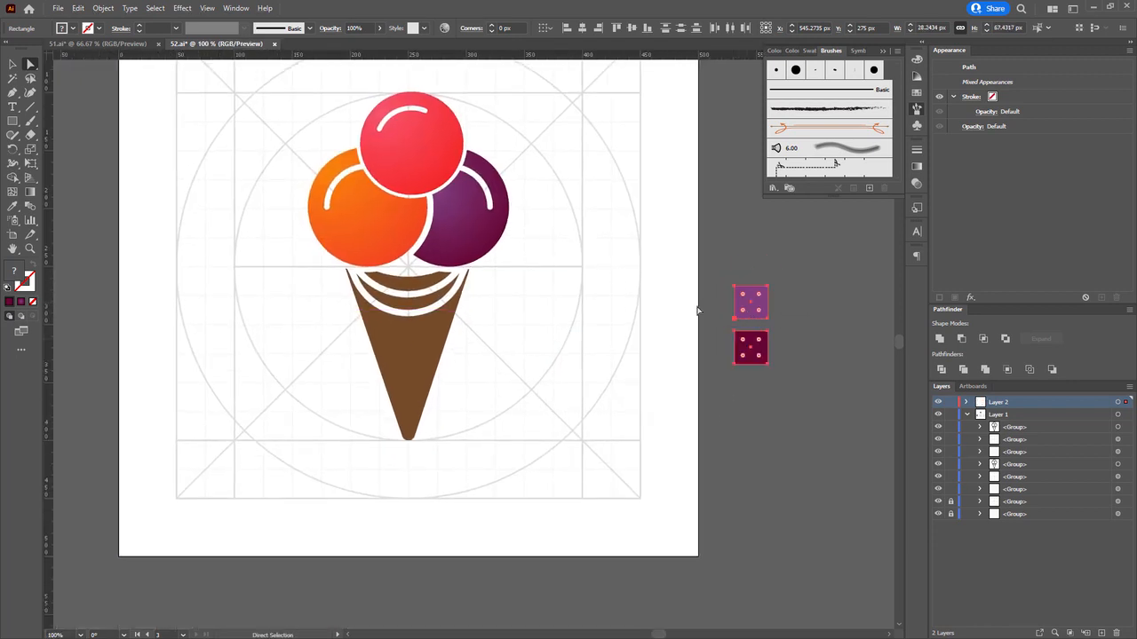
# Fill both stacked squares with the cone's brown using the Eyedropper and deselect them.
pyautogui.press('i')
pyautogui.click(419, 359)
pyautogui.press('a')
pyautogui.click(802, 310)
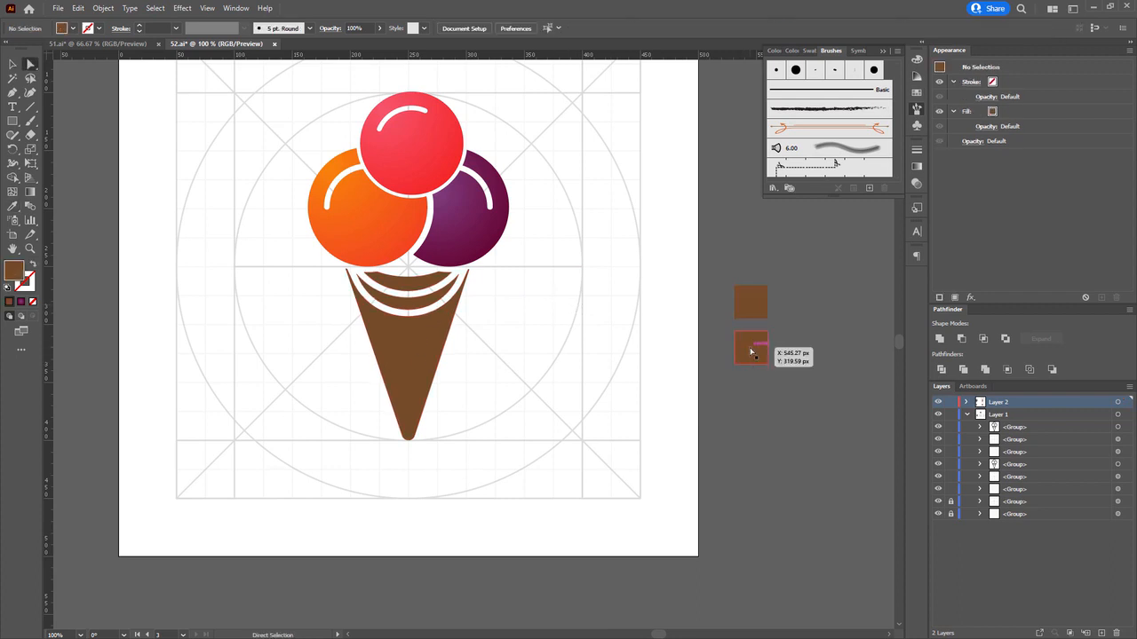
# Change the lower brown square's fill to a much darker brown shade from the Color Guide.
pyautogui.click(750, 352)
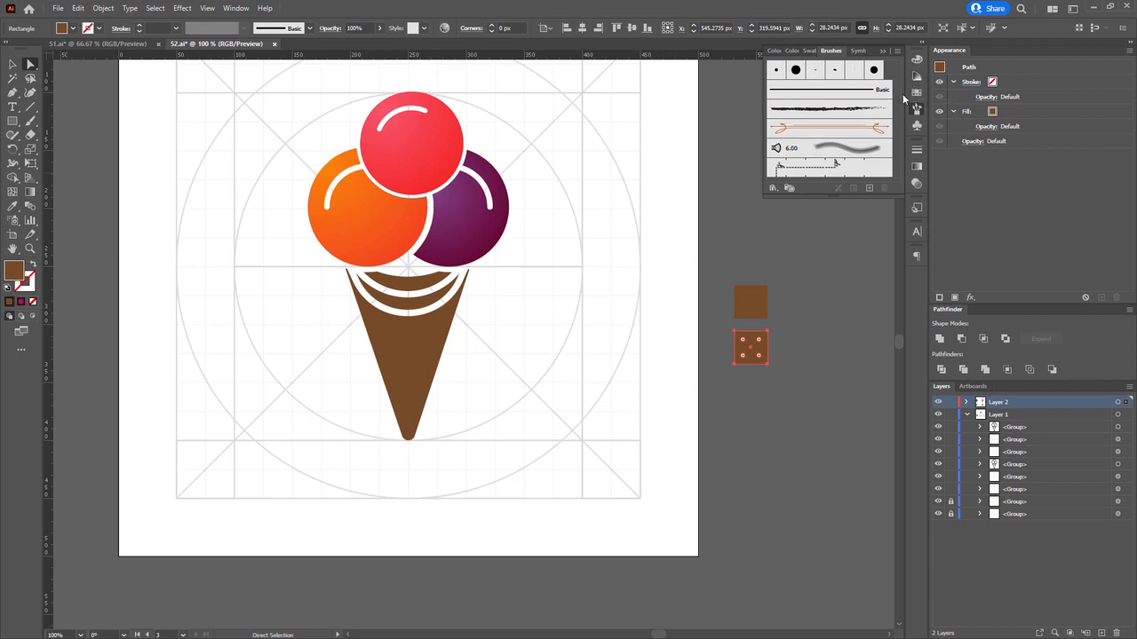
pyautogui.click(796, 54)
pyautogui.click(807, 98)
pyautogui.click(818, 101)
pyautogui.click(807, 105)
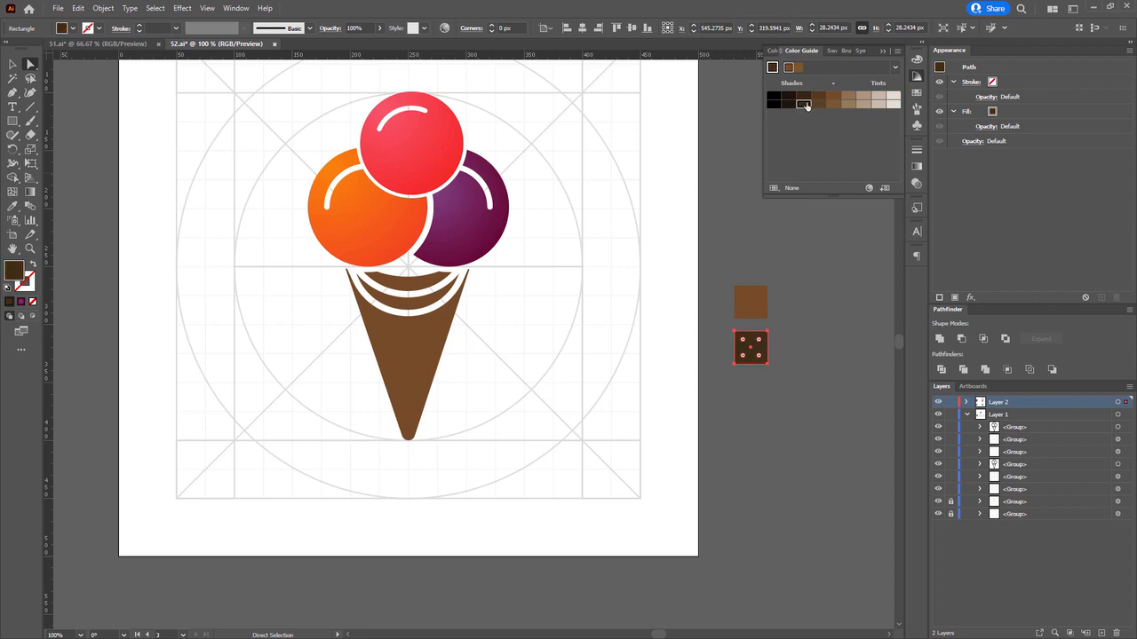
# Apply a linear gradient to the cone and add a middle stop at about 50% in the lighter brown.
pyautogui.click(444, 385)
pyautogui.click(414, 351)
pyautogui.press('g')
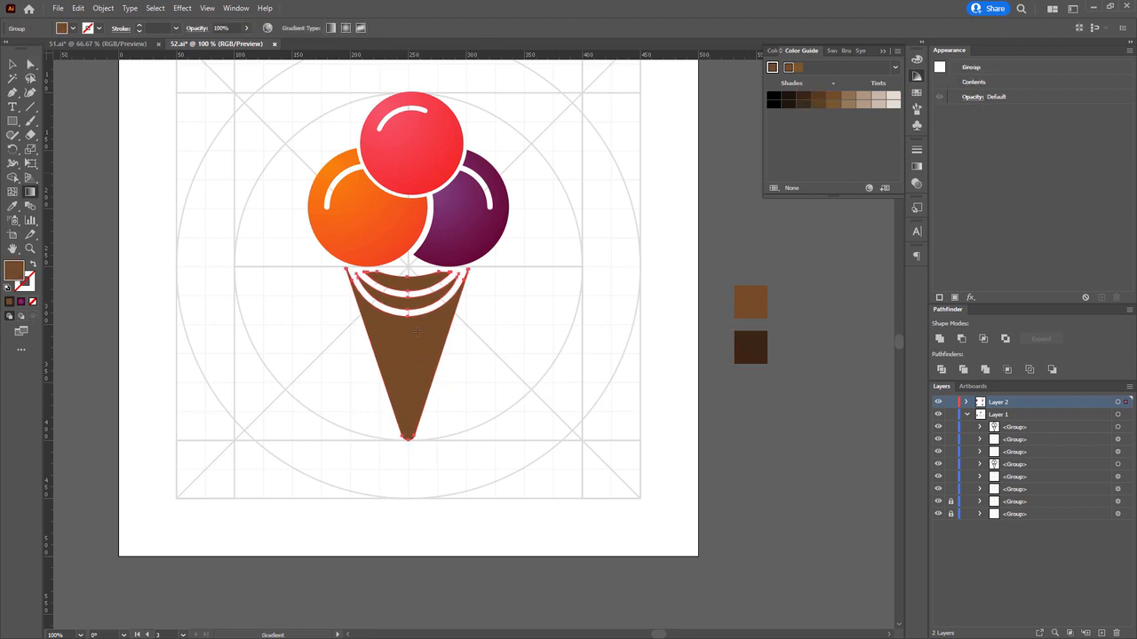
pyautogui.click(411, 334)
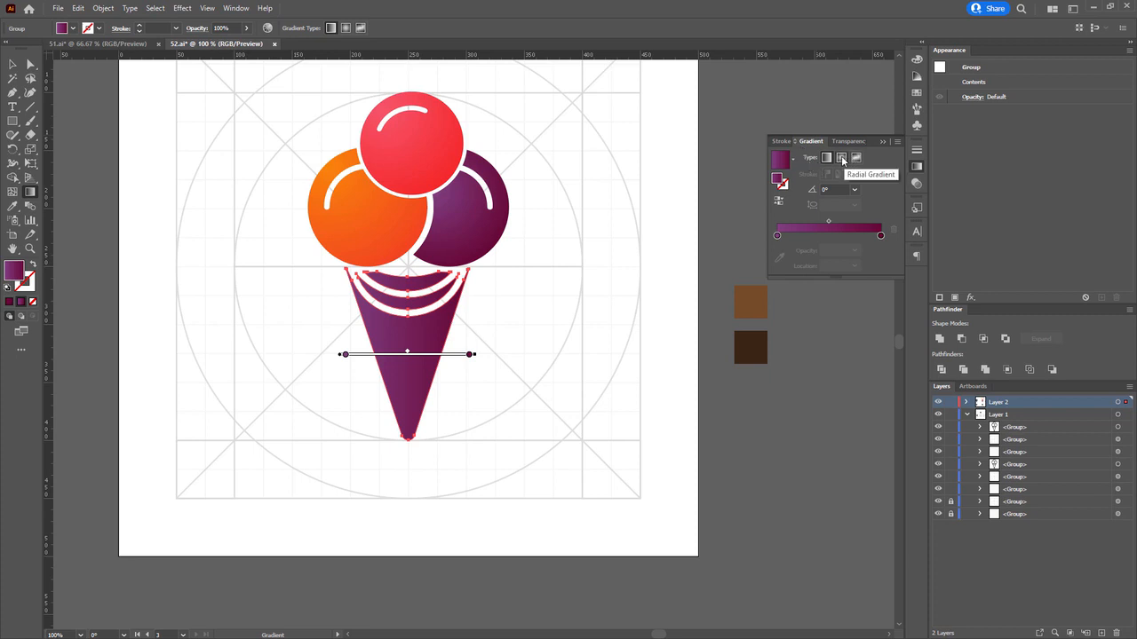
pyautogui.click(408, 355)
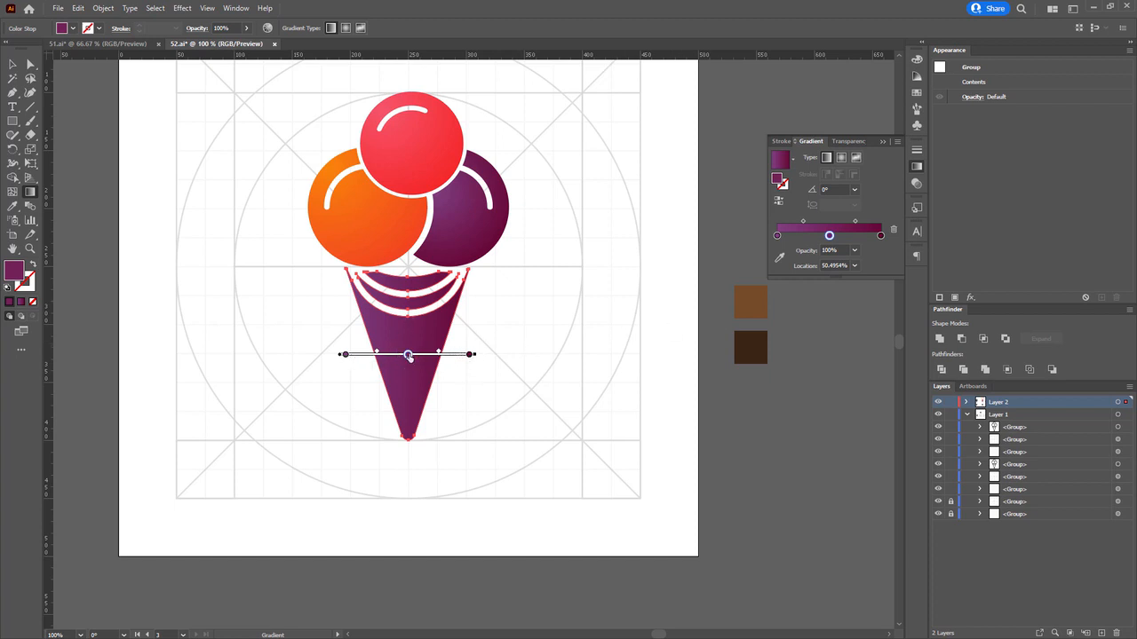
# Sample the dark brown square for both end stops of the cone's gradient.
pyautogui.click(471, 355)
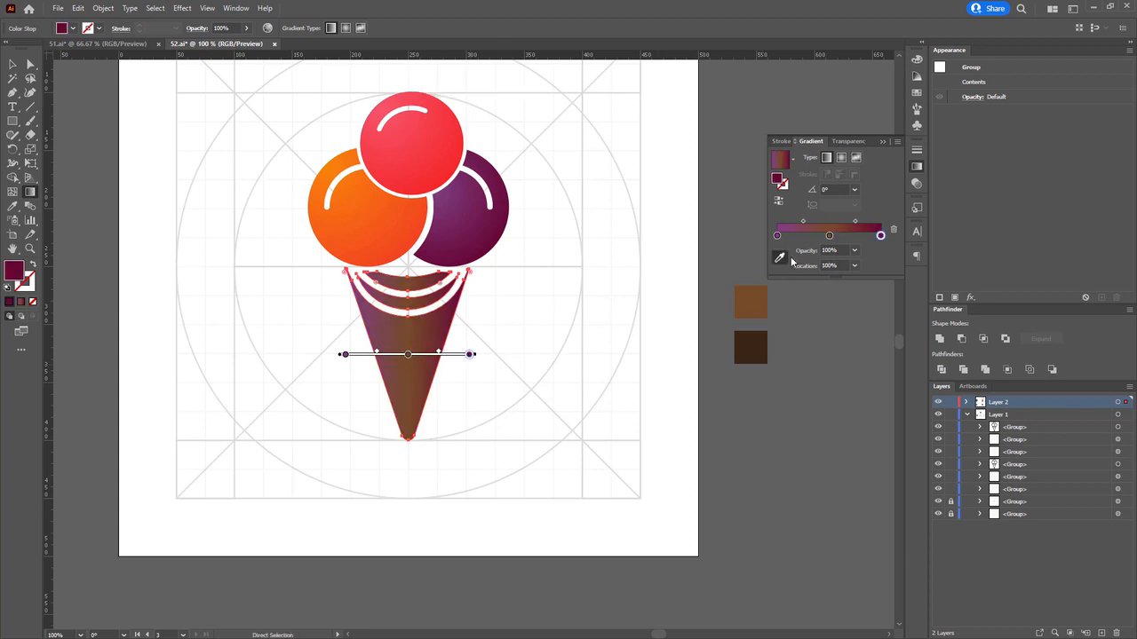
pyautogui.click(750, 342)
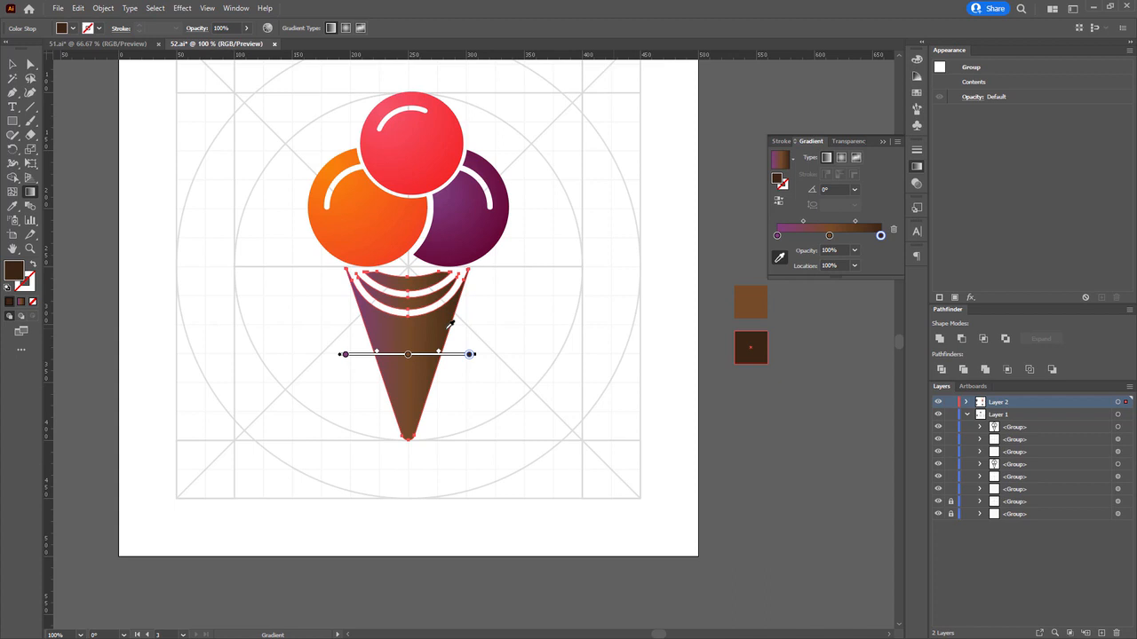
pyautogui.click(345, 355)
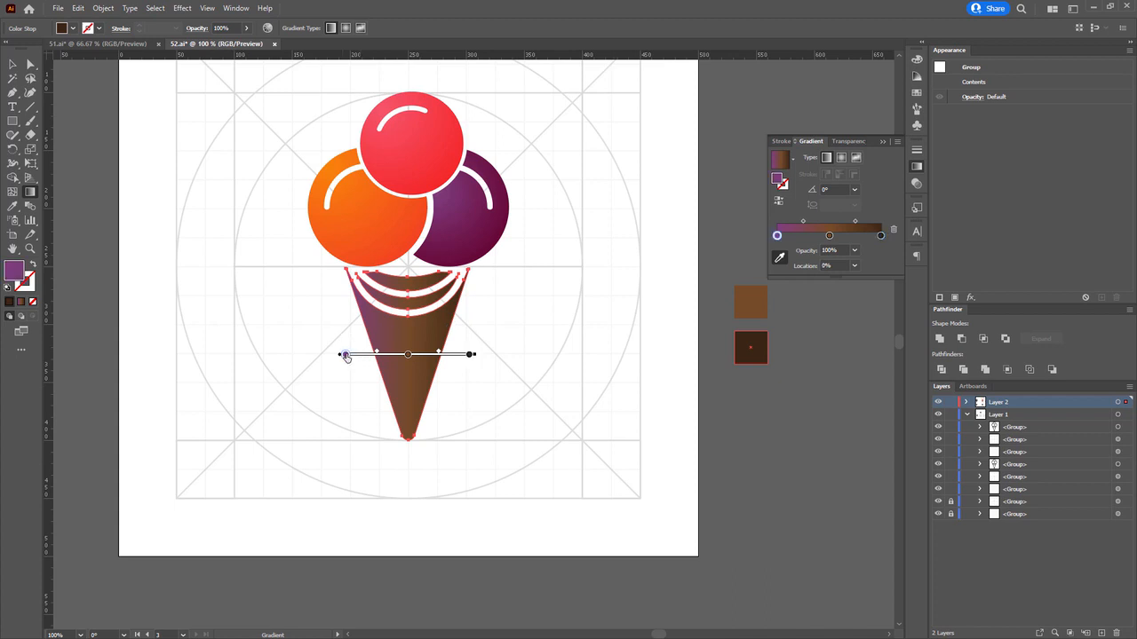
pyautogui.click(752, 344)
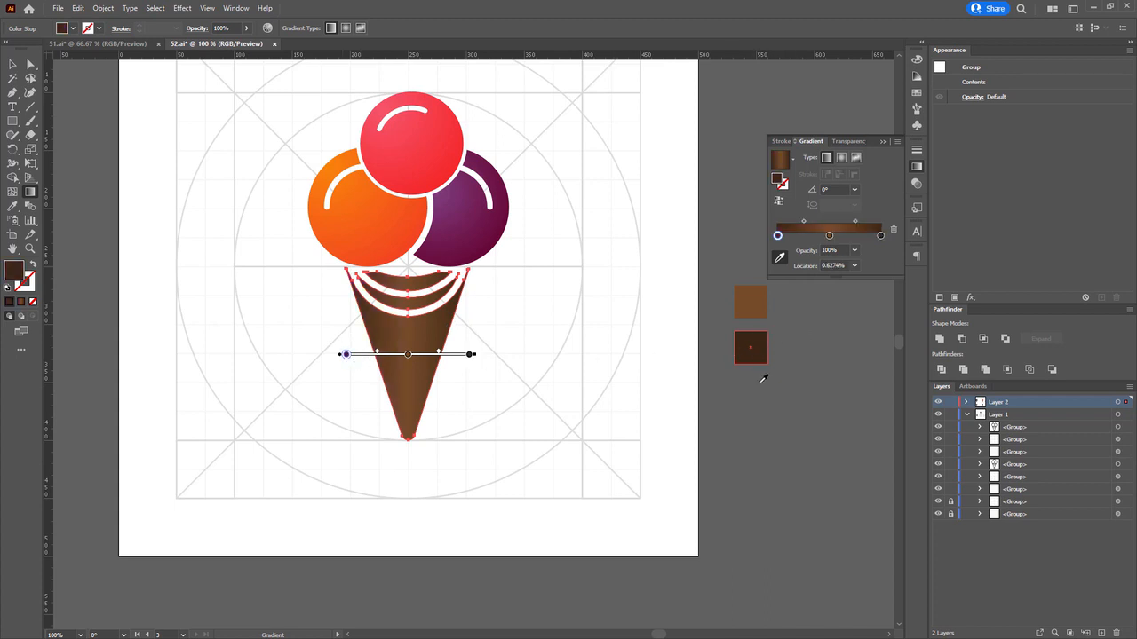
# Move the cone gradient's dark end stops inward to about 83% and 14%, and deselect the cone.
pyautogui.click(469, 354)
pyautogui.moveTo(470, 354); pyautogui.dragTo(449, 354)
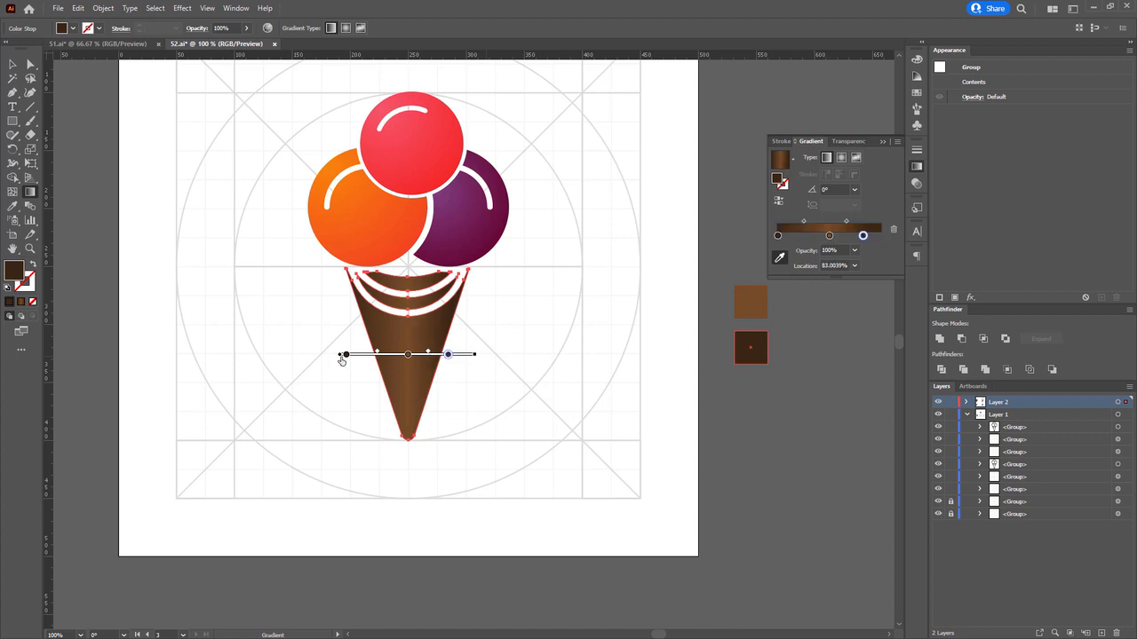
pyautogui.moveTo(346, 354); pyautogui.dragTo(362, 355)
pyautogui.press('a')
pyautogui.click(761, 407)
# Select the scoops and cone together, clear the selection and view the whole coloured icon with its swatches.
pyautogui.moveTo(787, 393)
pyautogui.mouseDown()
pyautogui.moveTo(756, 421)
pyautogui.moveTo(736, 472)
pyautogui.mouseUp()
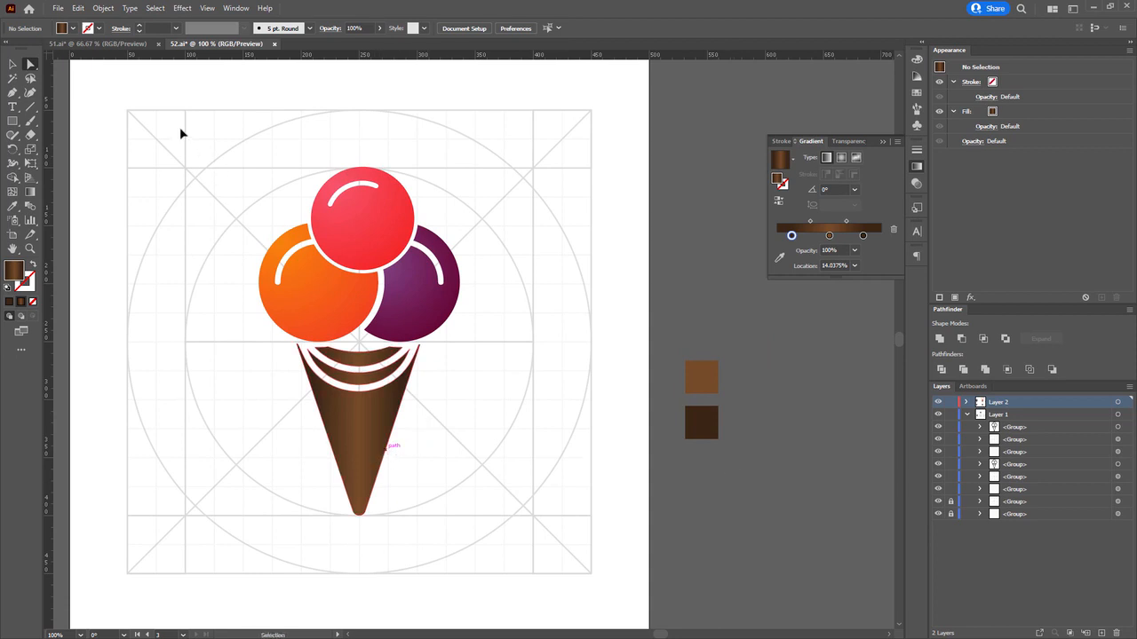
pyautogui.moveTo(185, 113); pyautogui.dragTo(524, 559)
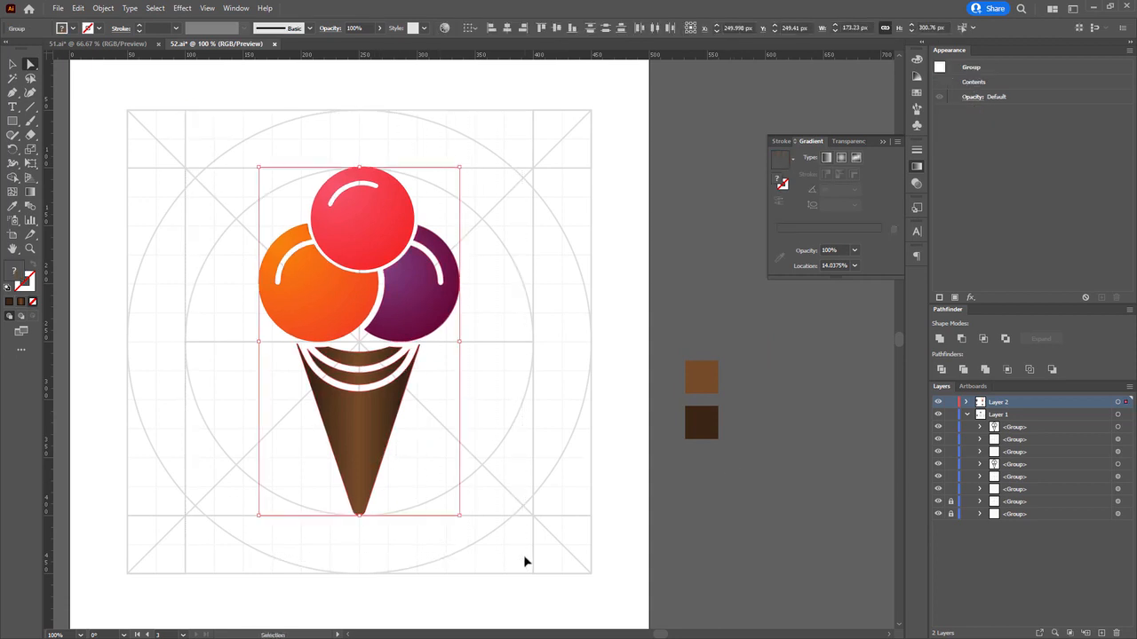
pyautogui.click(515, 460)
pyautogui.scroll(-1, 516, 459)
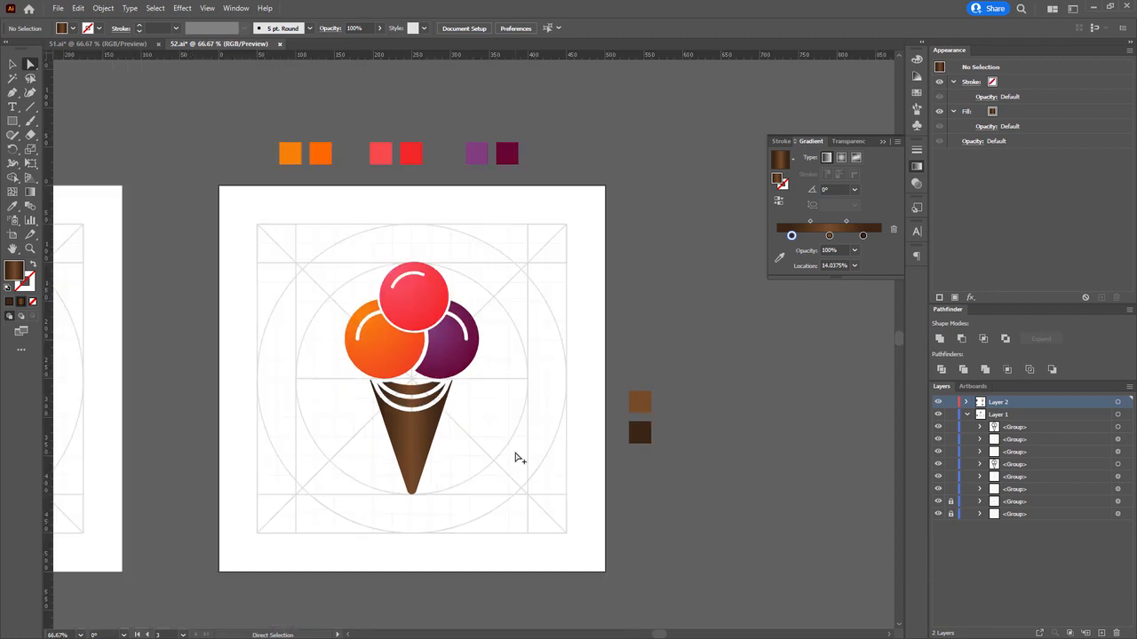
pyautogui.moveTo(515, 459); pyautogui.dragTo(458, 421)
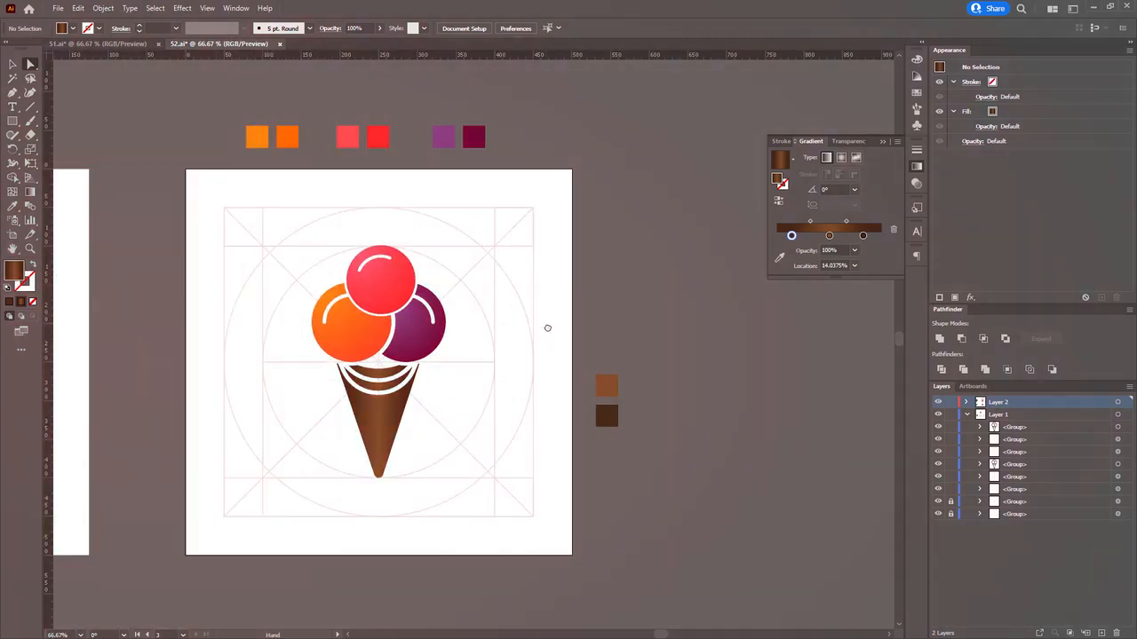